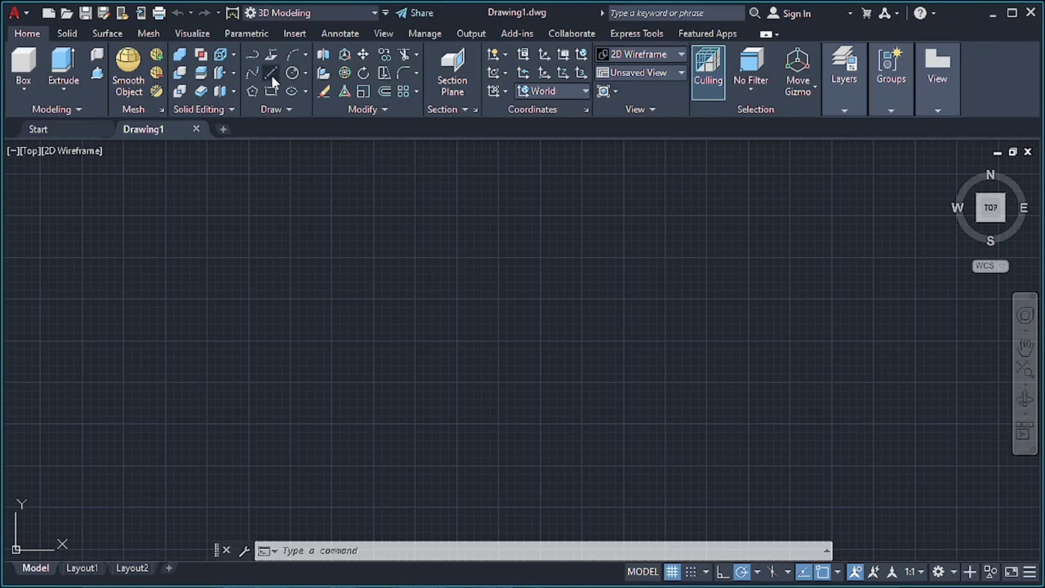
# - Draw a closed 50 by 75 rectangle from four separate line segments
pyautogui.click(271, 73)
pyautogui.click(397, 370)
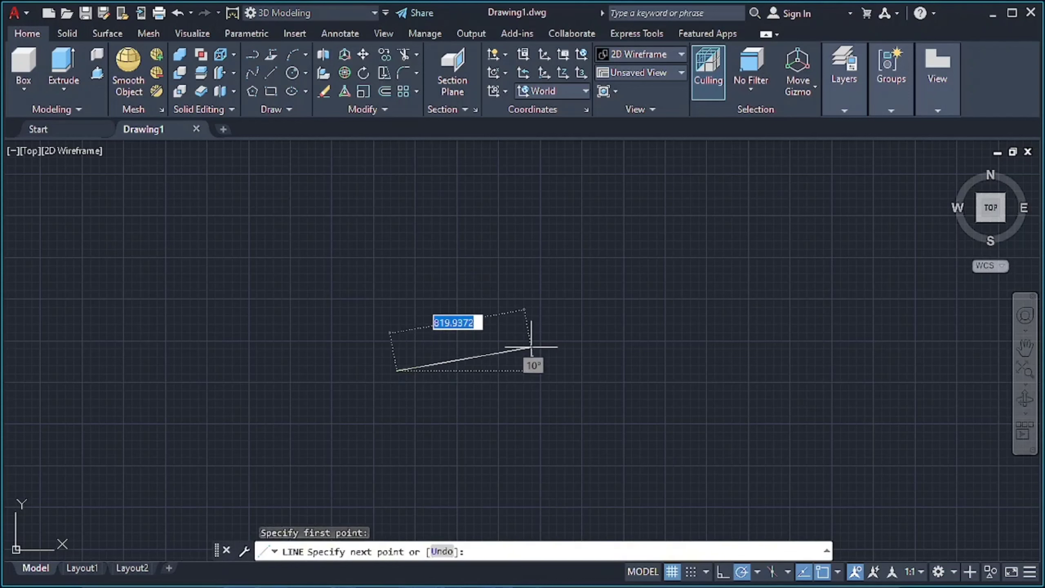
pyautogui.write('50')
pyautogui.press('Return')
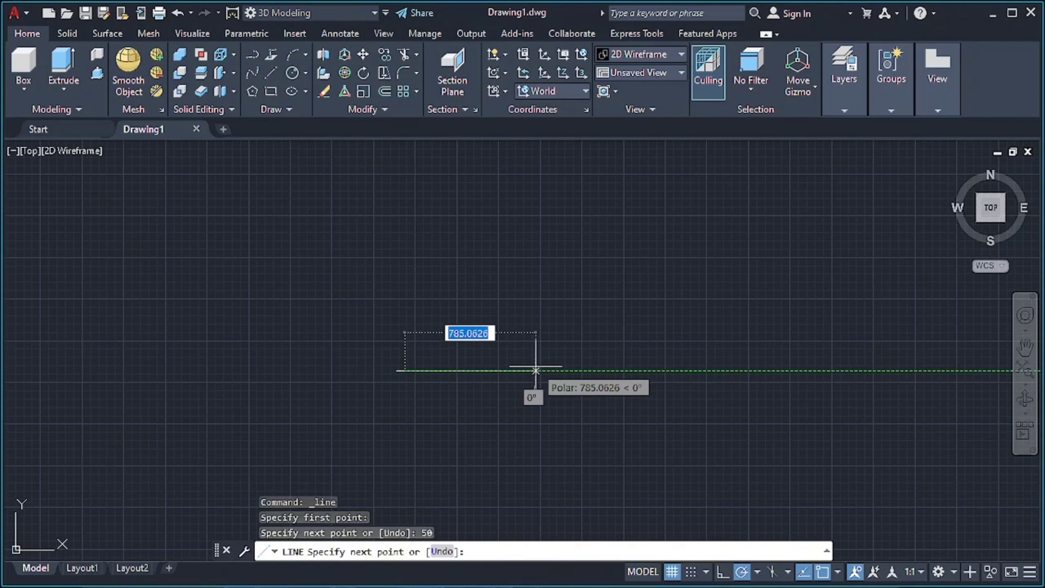
pyautogui.scroll(-3, 418, 376)
pyautogui.scroll(4, 412, 362)
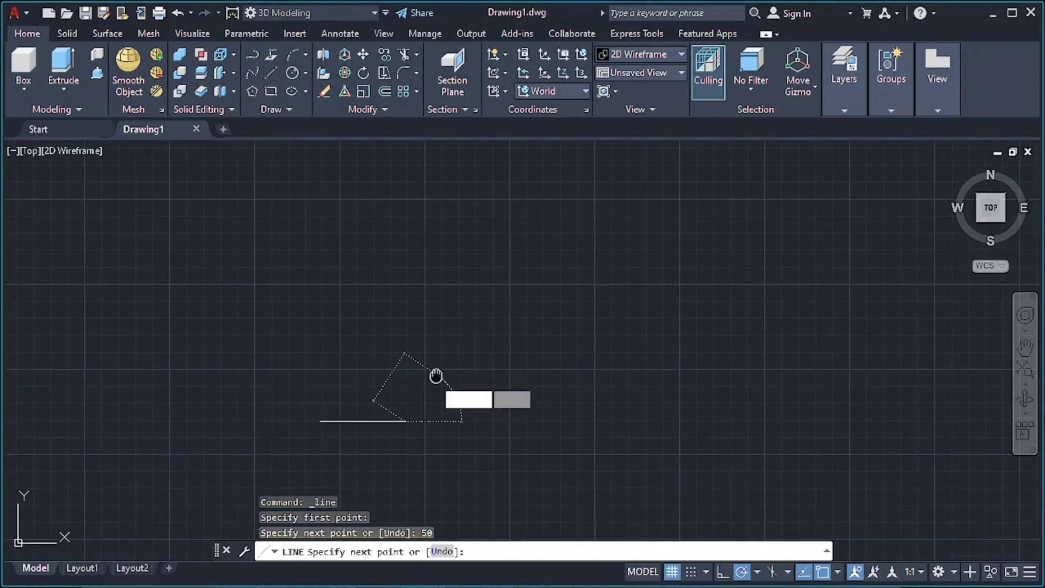
pyautogui.moveTo(436, 374); pyautogui.dragTo(567, 304, button='middle')
pyautogui.write('75')
pyautogui.press('Return')
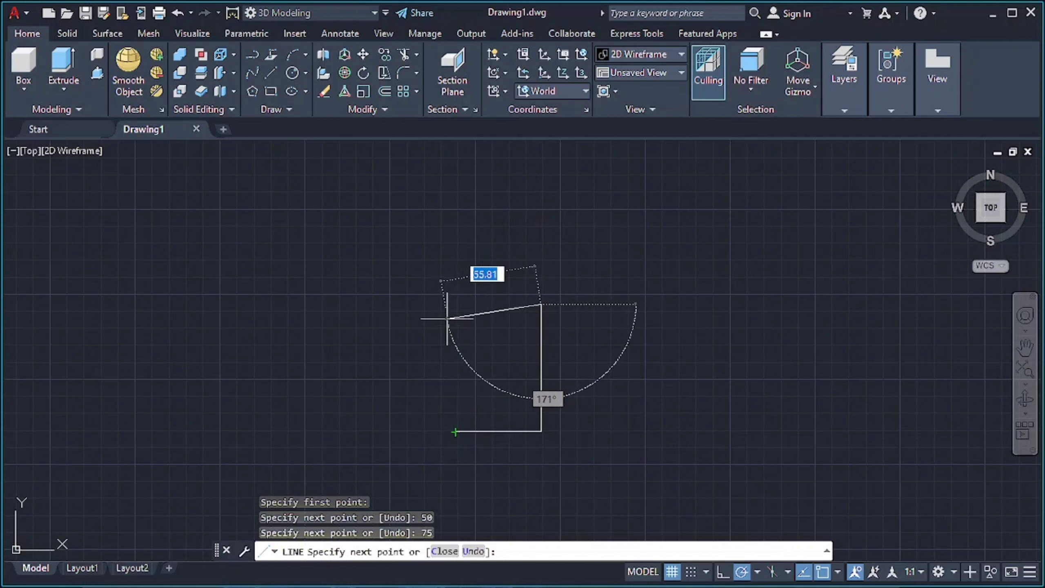
pyautogui.click(455, 305)
pyautogui.click(455, 431)
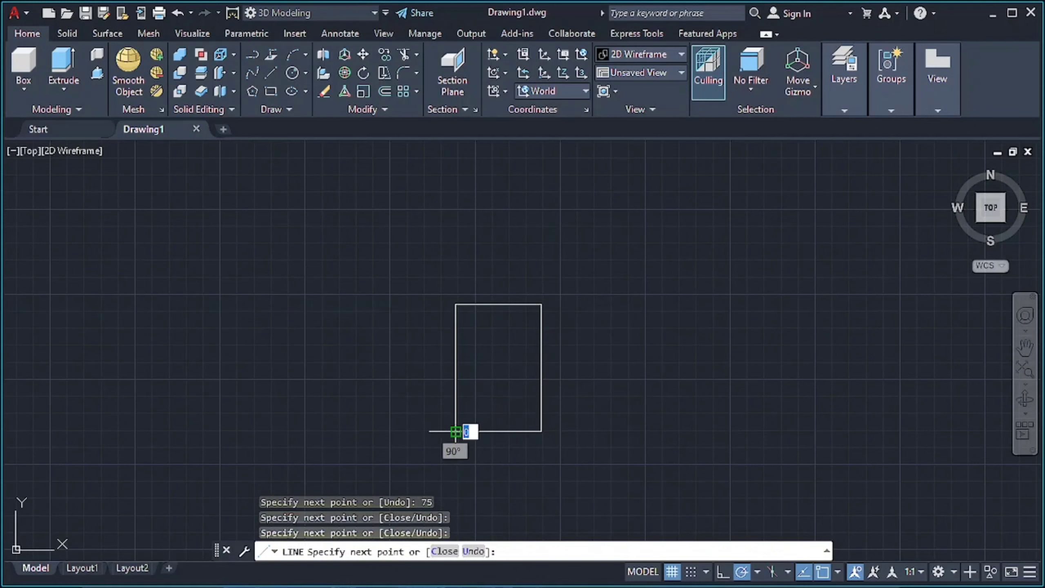
pyautogui.press('Escape')
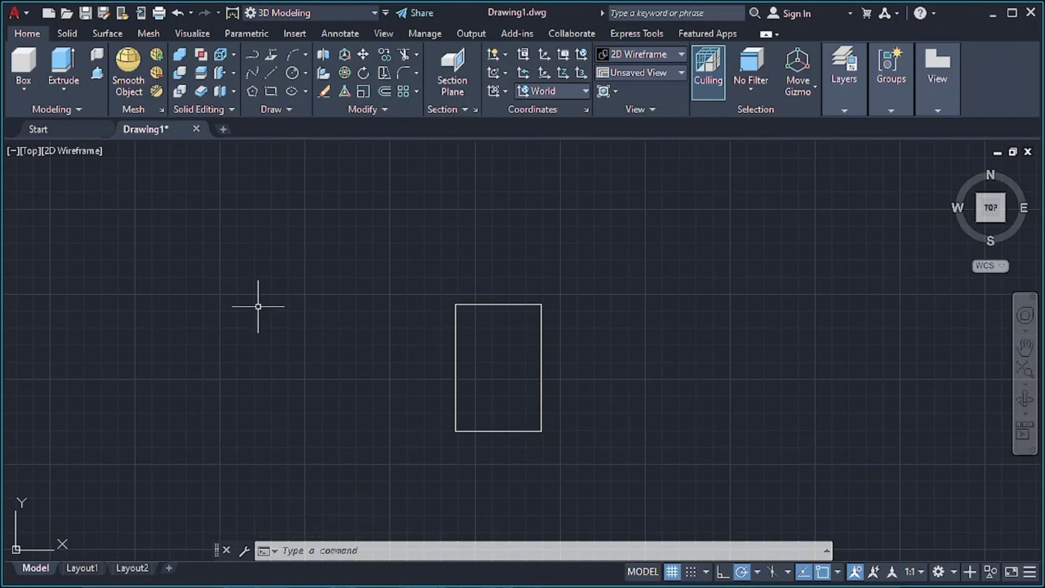
pyautogui.click(270, 72)
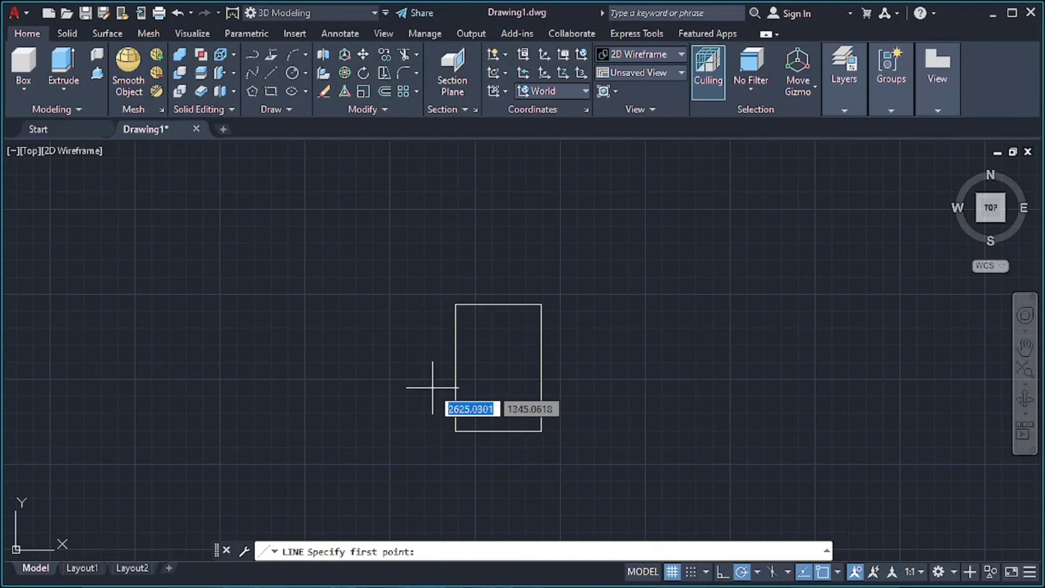
# - Draw a 32-wide, 36-tall inner box rising from the rectangle's bottom edge
pyautogui.click(527, 432)
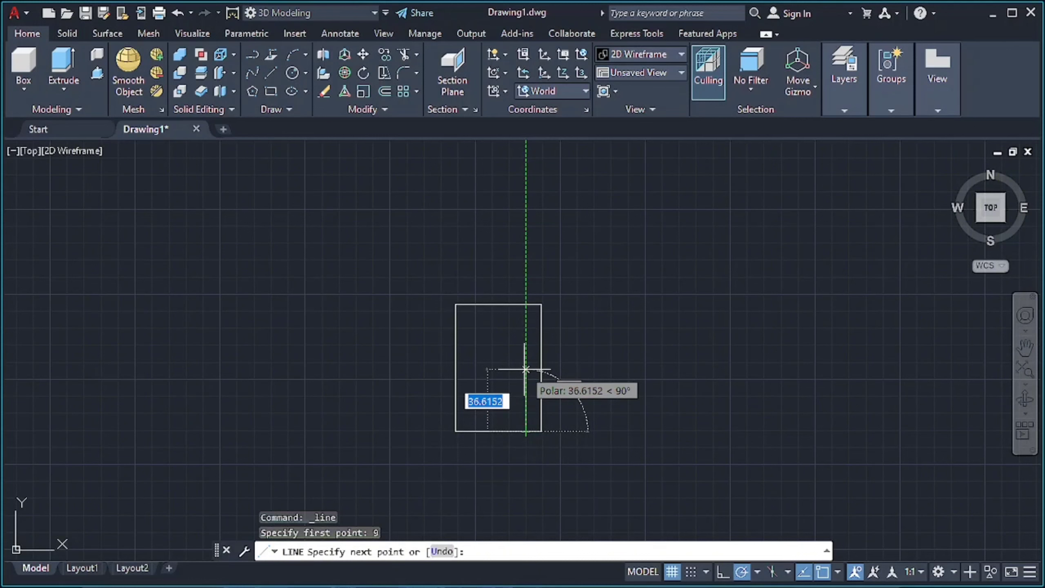
pyautogui.write('36')
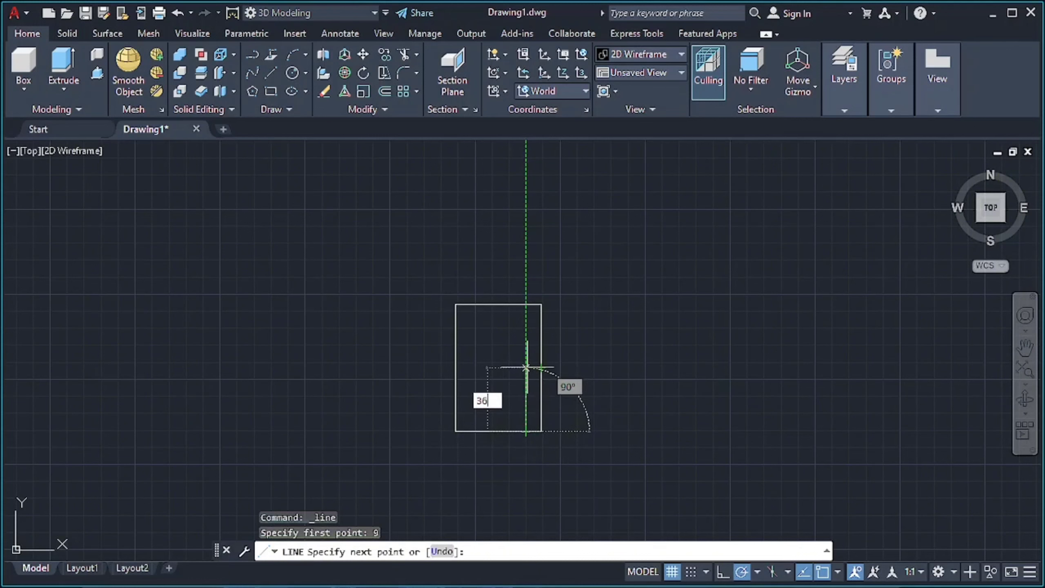
pyautogui.press('Return')
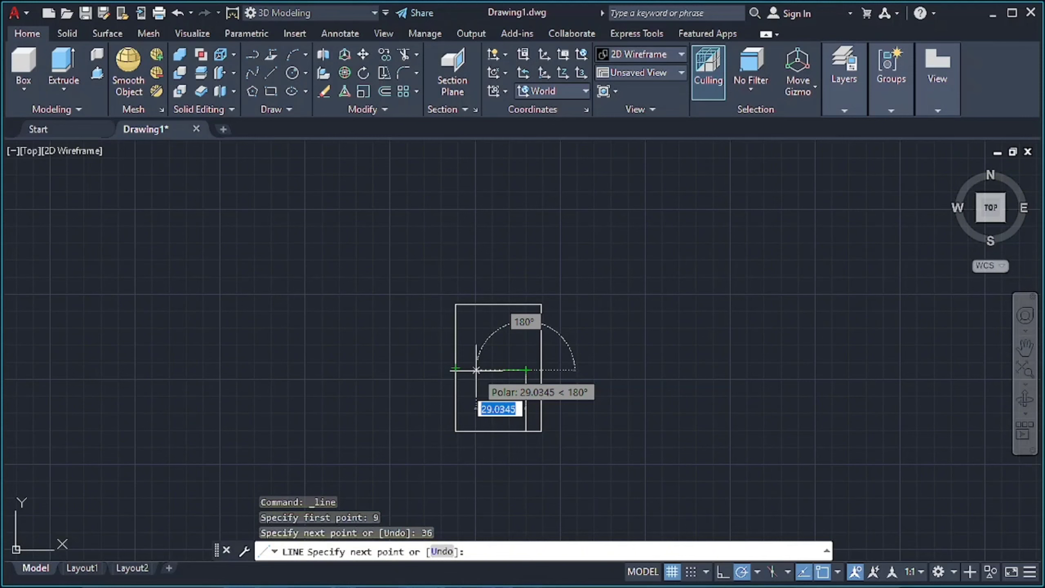
pyautogui.write('32')
pyautogui.press('Return')
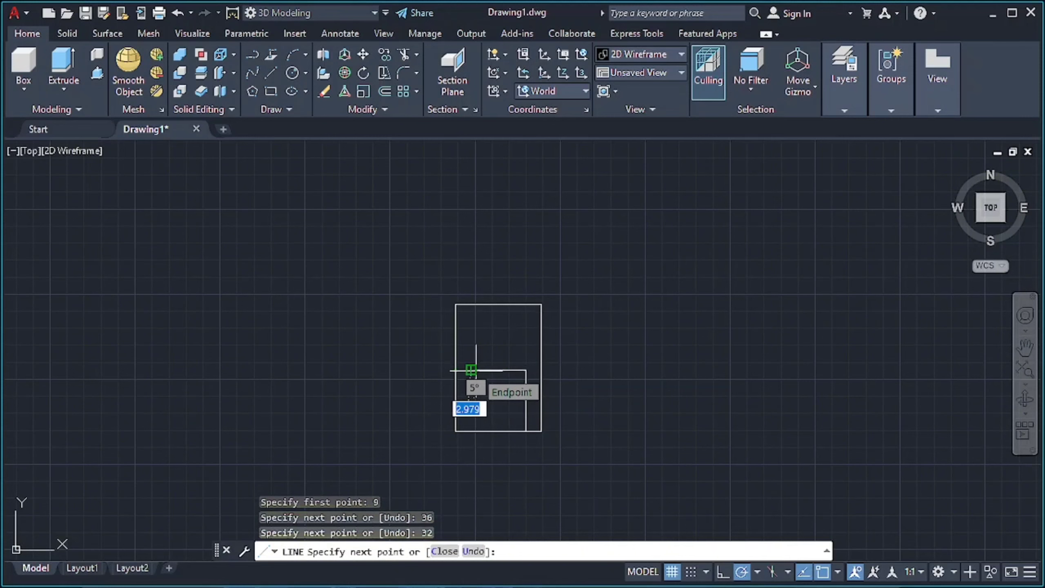
pyautogui.click(471, 431)
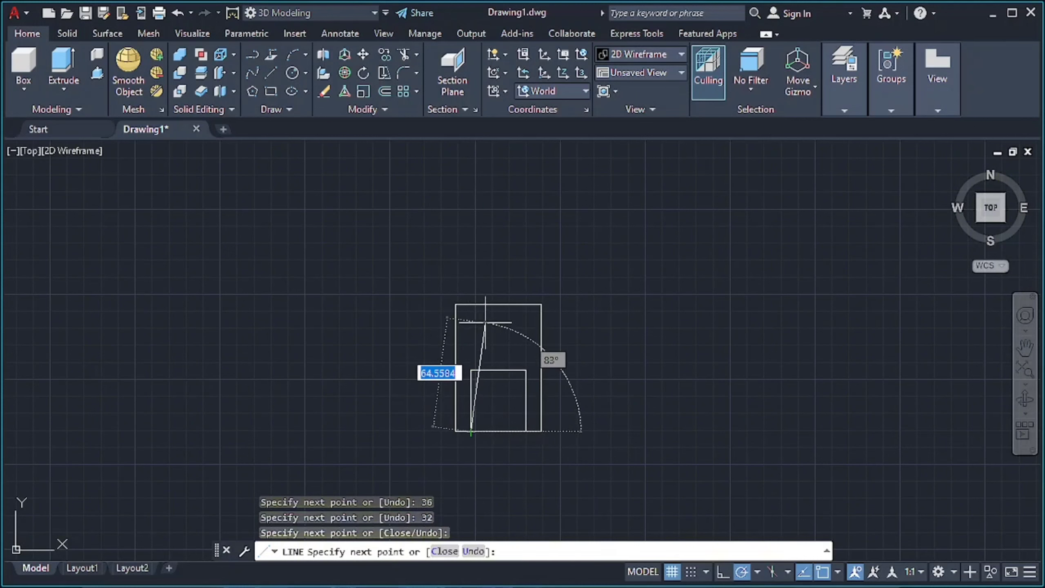
pyautogui.press('Escape')
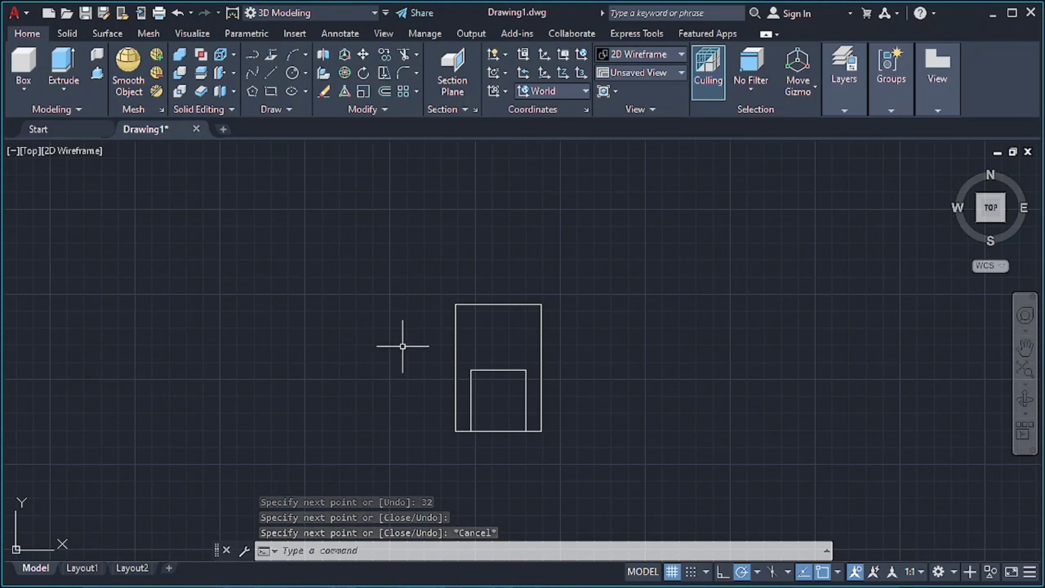
# - Add a divider line down the middle of the inner box
pyautogui.click(266, 72)
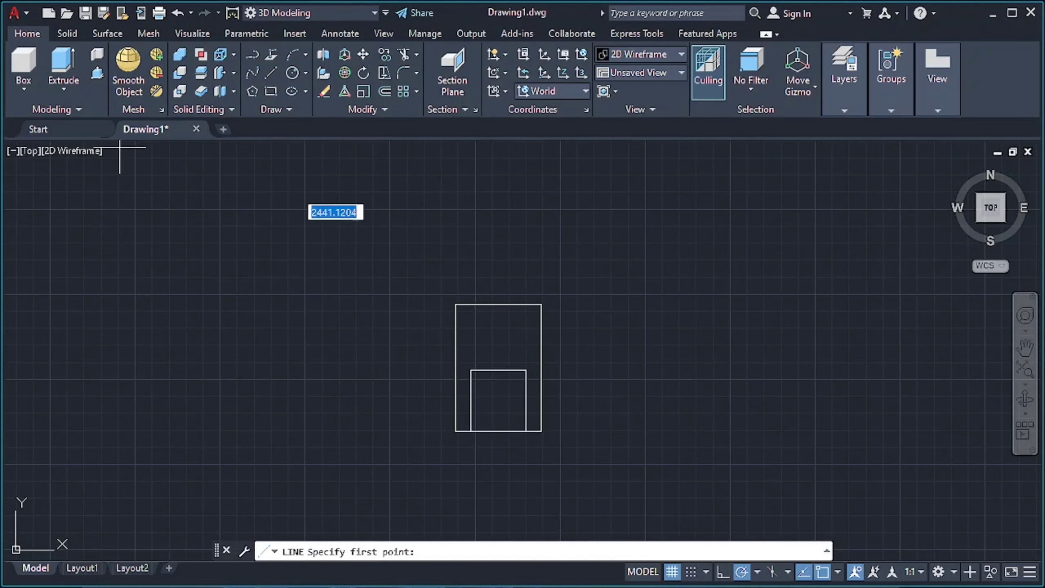
pyautogui.click(498, 370)
pyautogui.rightClick(588, 344)
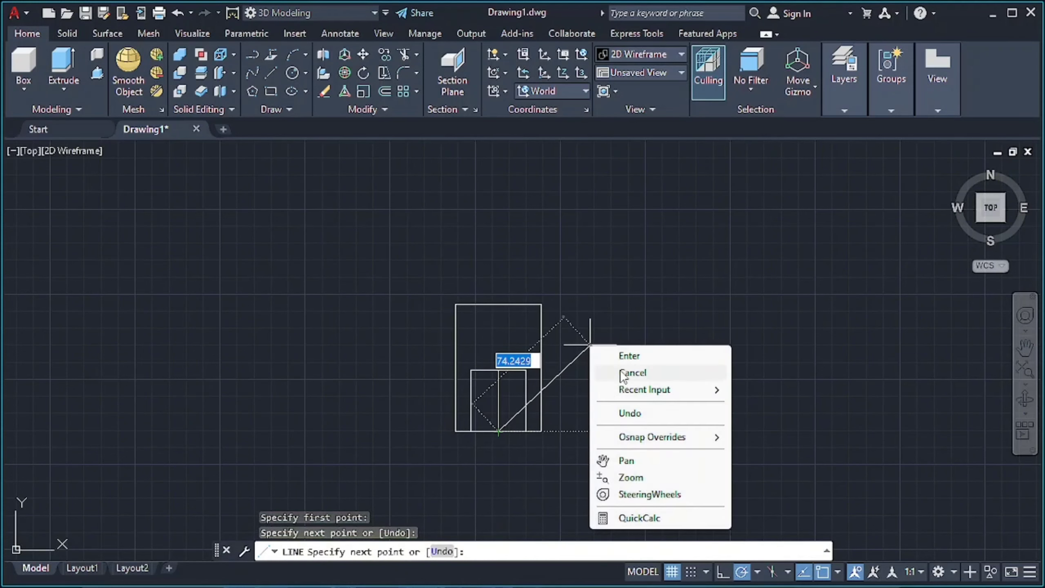
pyautogui.click(617, 374)
# - Draw a 24 by 24 notch starting 12 units along the top edge
pyautogui.click(275, 67)
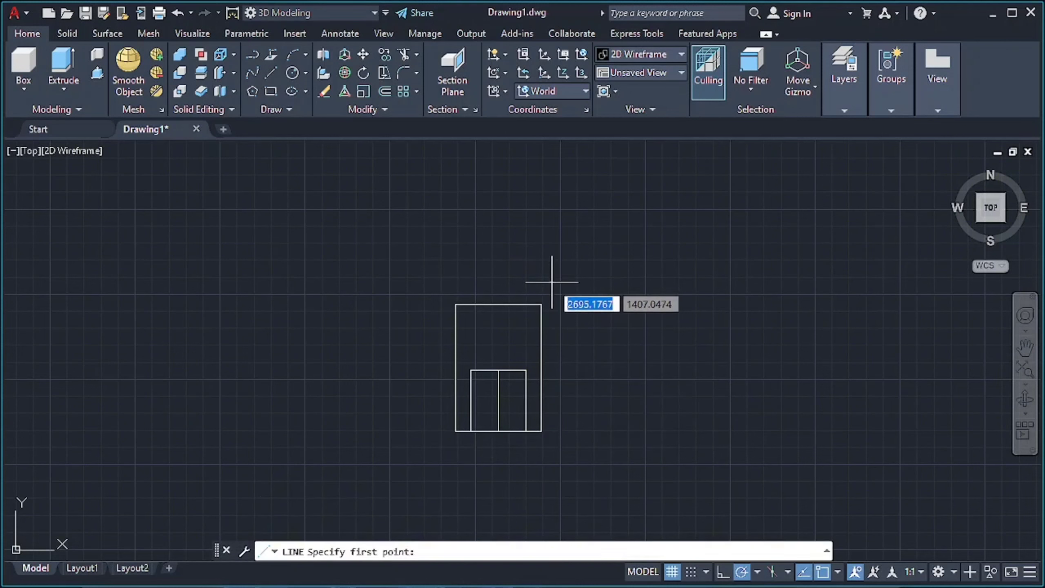
pyautogui.write('12')
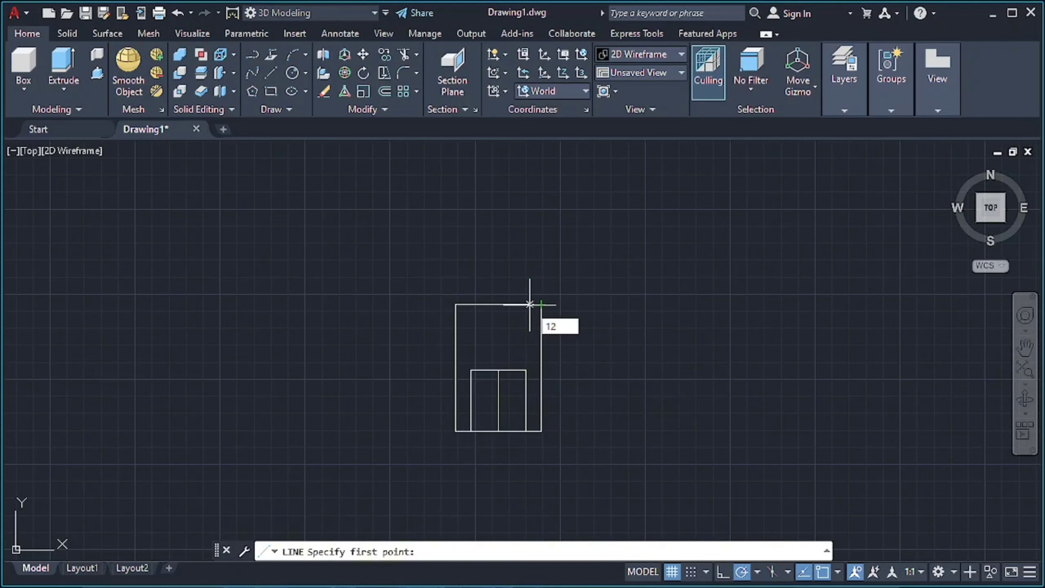
pyautogui.press('Return')
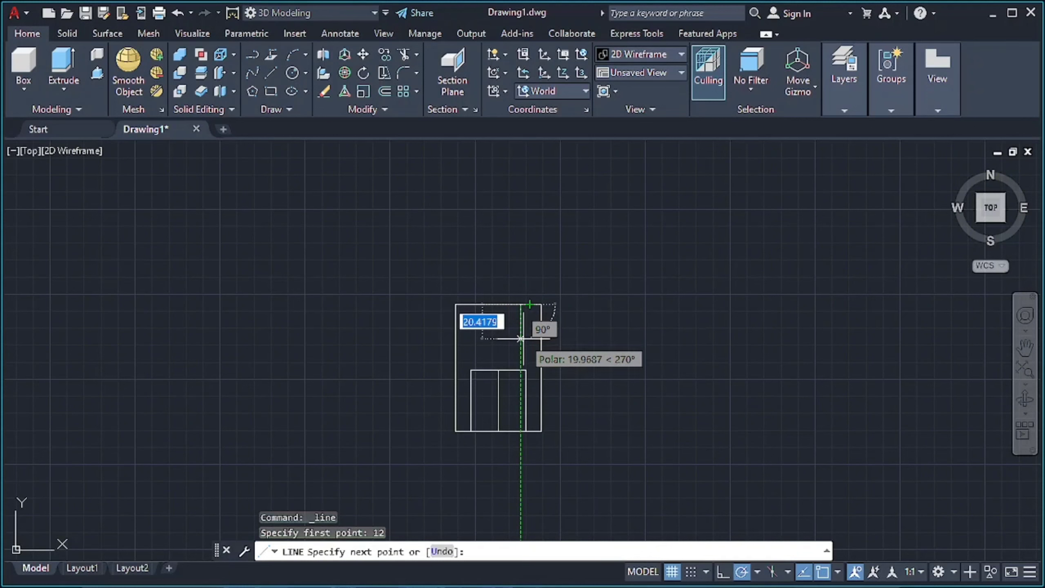
pyautogui.write('24')
pyautogui.press('Return')
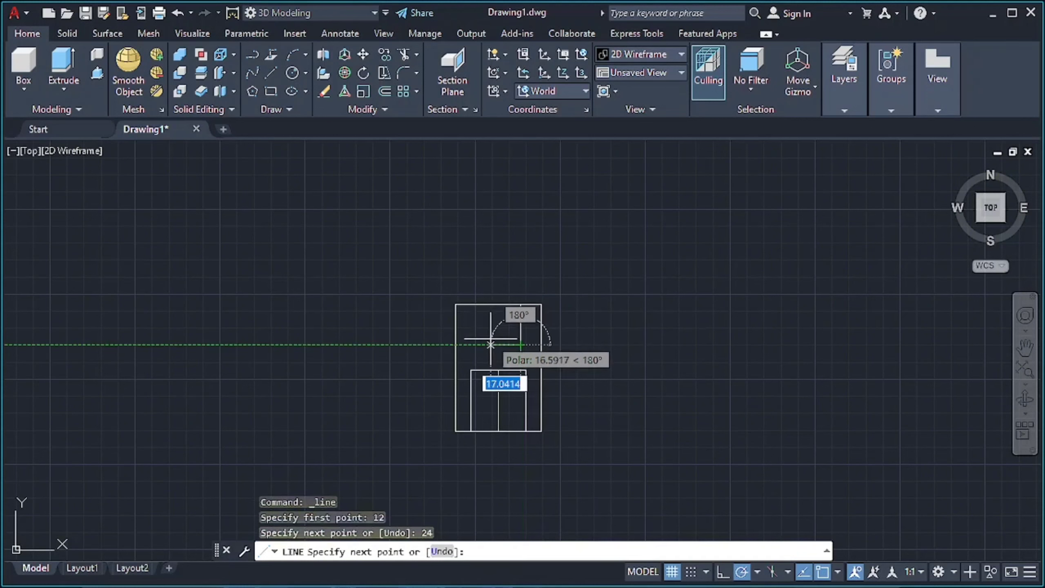
pyautogui.write('24')
pyautogui.press('Return')
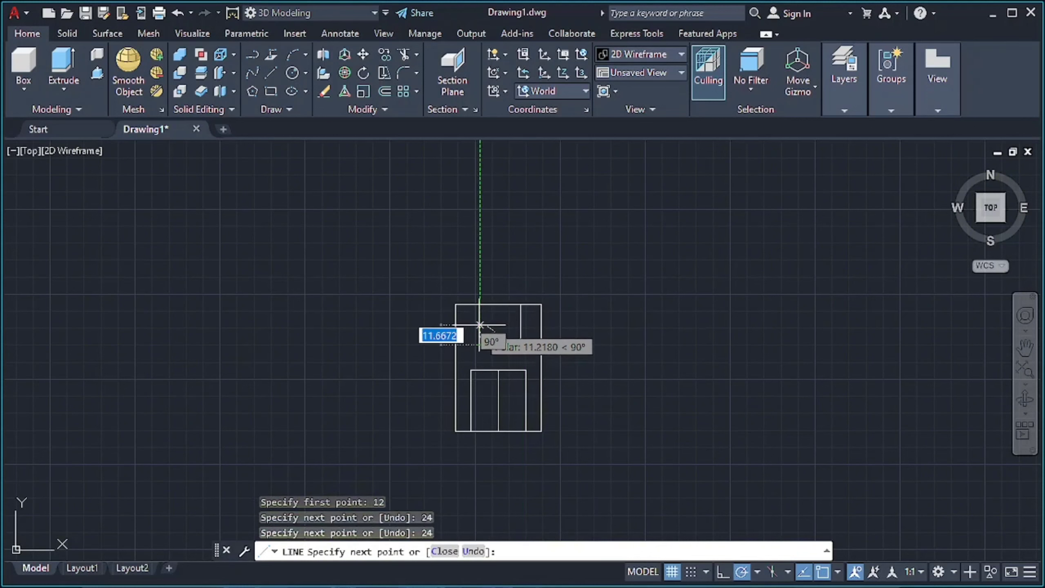
pyautogui.click(479, 305)
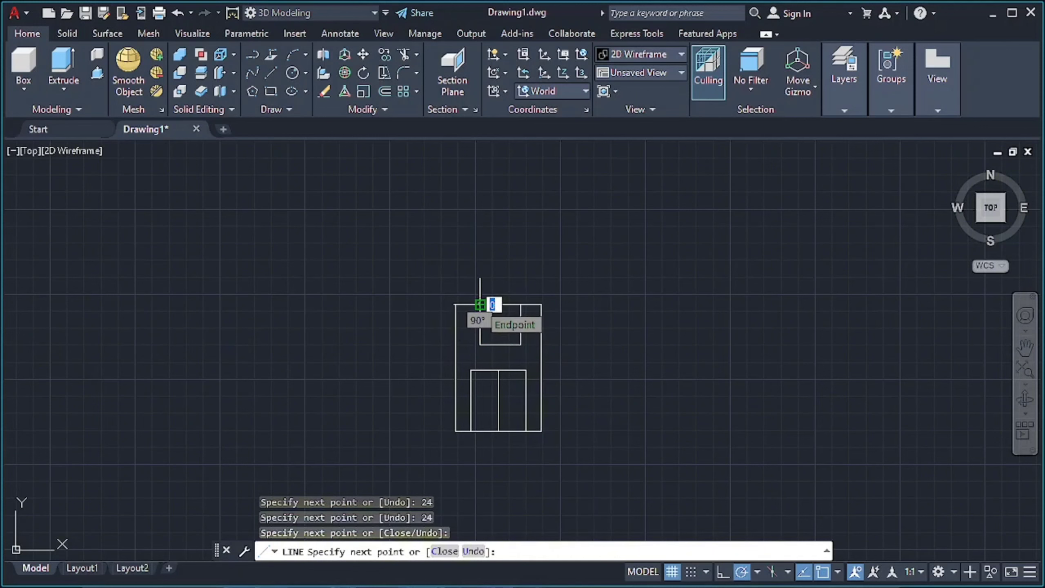
pyautogui.press('Escape')
pyautogui.click(271, 72)
pyautogui.click(455, 345)
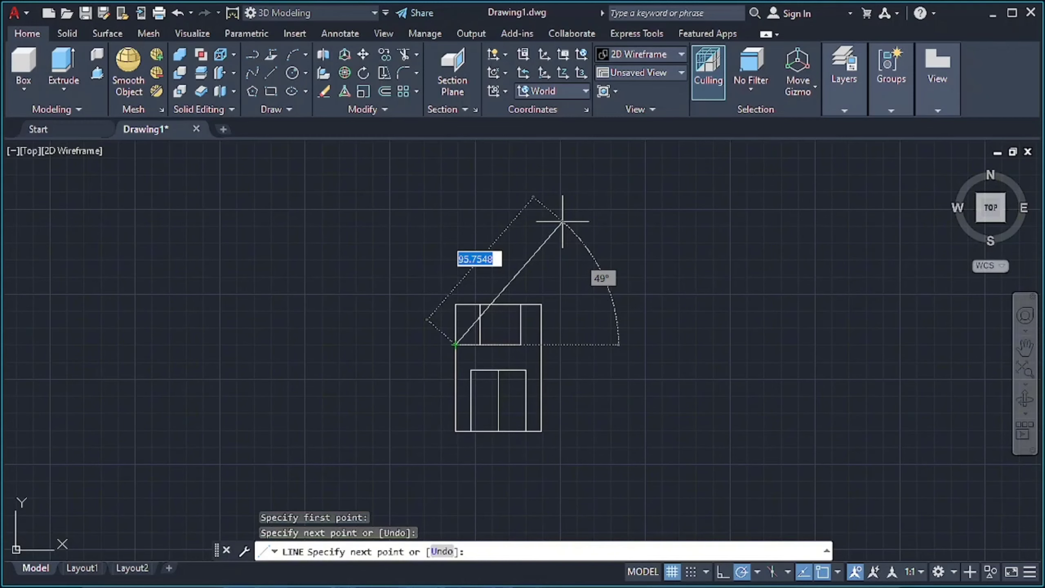
pyautogui.press('Escape')
# - Press-pull the outer area 32 units and two small areas 12 units each
pyautogui.keyDown('shift'); pyautogui.moveTo(565, 368); pyautogui.dragTo(507, 219, button='middle'); pyautogui.keyUp('shift')
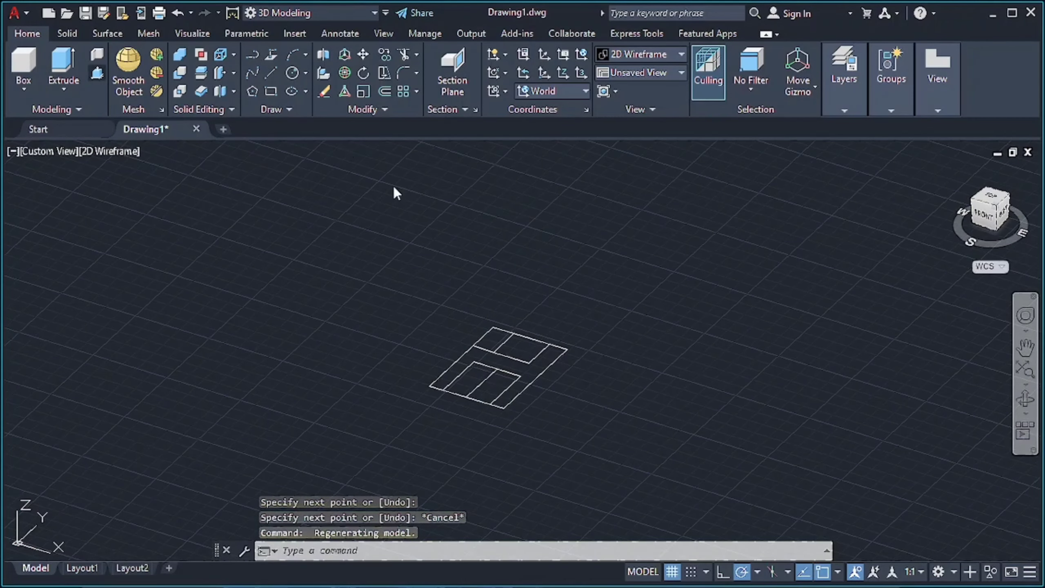
pyautogui.hotkey('ctrl', 'shift', 'e')
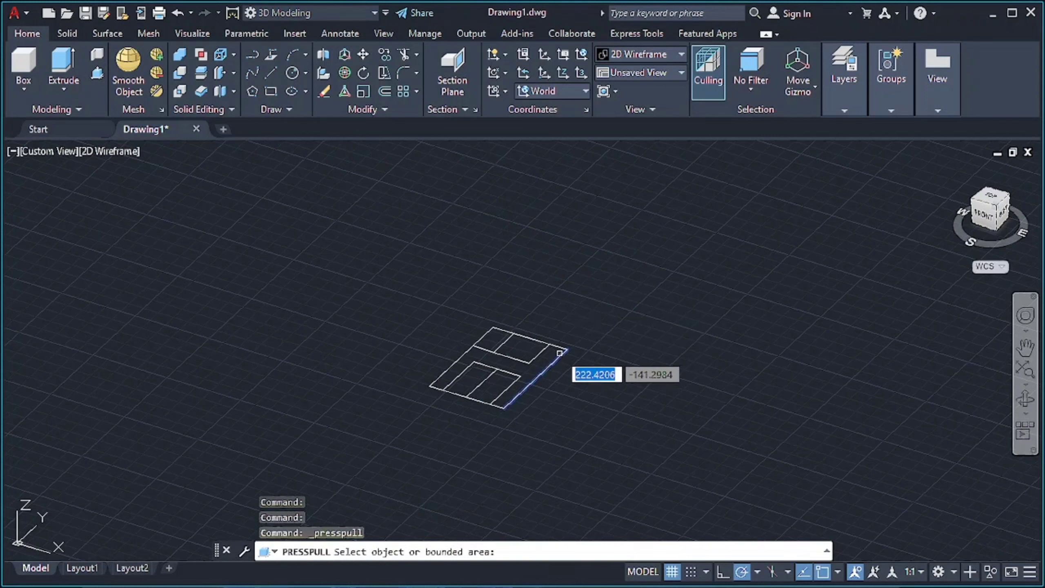
pyautogui.click(549, 353)
pyautogui.write('32')
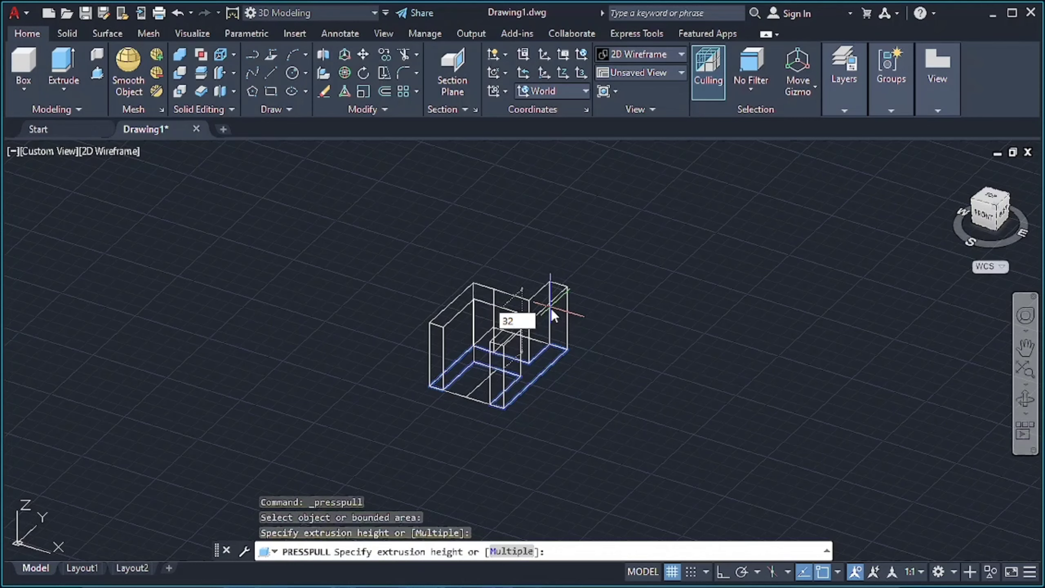
pyautogui.press('Return')
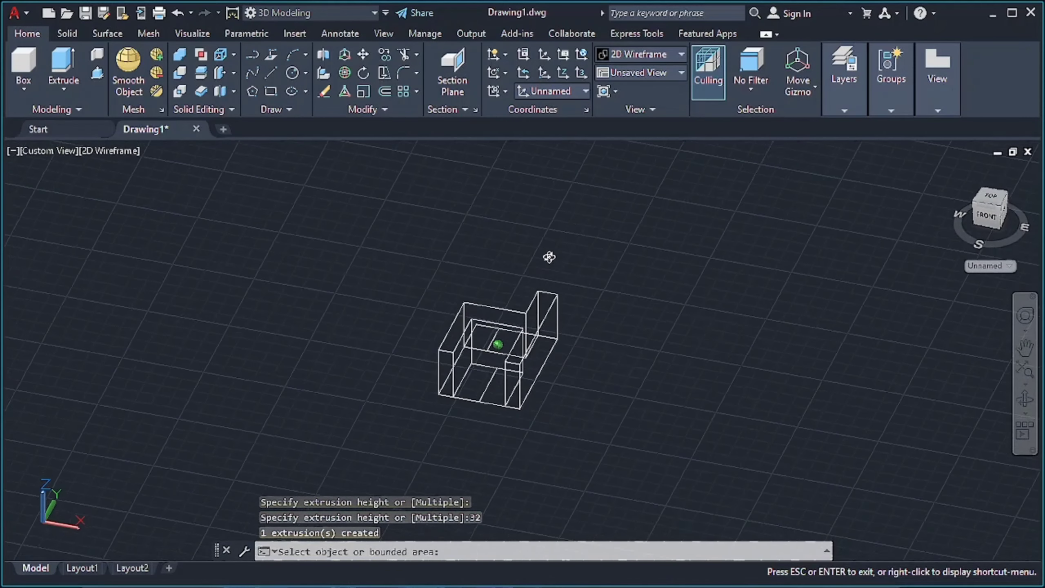
pyautogui.click(512, 383)
pyautogui.write('12')
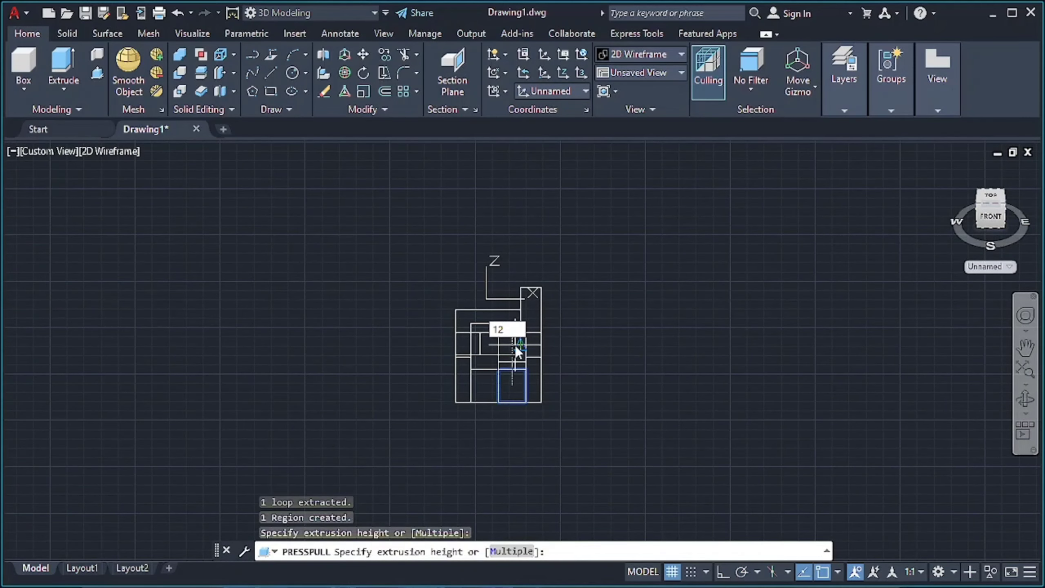
pyautogui.press('Return')
pyautogui.click(486, 373)
pyautogui.press('Return')
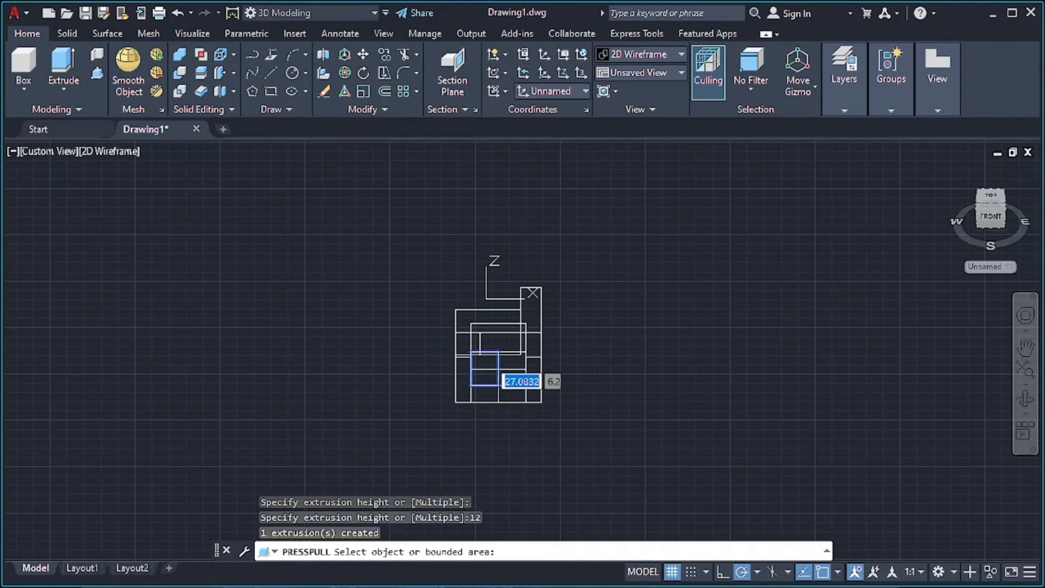
# - Press-pull another area 56 units high and one more area 32 units
pyautogui.keyDown('shift'); pyautogui.moveTo(507, 256); pyautogui.dragTo(705, 269, button='middle'); pyautogui.keyUp('shift')
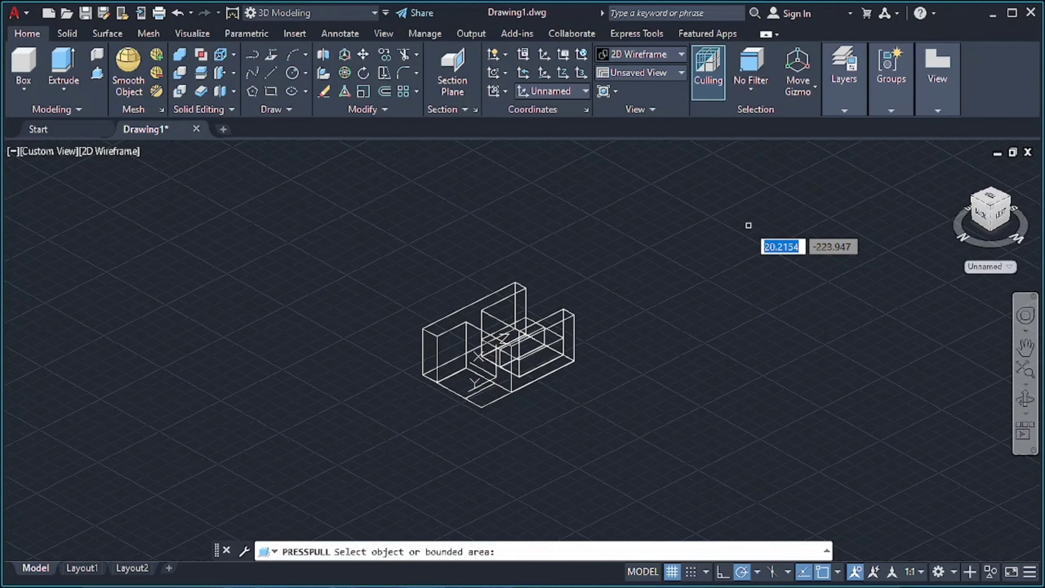
pyautogui.keyDown('shift'); pyautogui.moveTo(536, 261); pyautogui.dragTo(634, 306, button='middle'); pyautogui.keyUp('shift')
pyautogui.click(497, 395)
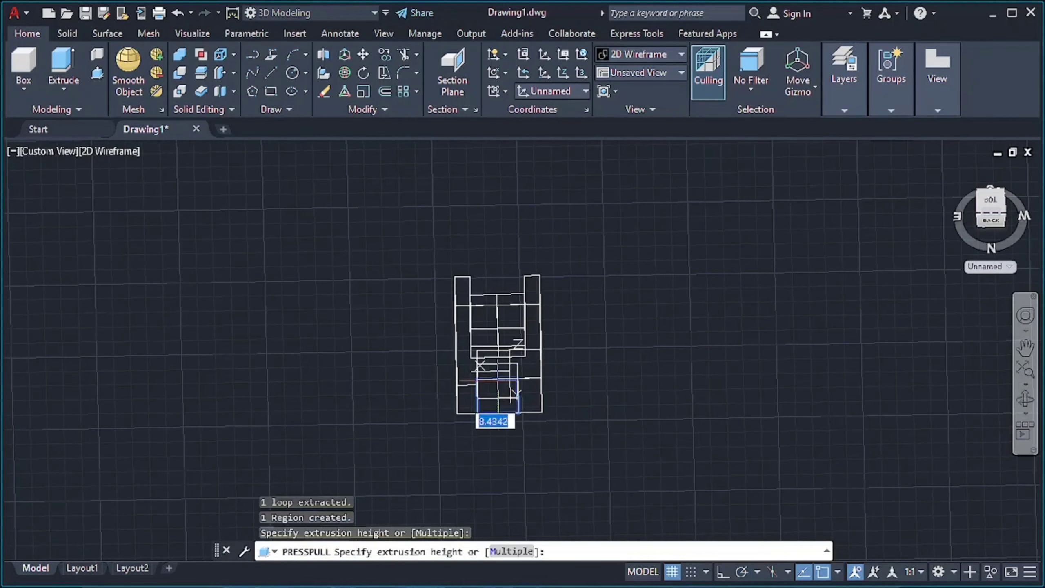
pyautogui.write('6')
pyautogui.press('Return')
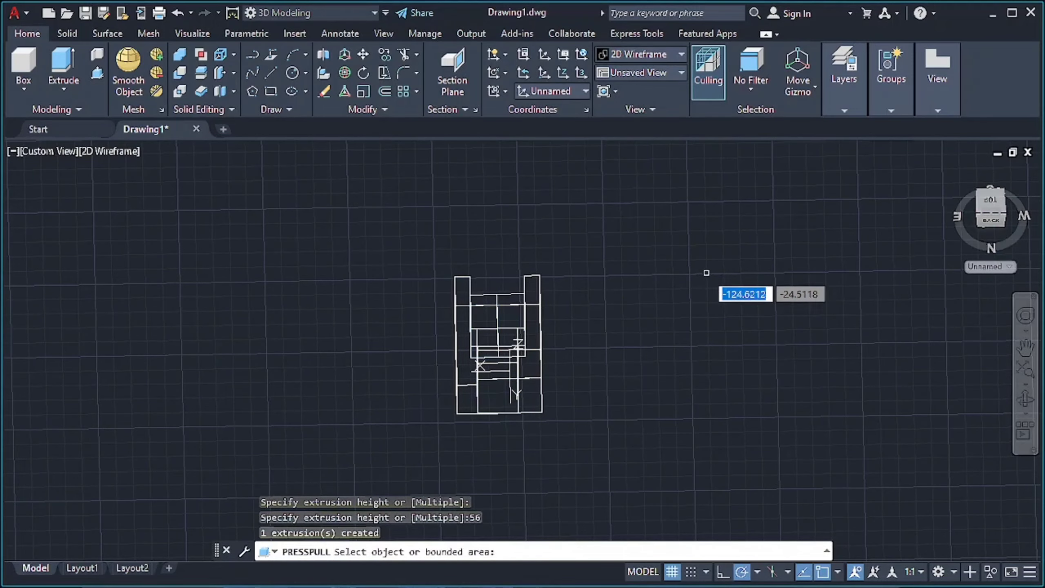
pyautogui.moveTo(707, 272)
pyautogui.keyDown('shift'); pyautogui.mouseDown(button='middle')
pyautogui.moveTo(461, 236)
pyautogui.moveTo(590, 311)
pyautogui.mouseUp(button='middle'); pyautogui.keyUp('shift')
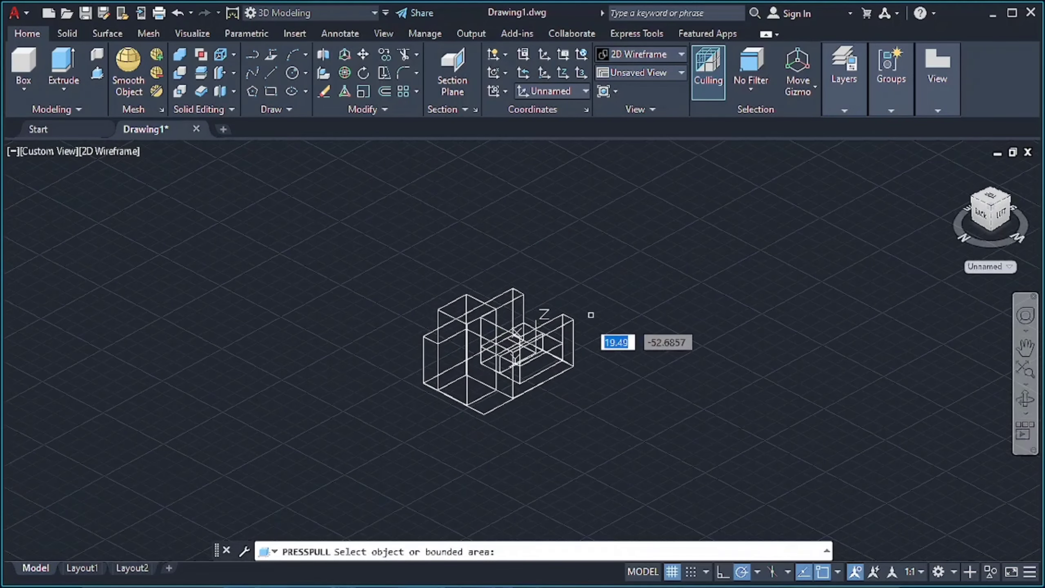
pyautogui.click(489, 401)
pyautogui.press('Return')
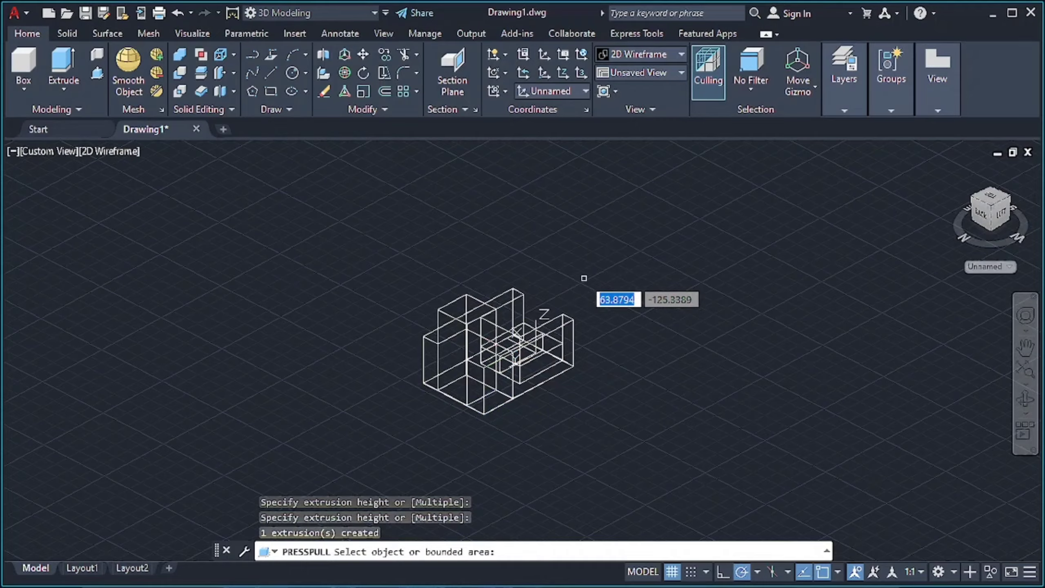
pyautogui.moveTo(592, 285)
pyautogui.keyDown('shift'); pyautogui.mouseDown(button='middle')
pyautogui.moveTo(362, 292)
pyautogui.moveTo(296, 313)
pyautogui.moveTo(63, 438)
pyautogui.moveTo(523, 299)
pyautogui.mouseUp(button='middle'); pyautogui.keyUp('shift')
pyautogui.press('Escape')
pyautogui.scroll(5, 296, 345)
pyautogui.scroll(-3, 62, 439)
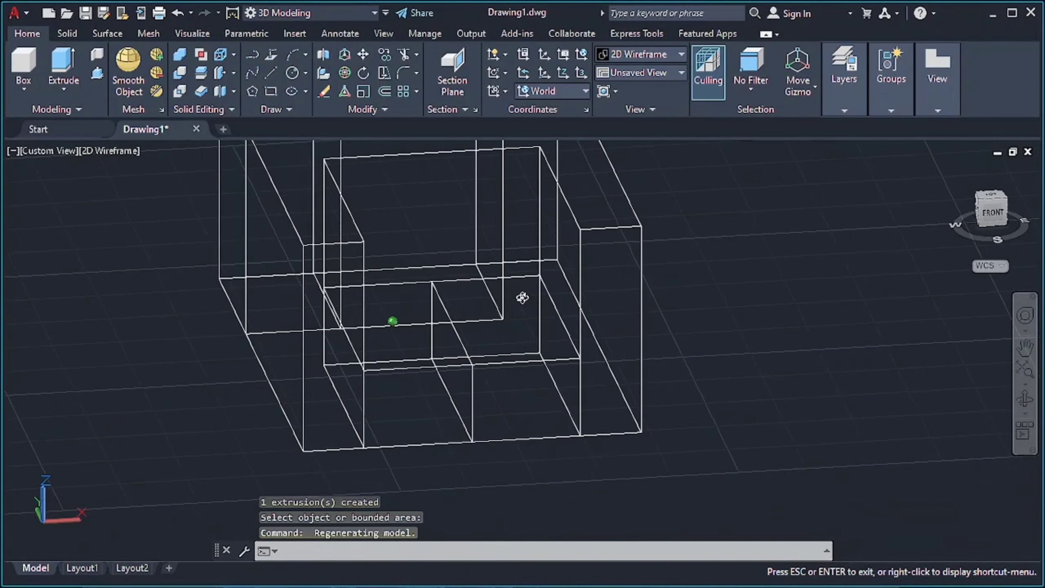
# - Draw a three-line triangle on the block's inner face
pyautogui.click(270, 72)
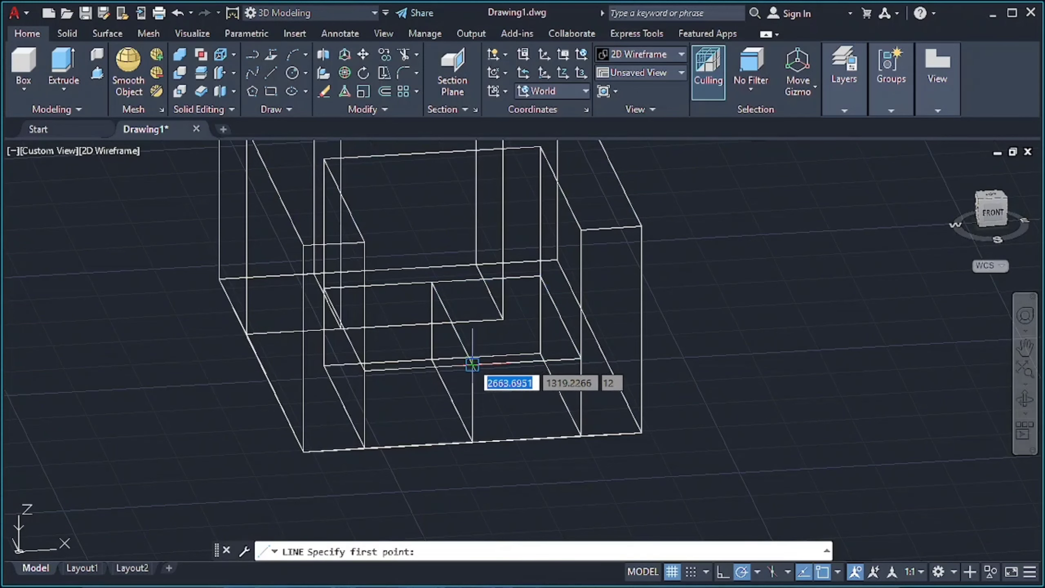
pyautogui.click(472, 365)
pyautogui.click(580, 230)
pyautogui.click(580, 358)
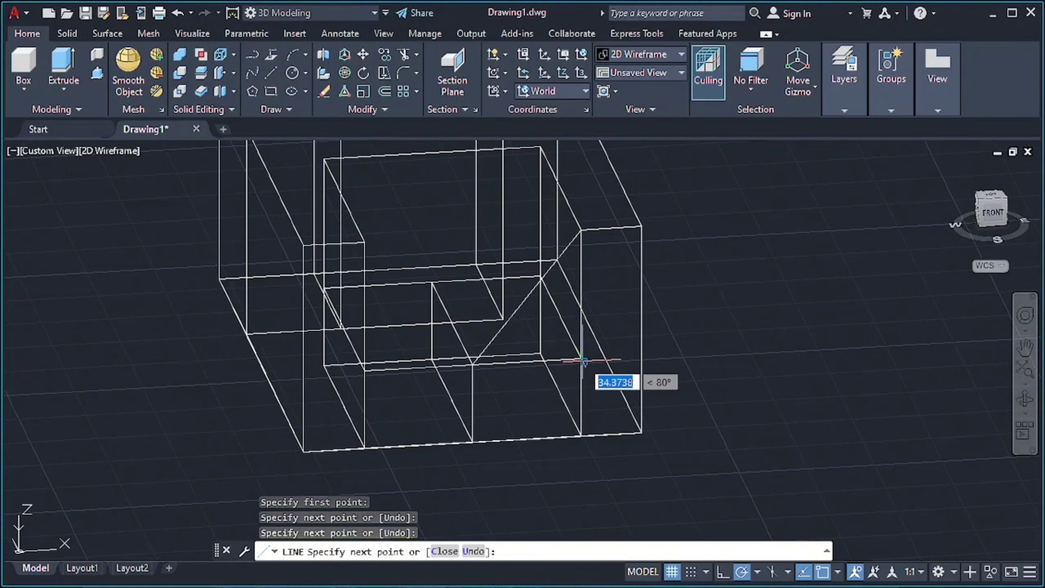
pyautogui.click(471, 361)
pyautogui.hotkey('ctrl', 'z')
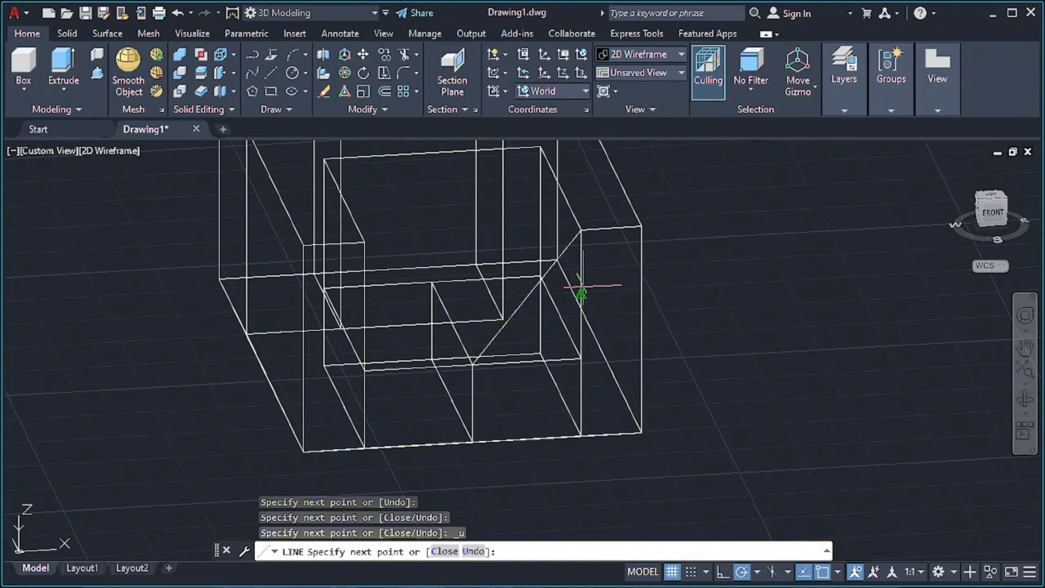
pyautogui.press('Escape')
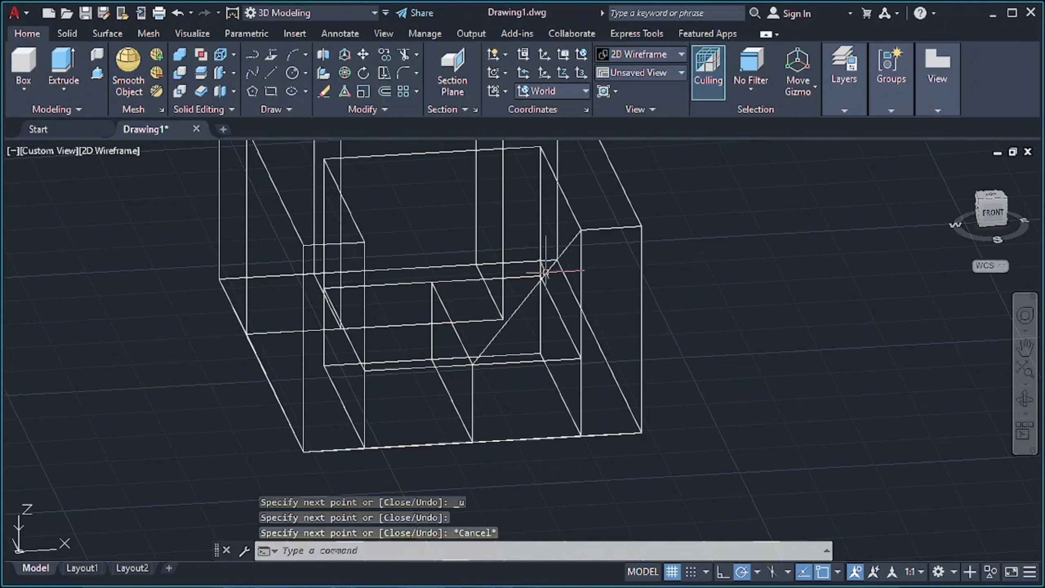
# - Join the triangle's three lines into one polyline
pyautogui.click(537, 281)
pyautogui.click(581, 296)
pyautogui.click(534, 361)
pyautogui.write('join')
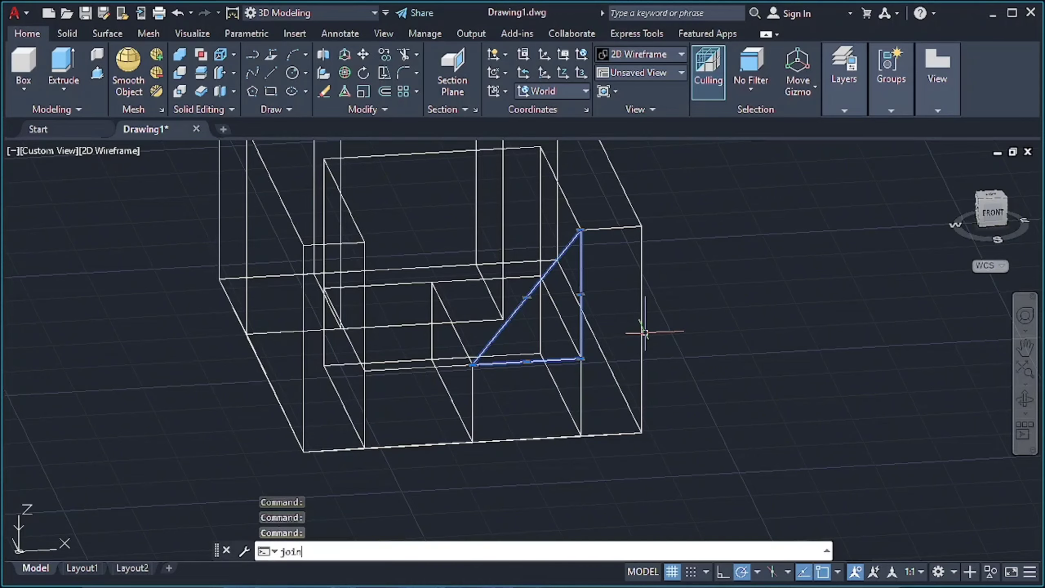
pyautogui.press('Return')
# - Press-pull the joined triangle out into a wedge
pyautogui.moveTo(521, 421)
pyautogui.keyDown('shift'); pyautogui.mouseDown(button='middle')
pyautogui.moveTo(688, 346)
pyautogui.moveTo(617, 288)
pyautogui.mouseUp(button='middle'); pyautogui.keyUp('shift')
pyautogui.click(97, 73)
pyautogui.click(665, 316)
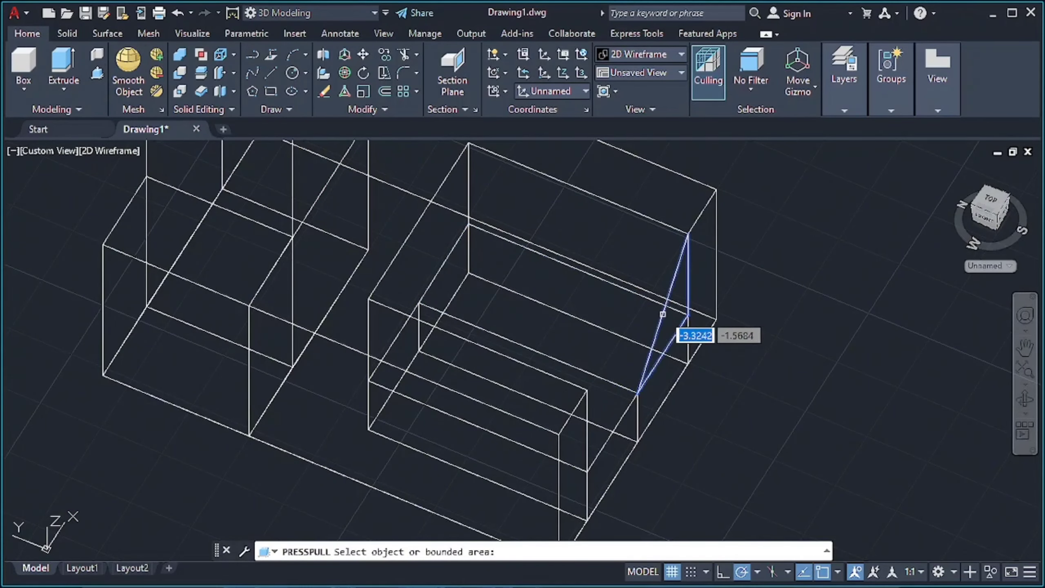
pyautogui.click(557, 245)
pyautogui.press('Escape')
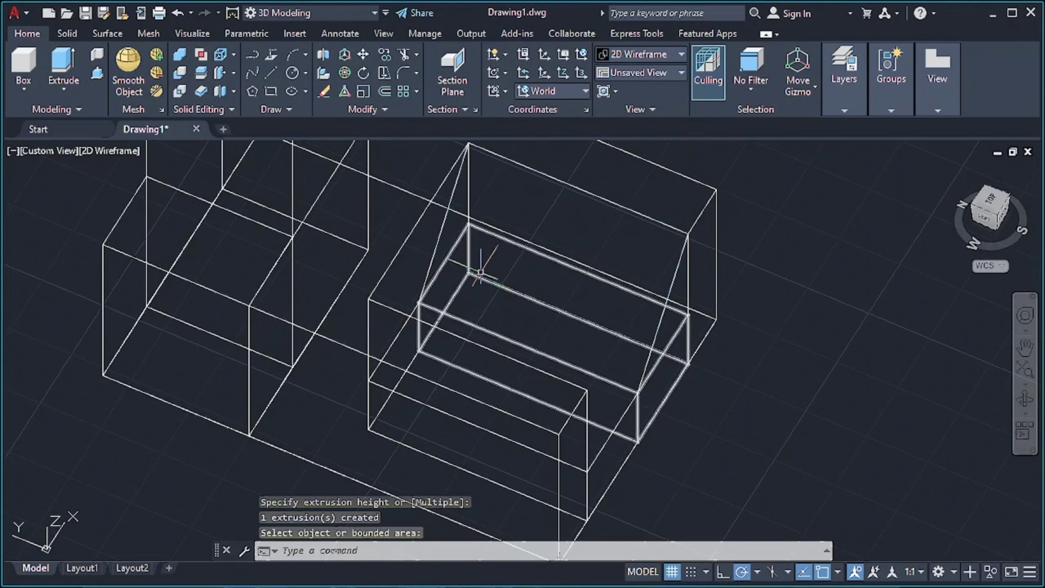
pyautogui.keyDown('shift'); pyautogui.moveTo(665, 338); pyautogui.dragTo(423, 286, button='middle'); pyautogui.keyUp('shift')
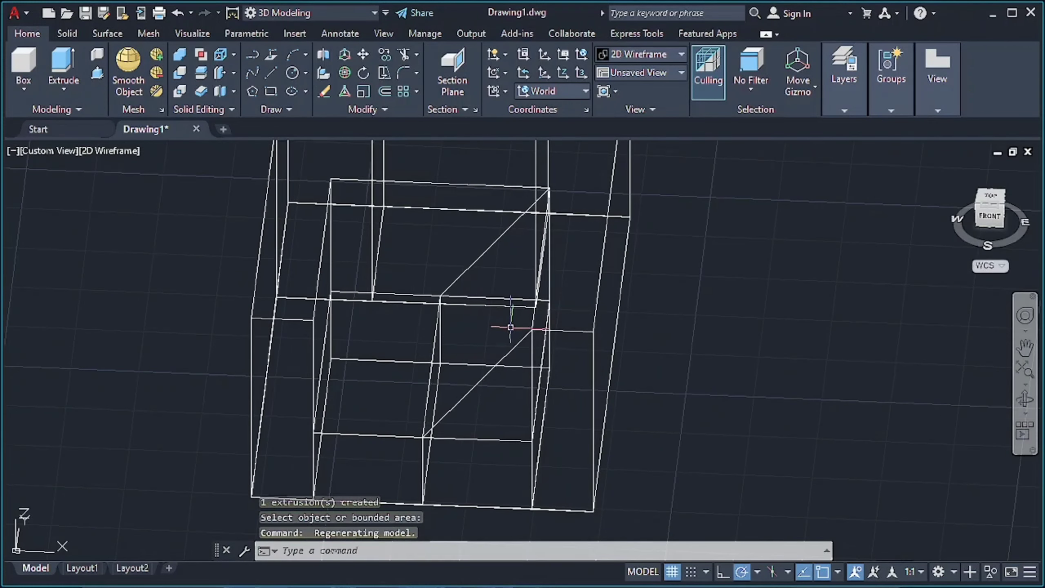
pyautogui.click(406, 109)
pyautogui.click(407, 128)
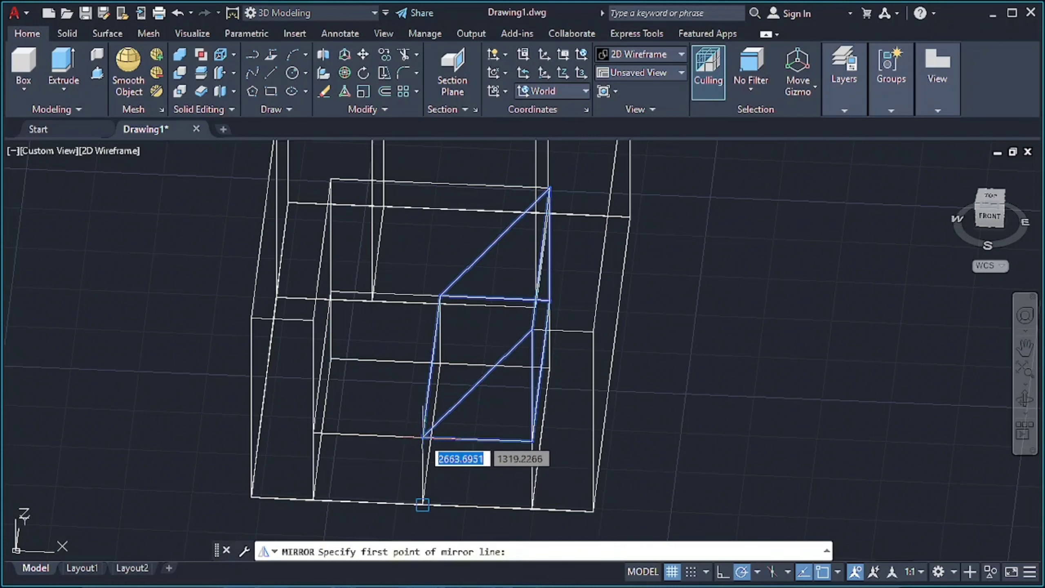
# - Mirror the triangular wedge across a vertical line, keeping the original, forming a V
pyautogui.click(423, 437)
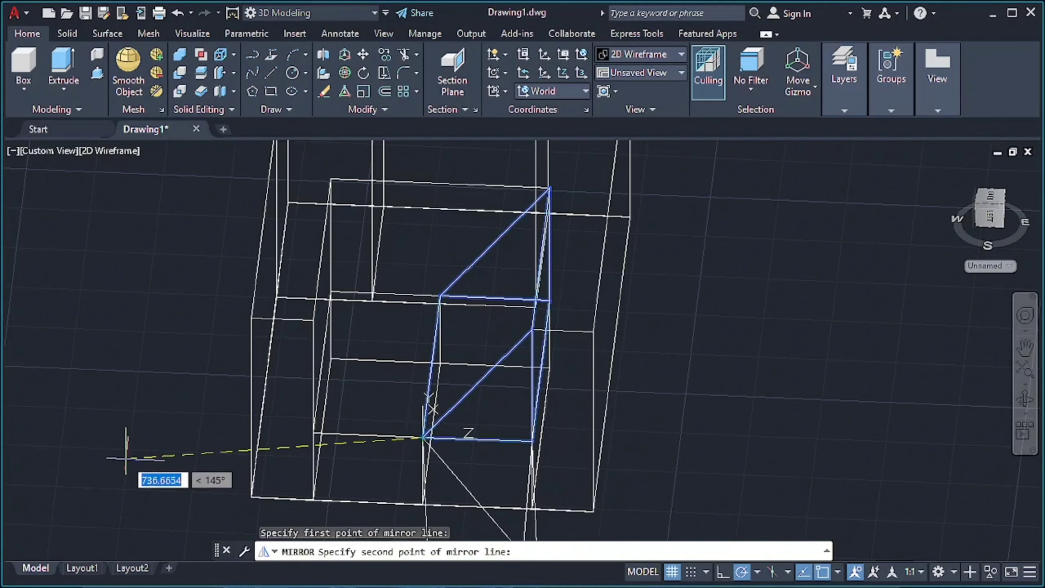
pyautogui.hotkey('ctrl', 'z')
pyautogui.press('Escape')
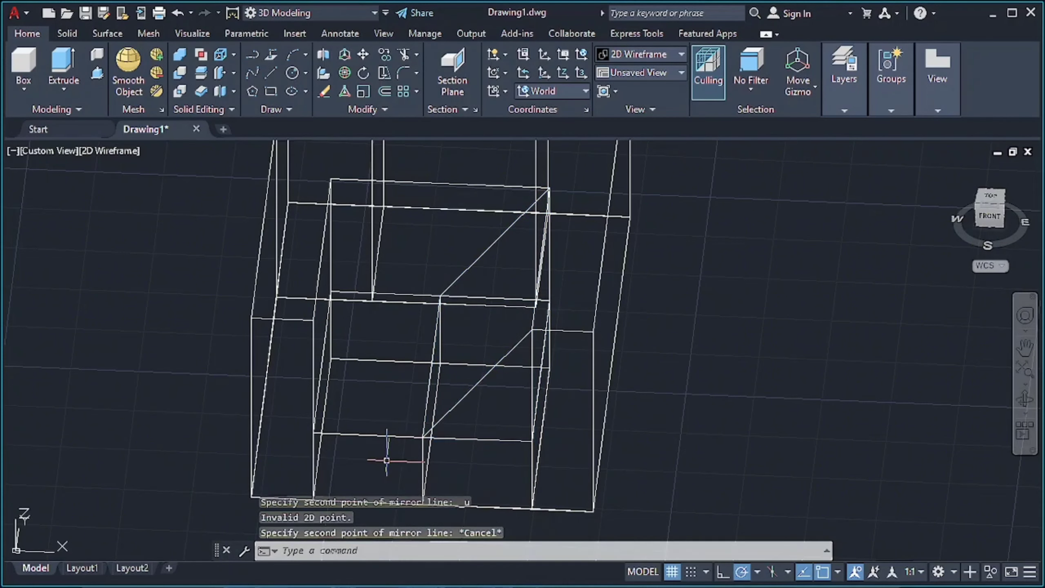
pyautogui.click(497, 363)
pyautogui.click(405, 108)
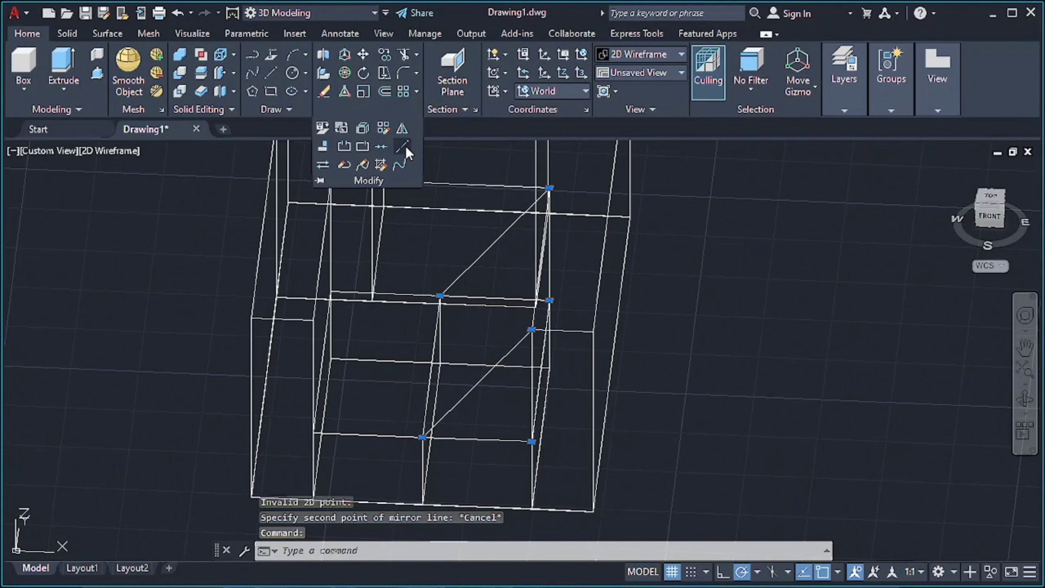
pyautogui.click(406, 146)
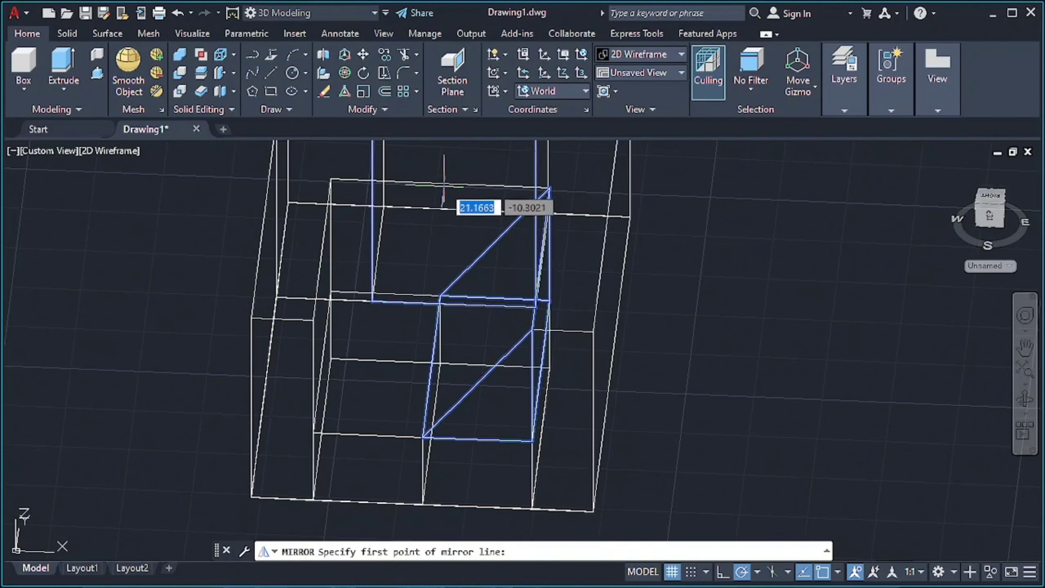
pyautogui.keyDown('shift'); pyautogui.moveTo(459, 206); pyautogui.dragTo(437, 296, button='middle'); pyautogui.keyUp('shift')
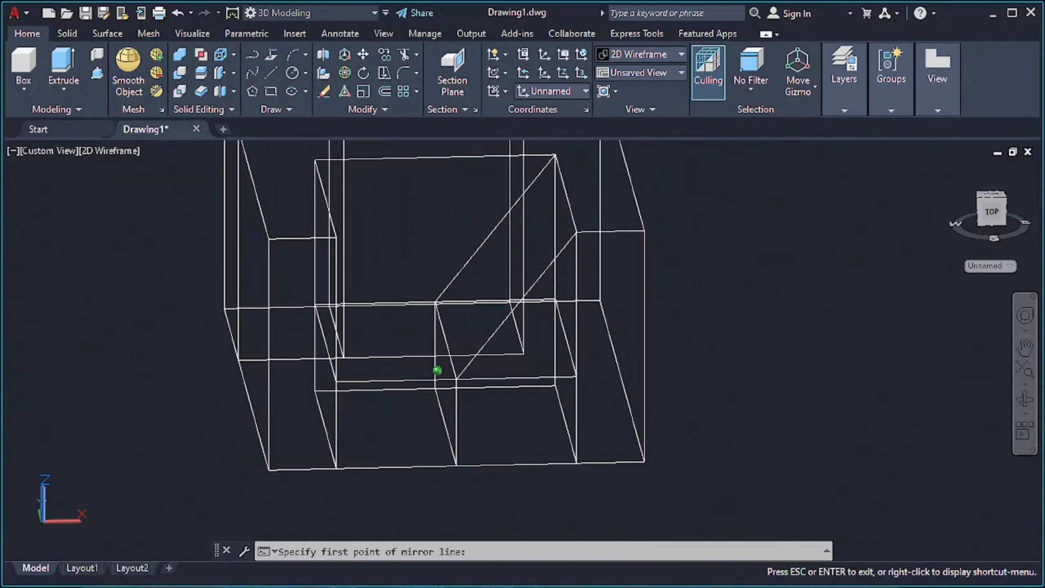
pyautogui.click(436, 304)
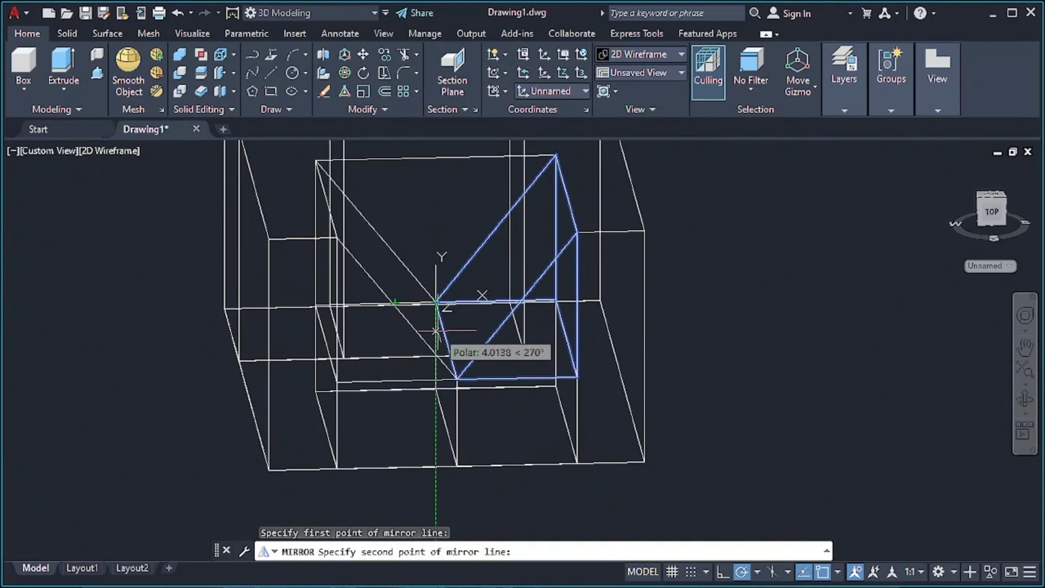
pyautogui.click(430, 329)
pyautogui.press('Return')
pyautogui.press('Return')
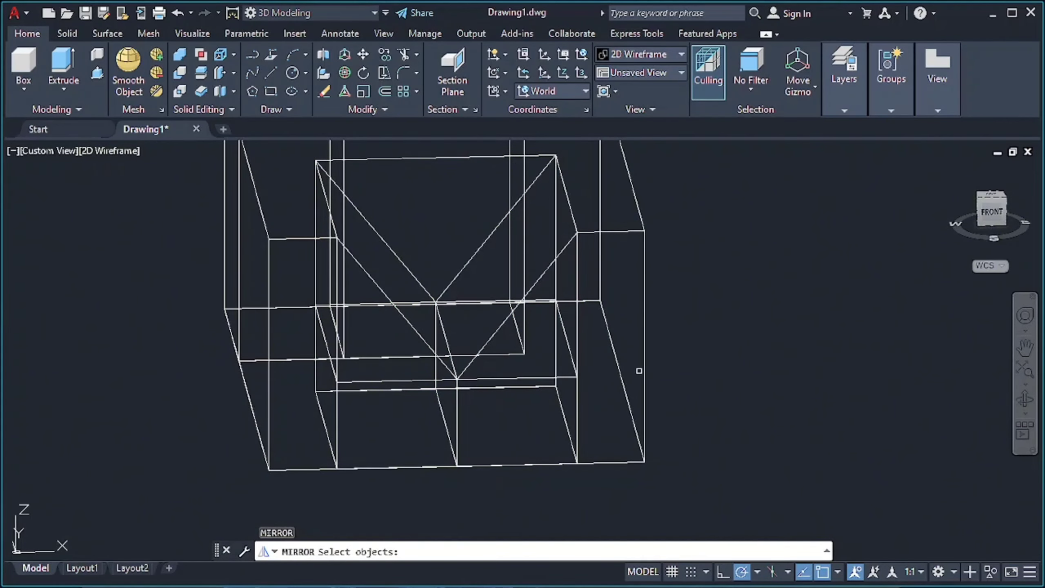
pyautogui.press('Escape')
pyautogui.moveTo(683, 234)
pyautogui.mouseDown(button='middle')
pyautogui.moveTo(726, 323)
pyautogui.moveTo(292, 328)
pyautogui.moveTo(583, 303)
pyautogui.moveTo(590, 338)
pyautogui.moveTo(224, 358)
pyautogui.moveTo(250, 401)
pyautogui.moveTo(304, 328)
pyautogui.mouseUp(button='middle')
# - Draw a triangle from the tall box's top corner down to its base
pyautogui.click(271, 73)
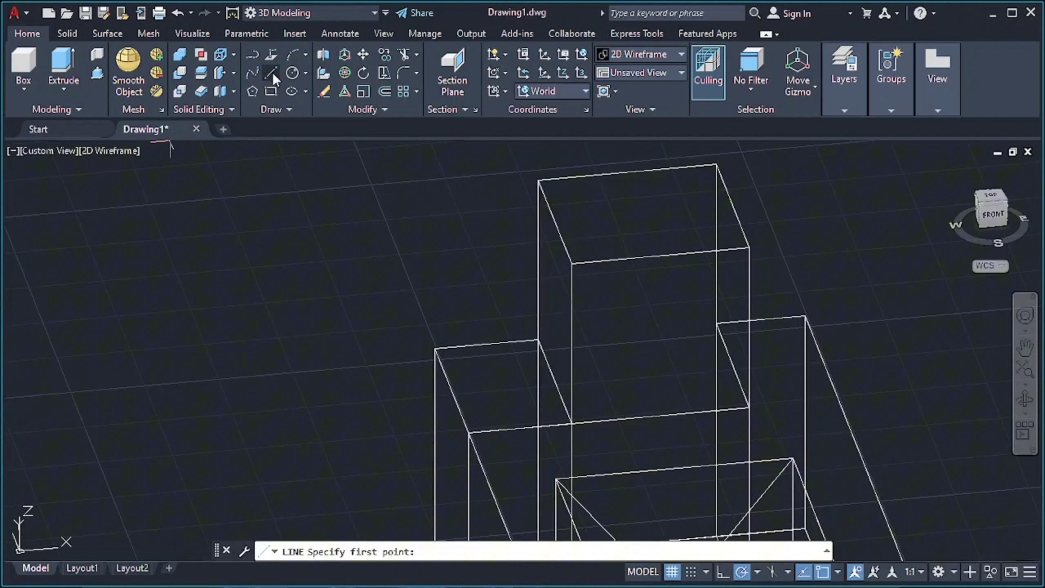
pyautogui.click(537, 180)
pyautogui.click(435, 348)
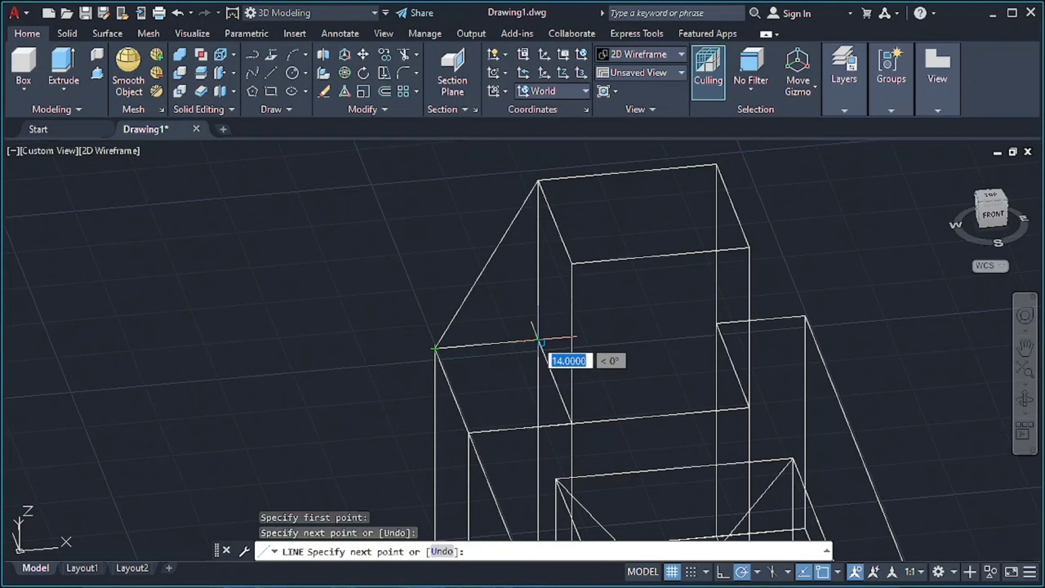
pyautogui.click(539, 340)
pyautogui.click(538, 180)
pyautogui.press('Escape')
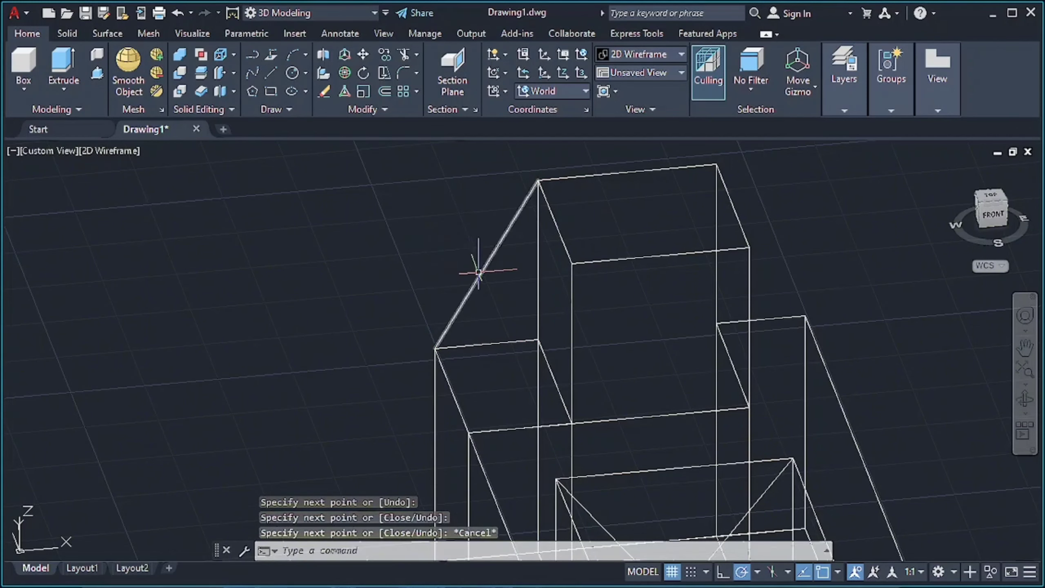
# - Join the triangle's three lines into one polyline
pyautogui.click(478, 272)
pyautogui.click(538, 284)
pyautogui.click(502, 341)
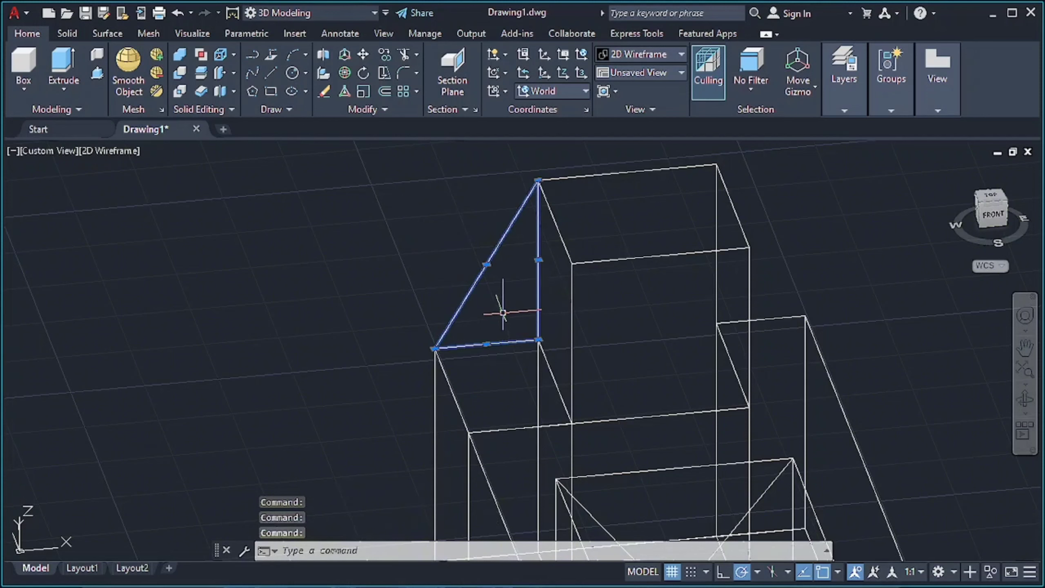
pyautogui.write('join')
pyautogui.press('Return')
# - Press-pull the joined triangle into a triangular prism
pyautogui.click(474, 282)
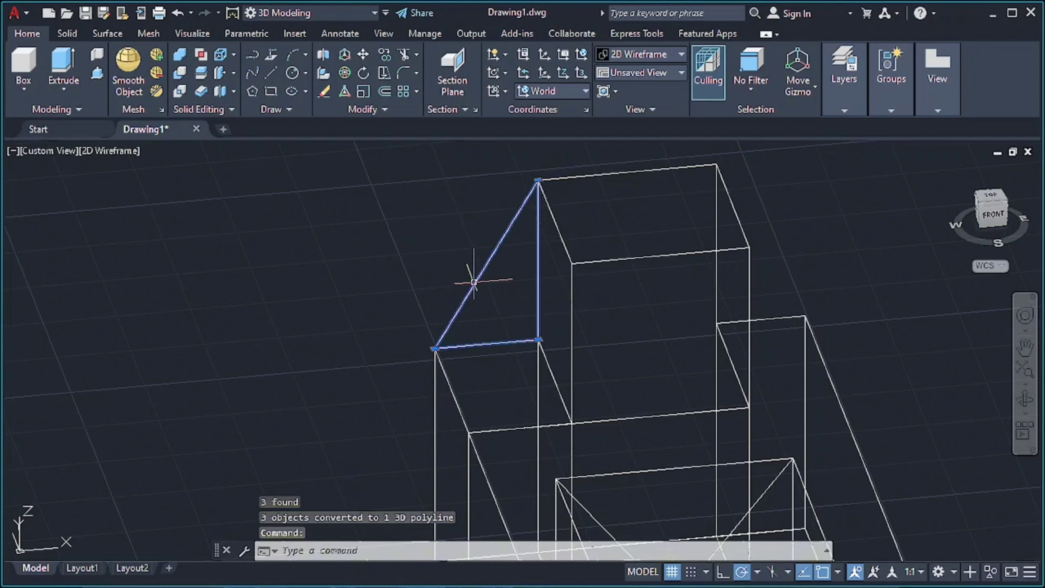
pyautogui.click(98, 74)
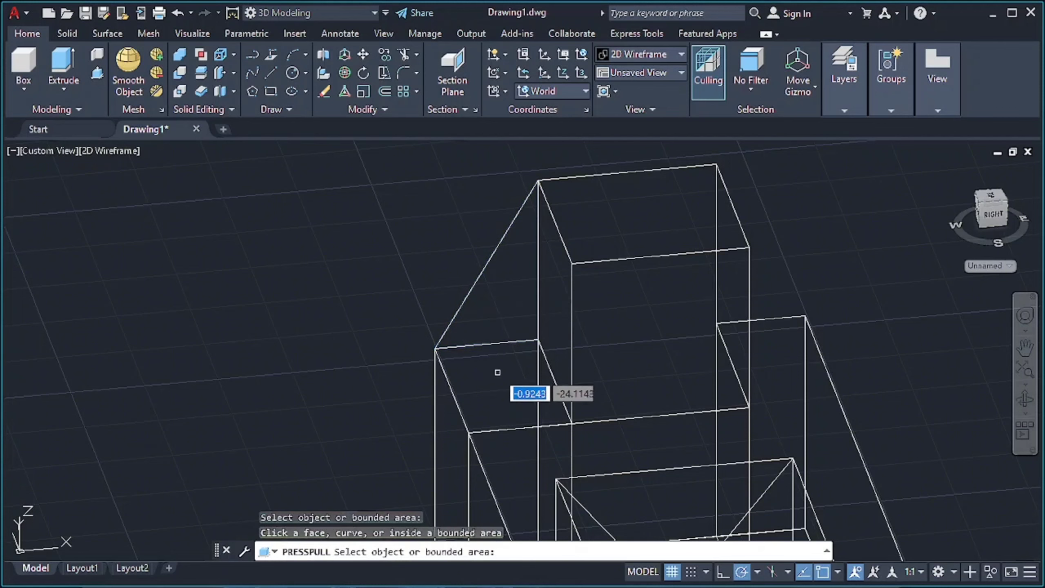
pyautogui.click(460, 312)
pyautogui.click(572, 333)
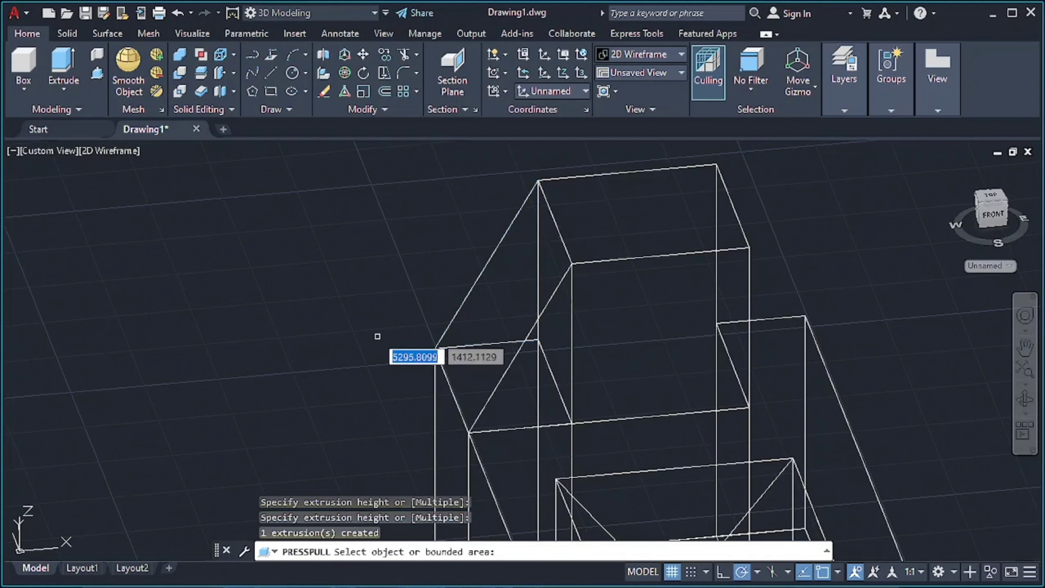
pyautogui.scroll(-3, 449, 274)
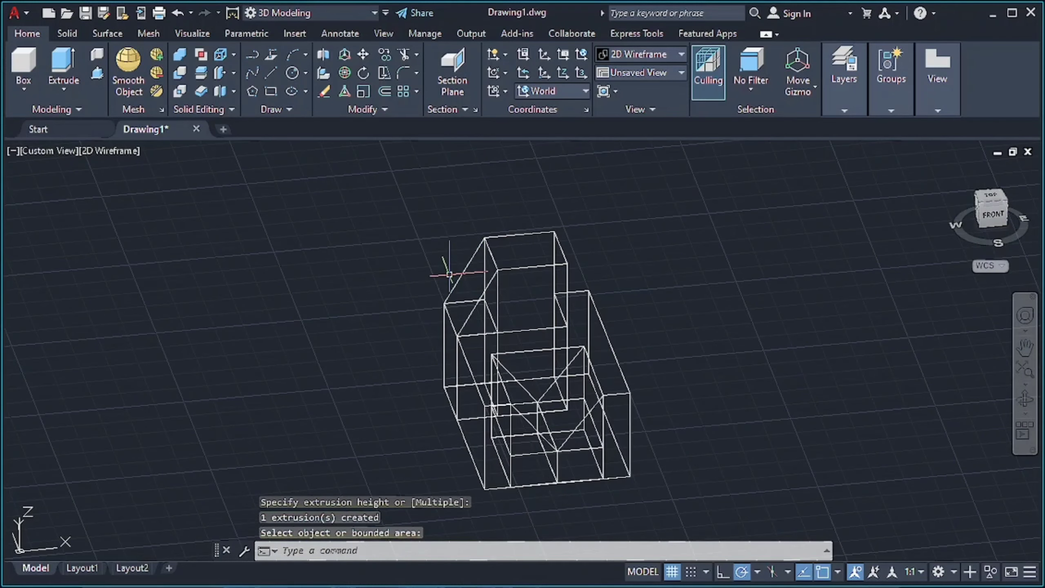
# - Union all the solids into a single solid using a selection window
pyautogui.click(179, 60)
pyautogui.click(393, 196)
pyautogui.click(713, 524)
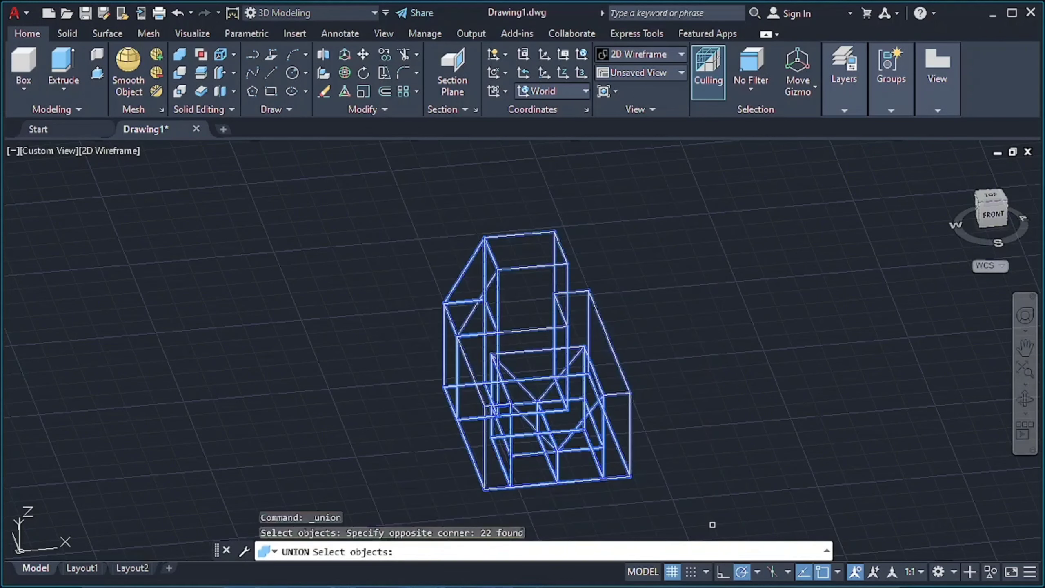
pyautogui.press('Return')
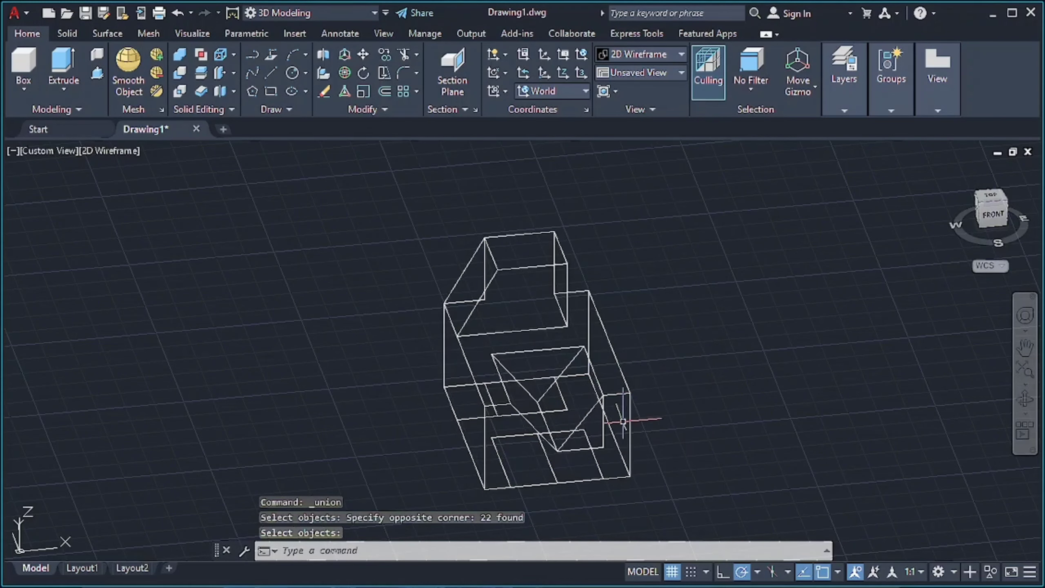
pyautogui.press('Return')
# - Delete the two leftover triangle outlines
pyautogui.click(486, 284)
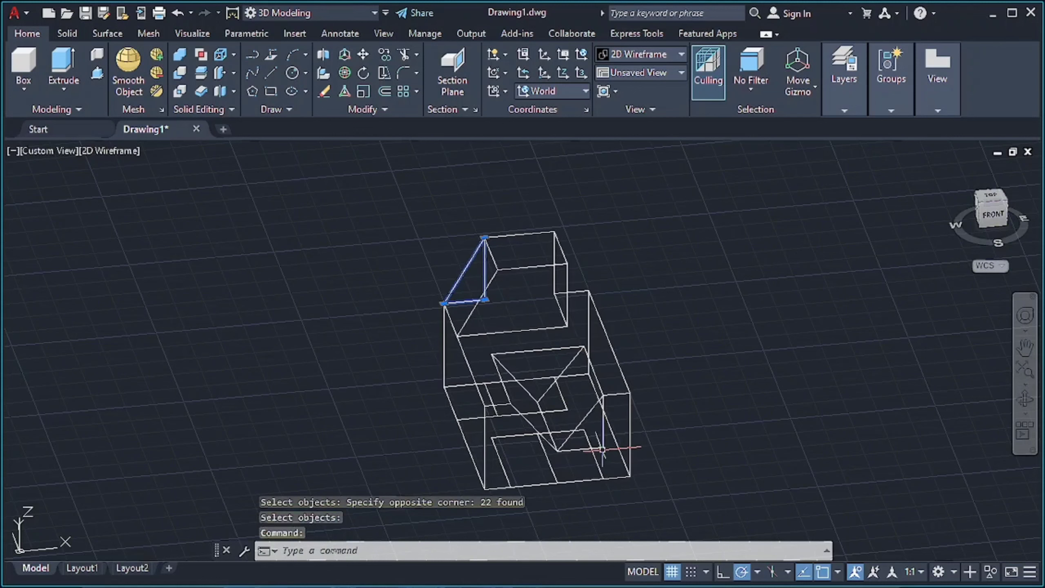
pyautogui.click(605, 442)
pyautogui.press('Delete')
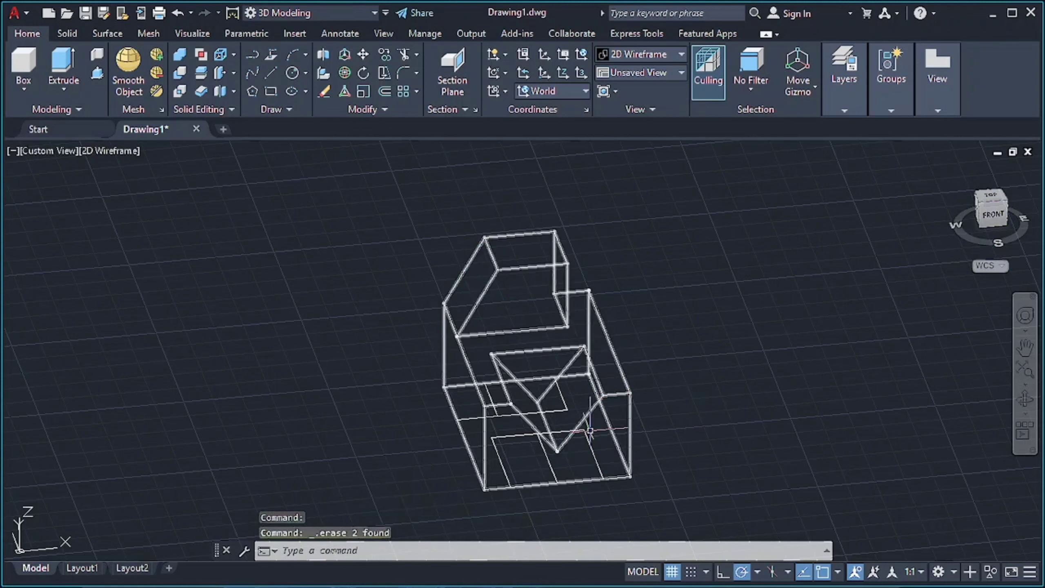
# - Select the merged solid block, cancelling the stray selection windows
pyautogui.click(592, 383)
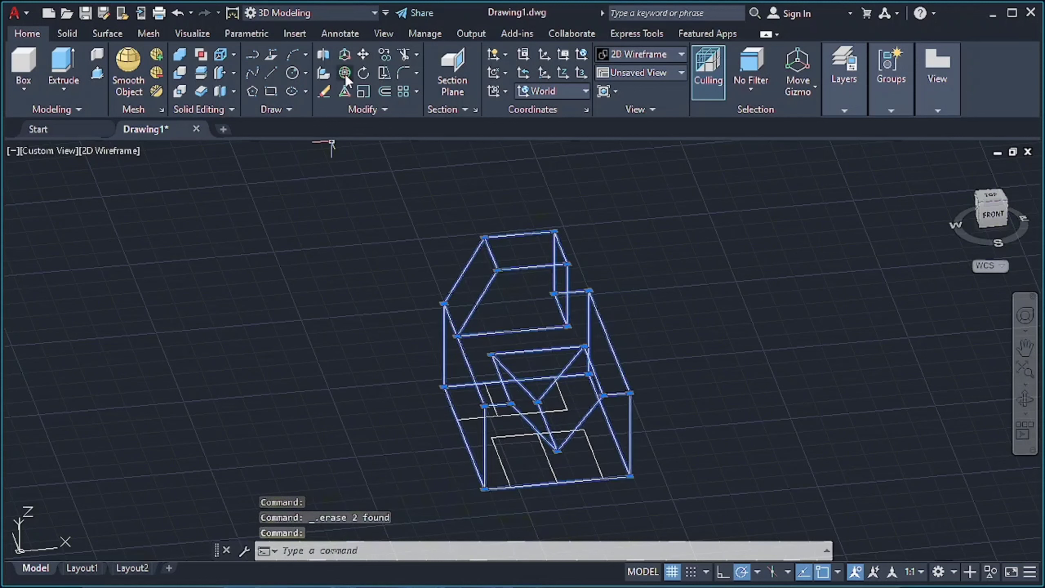
pyautogui.click(418, 361)
pyautogui.press('Escape')
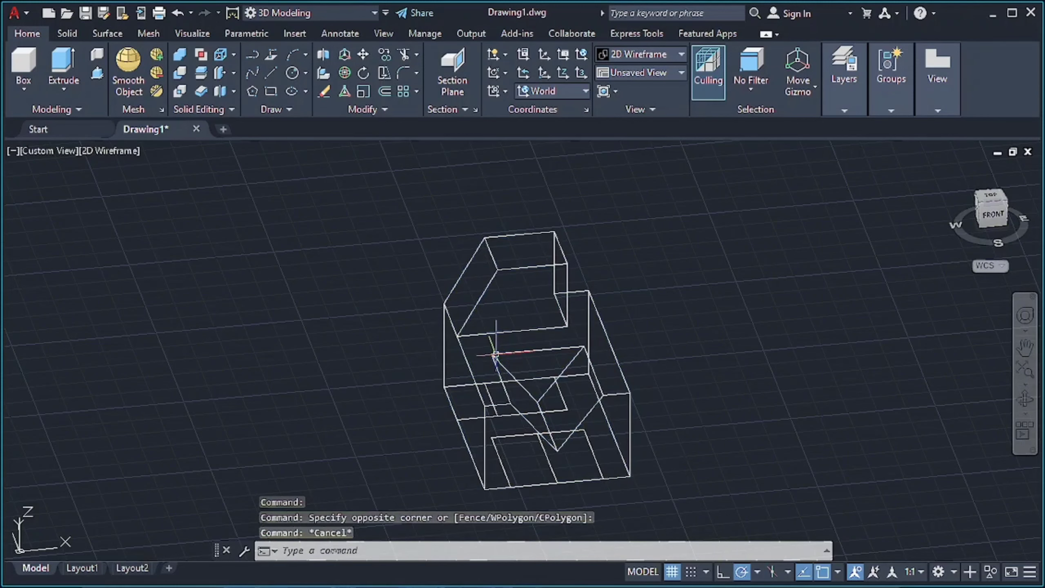
pyautogui.click(499, 352)
pyautogui.click(534, 341)
pyautogui.press('Escape')
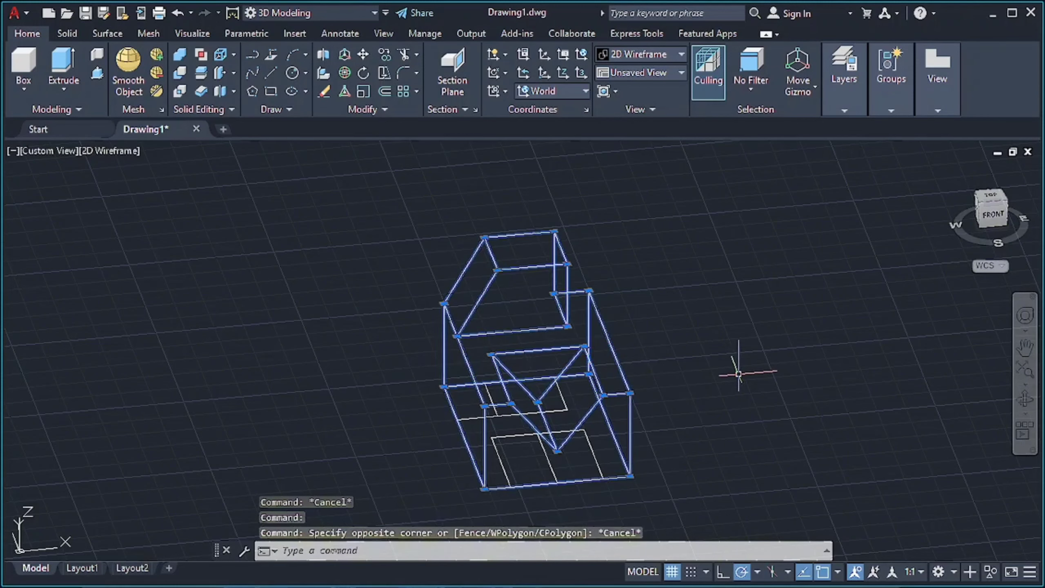
# - Preview the solid in the Shades of Gray visual style from another angle
pyautogui.click(642, 57)
pyautogui.click(735, 131)
pyautogui.moveTo(733, 294)
pyautogui.keyDown('shift'); pyautogui.mouseDown(button='middle')
pyautogui.moveTo(808, 241)
pyautogui.moveTo(728, 312)
pyautogui.moveTo(865, 263)
pyautogui.mouseUp(button='middle'); pyautogui.keyUp('shift')
pyautogui.press('Escape')
# - Return to 2D Wireframe and pan the model aside to leave empty drawing space
pyautogui.click(659, 53)
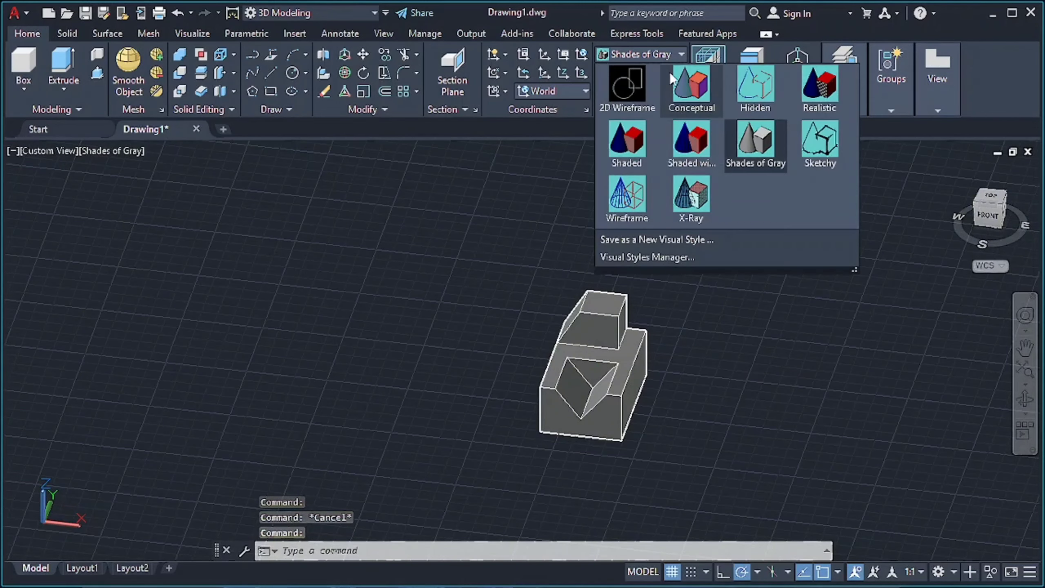
pyautogui.click(611, 88)
pyautogui.scroll(-3, 753, 411)
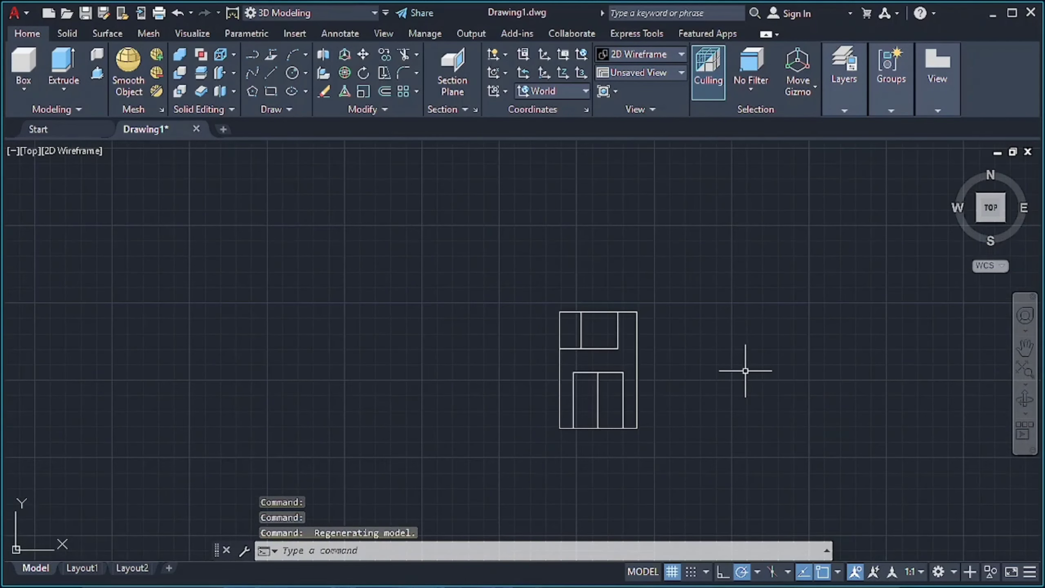
pyautogui.scroll(-2, 747, 372)
pyautogui.moveTo(362, 369); pyautogui.dragTo(513, 373, button='middle')
pyautogui.scroll(1, 479, 383)
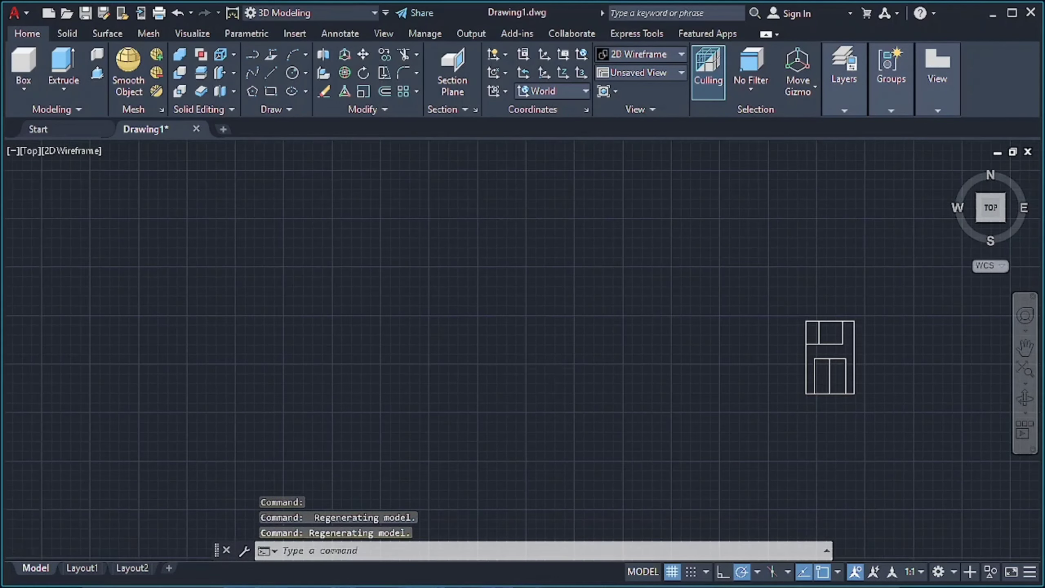
pyautogui.scroll(3, 543, 362)
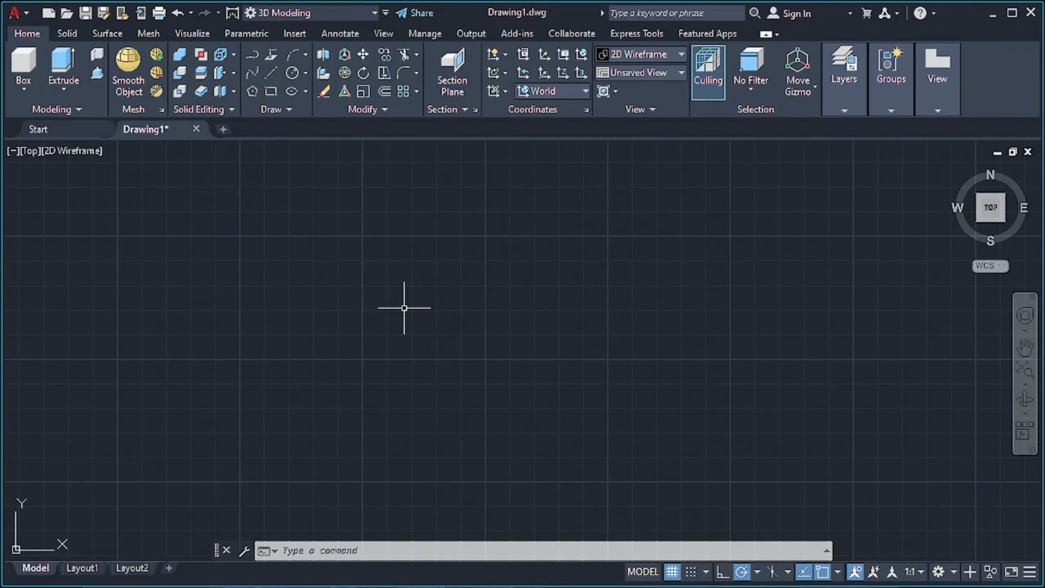
# - Draw a closed 76 by 36 rectangle with the Line tool
pyautogui.click(267, 74)
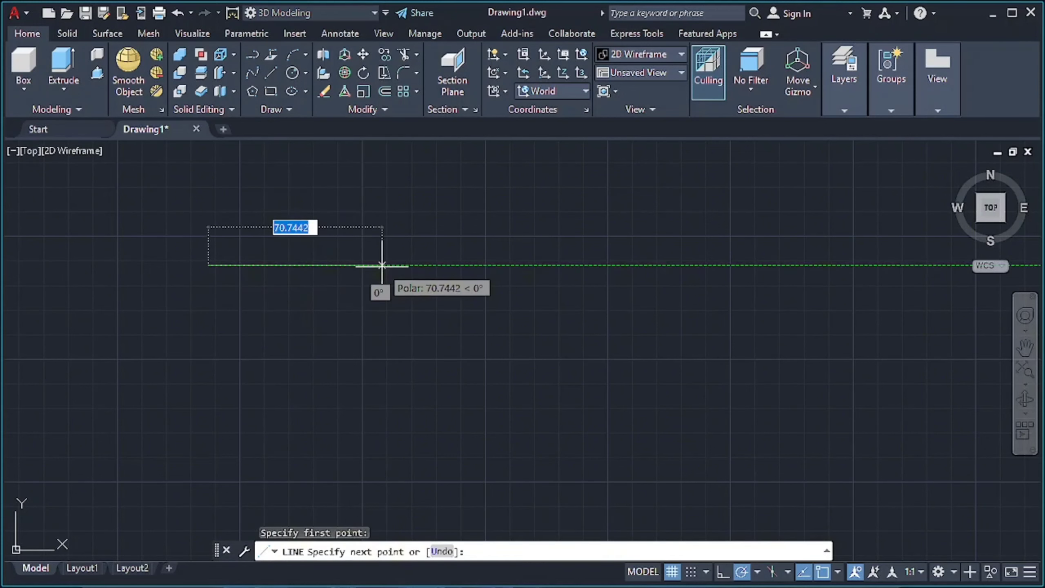
pyautogui.write('76')
pyautogui.press('Return')
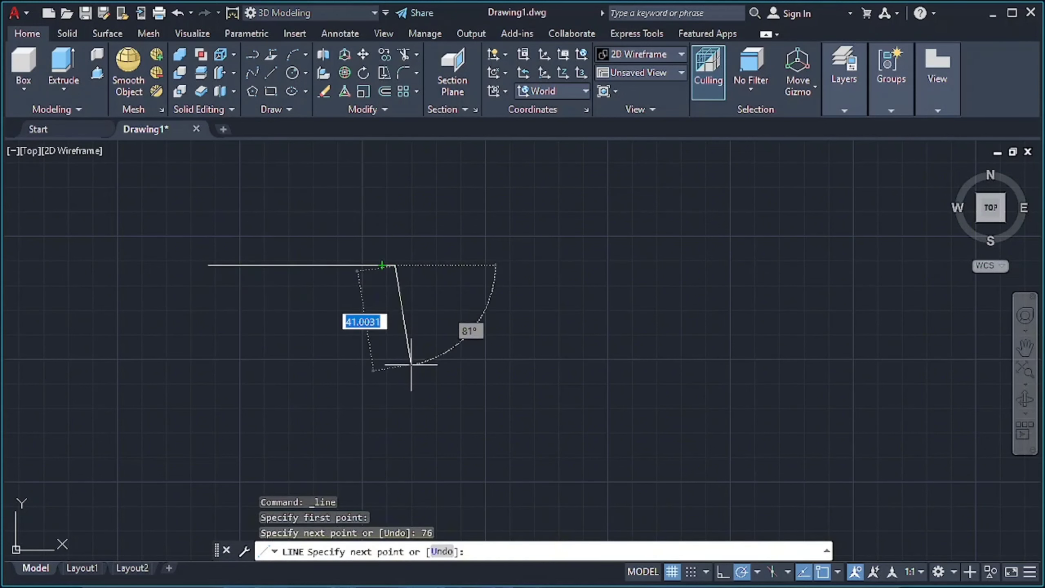
pyautogui.write('6')
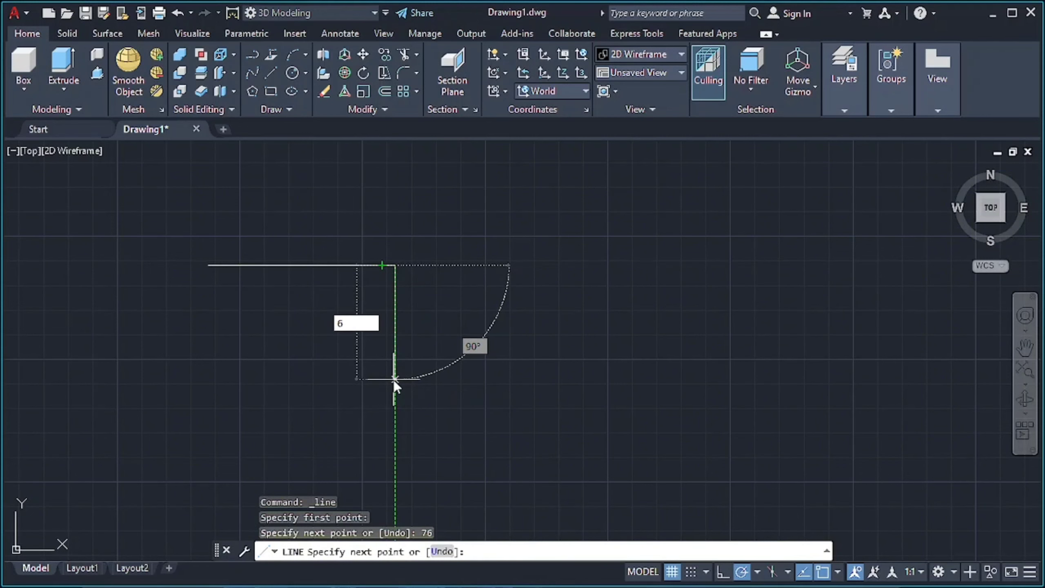
pyautogui.press('Return')
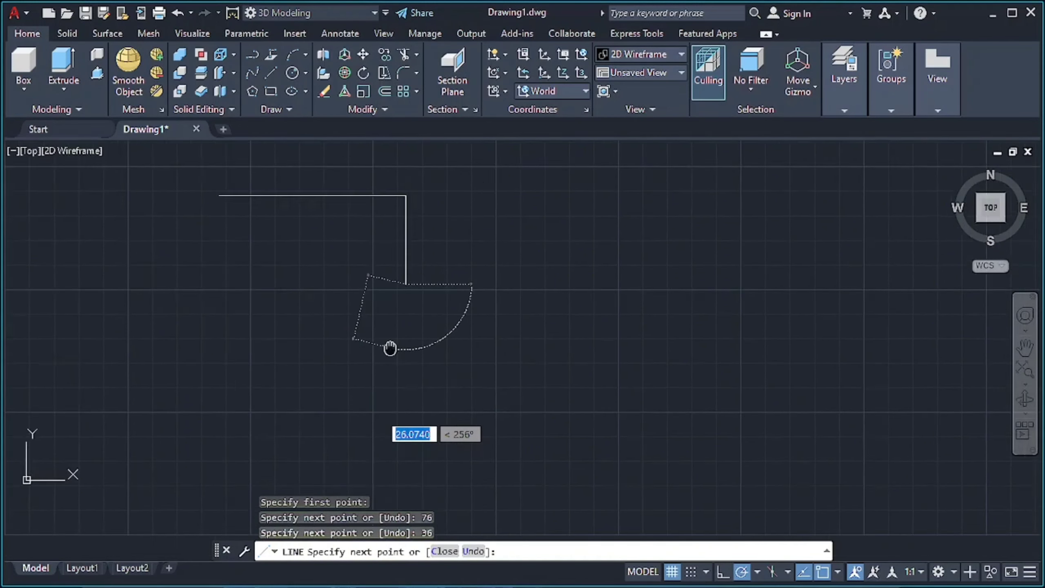
pyautogui.moveTo(379, 418)
pyautogui.mouseDown(button='middle')
pyautogui.moveTo(507, 333)
pyautogui.moveTo(504, 289)
pyautogui.moveTo(536, 360)
pyautogui.mouseUp(button='middle')
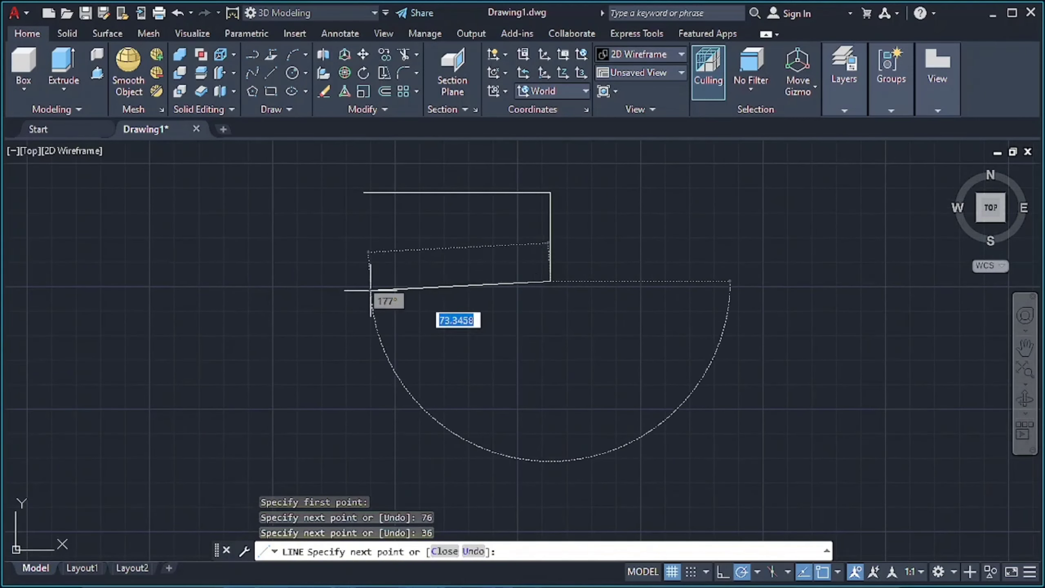
pyautogui.click(363, 281)
pyautogui.click(363, 192)
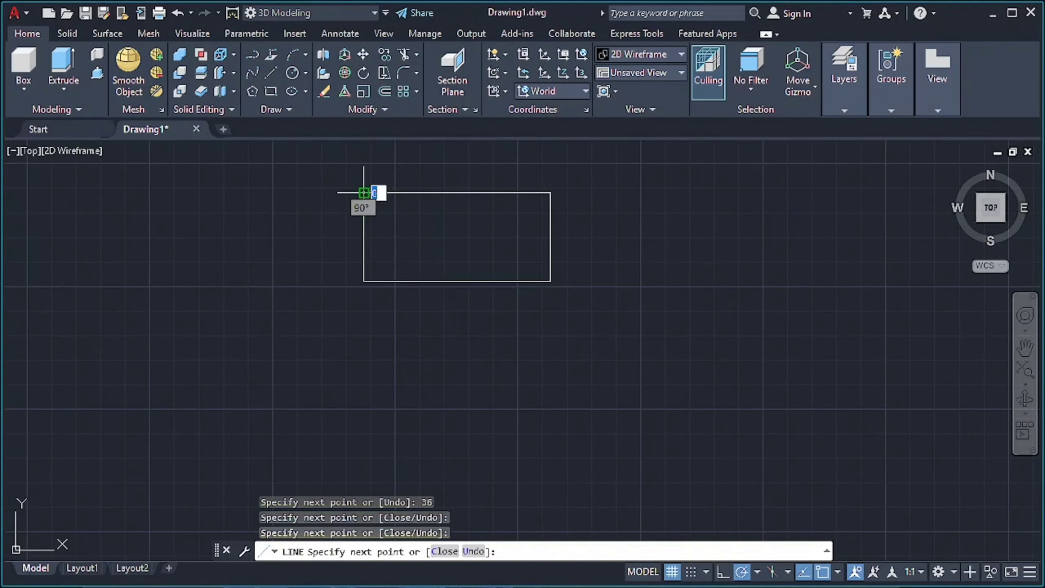
pyautogui.press('Escape')
# - Erase the rectangle's bottom edge and draw a 64-unit line down from the top edge's midpoint
pyautogui.click(408, 281)
pyautogui.click(321, 90)
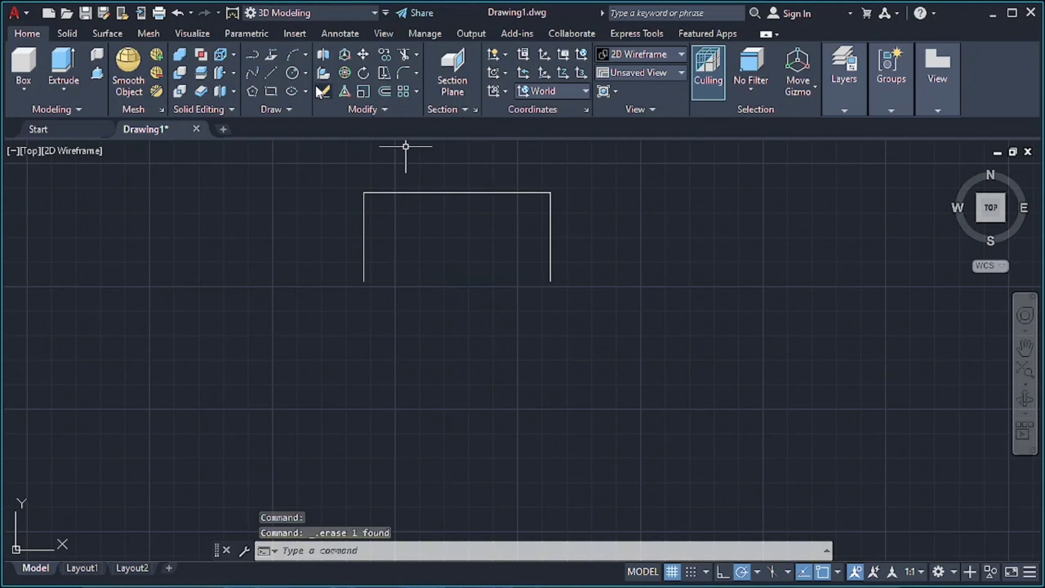
pyautogui.click(274, 77)
pyautogui.click(457, 193)
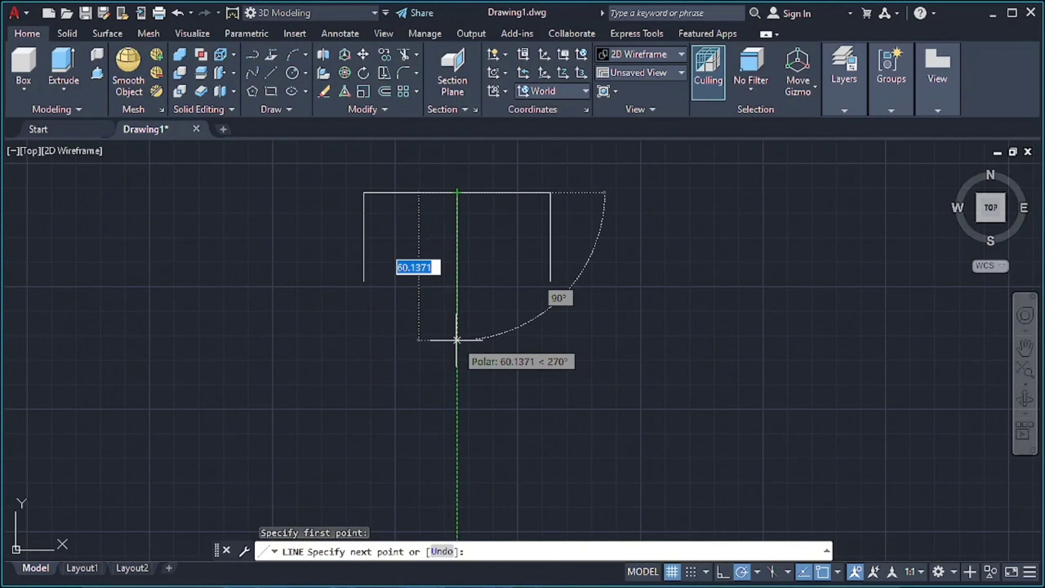
pyautogui.write('64')
pyautogui.press('Return')
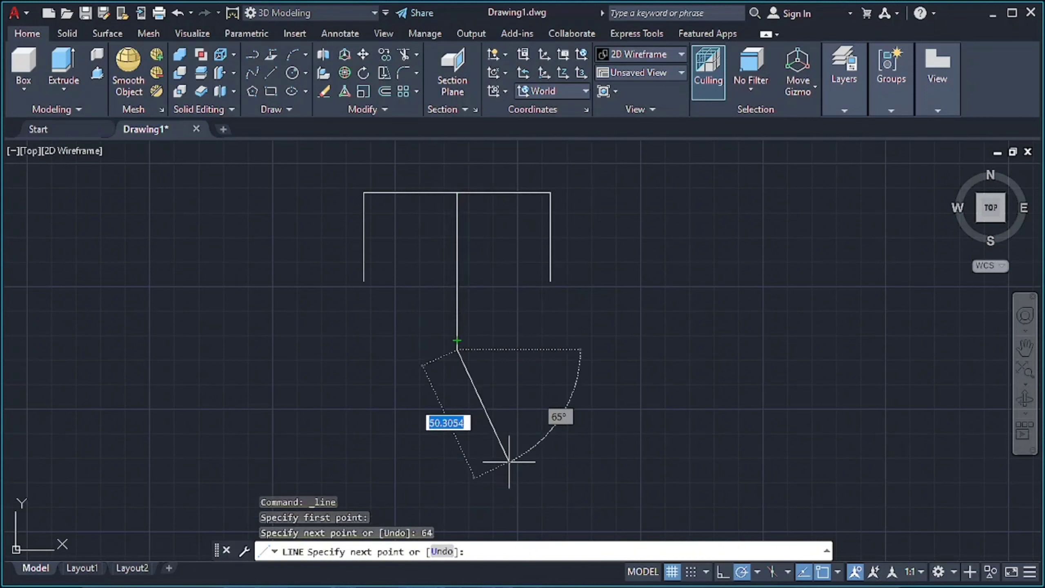
pyautogui.hotkey('ctrl', 'z')
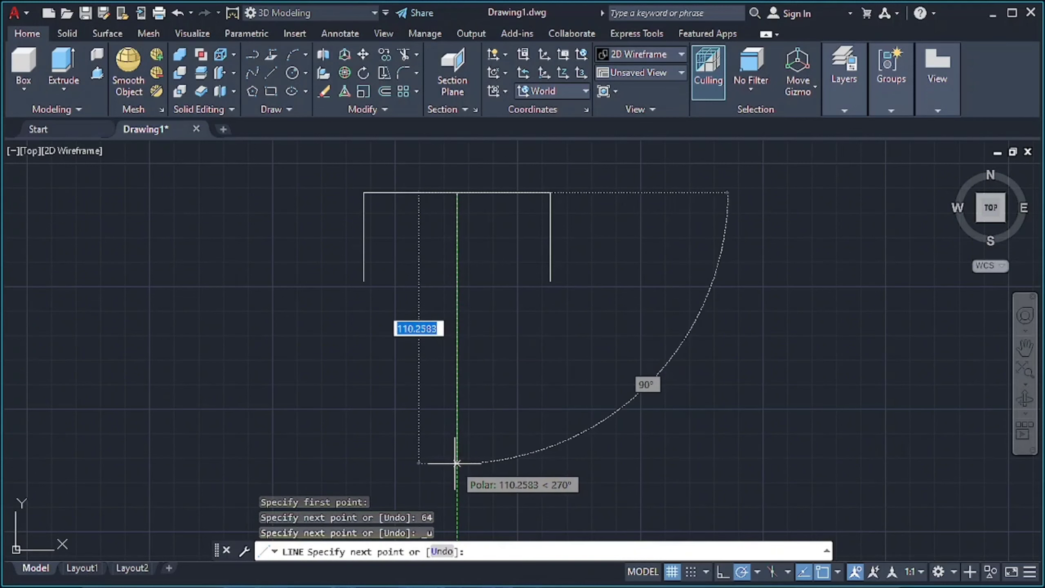
pyautogui.write('64')
pyautogui.press('Return')
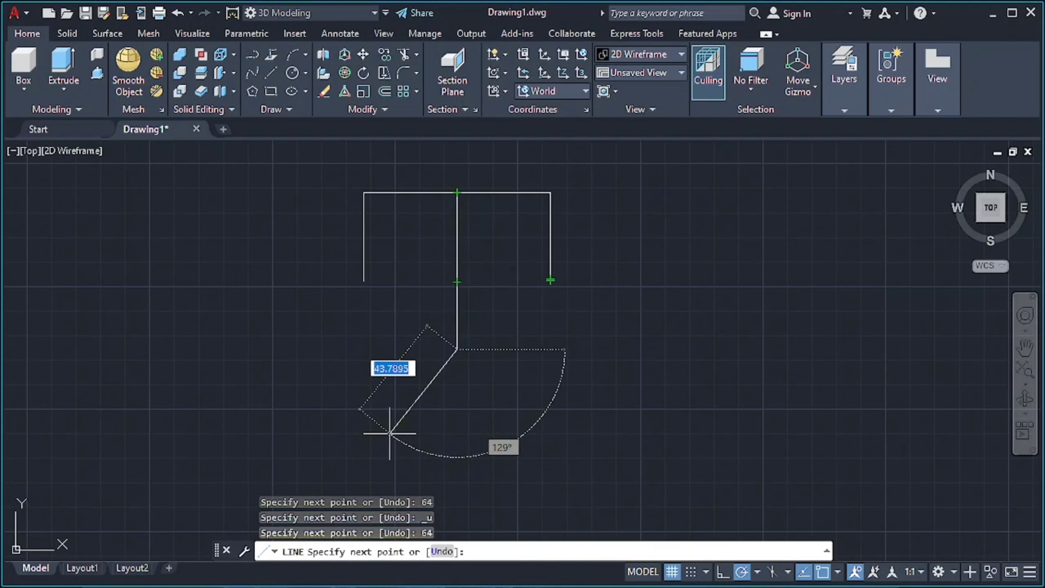
pyautogui.press('Escape')
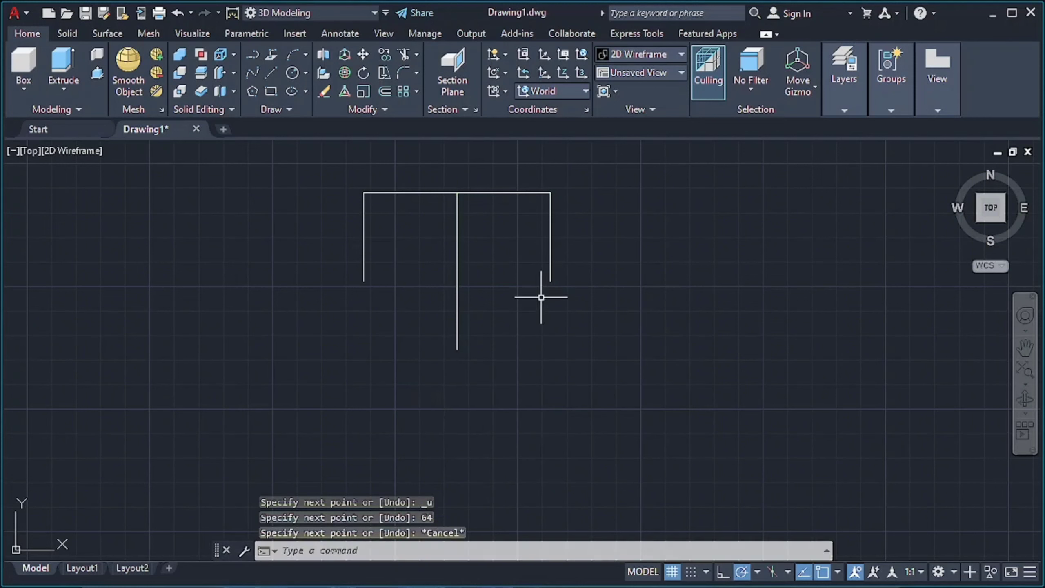
pyautogui.click(551, 257)
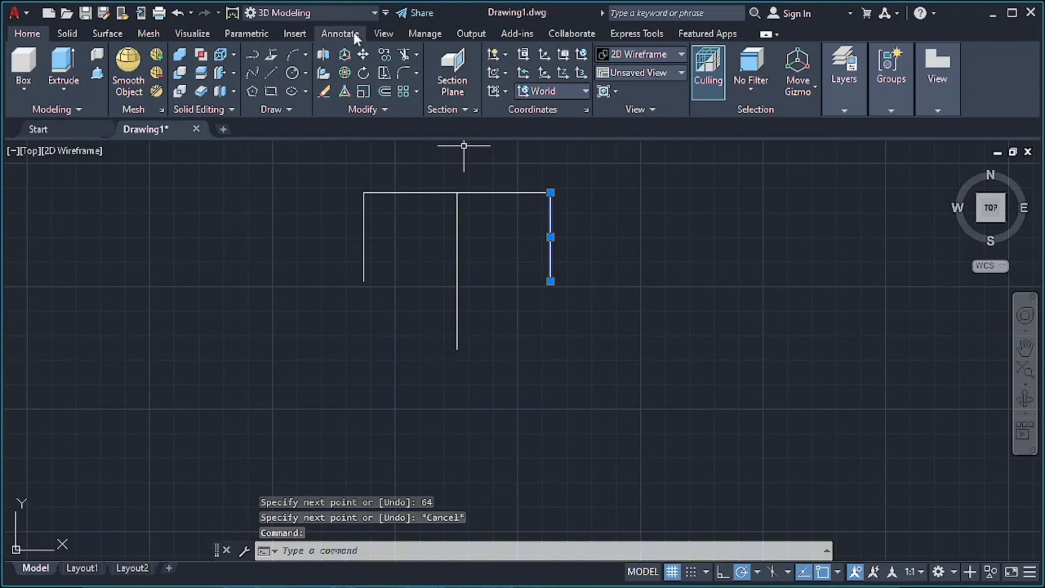
# - Begin dimensioning the 36-unit right side line, undo that pick, and return to the Home tools
pyautogui.click(340, 34)
pyautogui.click(261, 66)
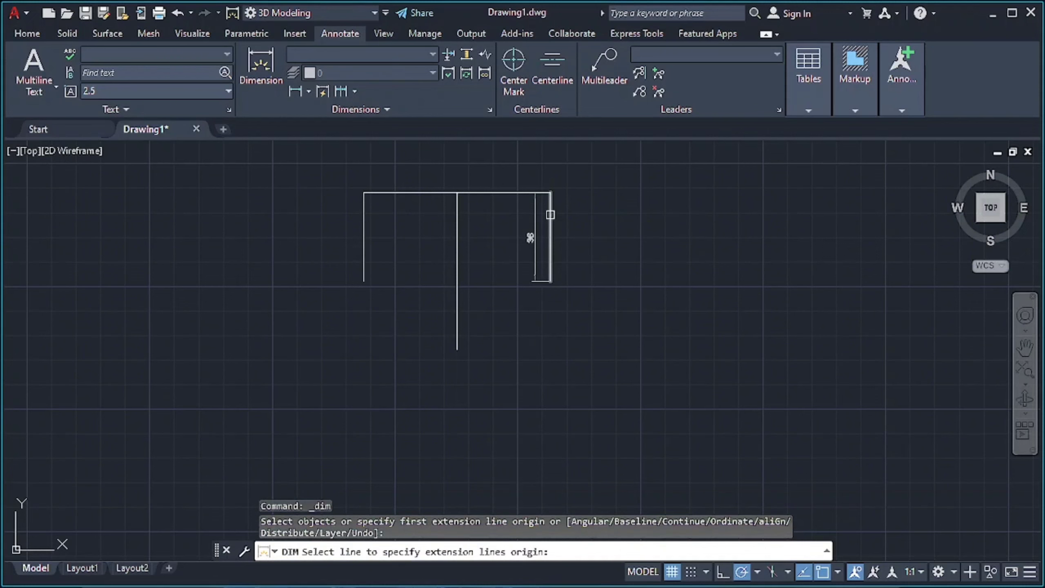
pyautogui.click(530, 238)
pyautogui.hotkey('ctrl', 'z')
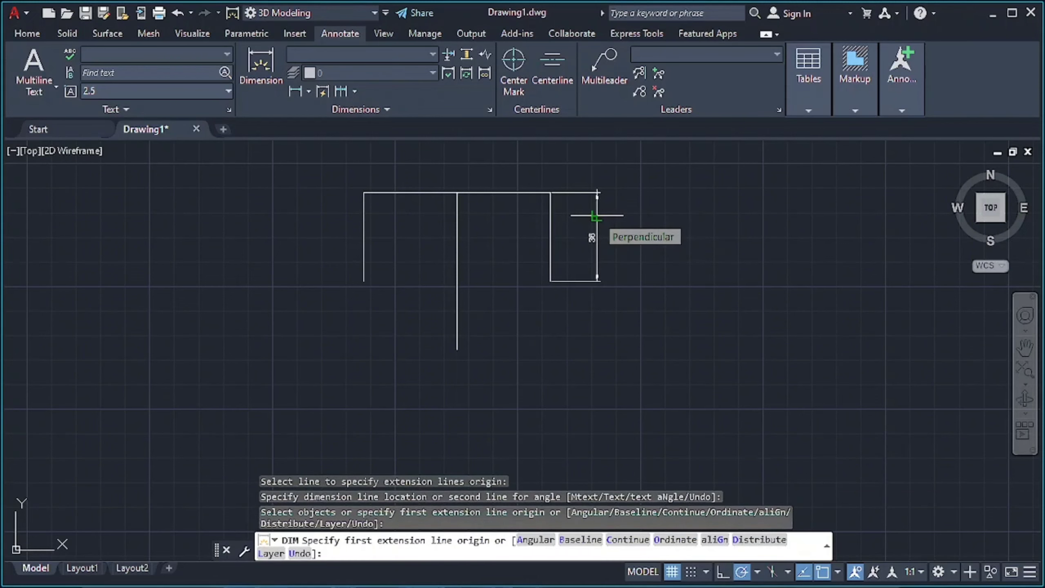
pyautogui.click(28, 34)
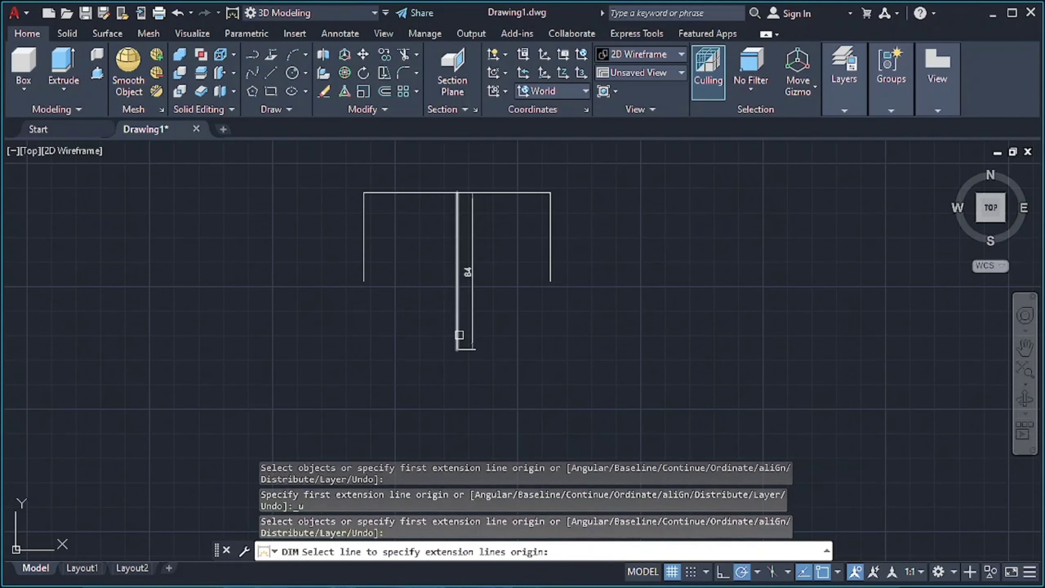
pyautogui.press('Return')
# - Delete the misplaced vertical centre line
pyautogui.hotkey('ctrl', 'z')
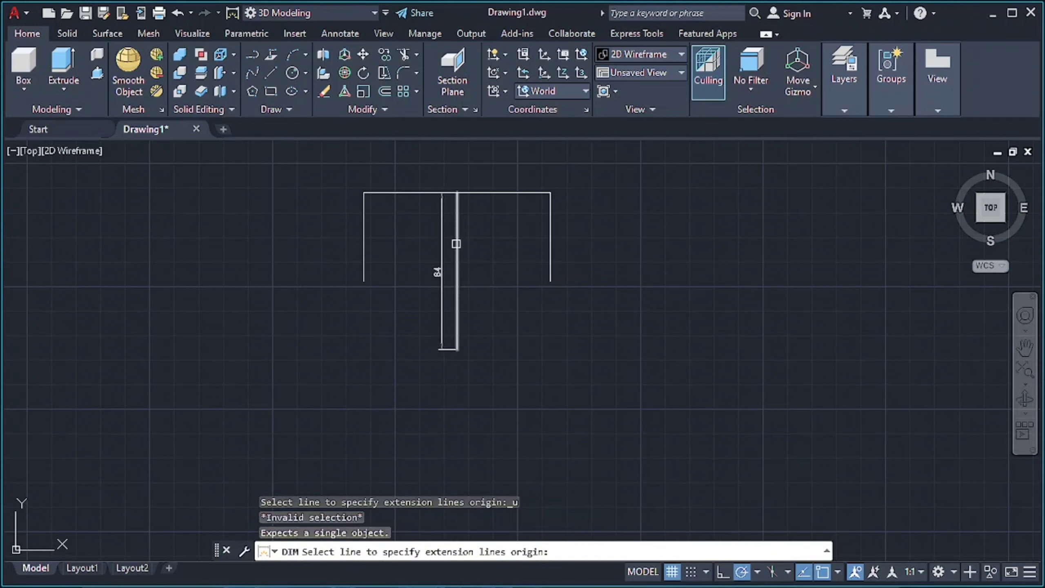
pyautogui.click(272, 78)
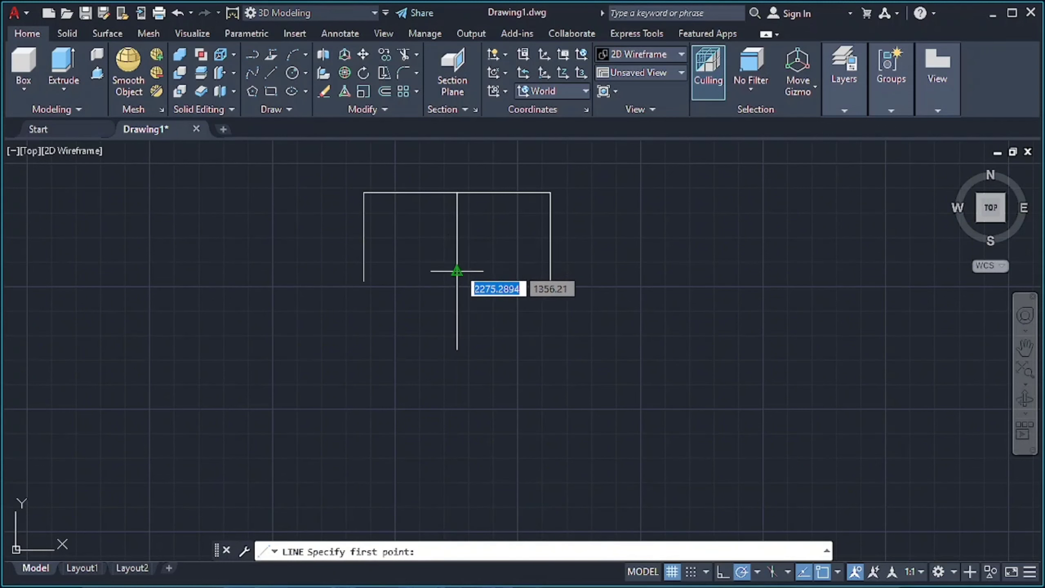
pyautogui.press('Escape')
pyautogui.click(457, 240)
pyautogui.press('Delete')
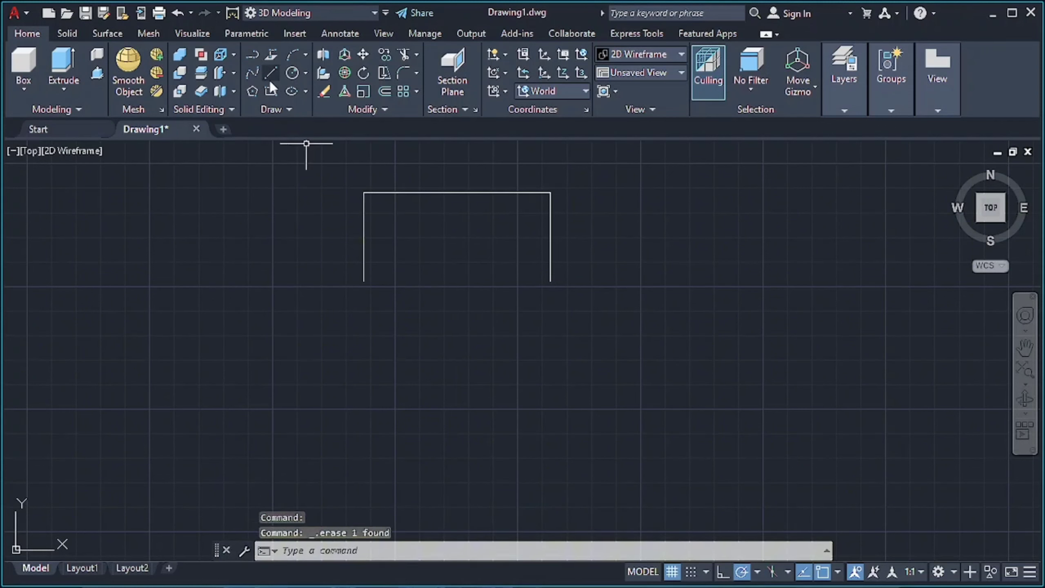
# - Draw a 64-unit line down from the midpoint of a temporary bottom edge, then erase that edge
pyautogui.click(272, 73)
pyautogui.click(364, 282)
pyautogui.click(550, 282)
pyautogui.press('Escape')
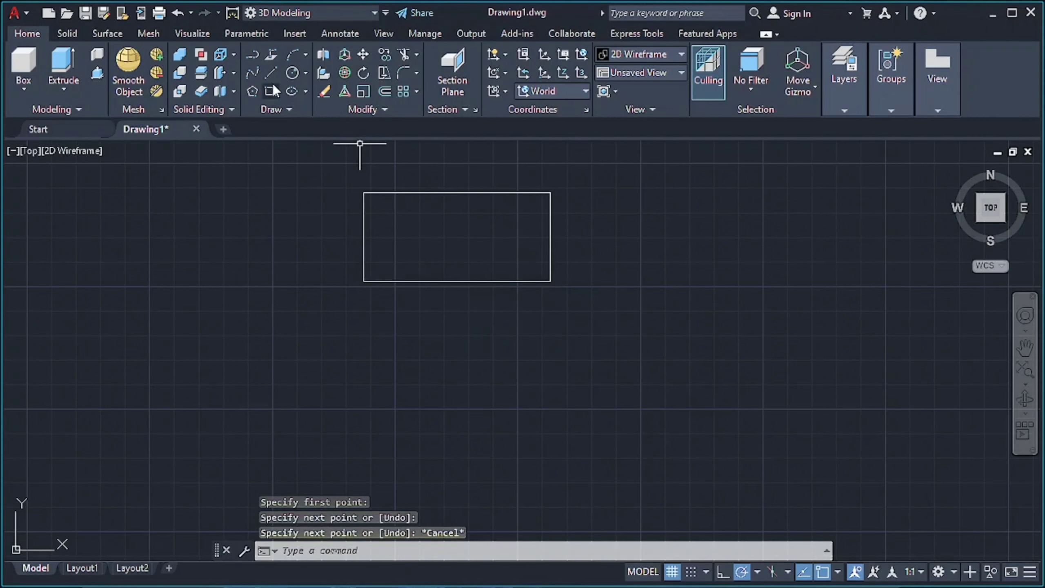
pyautogui.press('Return')
pyautogui.click(457, 281)
pyautogui.write('64')
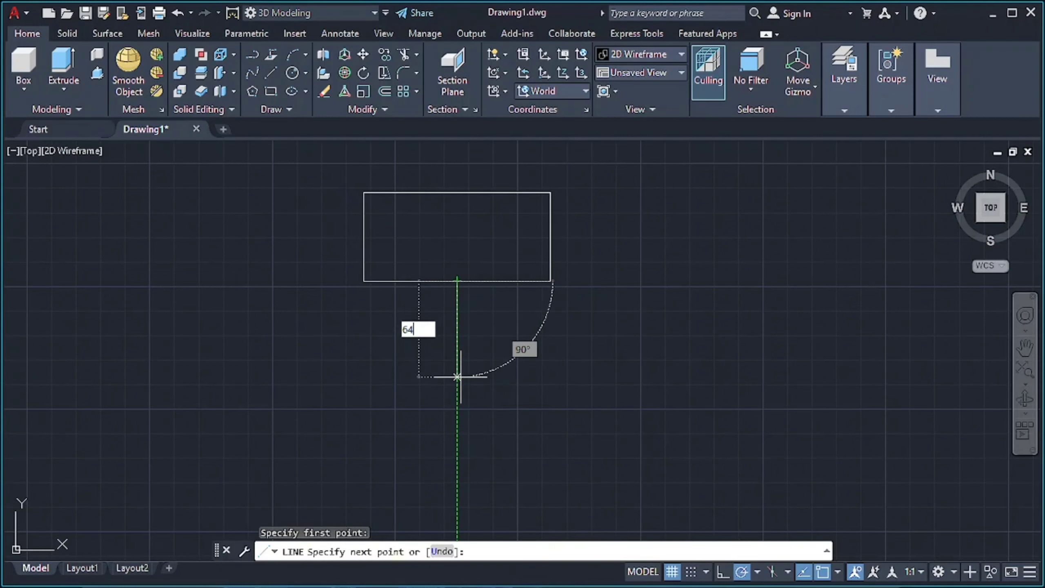
pyautogui.press('Return')
pyautogui.press('Escape')
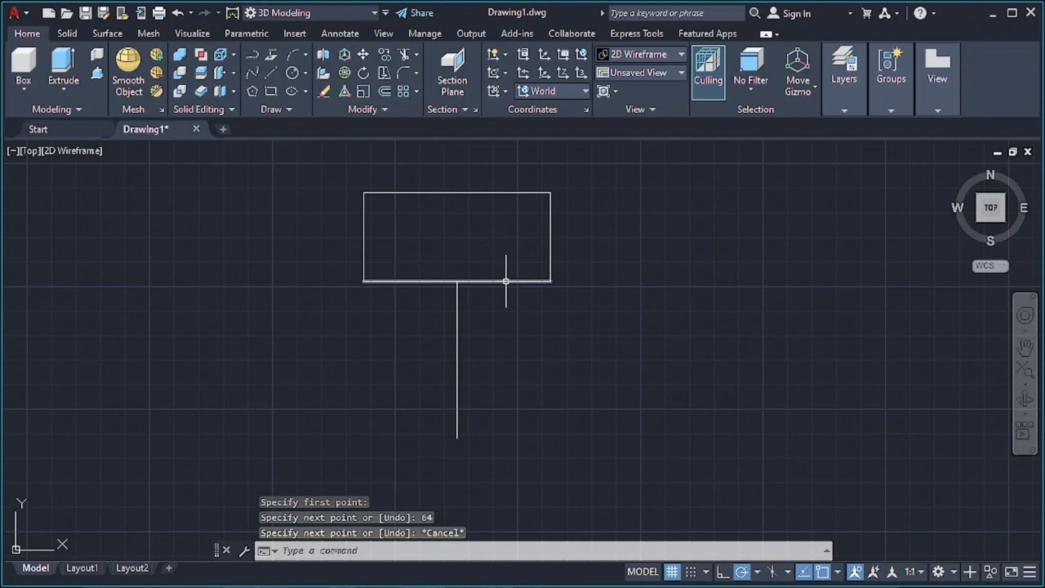
pyautogui.click(508, 283)
pyautogui.press('Delete')
# - Draw circles of radius 6 and 16 centred on the line's lower end
pyautogui.click(293, 72)
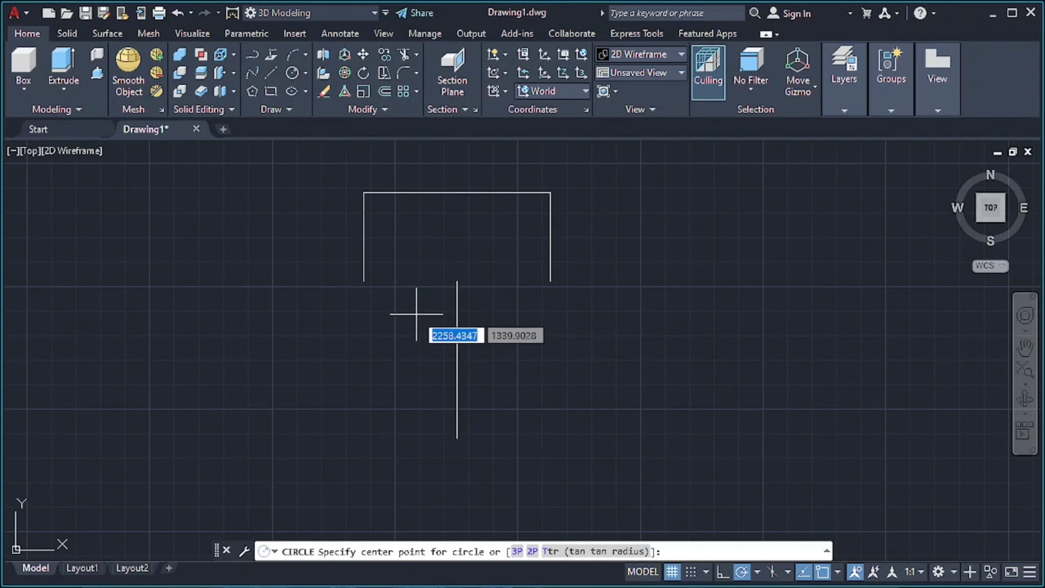
pyautogui.moveTo(419, 327); pyautogui.dragTo(424, 247, button='middle')
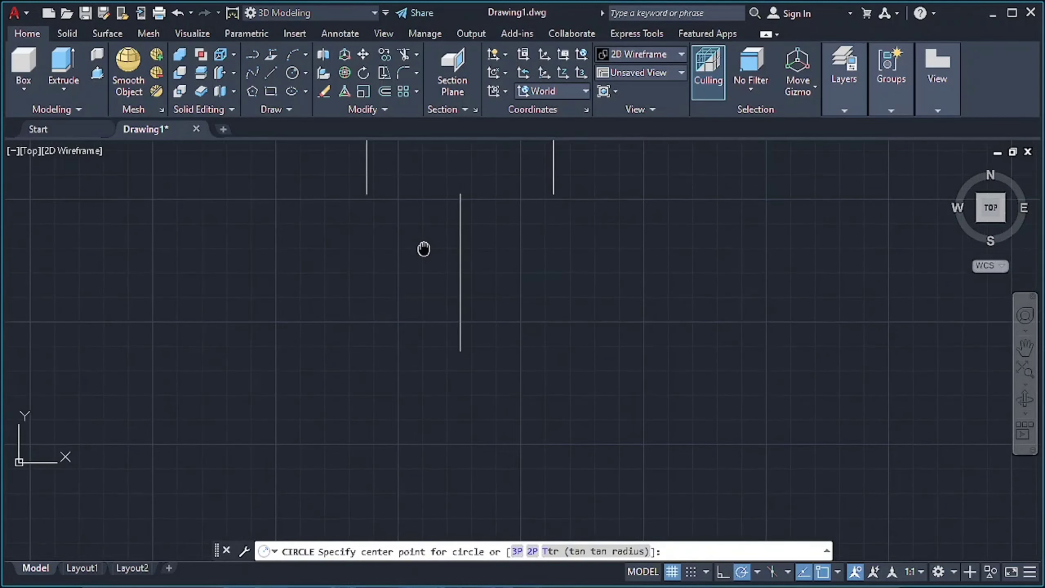
pyautogui.click(463, 356)
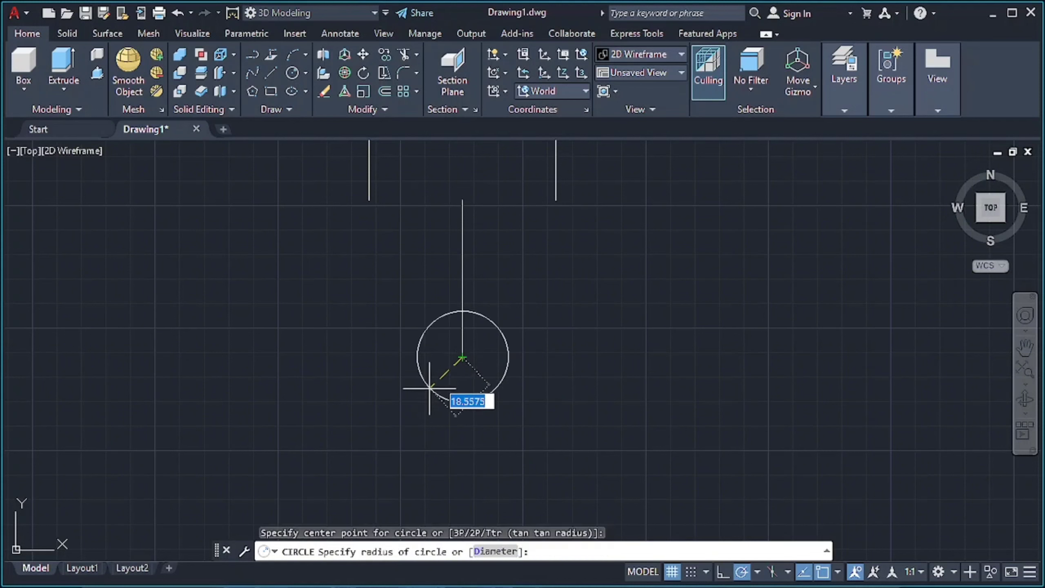
pyautogui.write('6')
pyautogui.press('Return')
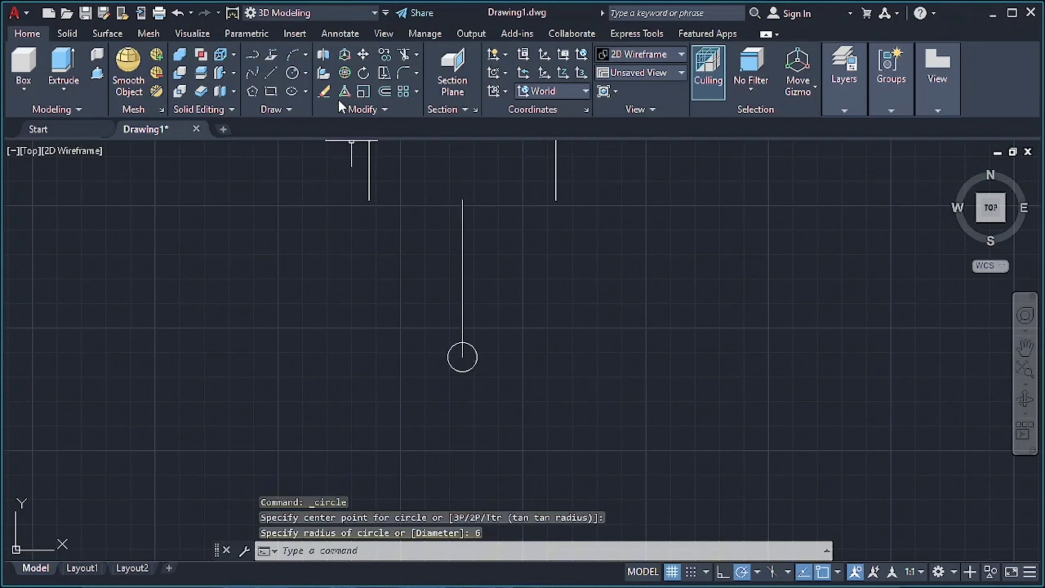
pyautogui.click(293, 72)
pyautogui.click(462, 356)
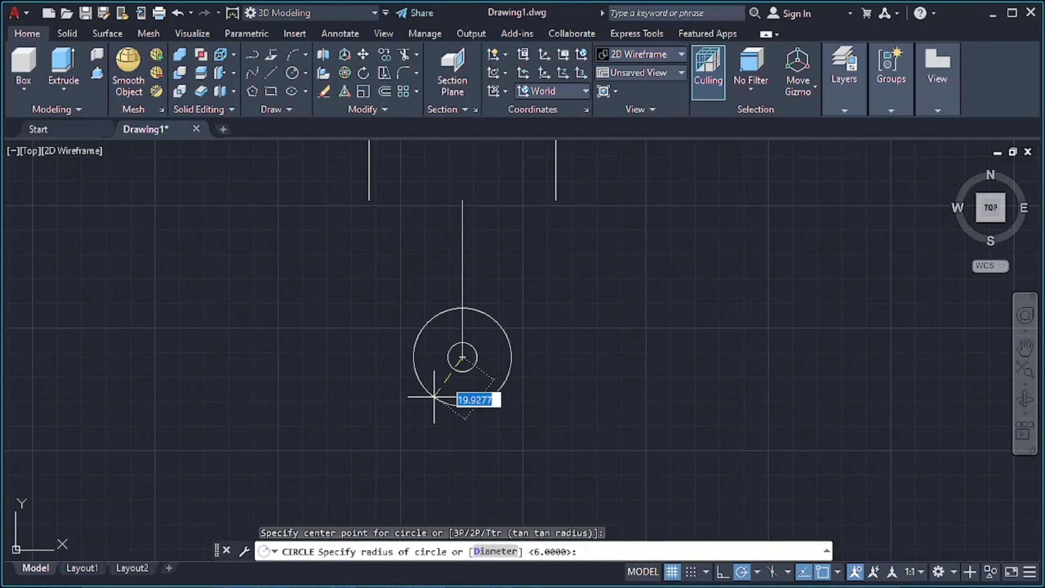
pyautogui.press('Return')
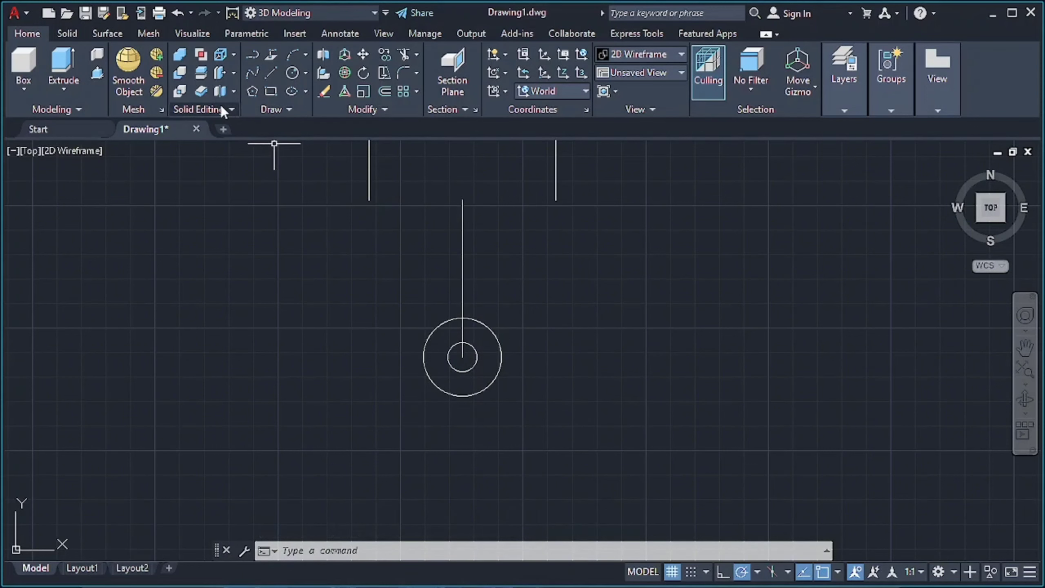
# - Draw tapered sides tangent to the radius-16 circle and delete the extra bottom and centre lines
pyautogui.click(270, 72)
pyautogui.click(369, 201)
pyautogui.click(425, 369)
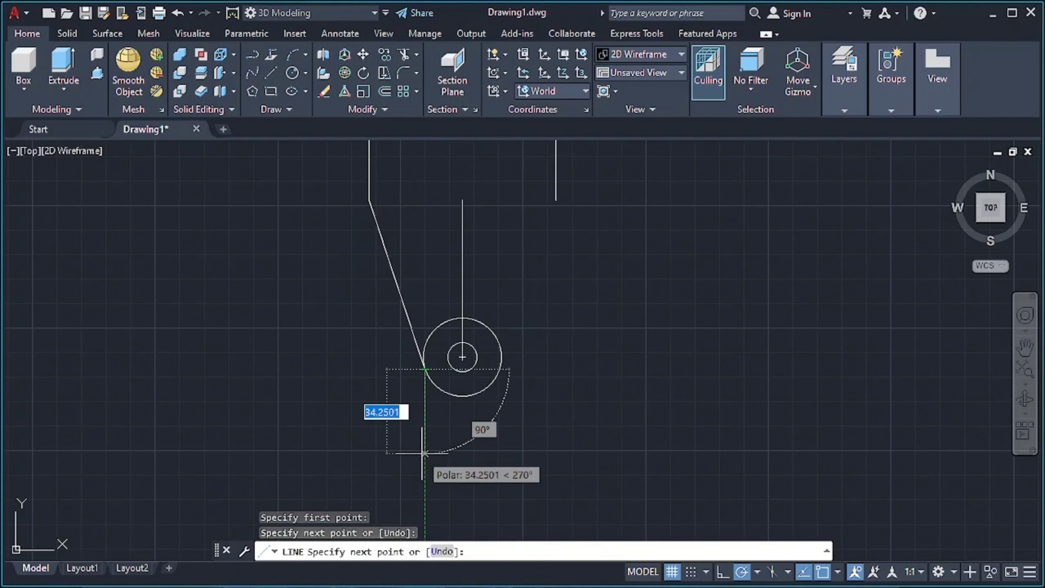
pyautogui.click(502, 368)
pyautogui.click(555, 200)
pyautogui.press('Escape')
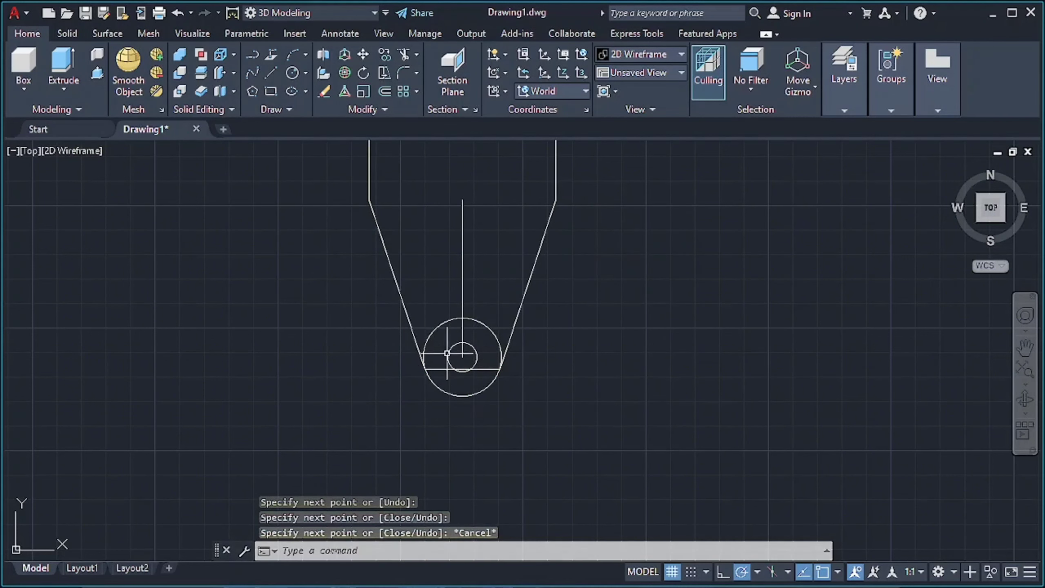
pyautogui.click(445, 368)
pyautogui.press('Delete')
pyautogui.click(462, 341)
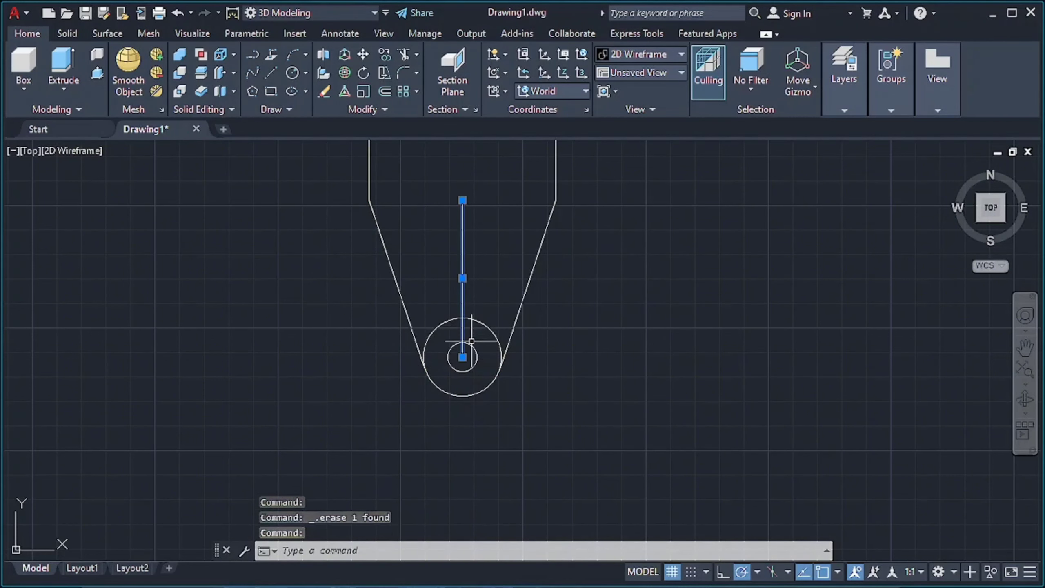
pyautogui.press('Delete')
# - Trim away the outer circle's top arc with a fence
pyautogui.click(404, 54)
pyautogui.moveTo(456, 245); pyautogui.dragTo(480, 331)
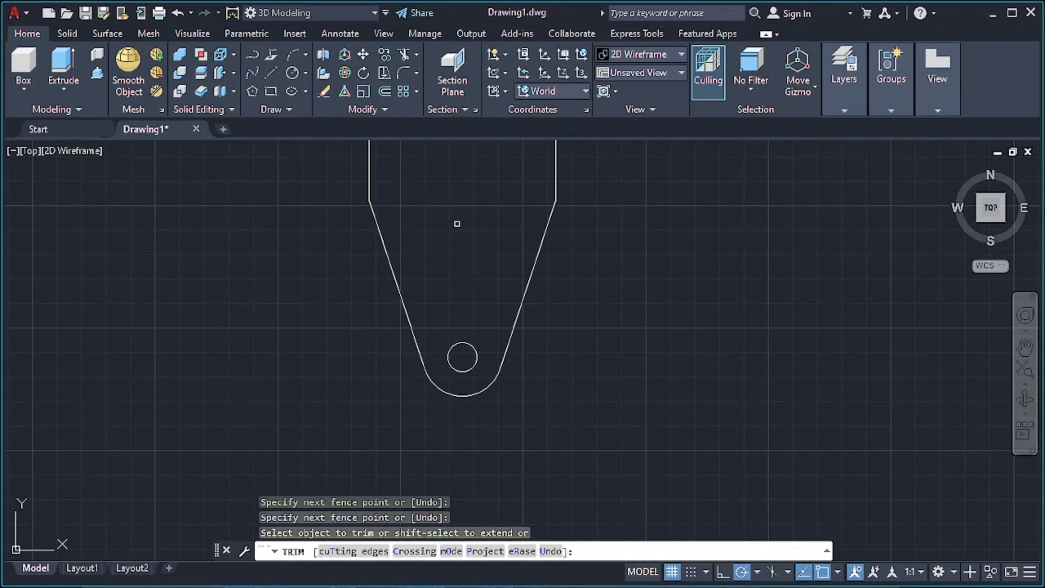
pyautogui.moveTo(461, 267); pyautogui.dragTo(476, 375, button='middle')
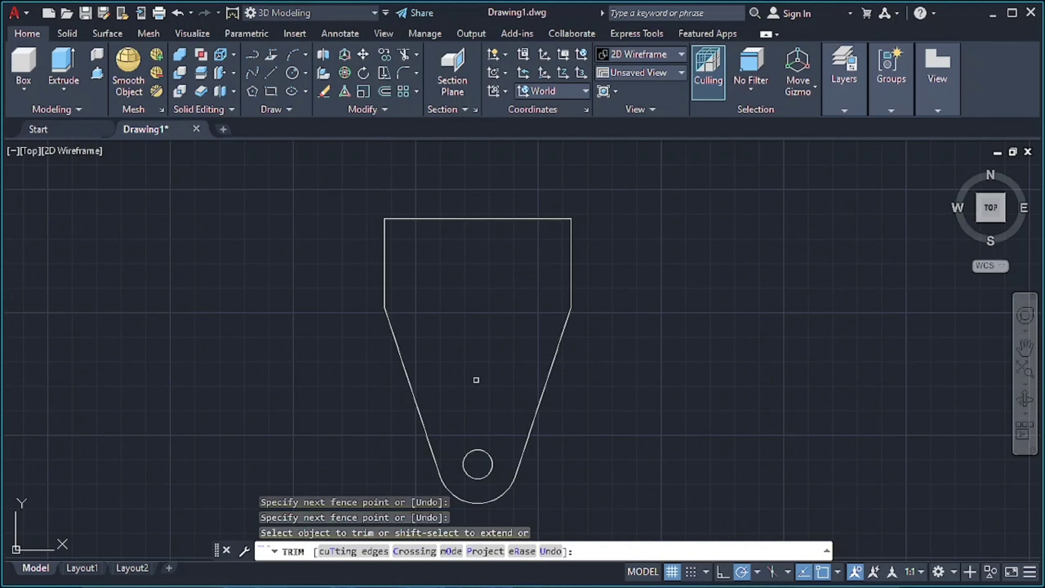
pyautogui.press('Escape')
# - Draw a guide line 16 along the top edge and 18 down from the top-left corner
pyautogui.click(293, 73)
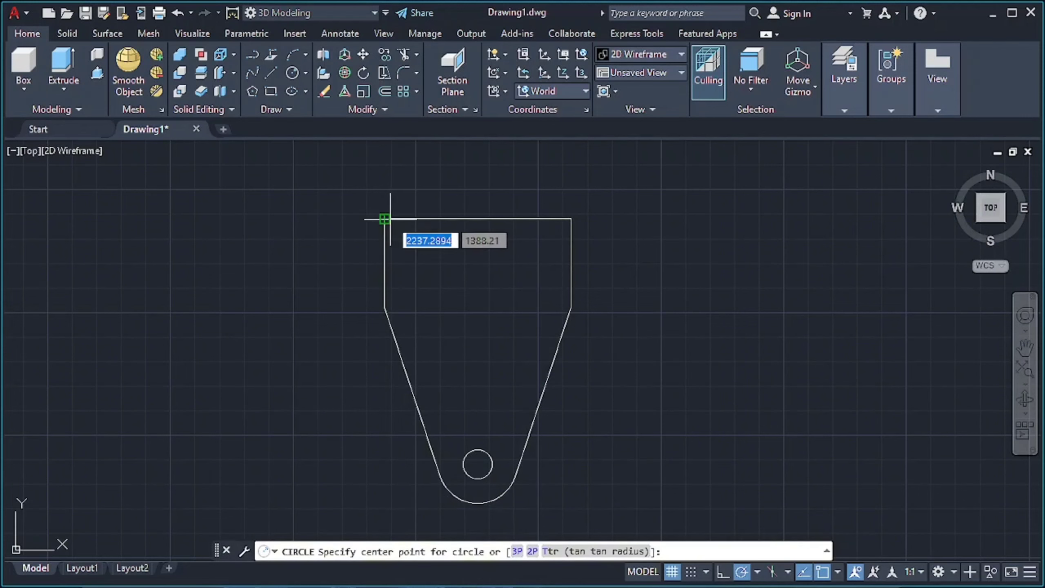
pyautogui.write('16')
pyautogui.press('Return')
pyautogui.press('Escape')
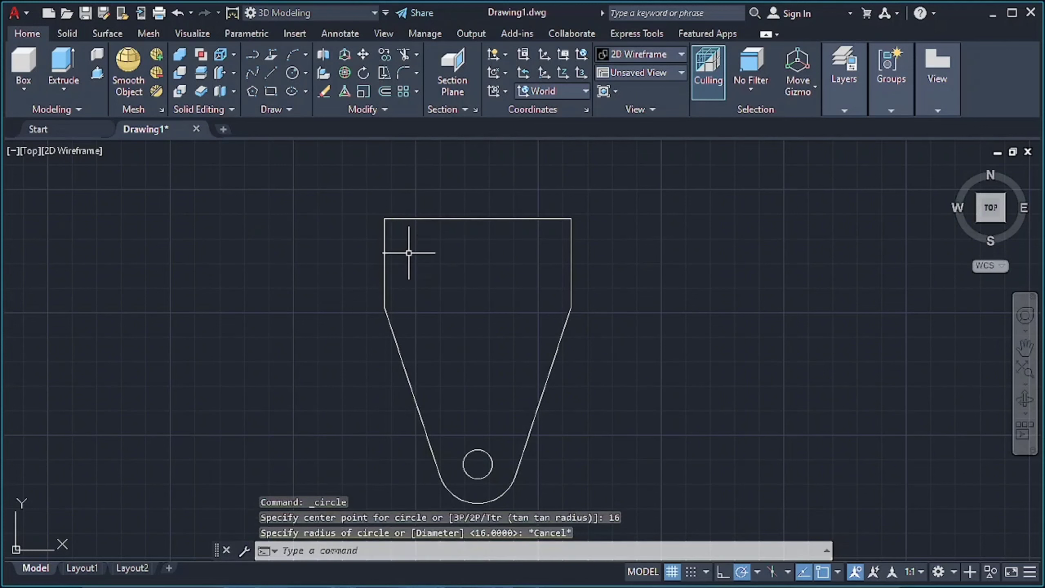
pyautogui.click(270, 72)
pyautogui.write('16')
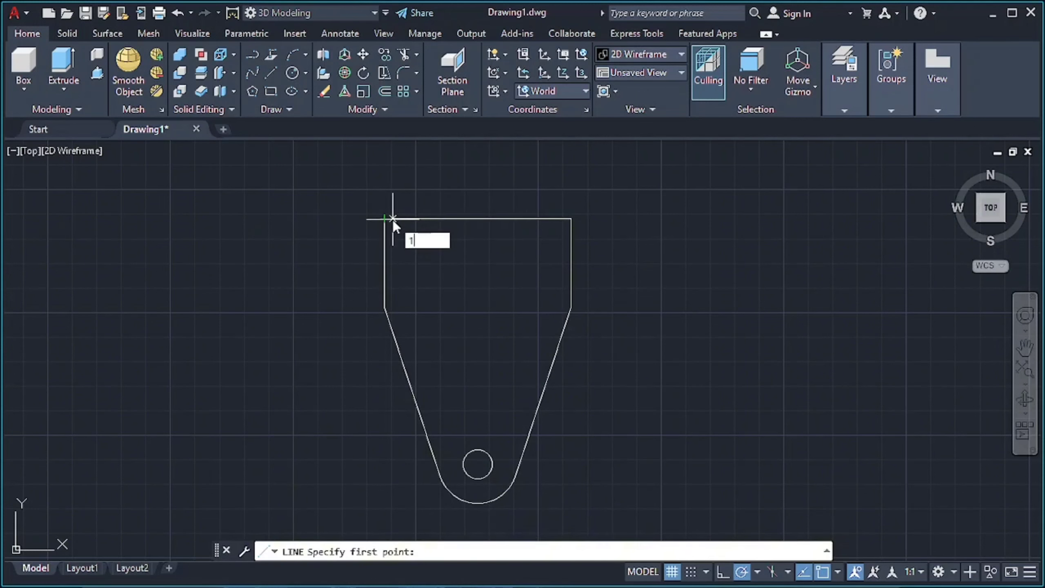
pyautogui.press('Return')
pyautogui.write('18')
pyautogui.press('Return')
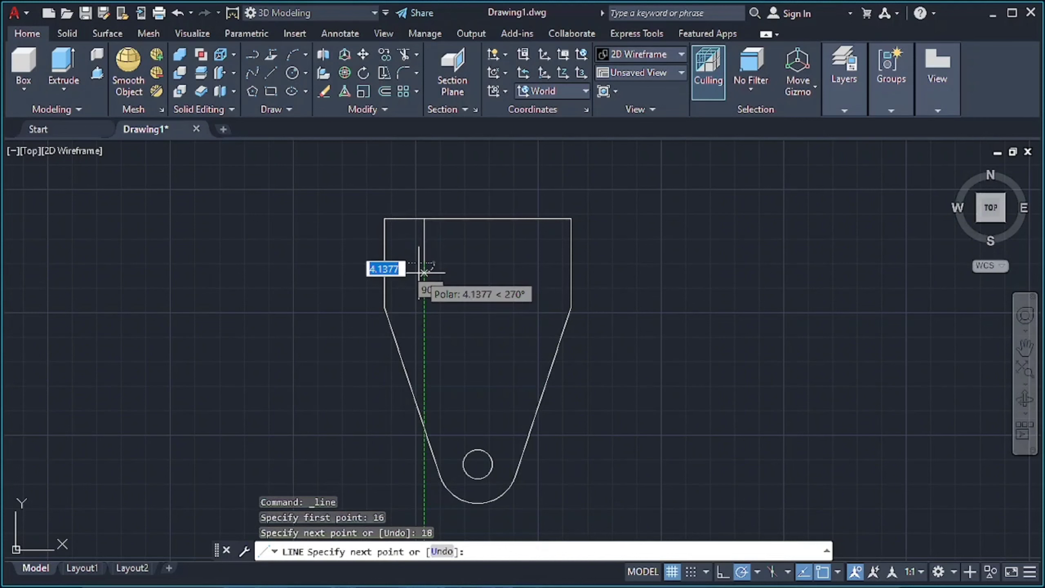
pyautogui.press('Escape')
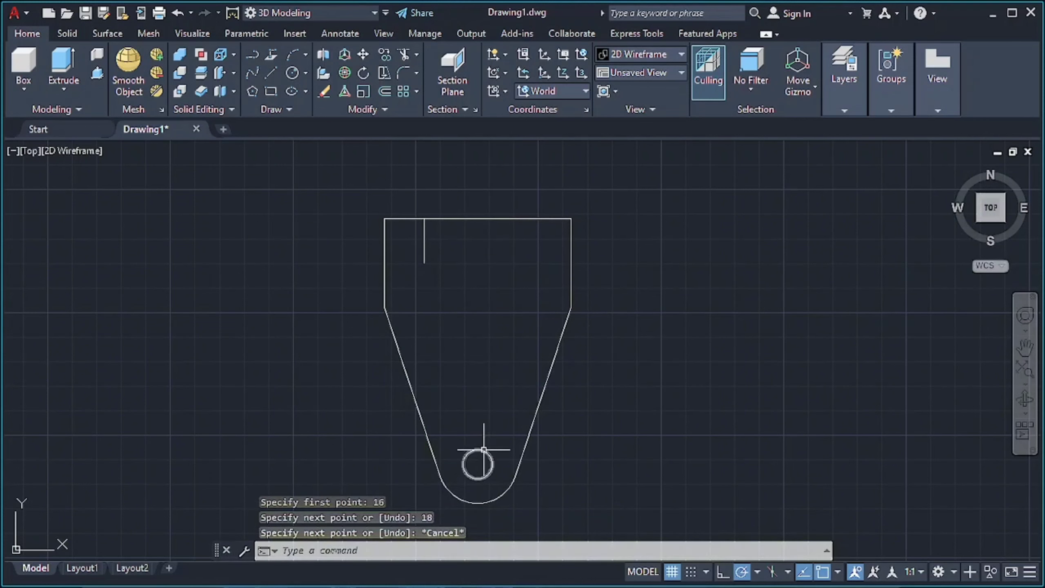
# - Copy the rounded end's hole to the guide line's end near the top-left corner
pyautogui.click(477, 450)
pyautogui.click(383, 52)
pyautogui.click(477, 464)
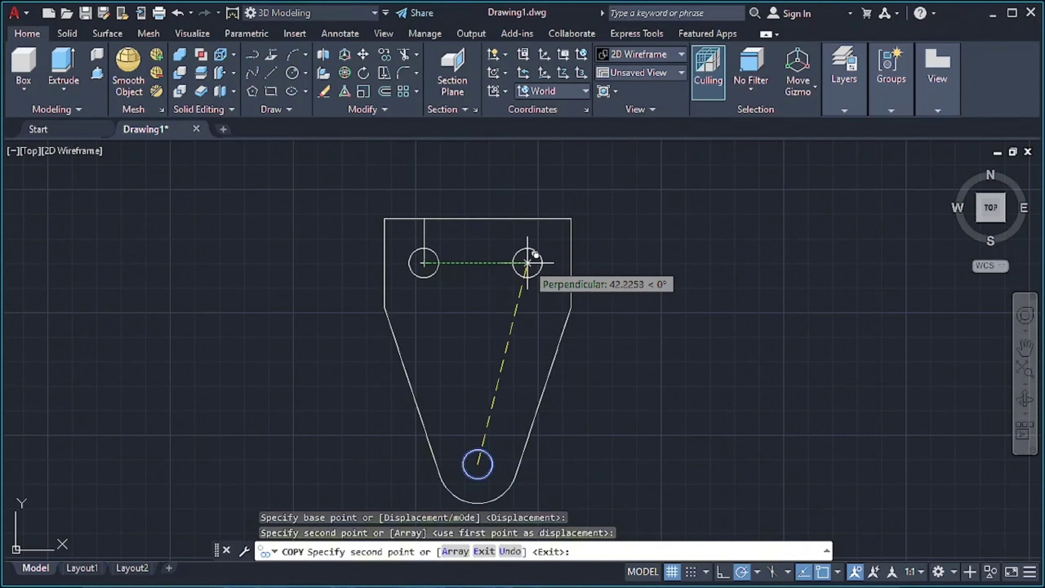
pyautogui.press('Escape')
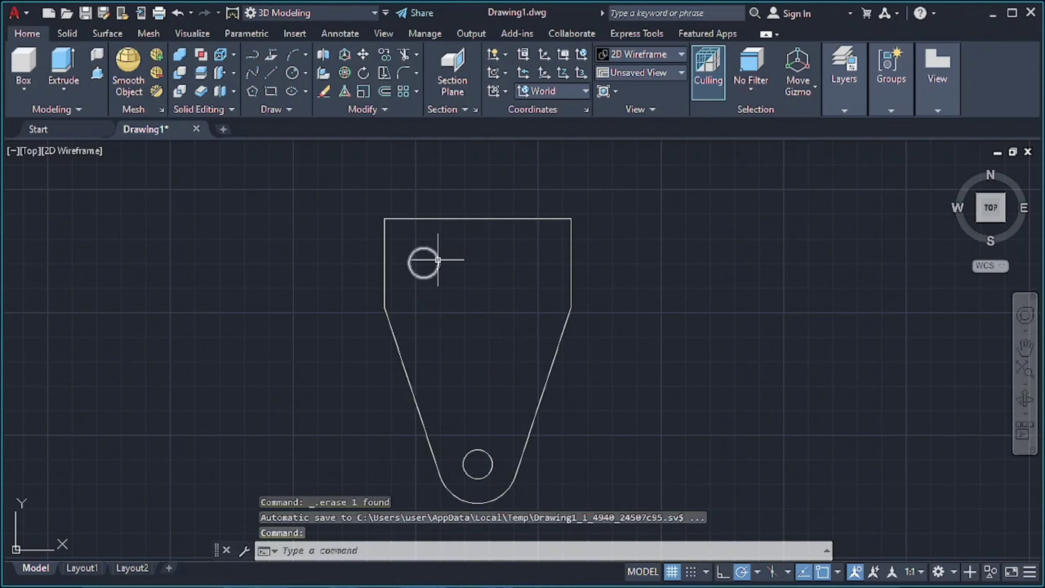
# - Mirror the top-left hole about a vertical line through the top edge's midpoint
pyautogui.click(409, 260)
pyautogui.click(384, 109)
pyautogui.click(401, 128)
pyautogui.click(477, 219)
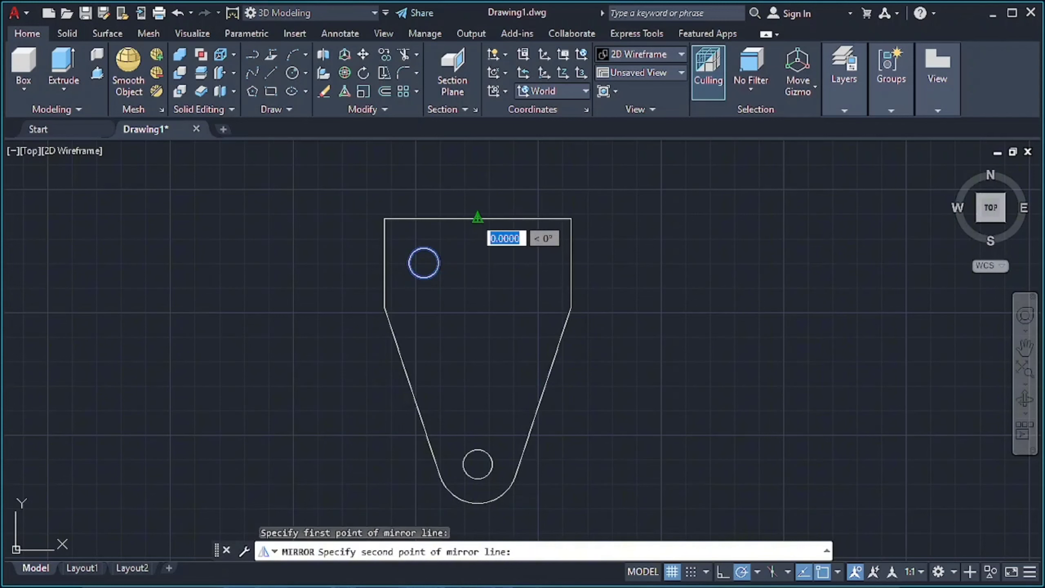
pyautogui.click(477, 248)
pyautogui.press('Return')
pyautogui.press('Return')
pyautogui.press('Escape')
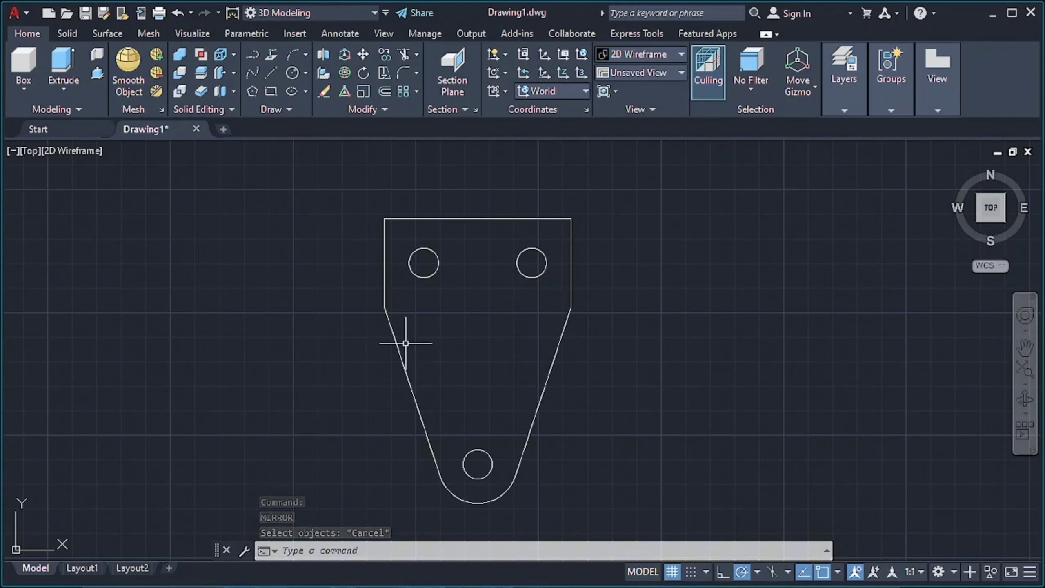
pyautogui.moveTo(660, 295)
pyautogui.mouseDown(button='middle')
pyautogui.moveTo(257, 271)
pyautogui.moveTo(991, 276)
pyautogui.mouseUp(button='middle')
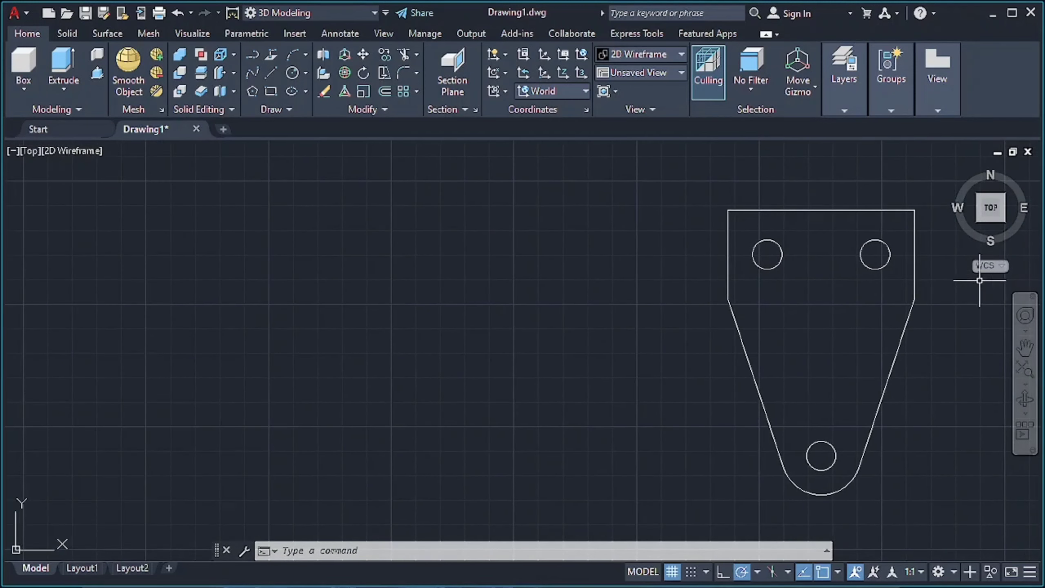
# - Draw a 100-unit vertical line down, left of the bracket
pyautogui.moveTo(579, 297); pyautogui.dragTo(685, 298, button='middle')
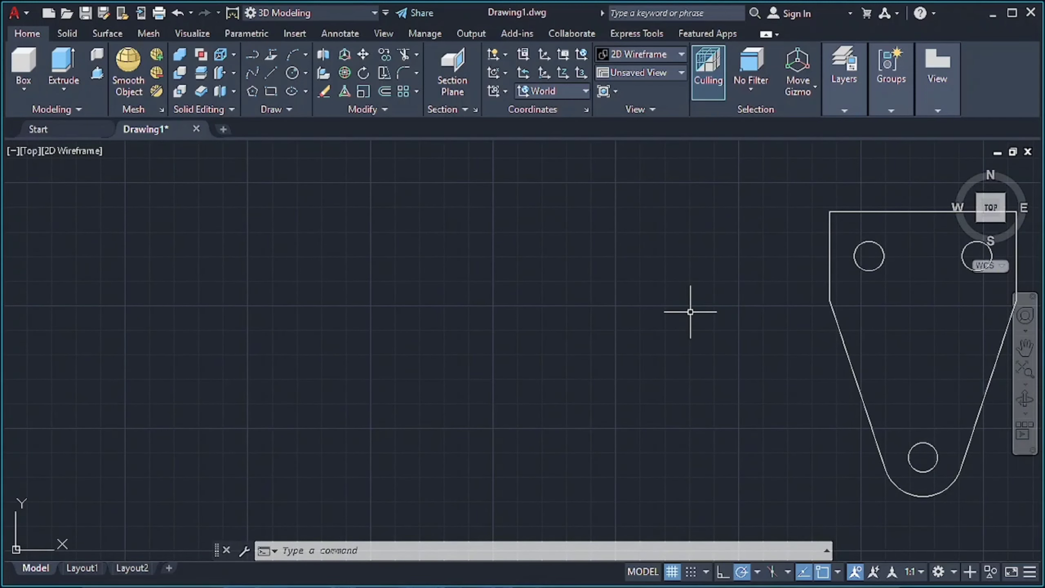
pyautogui.click(270, 73)
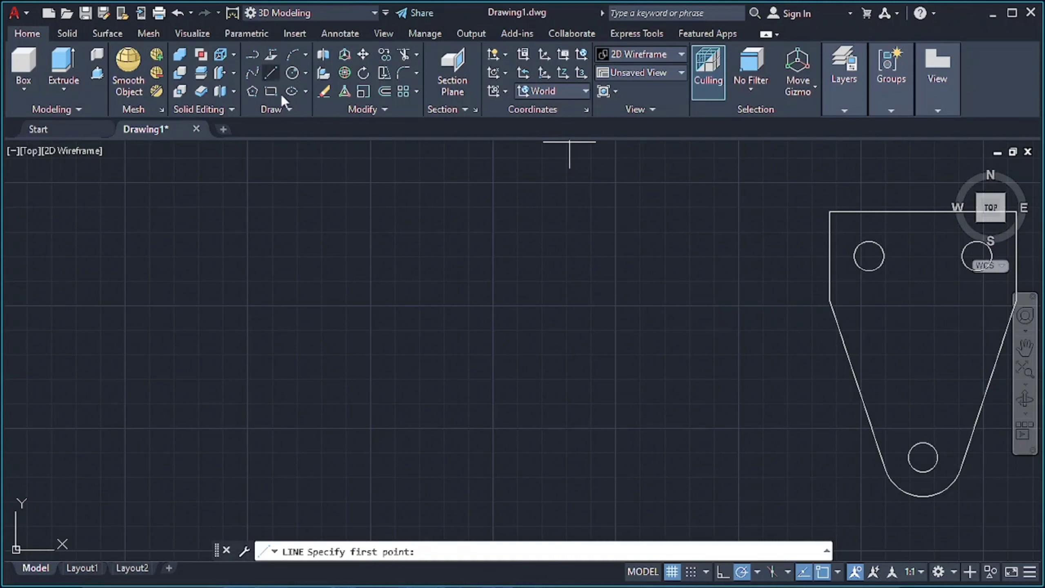
pyautogui.click(420, 193)
pyautogui.write('100')
pyautogui.press('Return')
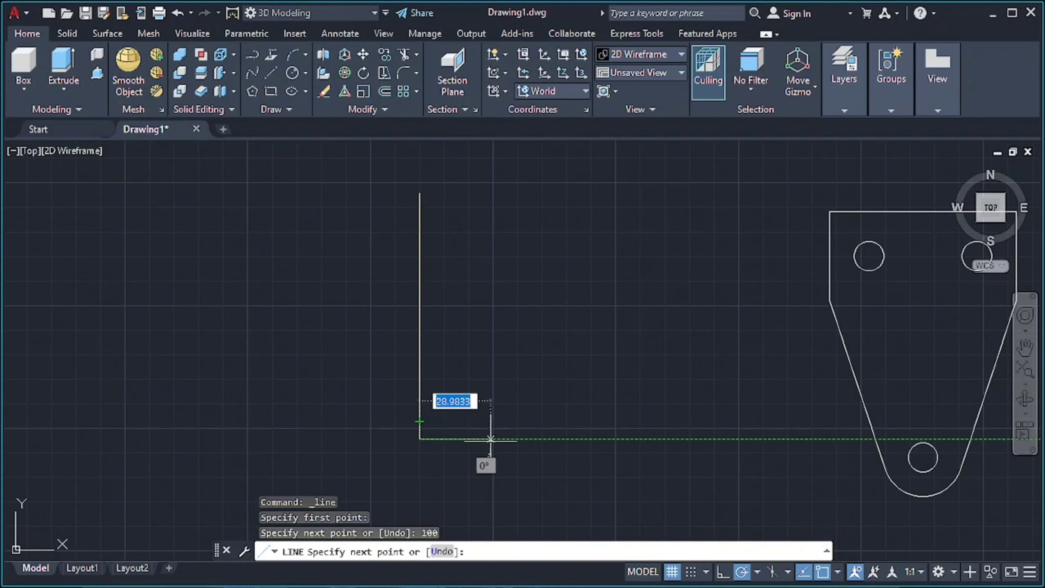
pyautogui.press('Escape')
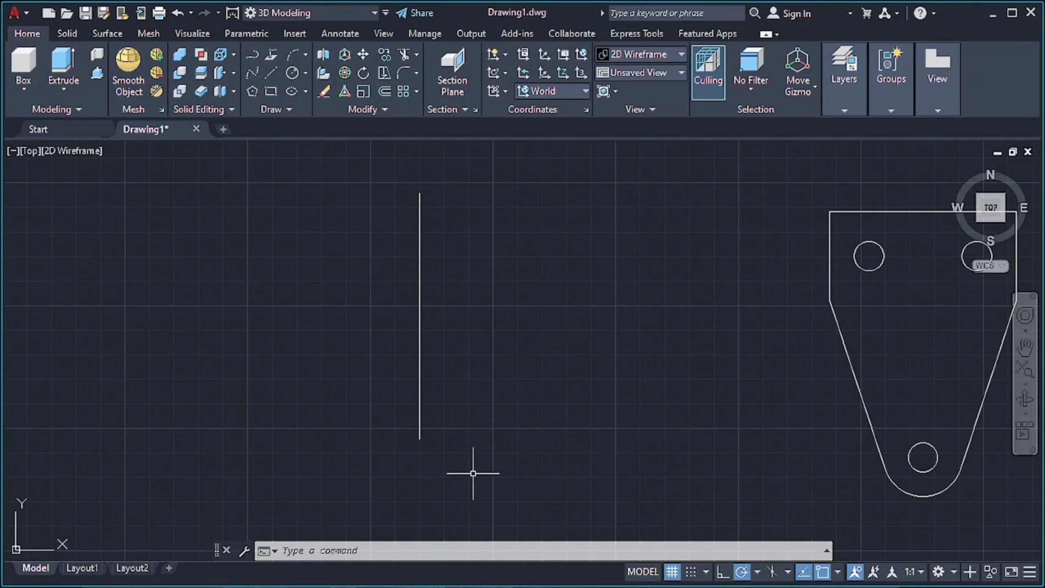
# - Add a radius-8 circle centred on the line's lower end
pyautogui.click(293, 75)
pyautogui.click(420, 439)
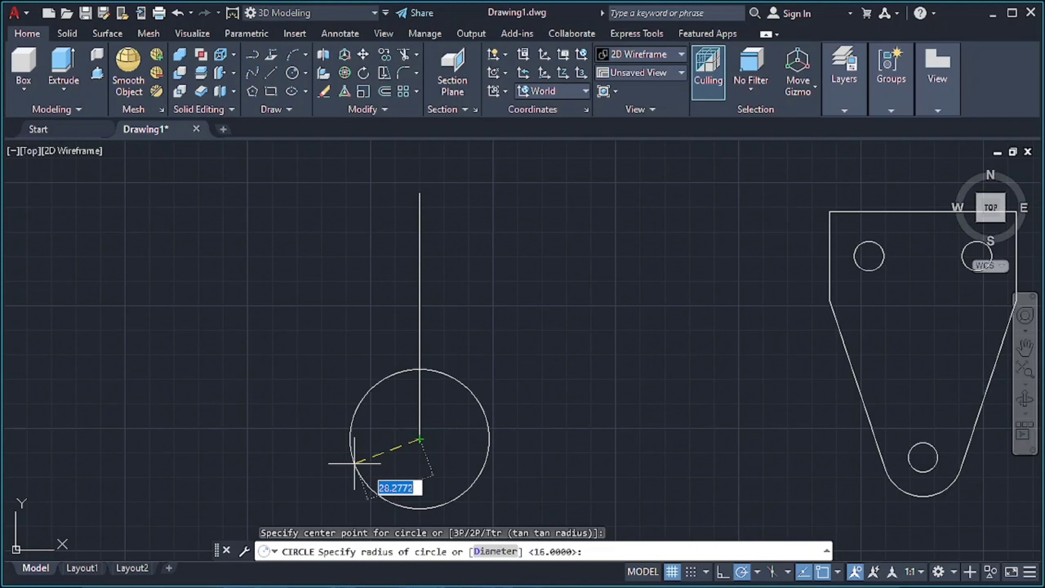
pyautogui.write('8')
pyautogui.press('Return')
pyautogui.moveTo(516, 416); pyautogui.dragTo(679, 330, button='middle')
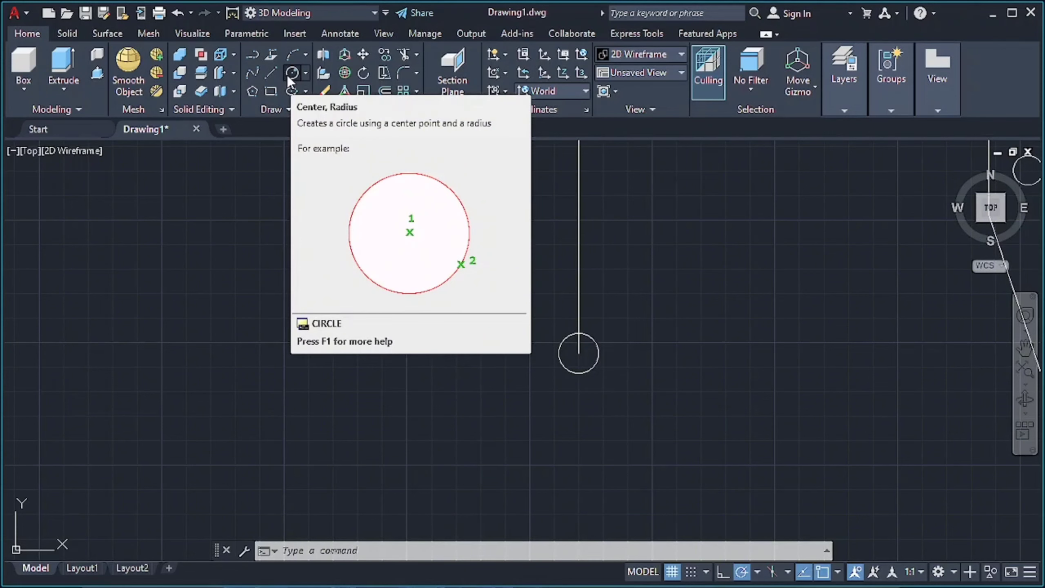
# - Draw a radius-34 circle around the small circle, then delete it as oversized
pyautogui.click(292, 73)
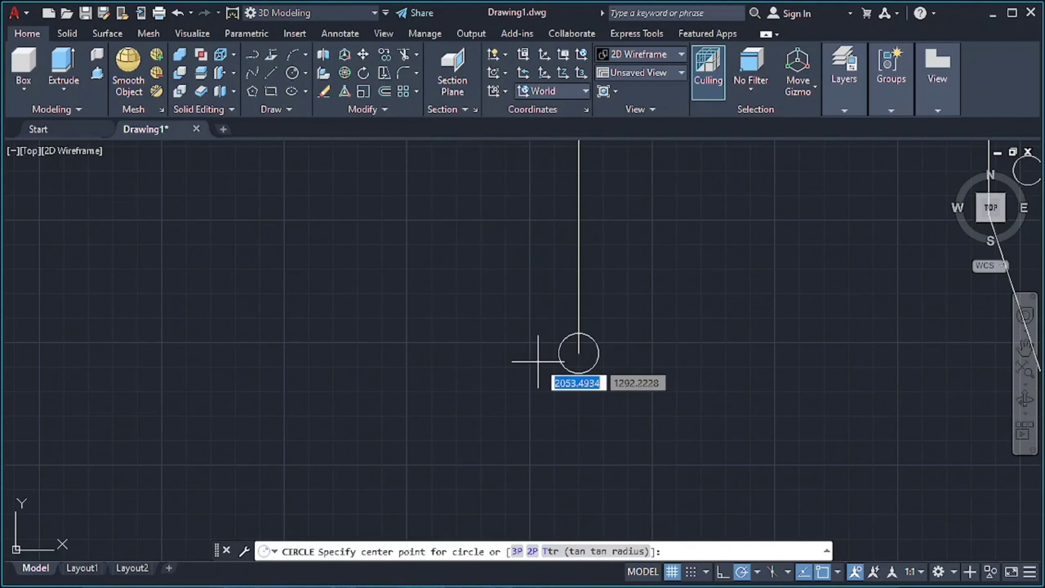
pyautogui.click(579, 353)
pyautogui.write('34')
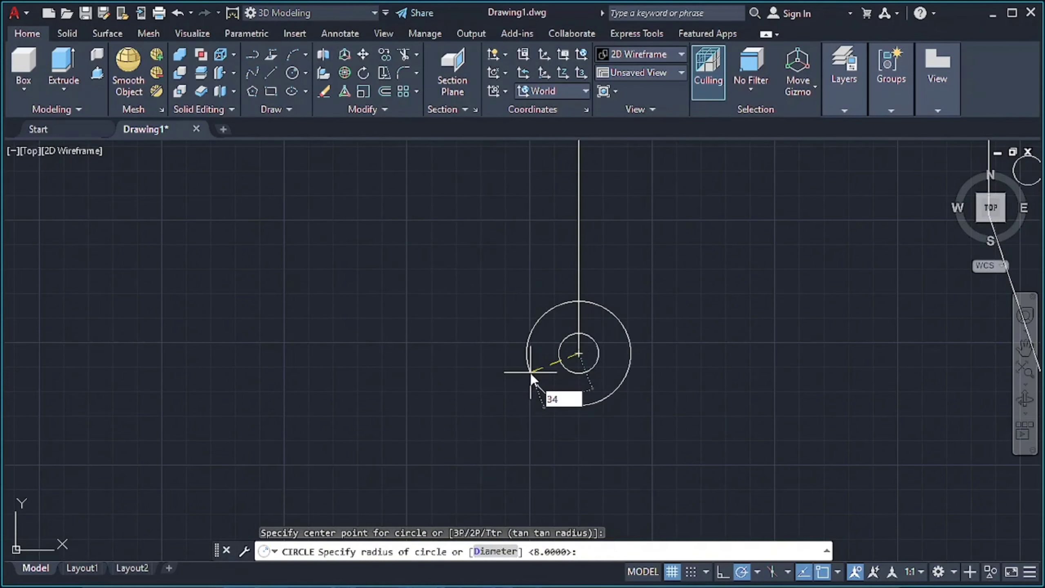
pyautogui.press('Return')
pyautogui.moveTo(704, 294)
pyautogui.mouseDown(button='middle')
pyautogui.moveTo(710, 414)
pyautogui.moveTo(699, 329)
pyautogui.mouseUp(button='middle')
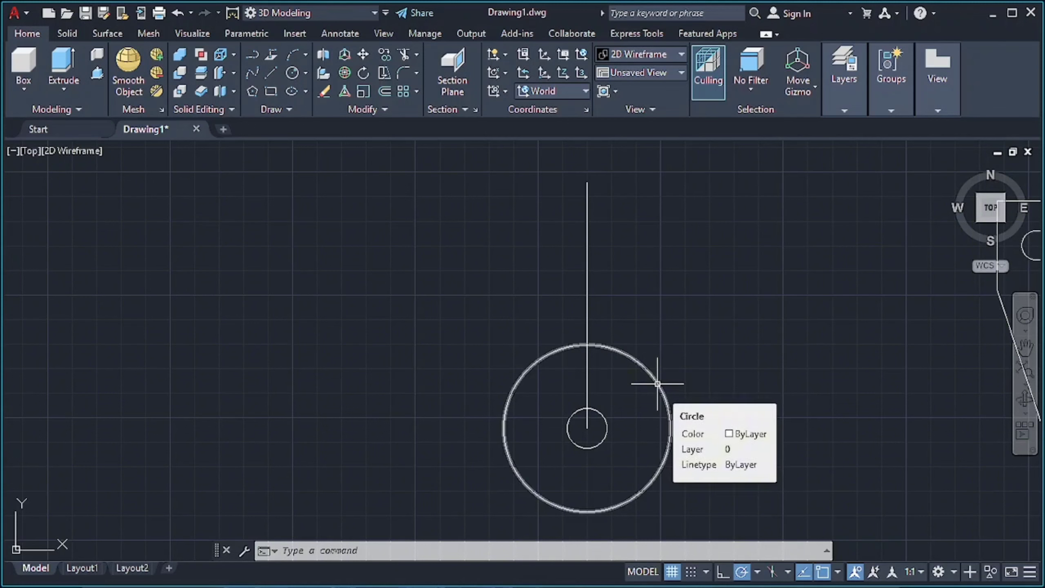
pyautogui.click(657, 384)
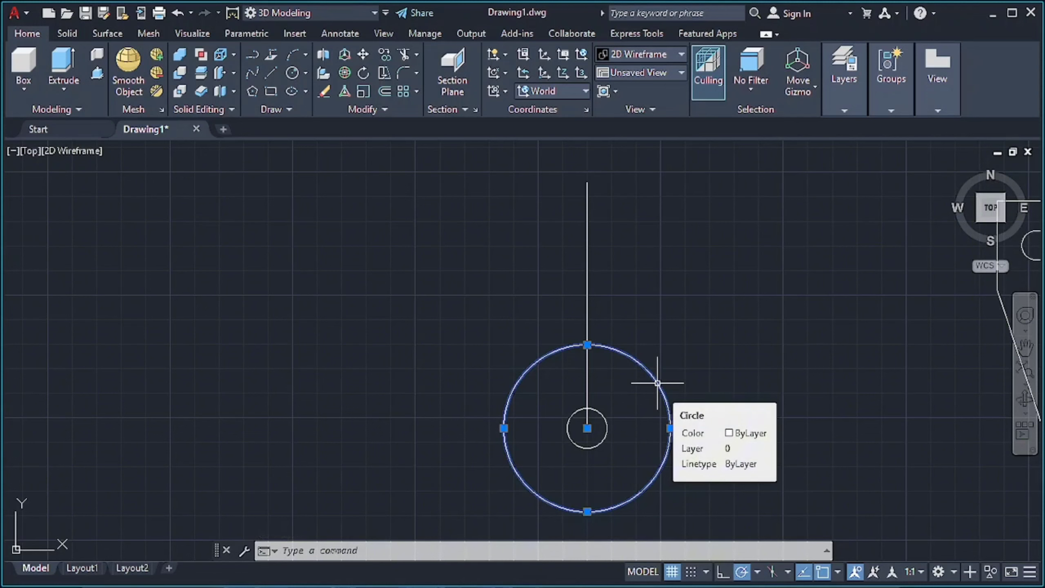
pyautogui.press('Delete')
# - Draw a diameter-34 circle concentric with the small circle
pyautogui.click(305, 72)
pyautogui.click(329, 93)
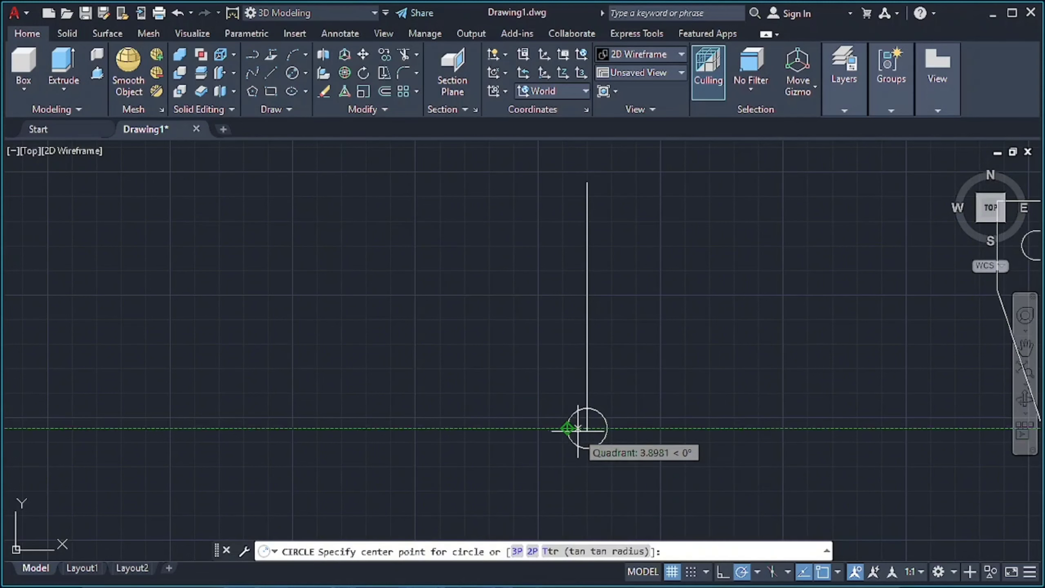
pyautogui.click(587, 429)
pyautogui.write('34')
pyautogui.press('Return')
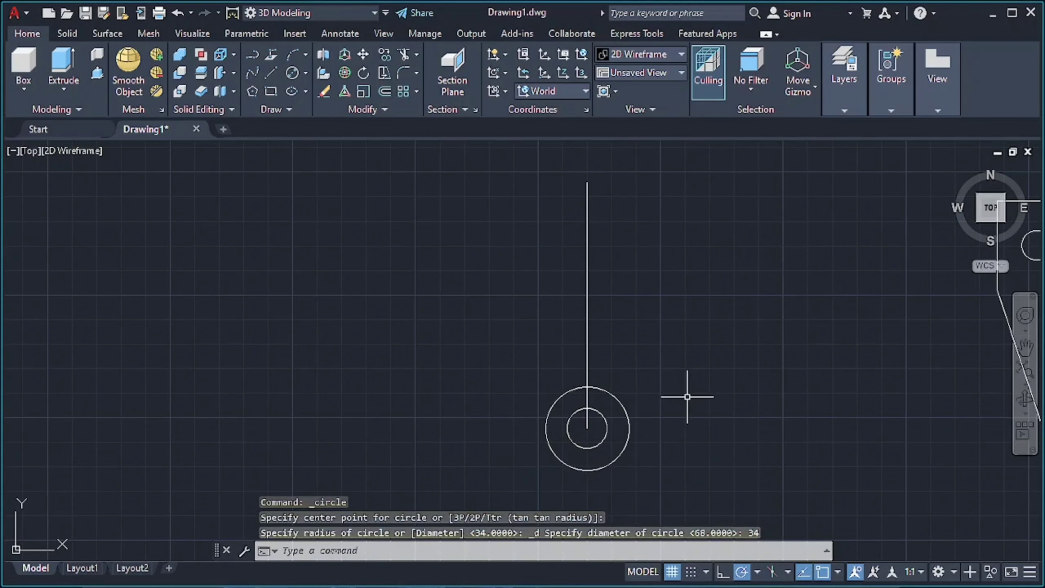
# - Zoom and pan to the line's top end, then start a new line with L
pyautogui.scroll(1, 675, 350)
pyautogui.scroll(2, 653, 300)
pyautogui.scroll(1, 658, 317)
pyautogui.scroll(1, 656, 322)
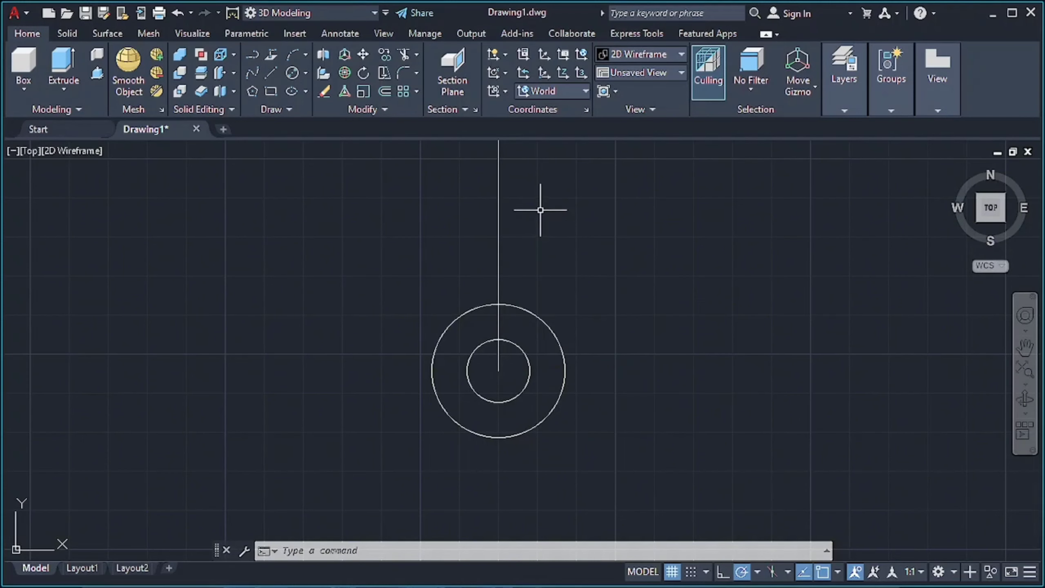
pyautogui.moveTo(542, 210); pyautogui.dragTo(635, 486, button='middle')
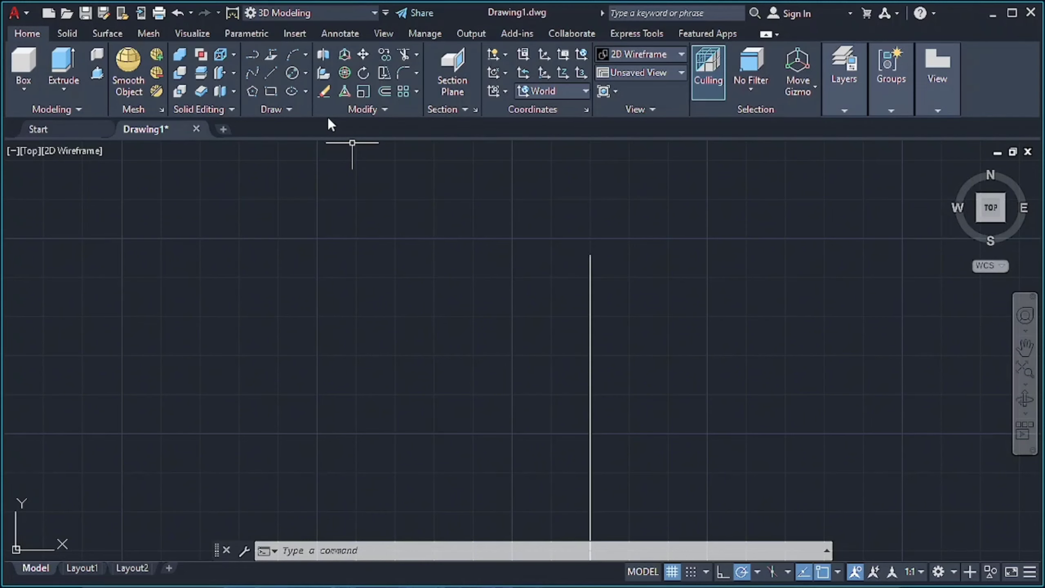
pyautogui.write('l')
pyautogui.press('Return')
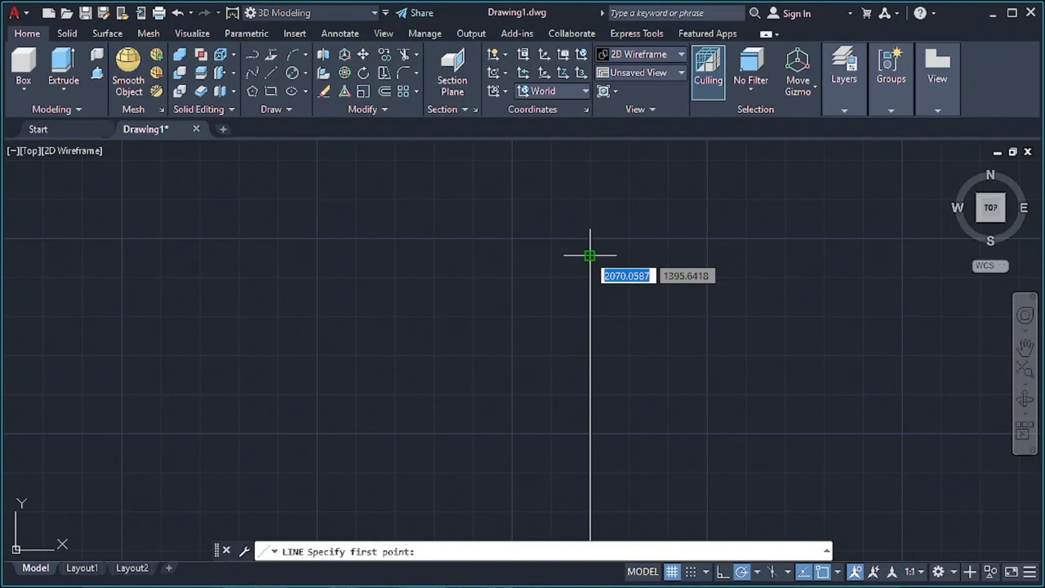
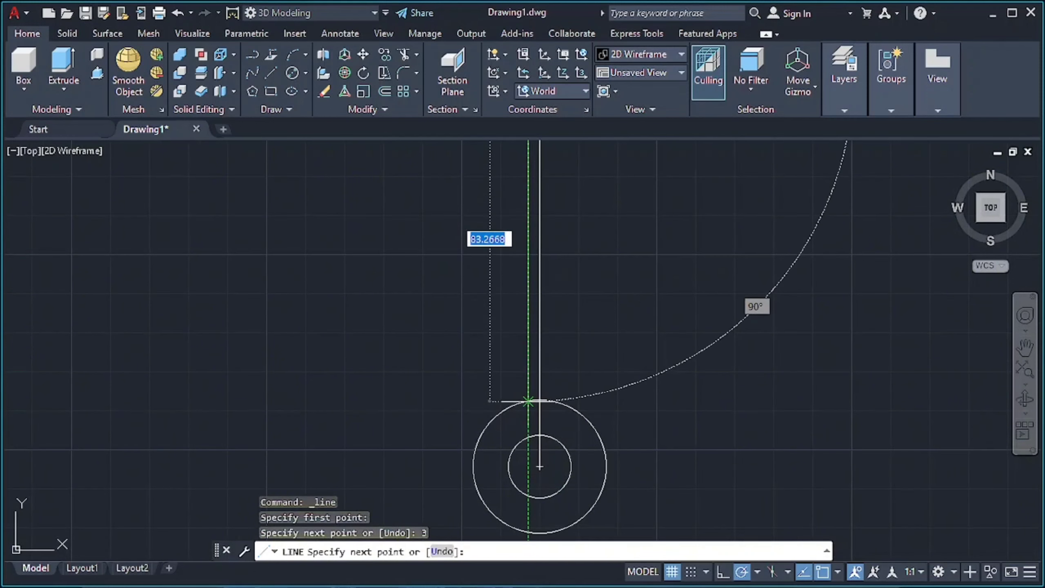
# - Finish the vertical edge, short top edge and rising edge of the outline
pyautogui.click(528, 402)
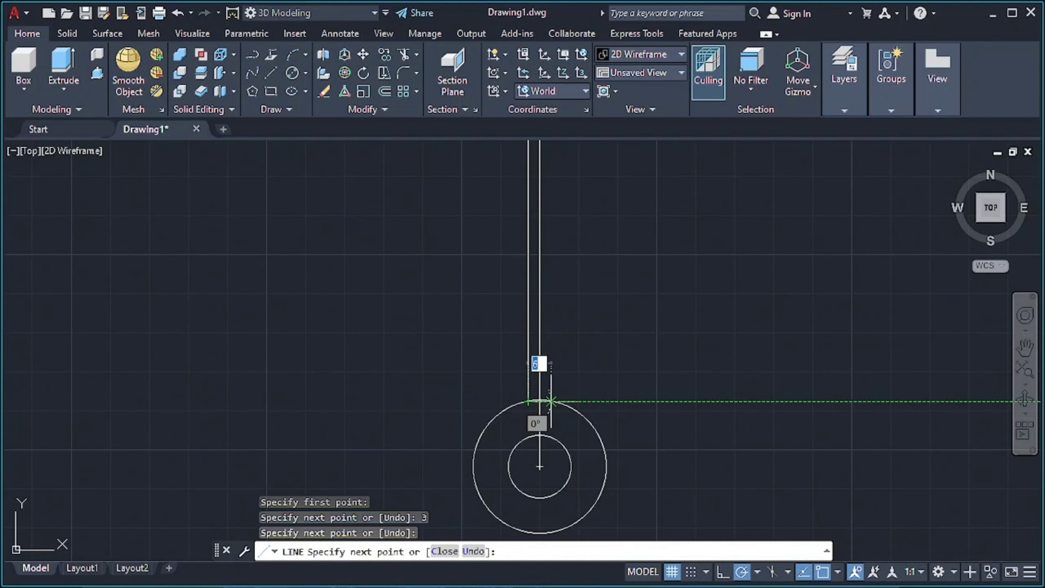
pyautogui.click(552, 402)
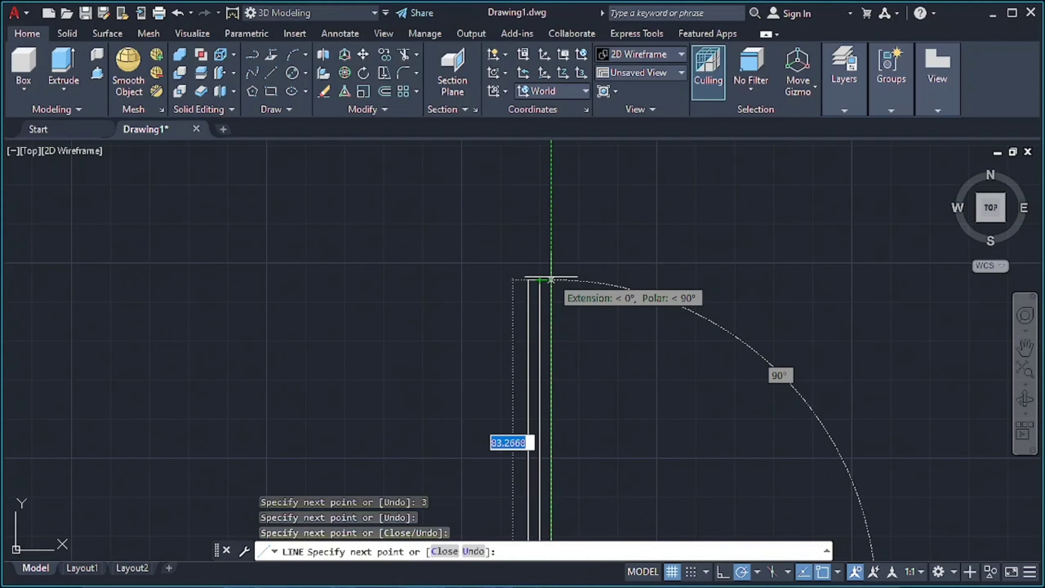
pyautogui.click(552, 280)
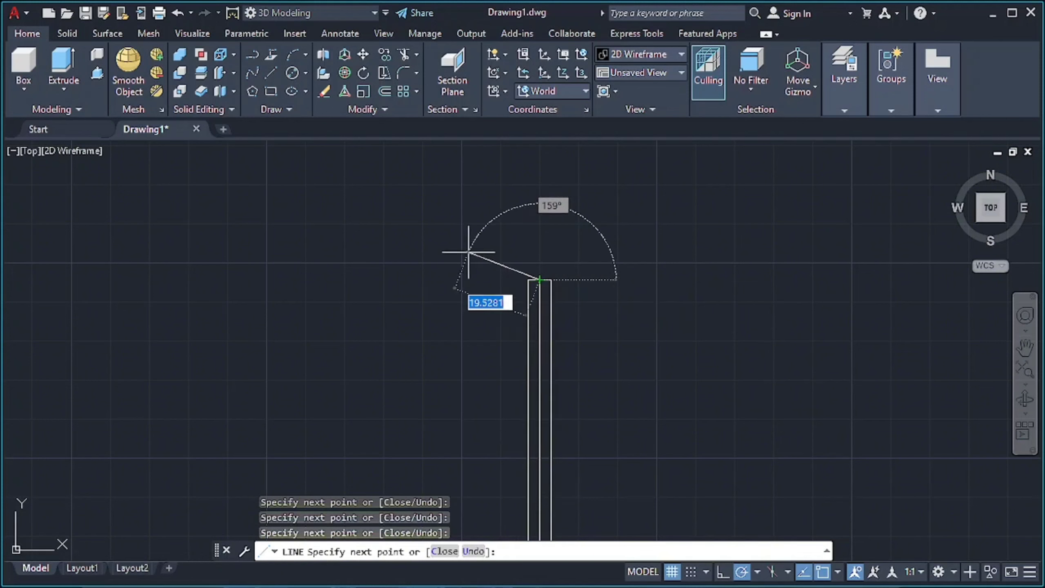
pyautogui.press('Escape')
# - Draw a 25-unit top edge leftward from the top corner
pyautogui.click(272, 76)
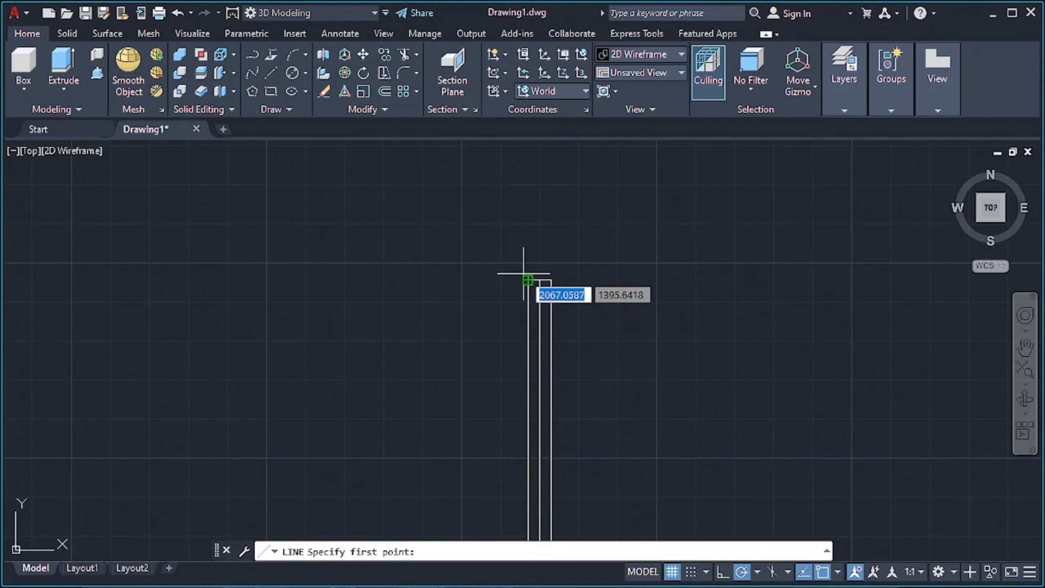
pyautogui.click(528, 280)
pyautogui.write('2')
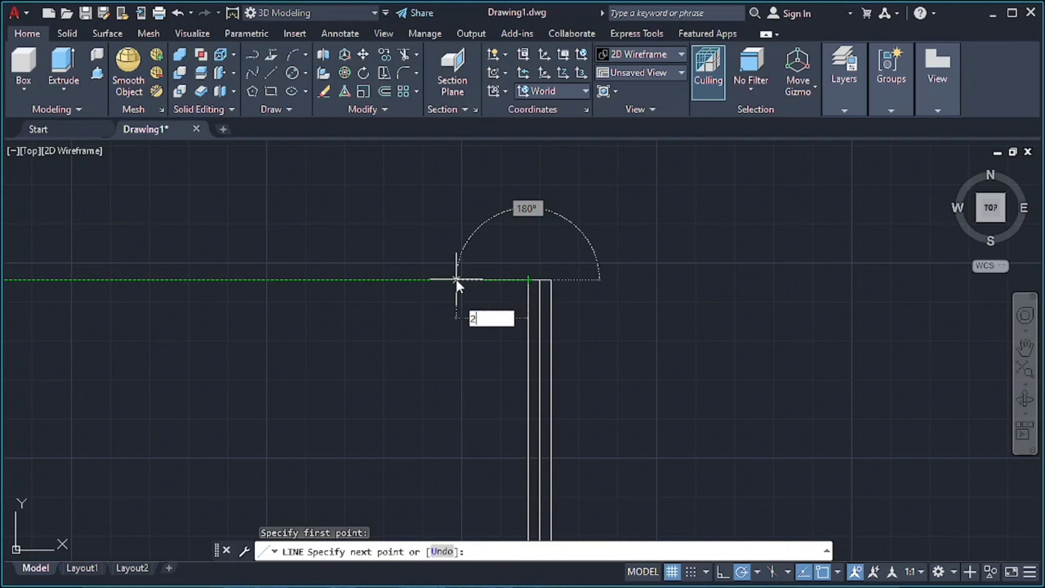
pyautogui.write('5')
pyautogui.press('Return')
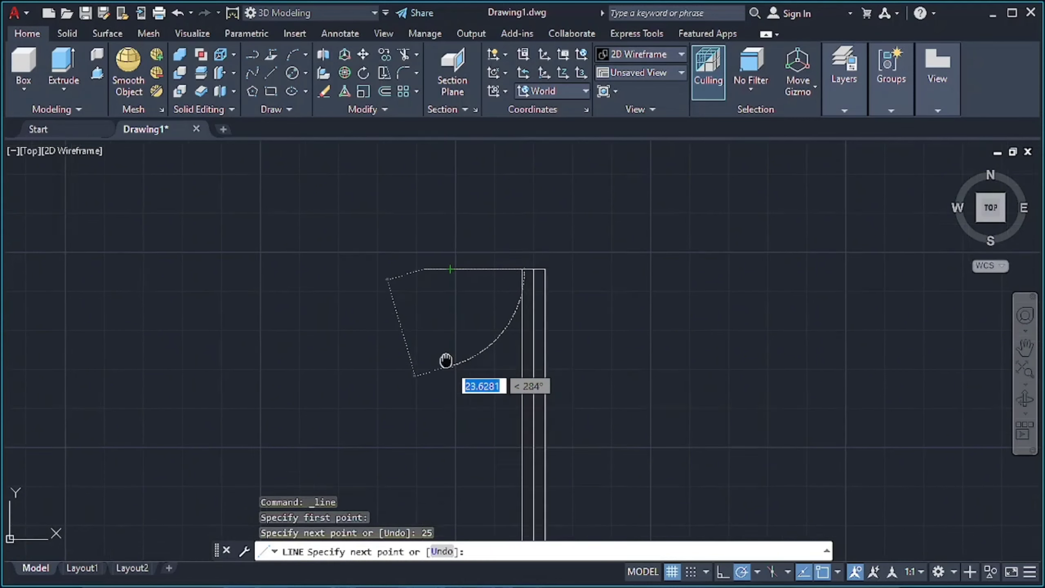
# - Add the slanted side down to the hub circle's left quadrant, then select it
pyautogui.moveTo(456, 280); pyautogui.dragTo(369, 103, button='middle')
pyautogui.click(388, 388)
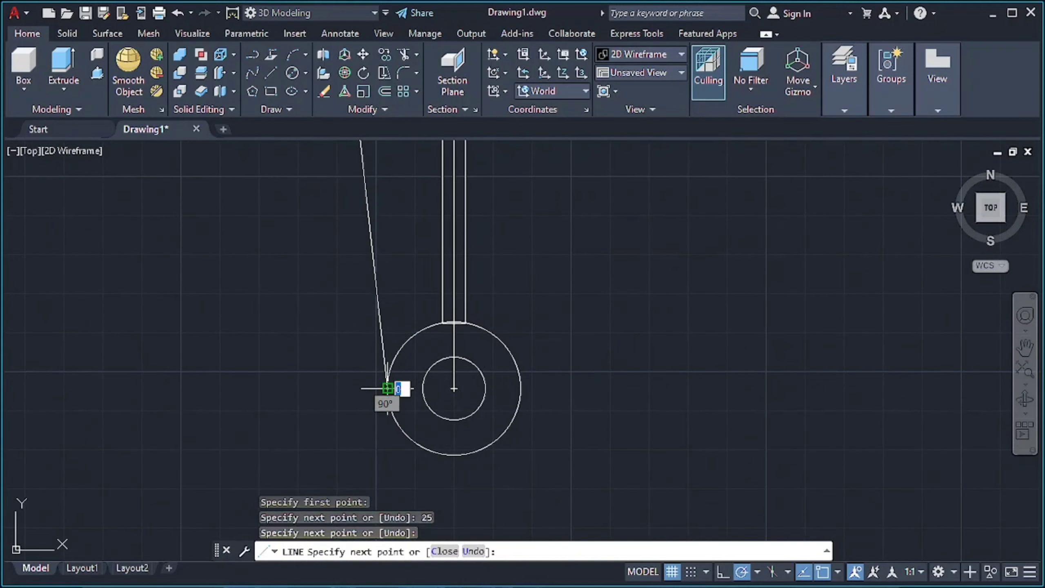
pyautogui.click(521, 388)
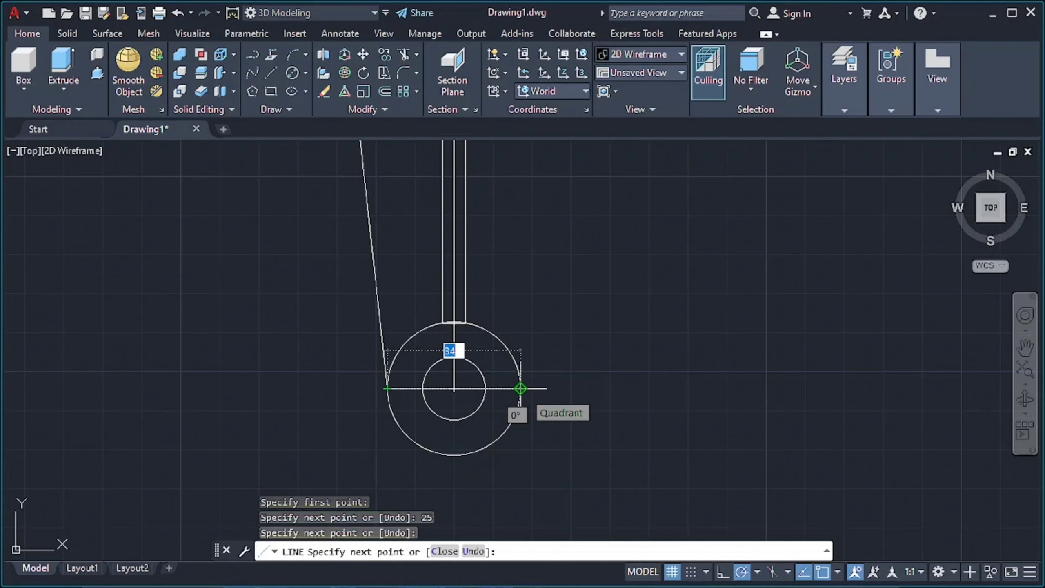
pyautogui.moveTo(595, 273); pyautogui.dragTo(511, 424, button='middle')
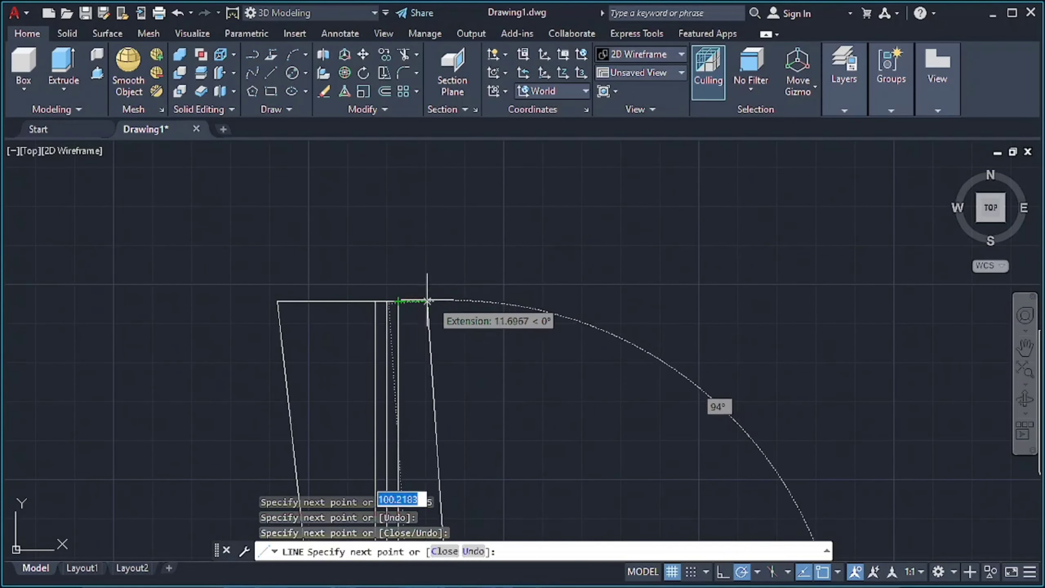
pyautogui.press('Escape')
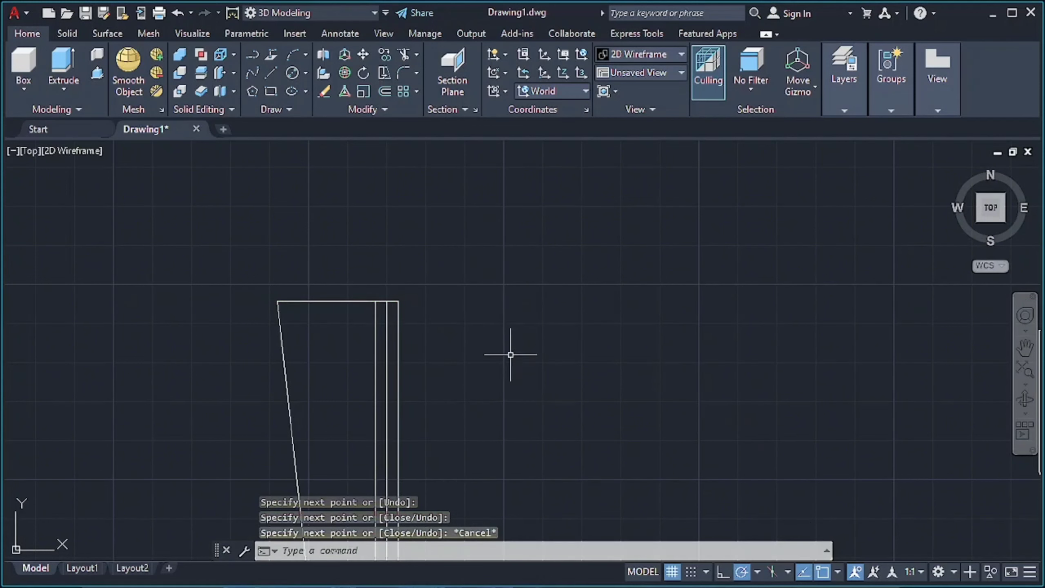
pyautogui.scroll(-3, 508, 354)
pyautogui.click(428, 408)
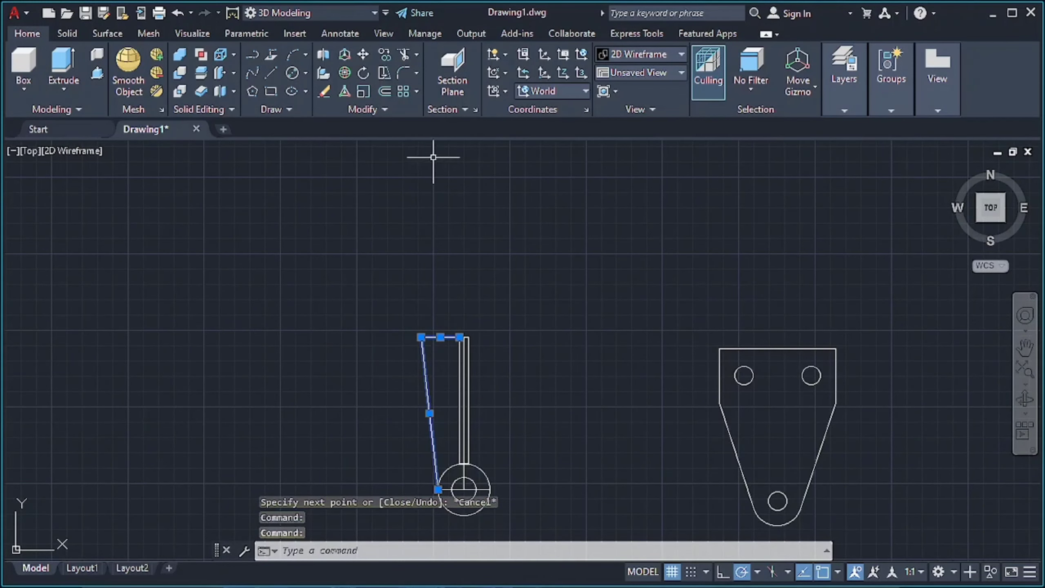
# - Mirror the selected slanted line about the top corner, keeping the original
pyautogui.click(362, 109)
pyautogui.click(418, 134)
pyautogui.scroll(5, 483, 319)
pyautogui.click(394, 385)
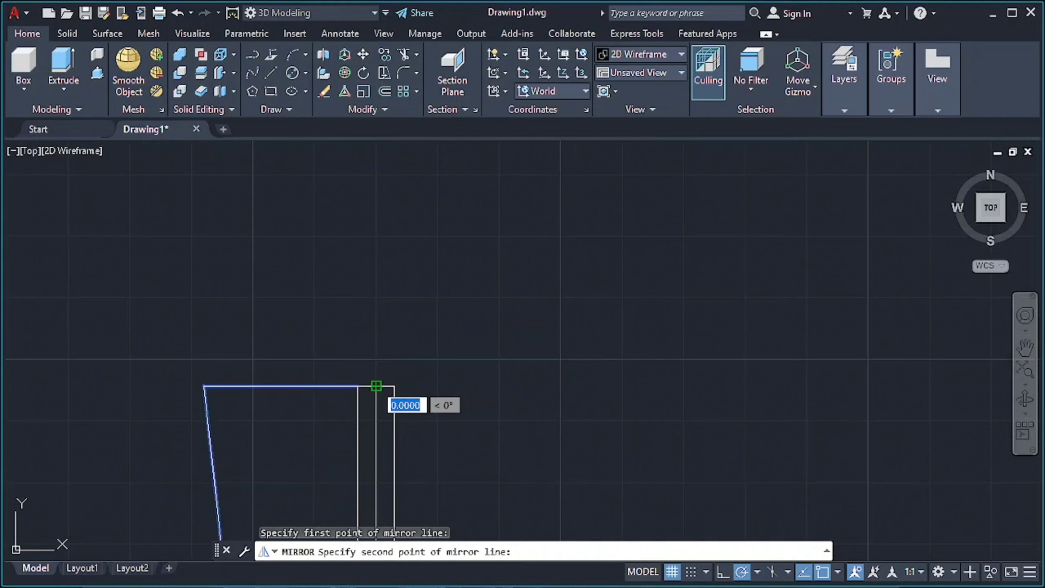
pyautogui.moveTo(397, 373); pyautogui.dragTo(552, 305, button='middle')
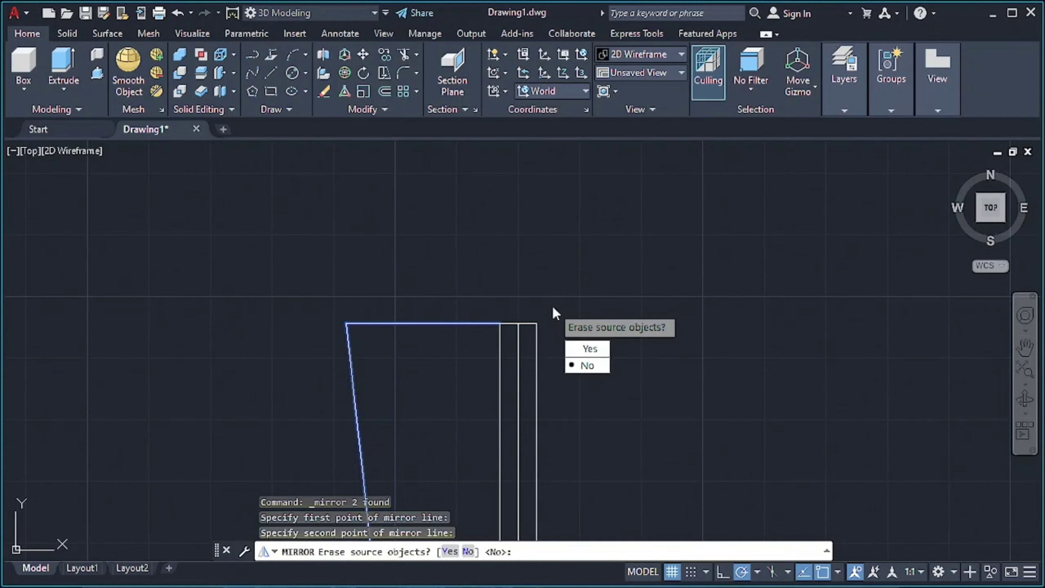
pyautogui.press('Return')
# - Mirror the top edge and slanted side about the centre axis, keeping originals
pyautogui.click(478, 324)
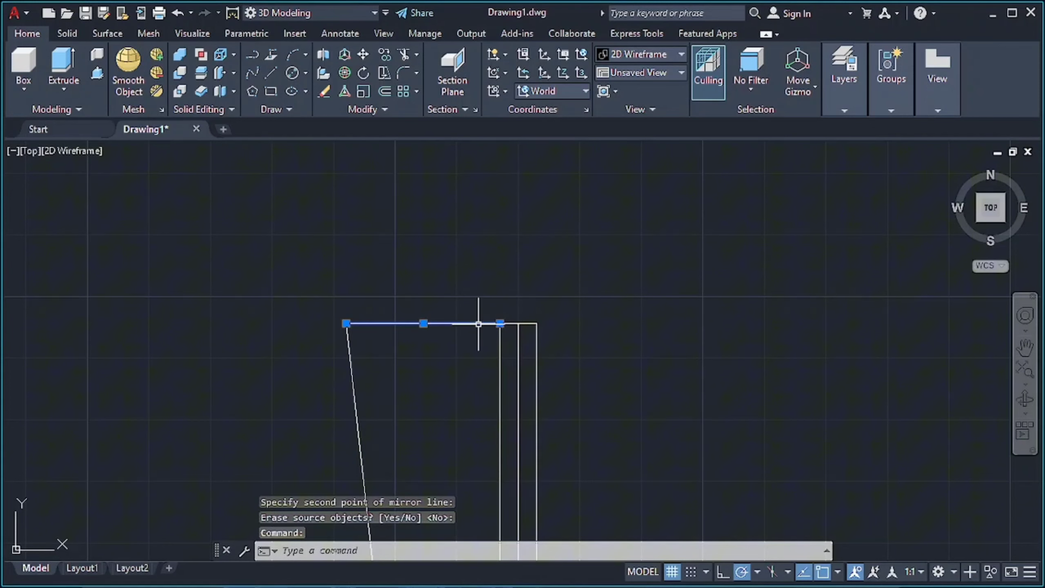
pyautogui.click(352, 373)
pyautogui.click(403, 128)
pyautogui.click(518, 324)
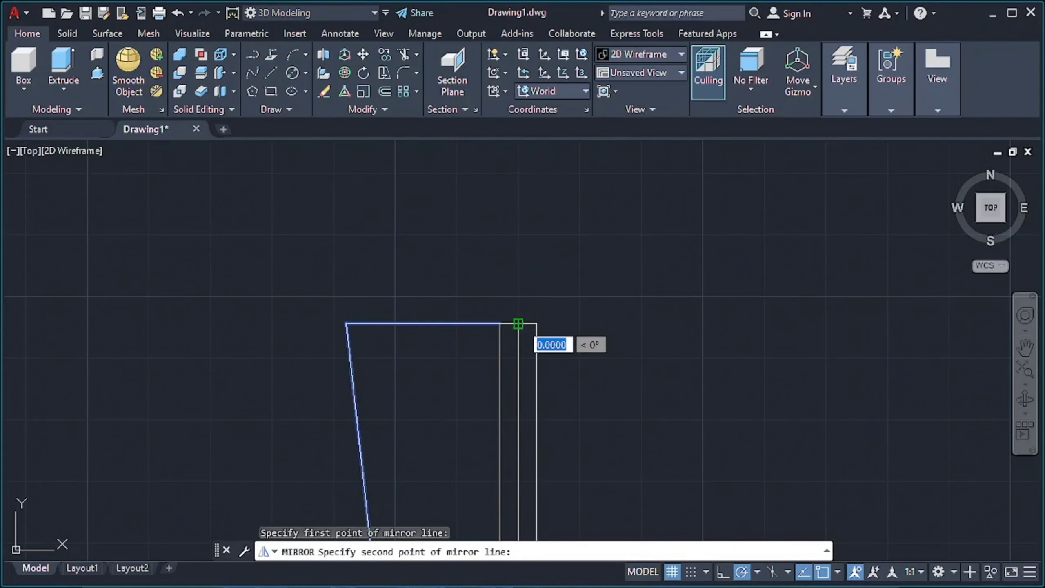
pyautogui.click(514, 350)
pyautogui.press('Return')
# - Erase the leftover centre line
pyautogui.scroll(-2, 421, 395)
pyautogui.scroll(-2, 421, 396)
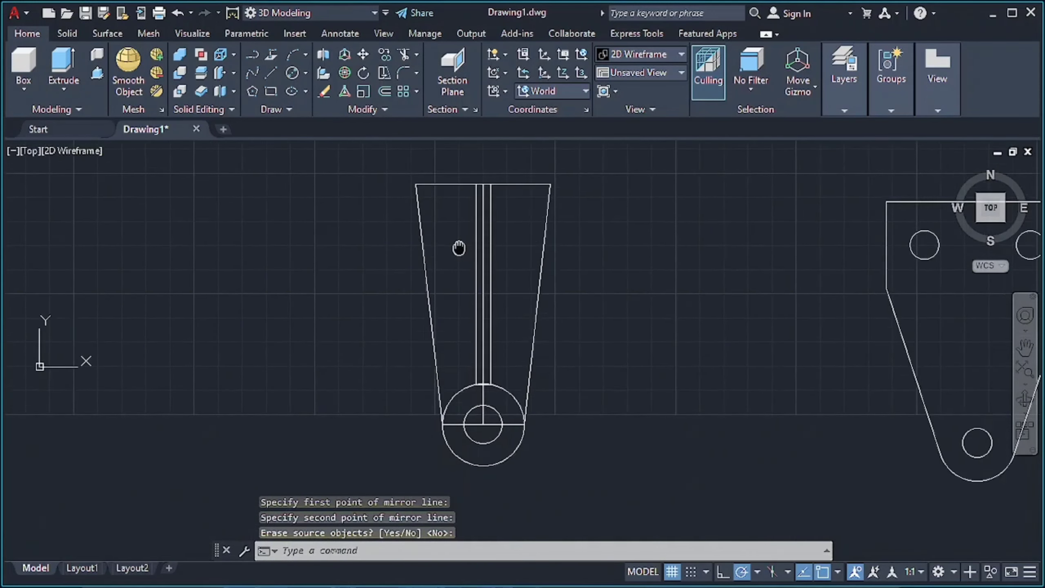
pyautogui.scroll(-1, 460, 249)
pyautogui.click(498, 250)
pyautogui.press('Delete')
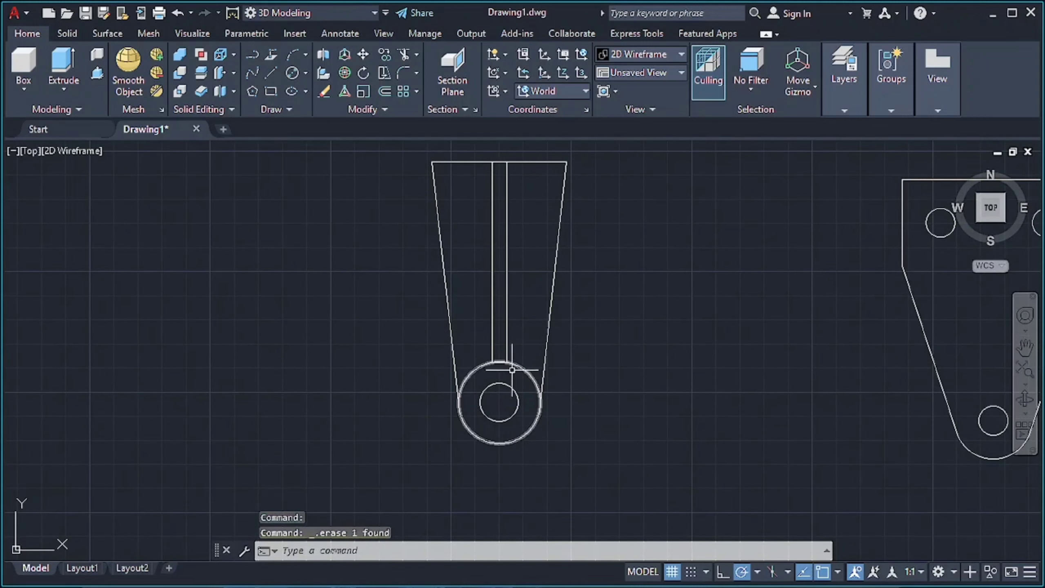
pyautogui.scroll(2, 380, 173)
# - Trim the hub arc between the centre strip lines and orbit to an isometric view
pyautogui.click(403, 57)
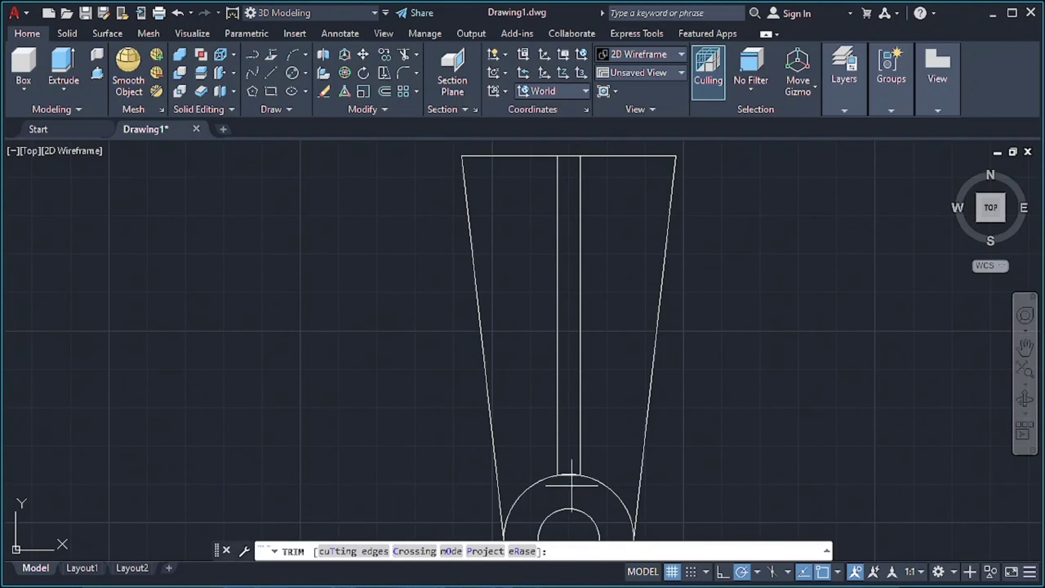
pyautogui.moveTo(560, 488); pyautogui.dragTo(607, 437)
pyautogui.scroll(2, 613, 350)
pyautogui.press('Escape')
pyautogui.moveTo(703, 396)
pyautogui.keyDown('shift'); pyautogui.mouseDown(button='middle')
pyautogui.moveTo(695, 405)
pyautogui.moveTo(765, 303)
pyautogui.moveTo(767, 319)
pyautogui.mouseUp(button='middle'); pyautogui.keyUp('shift')
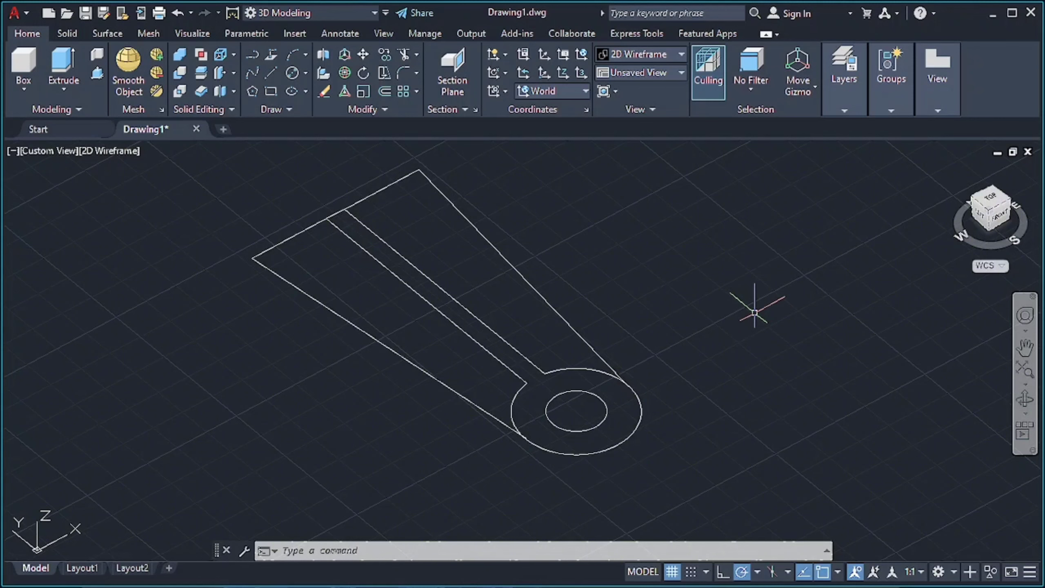
# - Press-pull the strip-and-ring area by 2, then undo that wrong extrusion
pyautogui.click(97, 74)
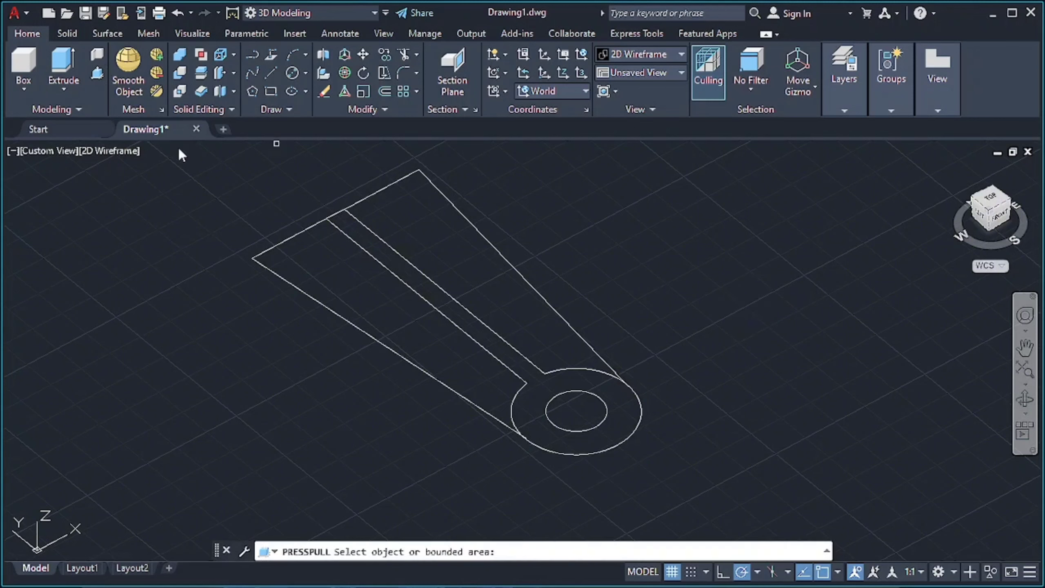
pyautogui.click(358, 236)
pyautogui.write('29')
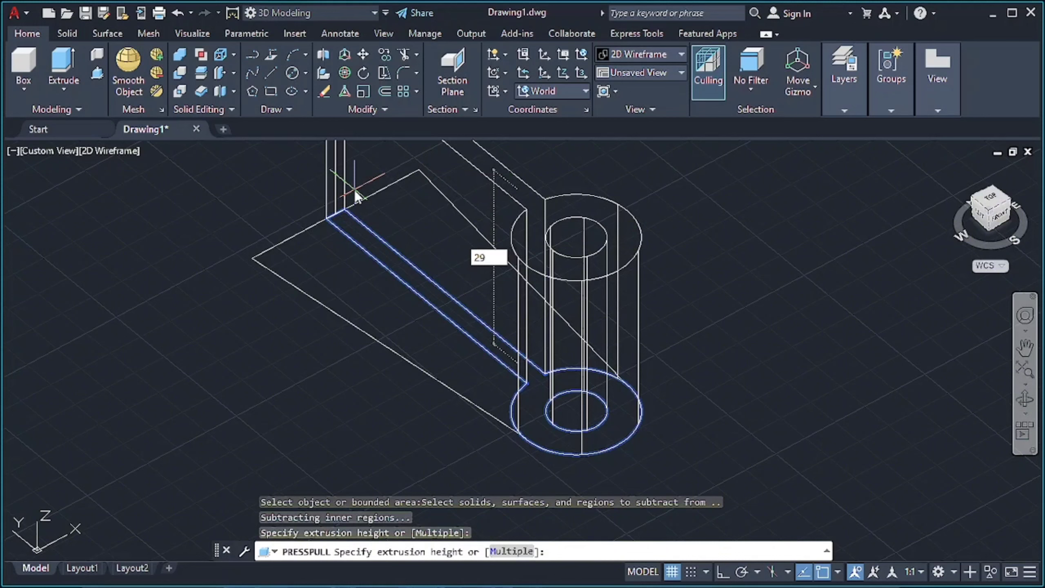
pyautogui.press('Return')
pyautogui.write('u')
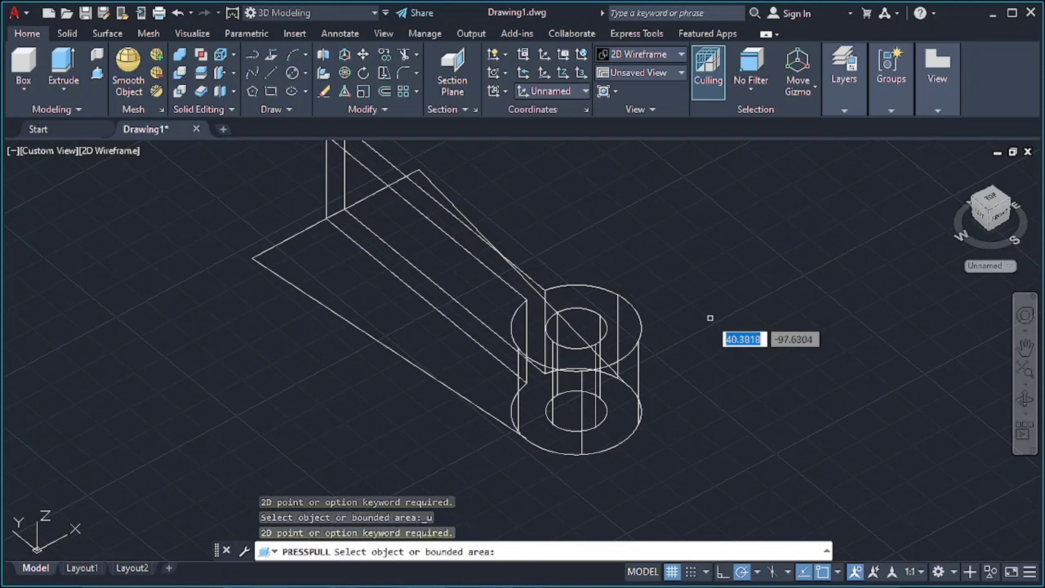
pyautogui.click(177, 12)
# - Press-pull the centre strip and hub ring up 35 units
pyautogui.click(97, 73)
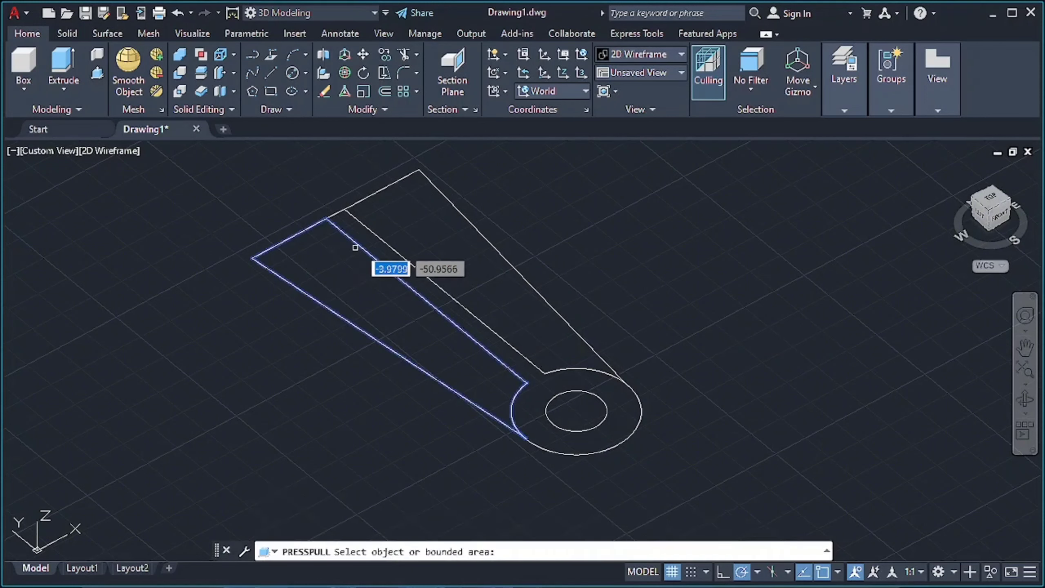
pyautogui.click(373, 243)
pyautogui.write('35')
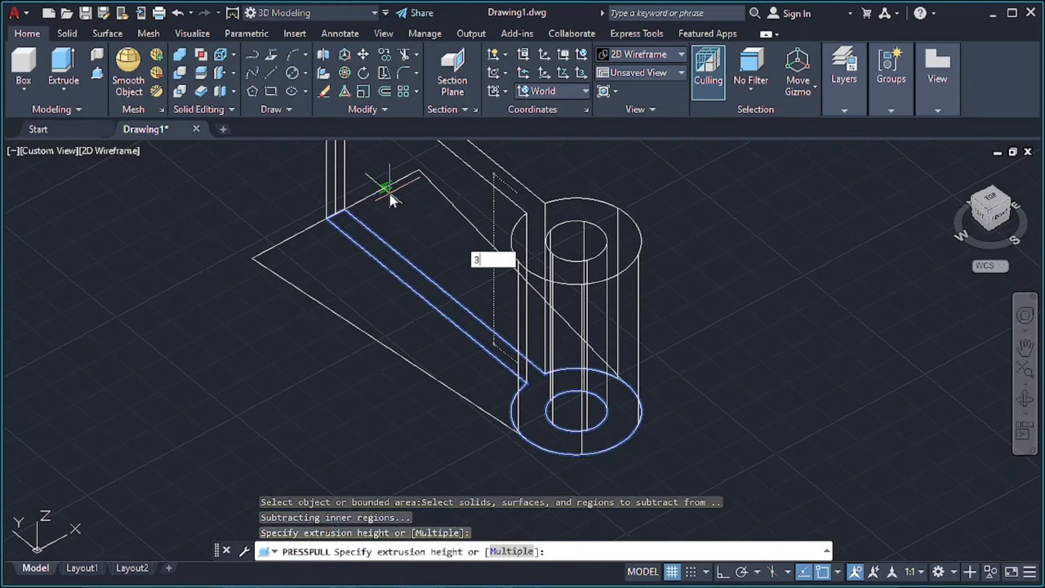
pyautogui.press('Return')
pyautogui.moveTo(661, 256); pyautogui.dragTo(793, 296, button='middle')
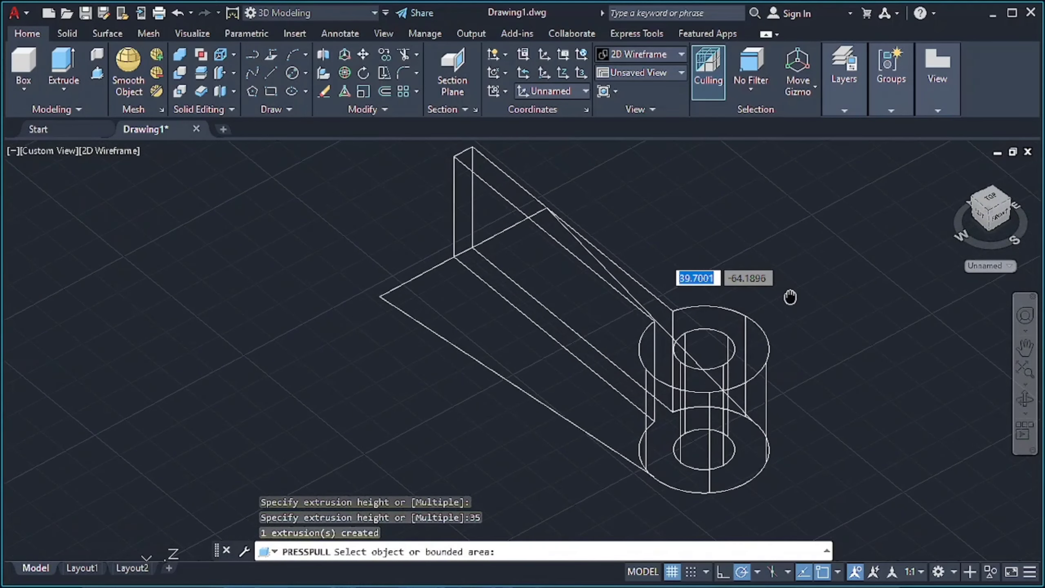
pyautogui.press('Return')
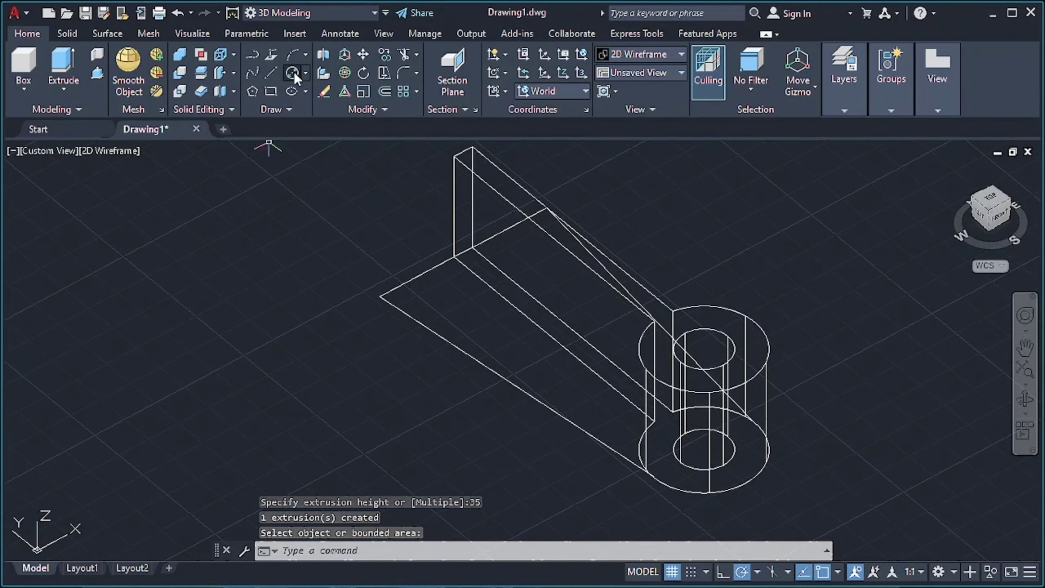
# - Draw a 44-diameter circle centred on the top of the hub
pyautogui.click(294, 72)
pyautogui.click(704, 349)
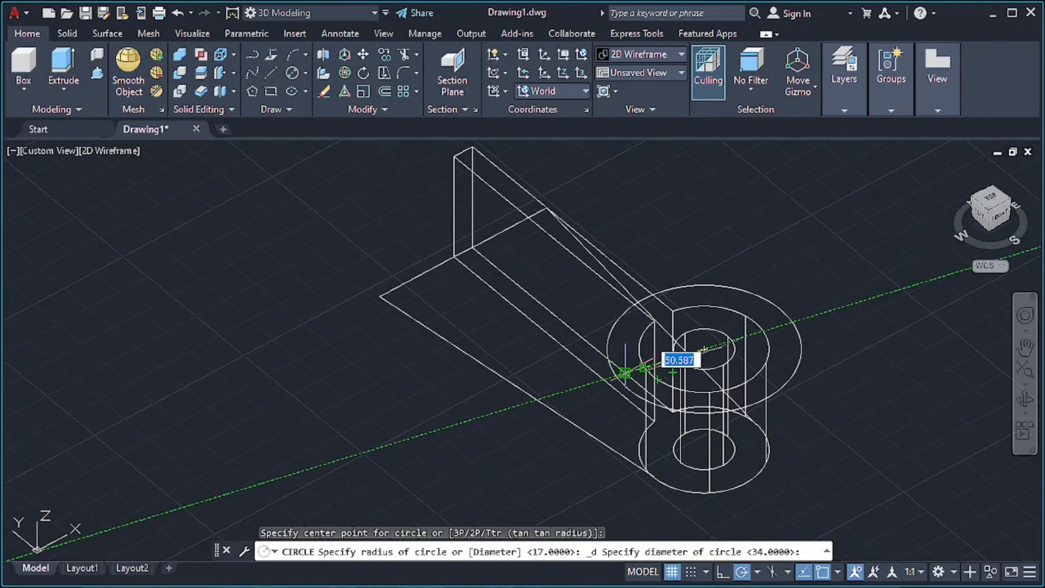
pyautogui.write('44')
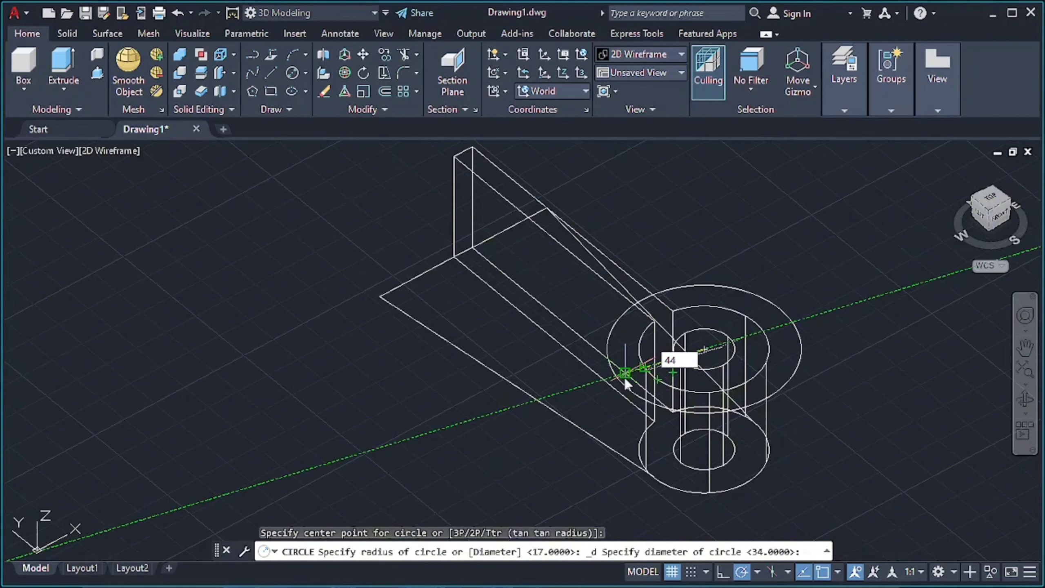
pyautogui.press('Return')
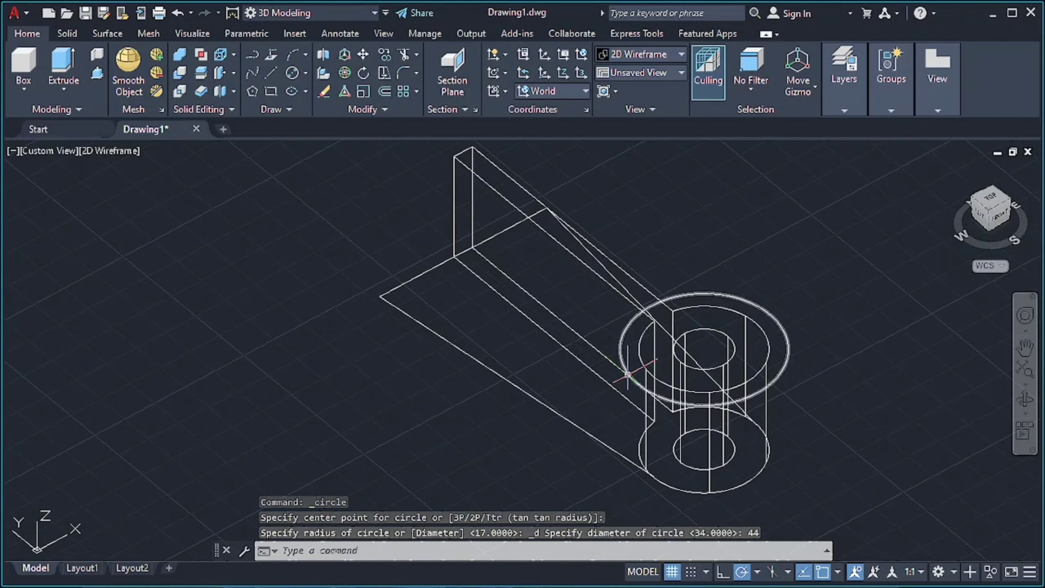
pyautogui.moveTo(863, 420)
pyautogui.keyDown('shift'); pyautogui.mouseDown(button='middle')
pyautogui.moveTo(843, 396)
pyautogui.moveTo(927, 402)
pyautogui.moveTo(700, 498)
pyautogui.mouseUp(button='middle'); pyautogui.keyUp('shift')
# - Attempt Press/Pull on the top circular face, then cancel and reorient the view
pyautogui.click(157, 74)
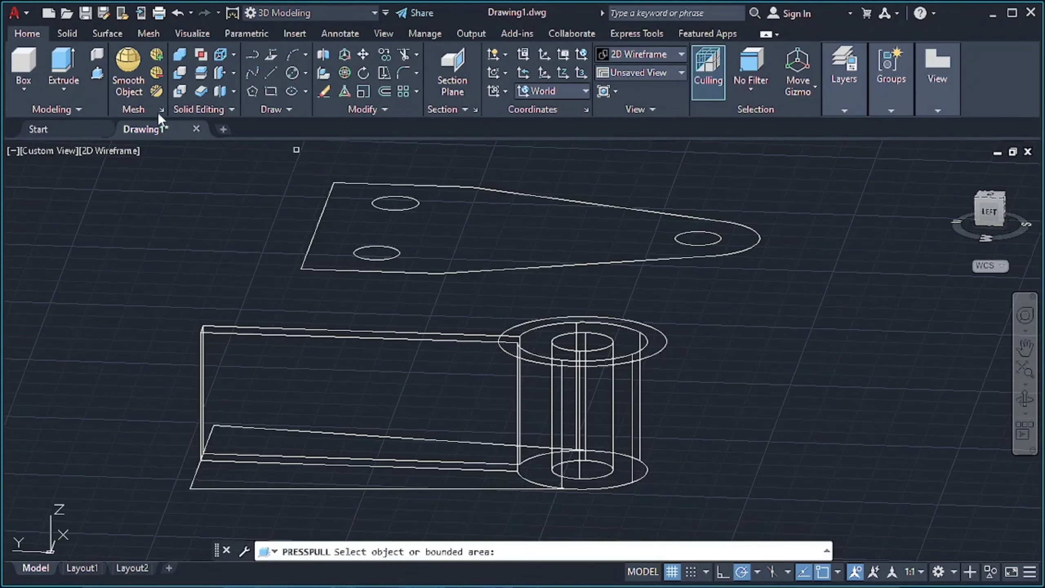
pyautogui.keyDown('shift'); pyautogui.moveTo(679, 350); pyautogui.dragTo(607, 177, button='middle'); pyautogui.keyUp('shift')
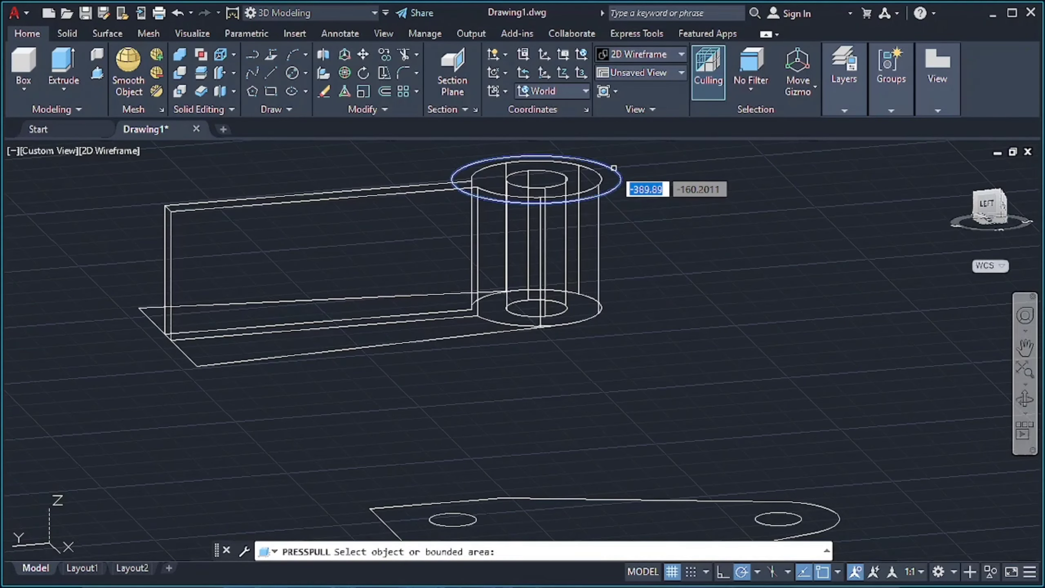
pyautogui.click(607, 177)
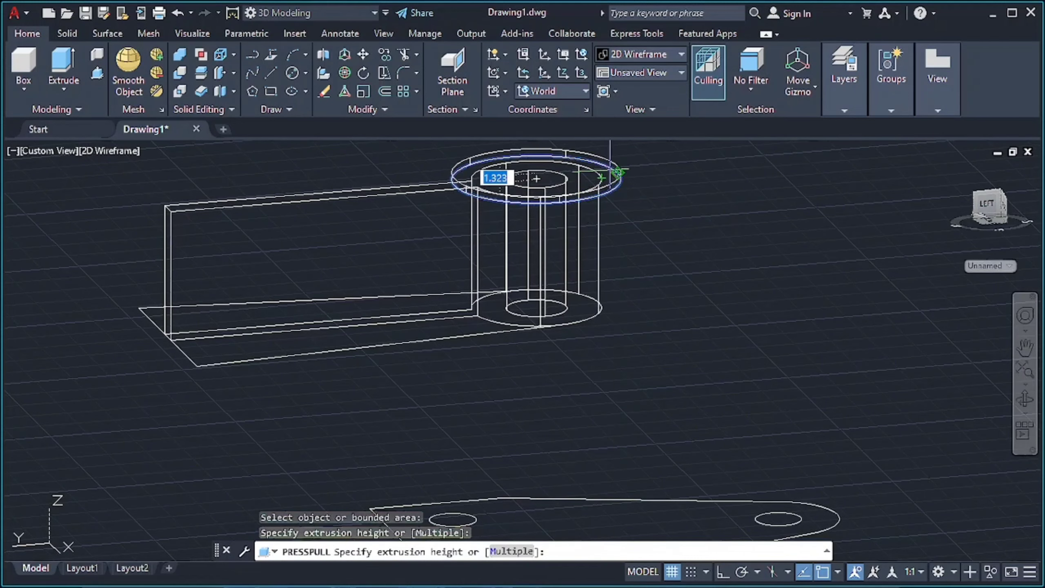
pyautogui.press('Escape')
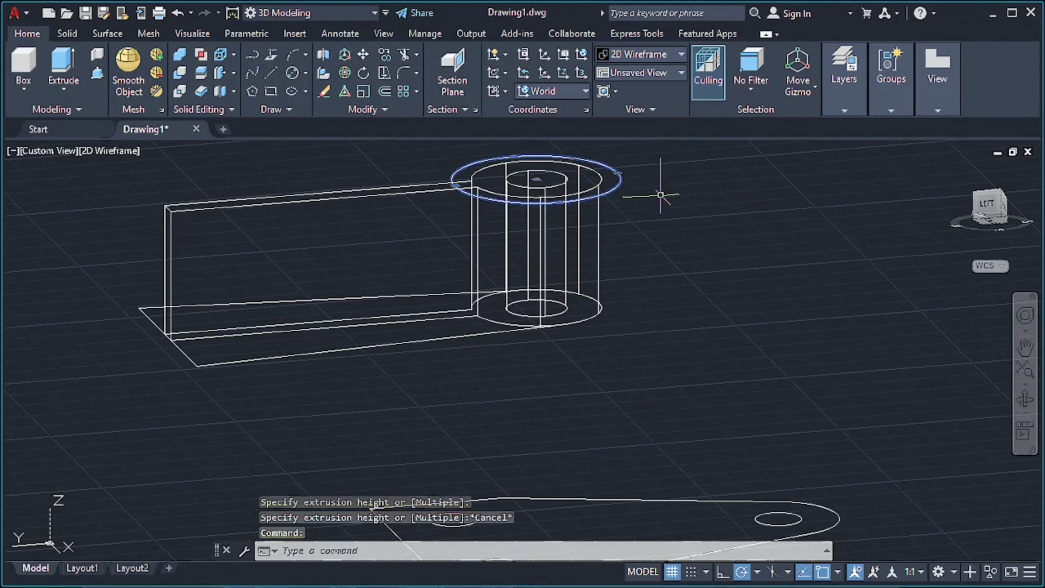
pyautogui.keyDown('shift'); pyautogui.moveTo(658, 190); pyautogui.dragTo(674, 290, button='middle'); pyautogui.keyUp('shift')
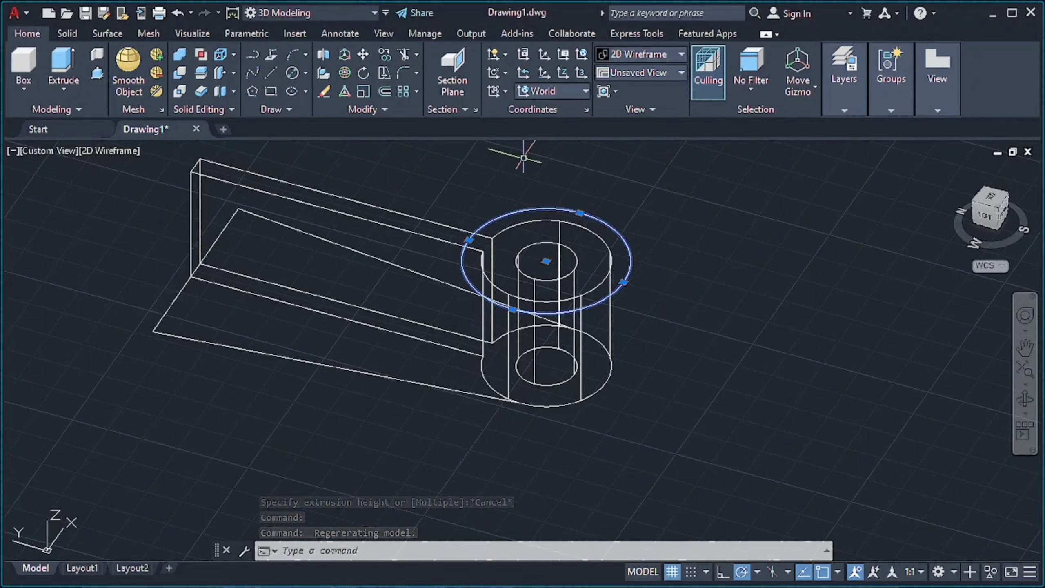
pyautogui.press('Escape')
# - Draw a 34-diameter circle concentric with the hole atop the hub
pyautogui.click(292, 73)
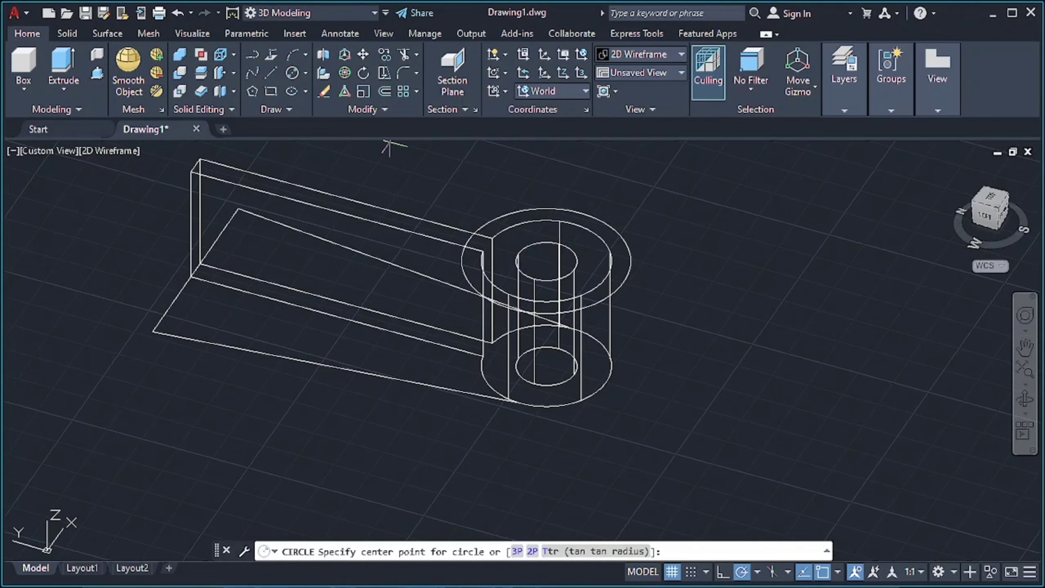
pyautogui.click(545, 261)
pyautogui.click(486, 252)
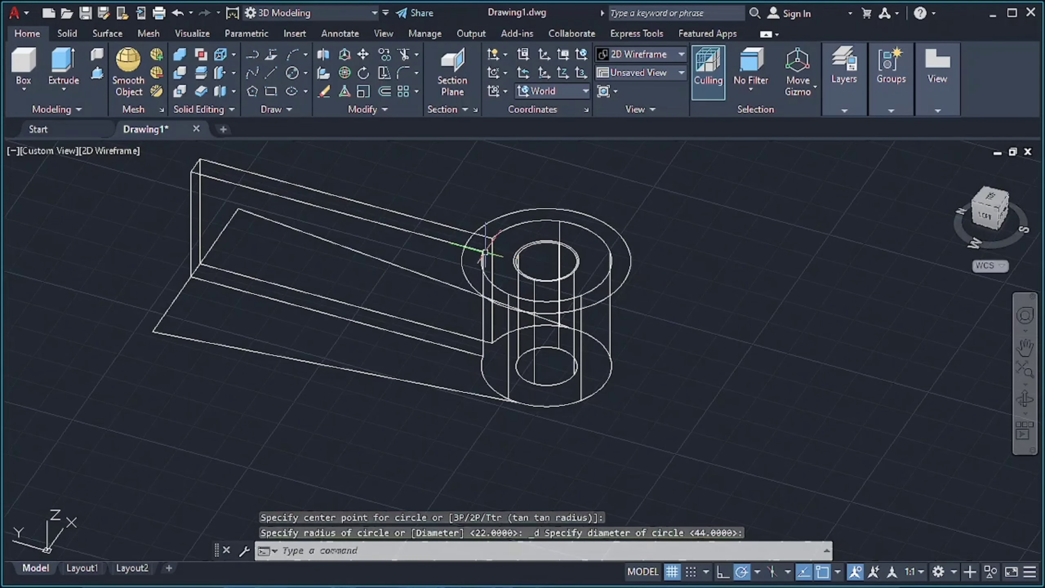
pyautogui.click(292, 72)
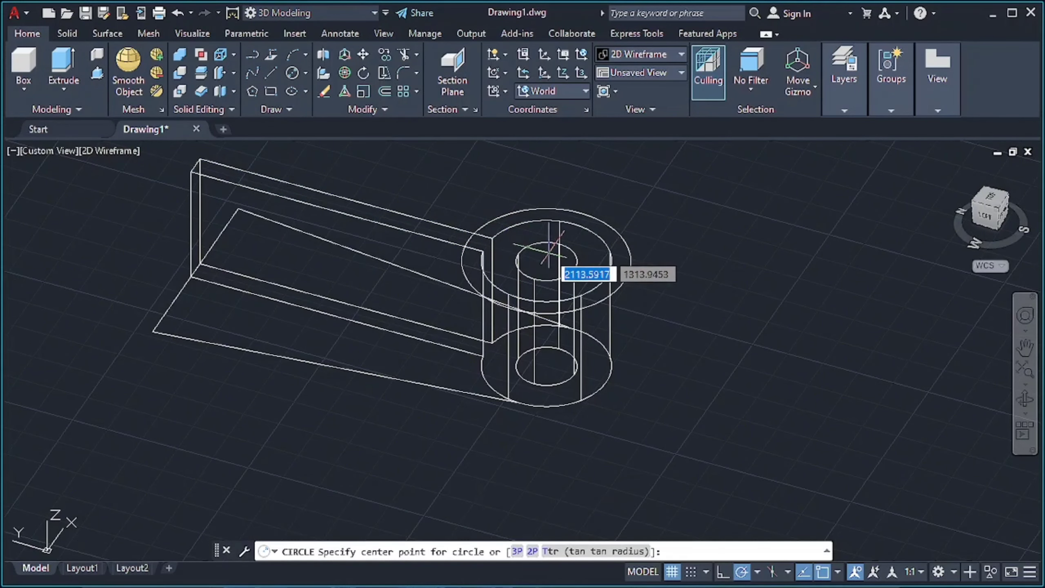
pyautogui.click(546, 261)
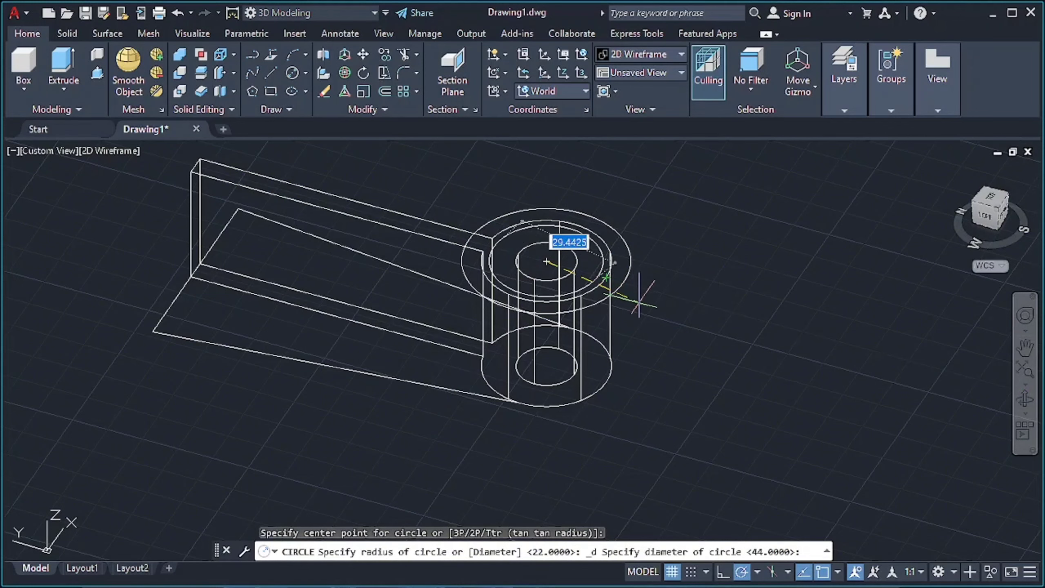
pyautogui.write('34')
pyautogui.press('Return')
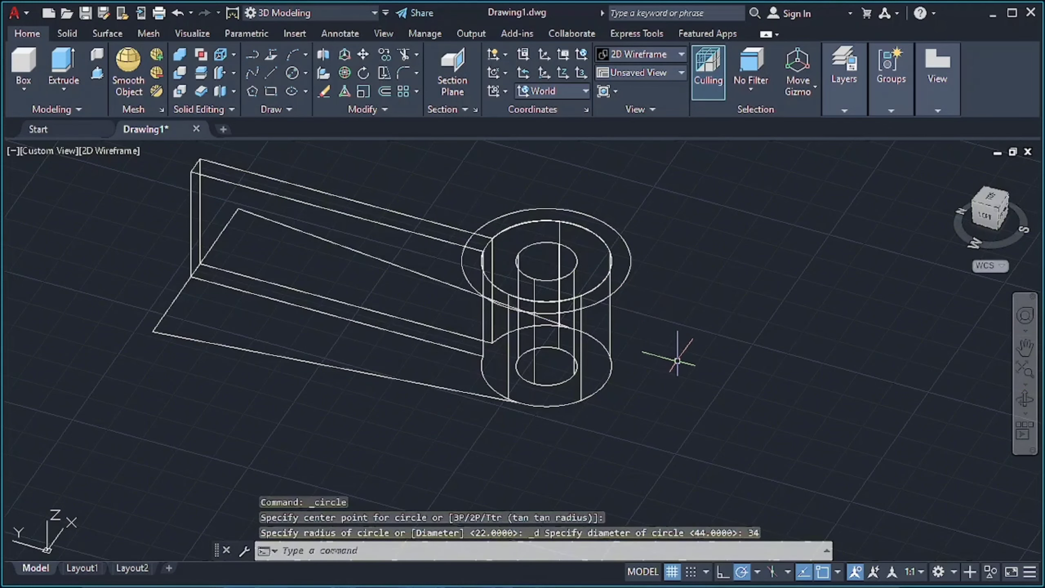
pyautogui.click(97, 73)
pyautogui.moveTo(684, 354)
pyautogui.keyDown('shift'); pyautogui.mouseDown(button='middle')
pyautogui.moveTo(672, 241)
pyautogui.moveTo(621, 170)
pyautogui.mouseUp(button='middle'); pyautogui.keyUp('shift')
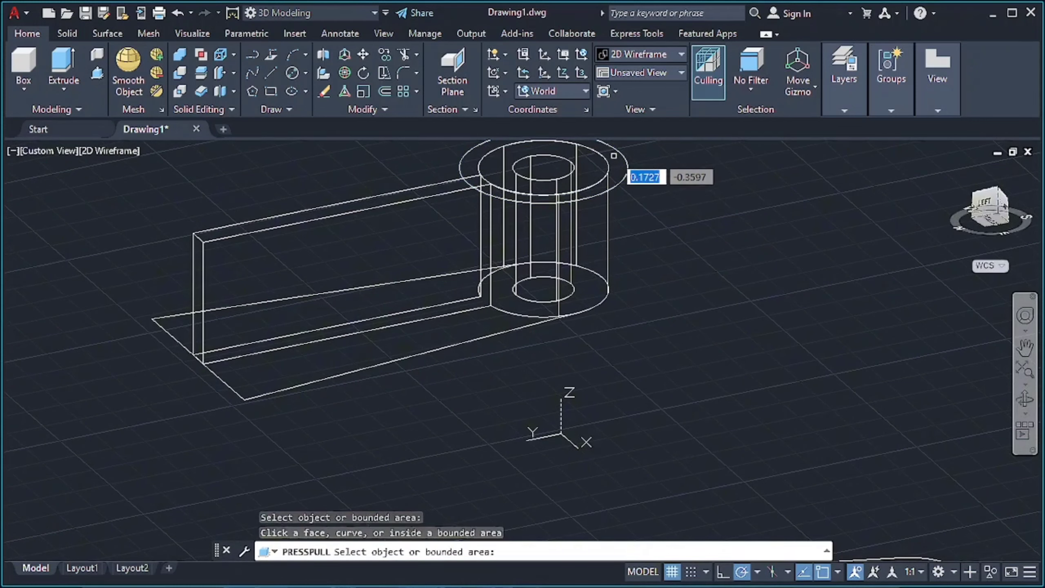
# - Press-pull the outer top ring up 6 units into a collar
pyautogui.click(619, 159)
pyautogui.write('6')
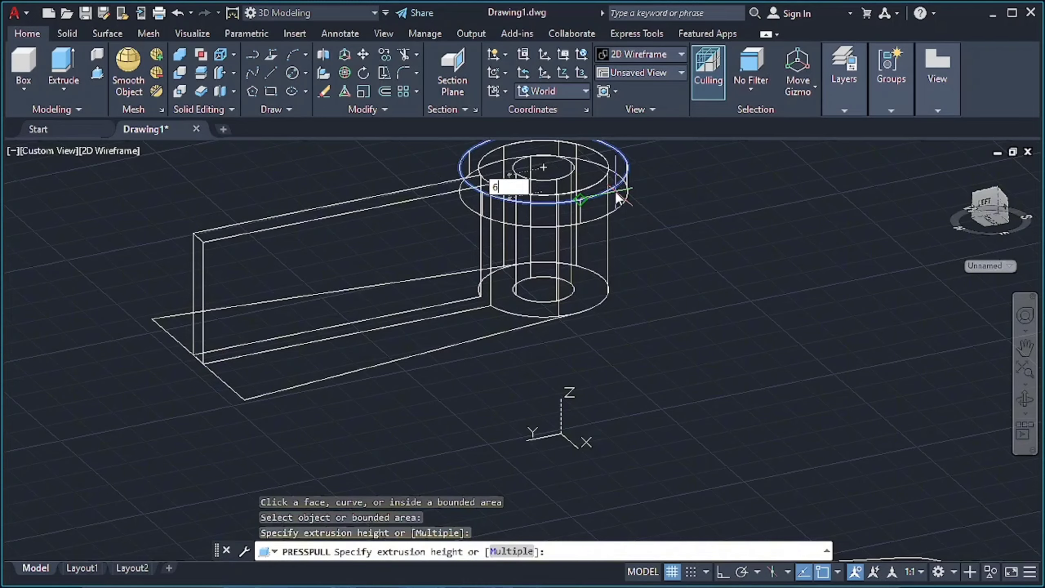
pyautogui.press('Return')
pyautogui.press('Return')
# - Preview the model in Shades of Gray, then return to 2D Wireframe
pyautogui.click(644, 53)
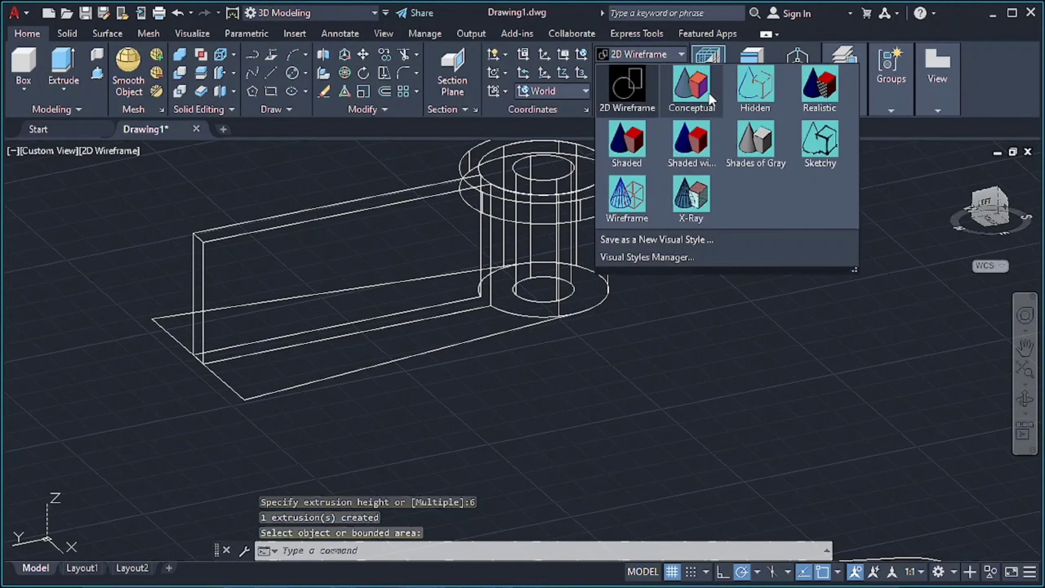
pyautogui.click(692, 138)
pyautogui.moveTo(738, 227)
pyautogui.keyDown('shift'); pyautogui.mouseDown(button='middle')
pyautogui.moveTo(742, 292)
pyautogui.moveTo(770, 348)
pyautogui.moveTo(721, 379)
pyautogui.moveTo(718, 256)
pyautogui.moveTo(791, 322)
pyautogui.mouseUp(button='middle'); pyautogui.keyUp('shift')
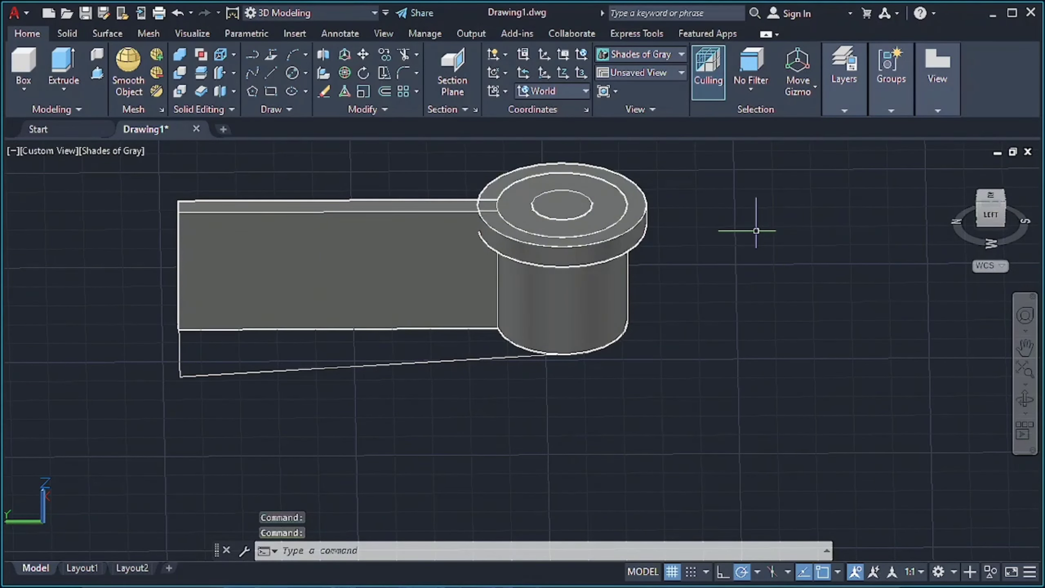
pyautogui.click(642, 54)
pyautogui.click(613, 92)
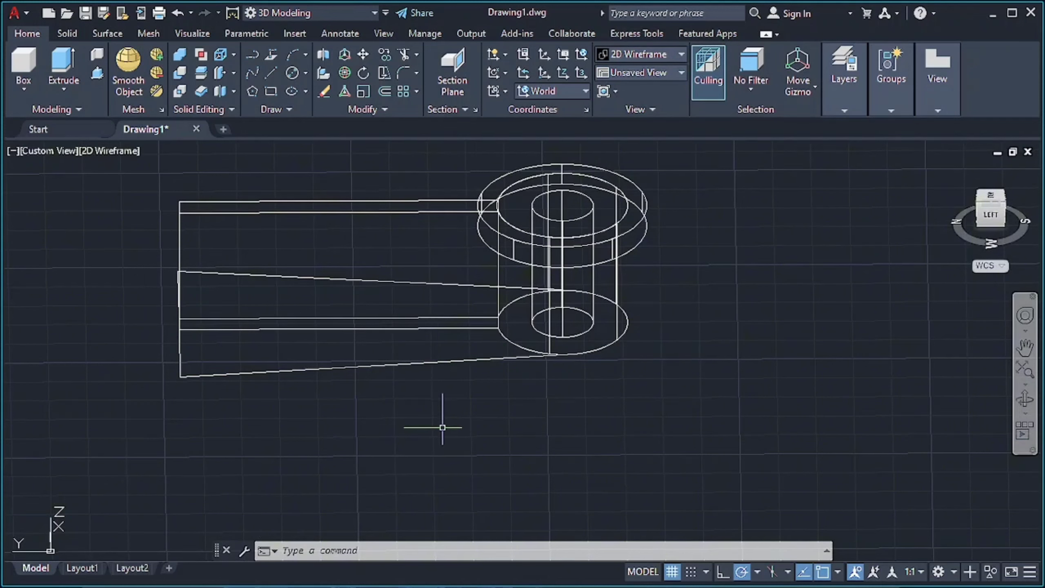
pyautogui.scroll(3, 442, 428)
pyautogui.moveTo(443, 427)
pyautogui.keyDown('shift'); pyautogui.mouseDown(button='middle')
pyautogui.moveTo(443, 310)
pyautogui.moveTo(297, 322)
pyautogui.mouseUp(button='middle'); pyautogui.keyUp('shift')
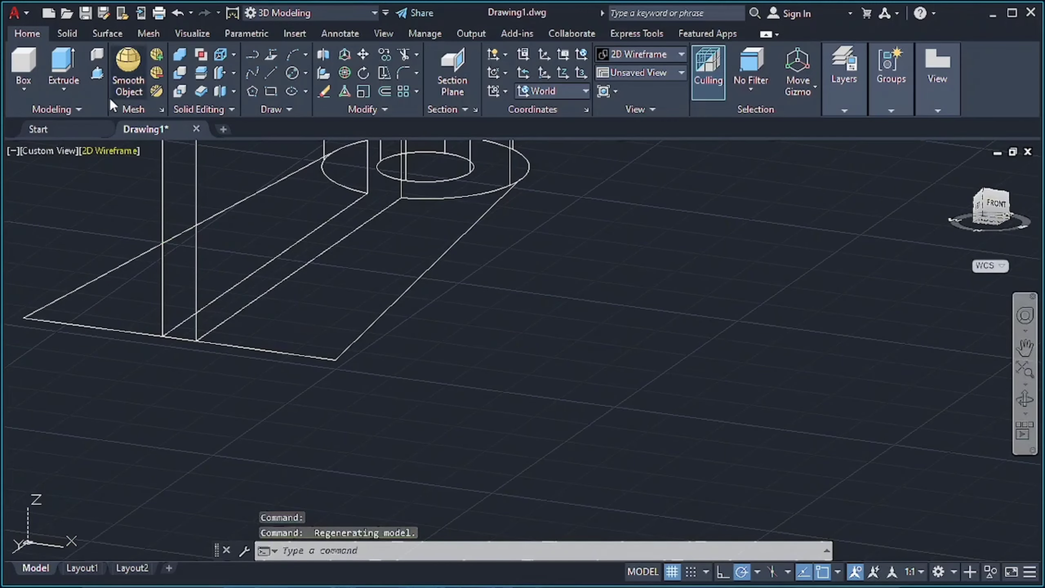
pyautogui.click(96, 73)
# - Thicken both flat base strips by 6 units
pyautogui.click(135, 288)
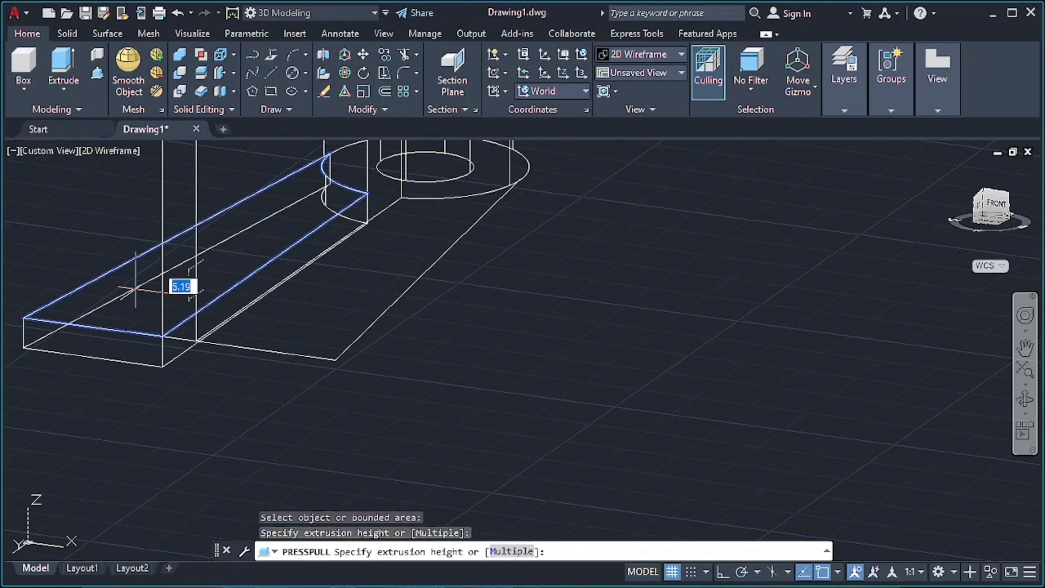
pyautogui.write('6')
pyautogui.press('Return')
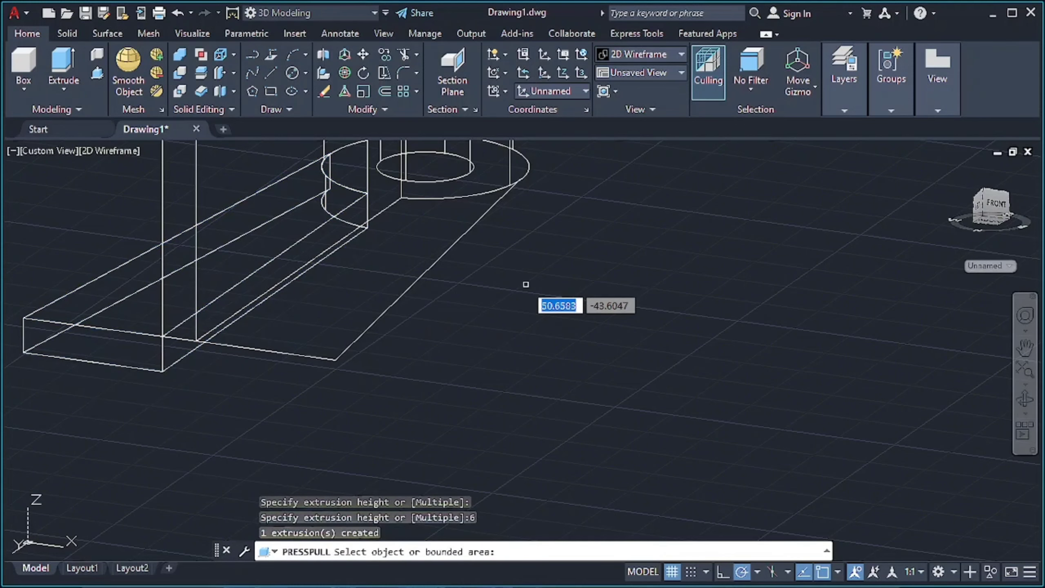
pyautogui.keyDown('shift'); pyautogui.moveTo(525, 280); pyautogui.dragTo(407, 276, button='middle'); pyautogui.keyUp('shift')
pyautogui.click(404, 267)
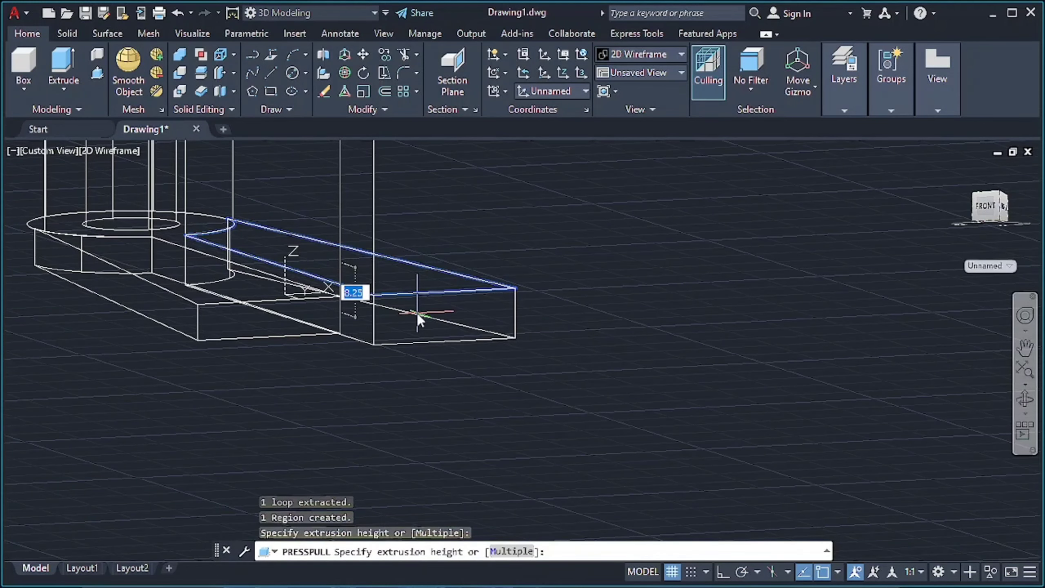
pyautogui.write('6')
pyautogui.press('Return')
# - Extend the ring-and-strip region 47 units downward
pyautogui.moveTo(518, 178)
pyautogui.keyDown('shift'); pyautogui.mouseDown(button='middle')
pyautogui.moveTo(652, 161)
pyautogui.moveTo(641, 203)
pyautogui.mouseUp(button='middle'); pyautogui.keyUp('shift')
pyautogui.click(637, 199)
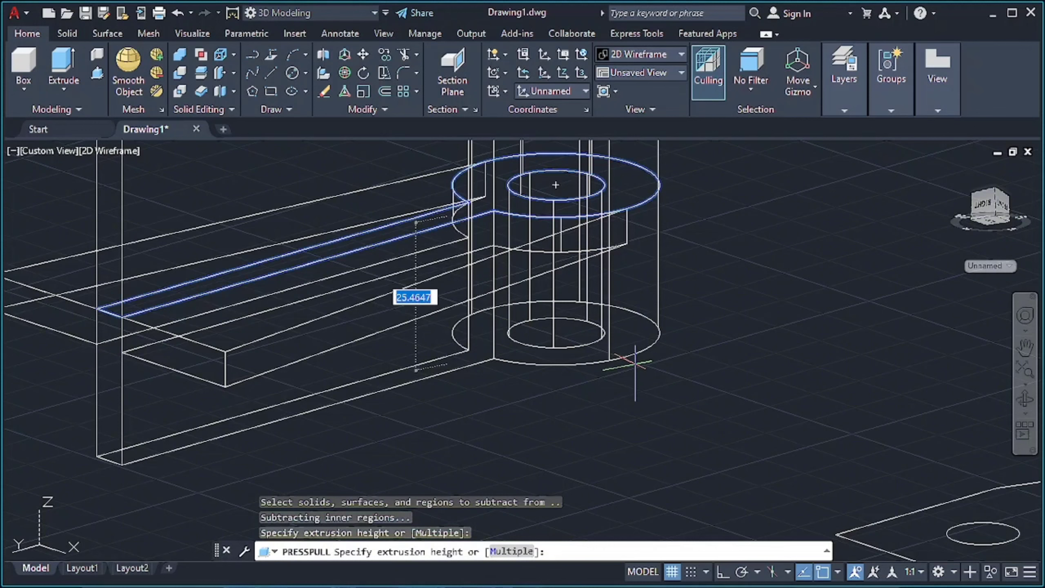
pyautogui.write('47')
pyautogui.press('Return')
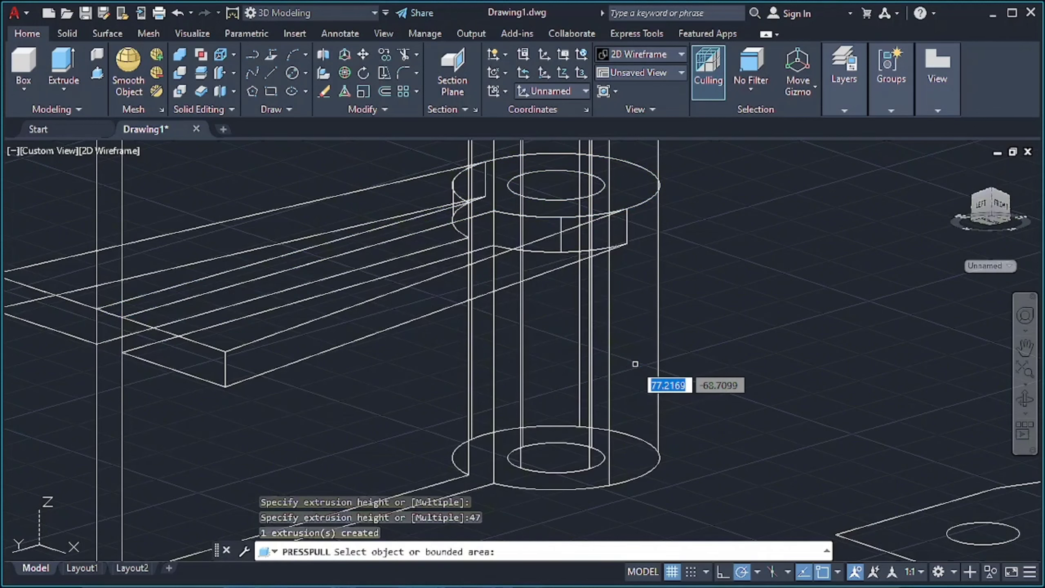
pyautogui.moveTo(763, 397); pyautogui.dragTo(683, 322, button='middle')
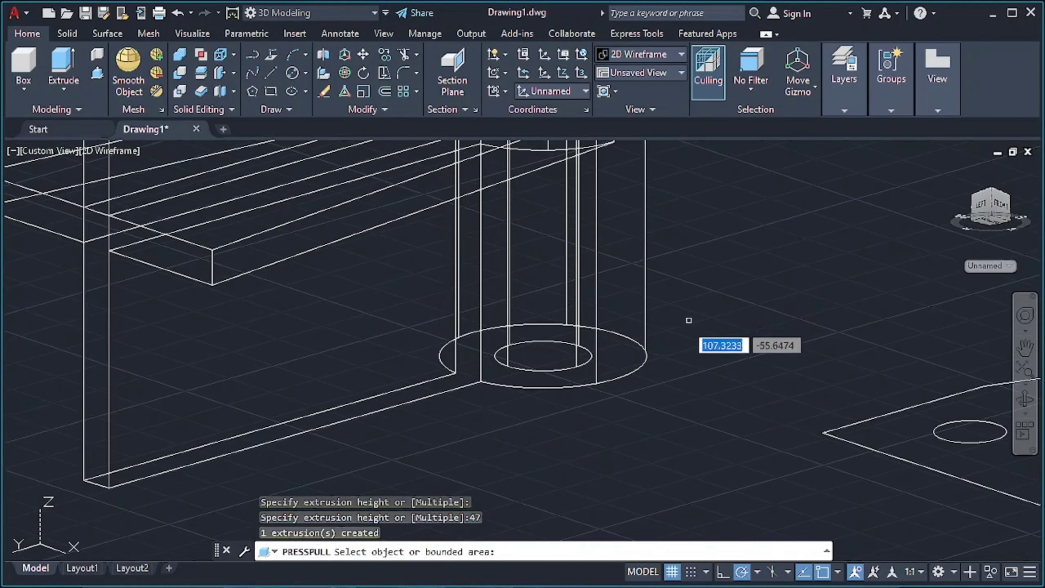
# - Draw a 44-diameter circle centred at the boss base
pyautogui.click(306, 73)
pyautogui.click(325, 152)
pyautogui.click(543, 356)
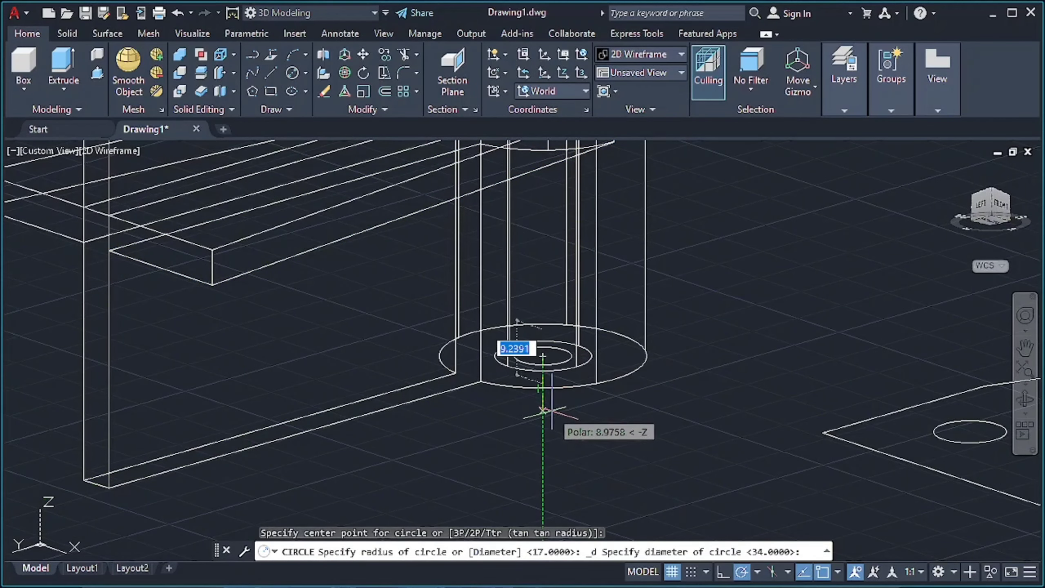
pyautogui.write('44')
pyautogui.press('Return')
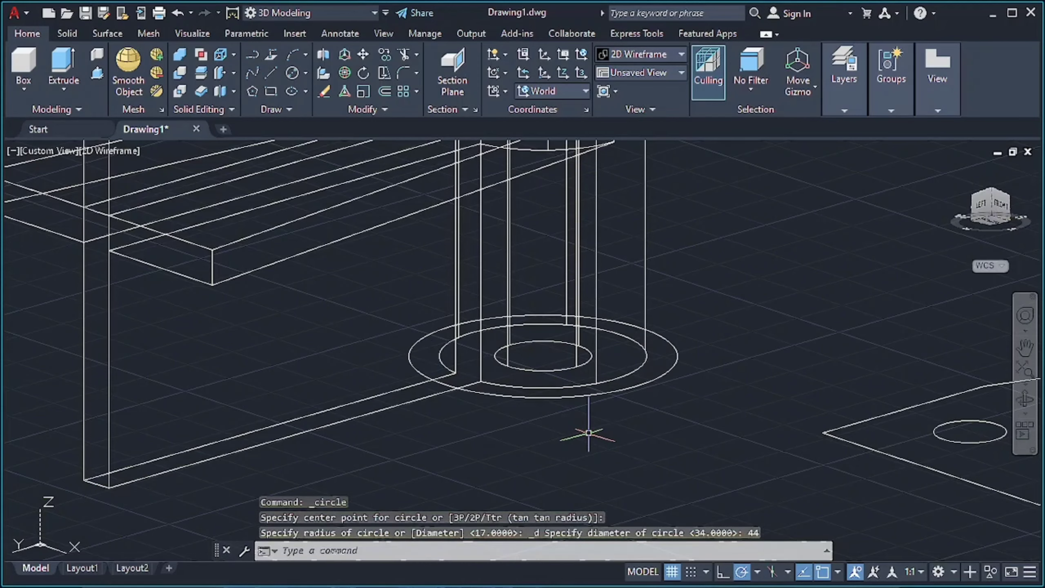
pyautogui.moveTo(731, 236)
pyautogui.keyDown('shift'); pyautogui.mouseDown(button='middle')
pyautogui.moveTo(731, 279)
pyautogui.moveTo(688, 215)
pyautogui.mouseUp(button='middle'); pyautogui.keyUp('shift')
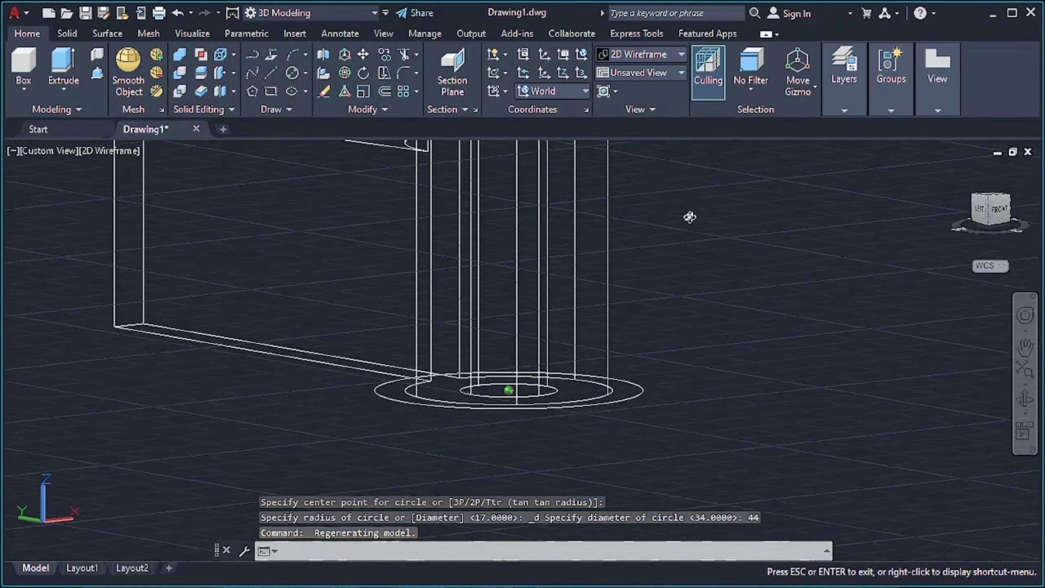
pyautogui.scroll(3, 689, 215)
# - Press-pull the new 44-diameter ring up 6 units
pyautogui.click(97, 74)
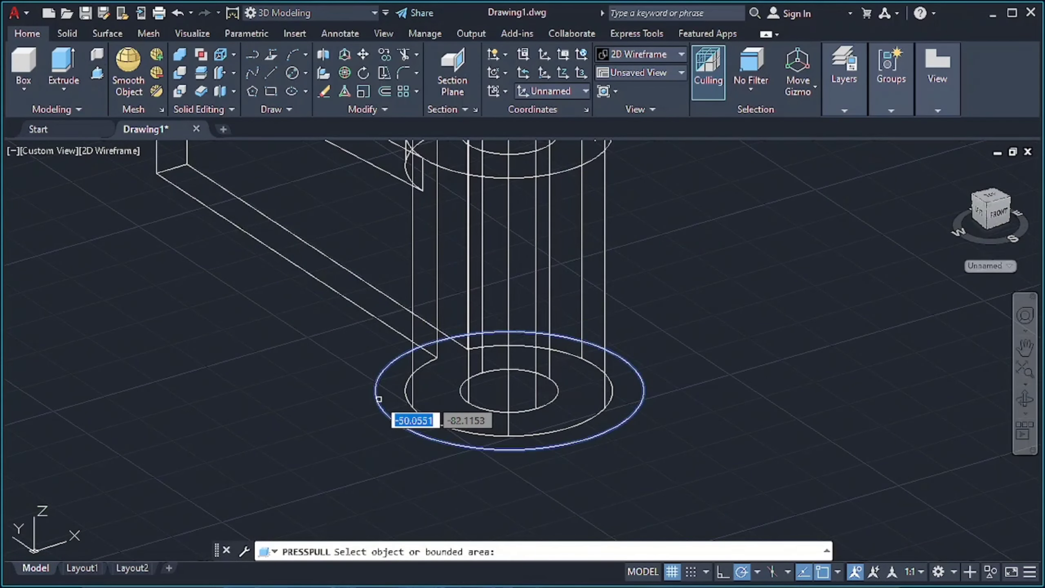
pyautogui.click(384, 411)
pyautogui.write('6')
pyautogui.press('Return')
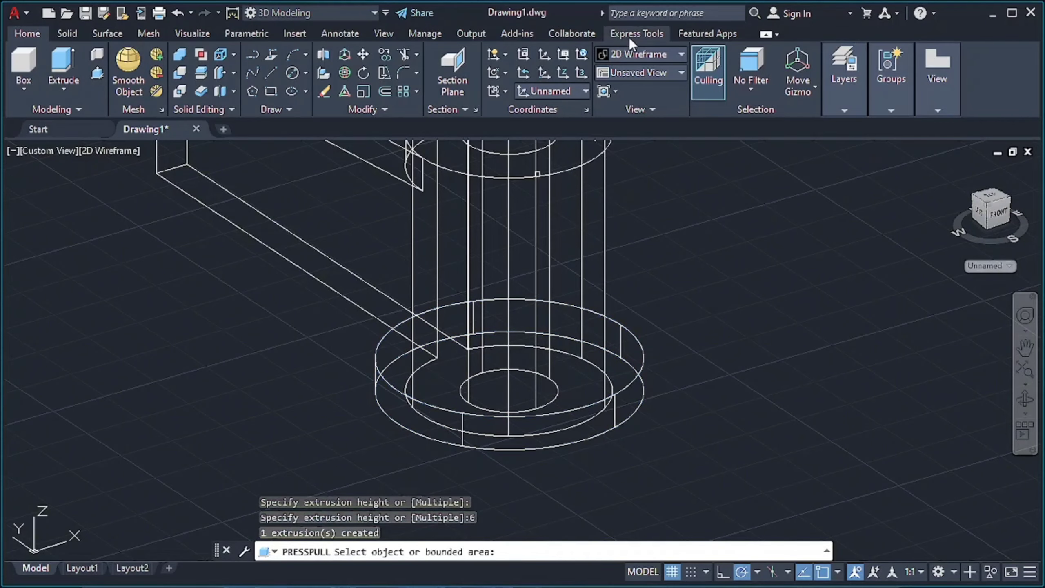
# - Show the whole part in Shades of Gray and zoom out
pyautogui.click(681, 54)
pyautogui.keyDown('shift'); pyautogui.moveTo(715, 374); pyautogui.dragTo(804, 315, button='middle'); pyautogui.keyUp('shift')
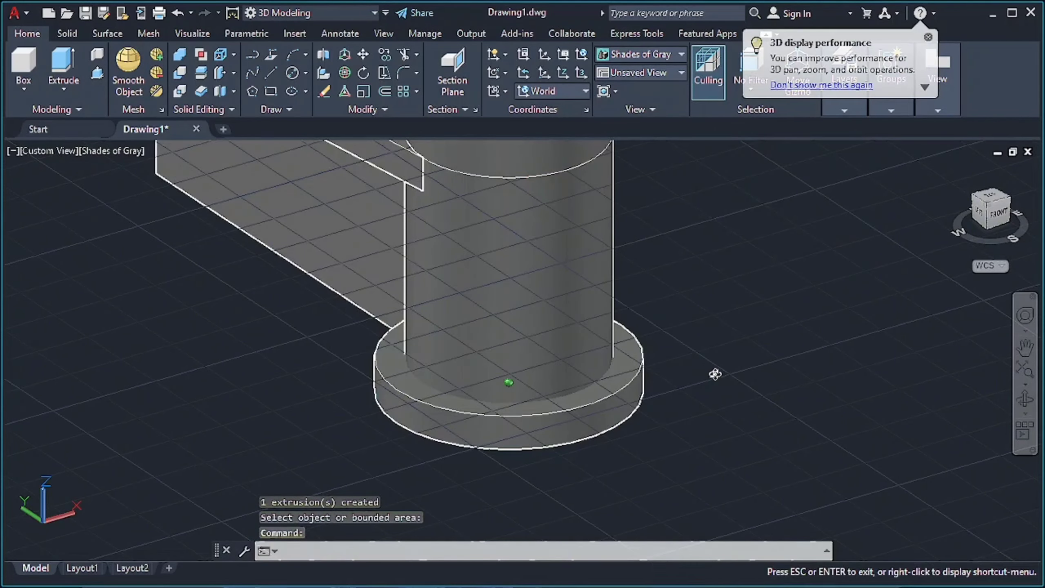
pyautogui.scroll(-1, 871, 350)
pyautogui.scroll(-3, 863, 334)
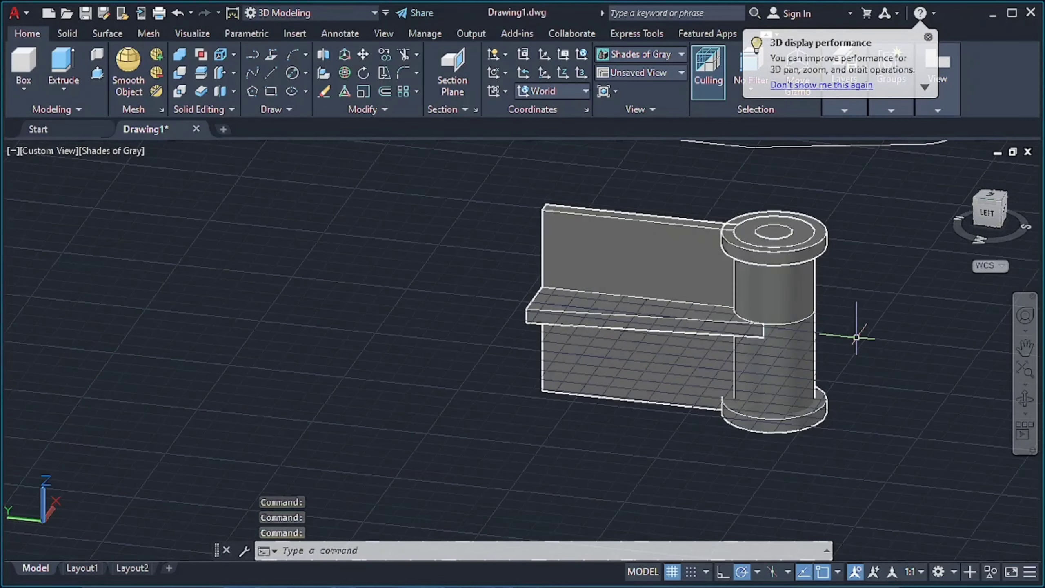
pyautogui.scroll(1, 864, 334)
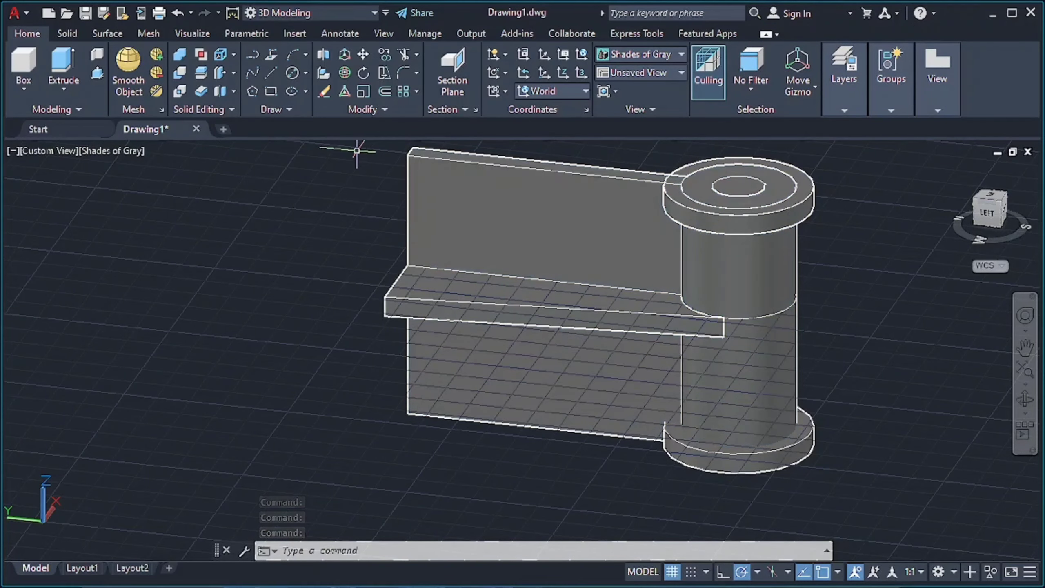
pyautogui.scroll(-3, 411, 173)
# - Extrude the flat three-hole profile into a 6-thick plate
pyautogui.moveTo(700, 215); pyautogui.dragTo(669, 381, button='middle')
pyautogui.click(97, 73)
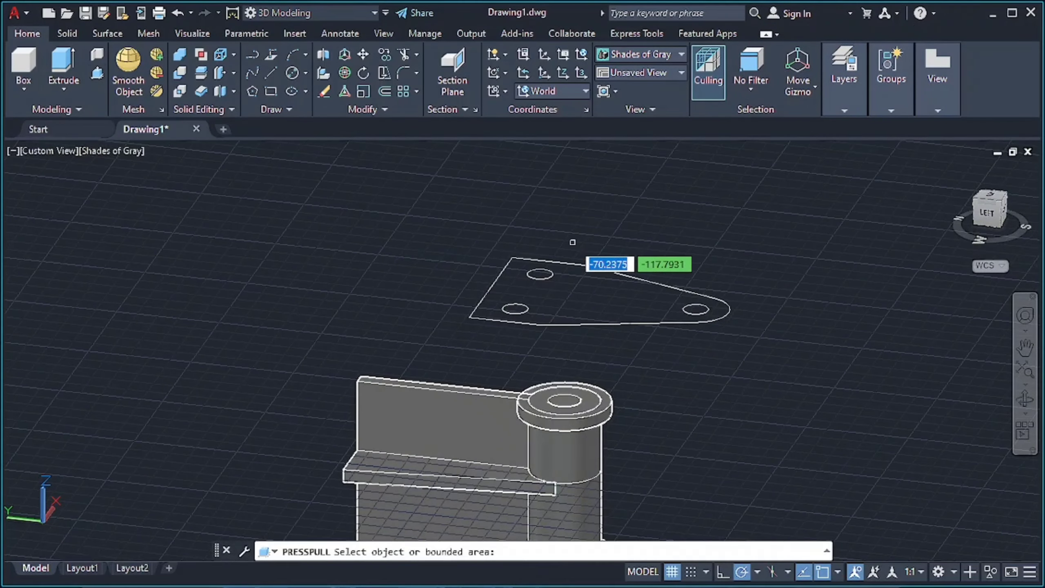
pyautogui.click(574, 284)
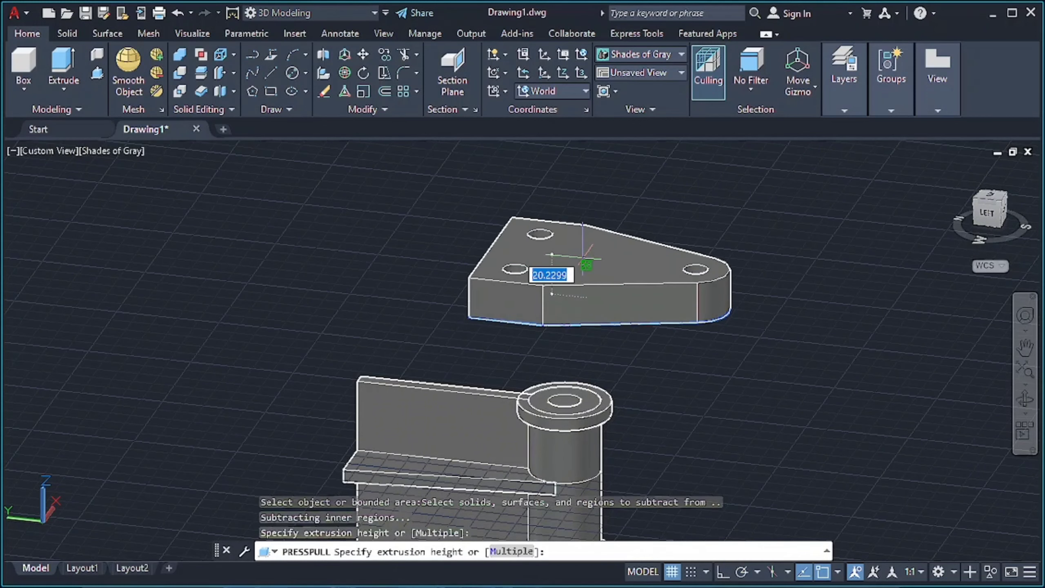
pyautogui.write('6')
pyautogui.press('Return')
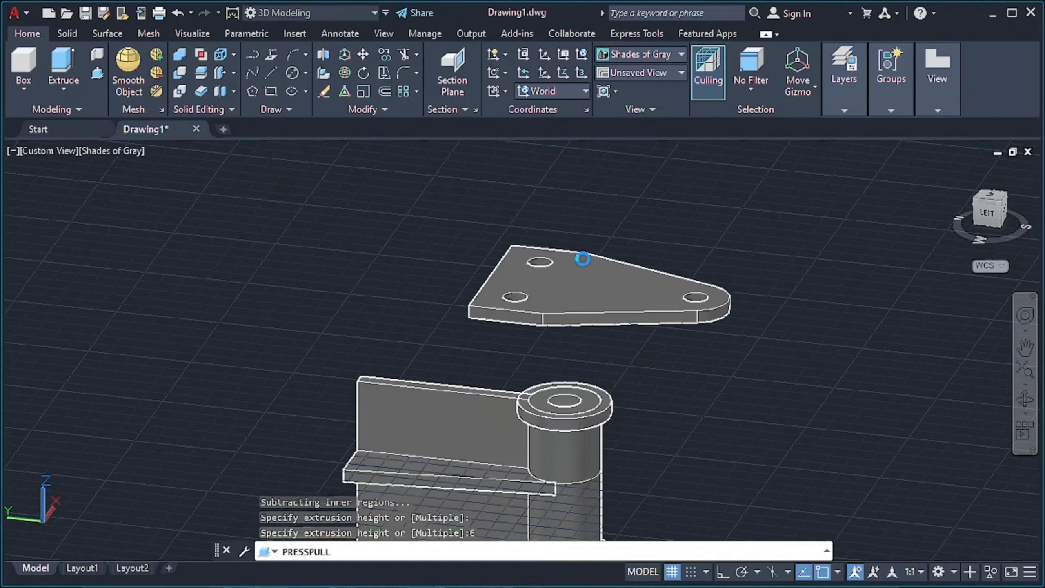
pyautogui.press('Return')
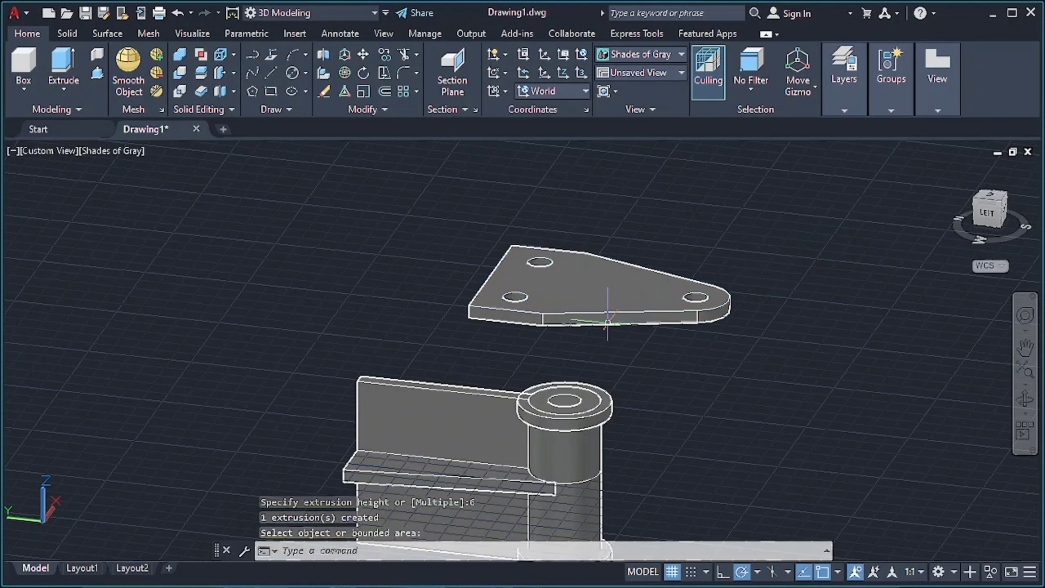
# - Rotate the plate 90° with 3DROTATE so it stands upright
pyautogui.click(600, 295)
pyautogui.click(347, 71)
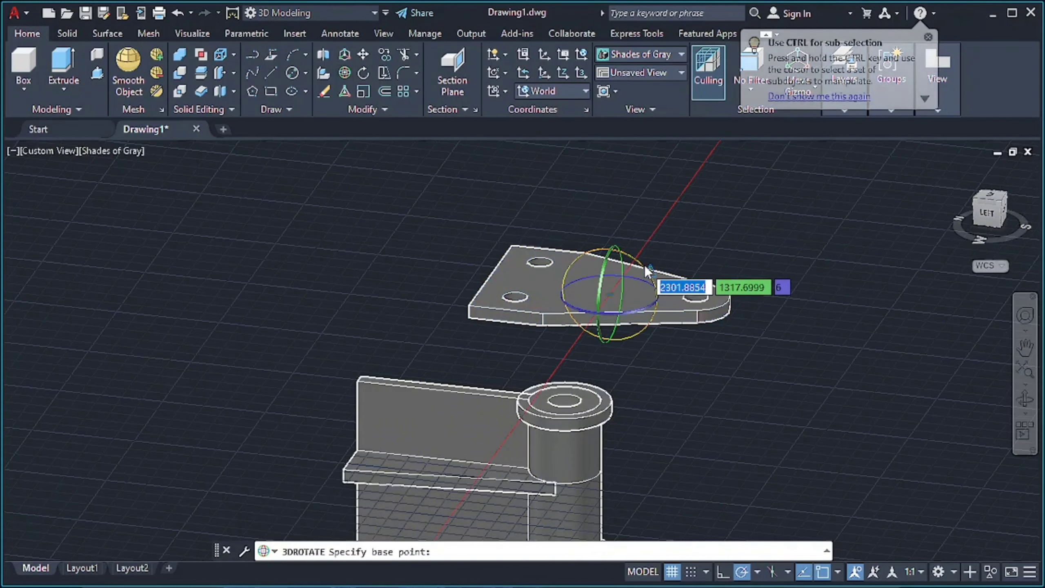
pyautogui.click(609, 295)
pyautogui.click(613, 263)
pyautogui.click(613, 225)
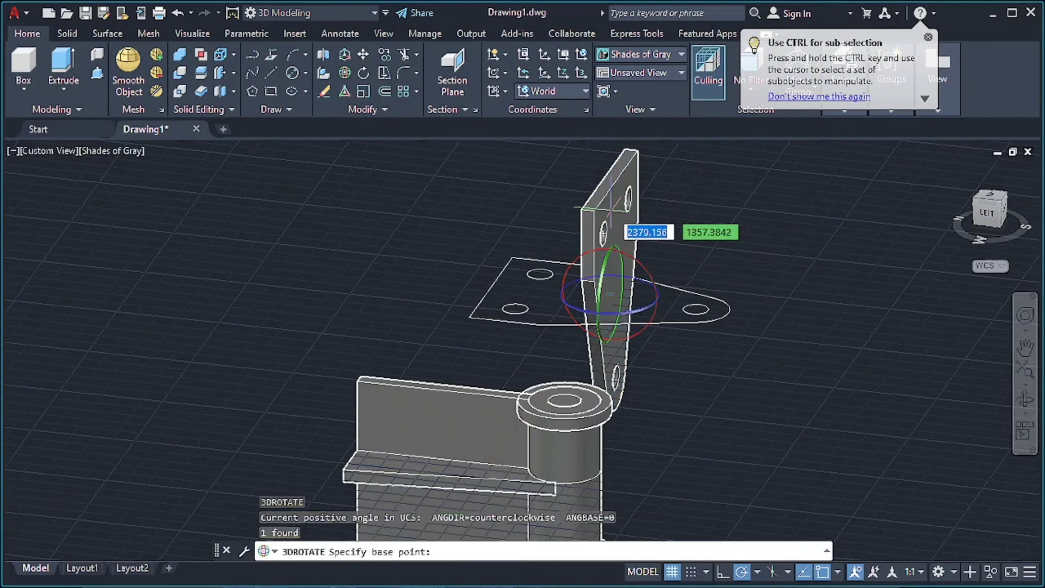
pyautogui.press('Escape')
# - Grip-move the upright plate along Z to a new height
pyautogui.keyDown('shift'); pyautogui.moveTo(742, 252); pyautogui.dragTo(784, 371, button='middle'); pyautogui.keyUp('shift')
pyautogui.click(785, 388)
pyautogui.click(787, 356)
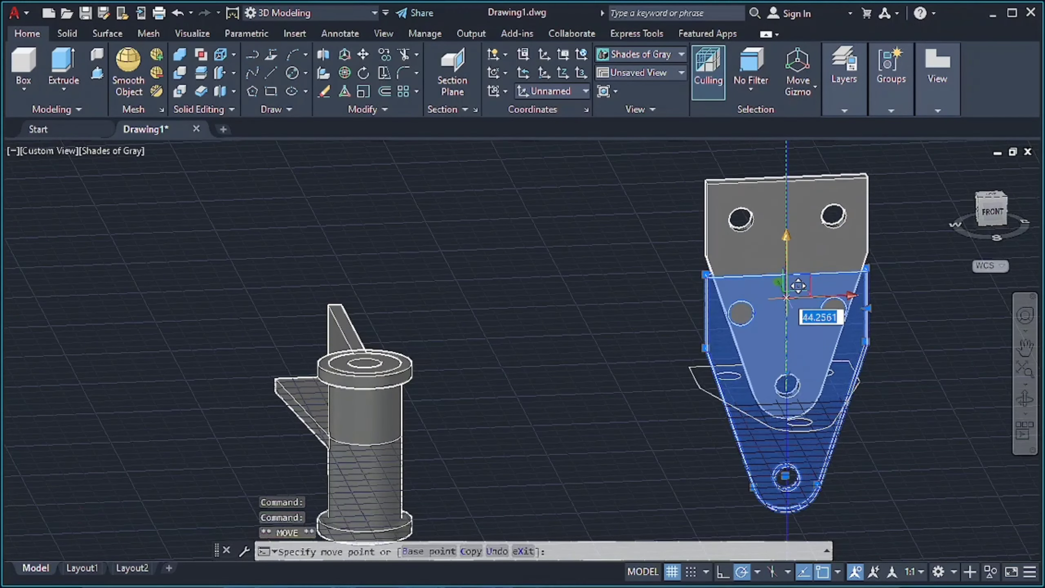
pyautogui.click(788, 358)
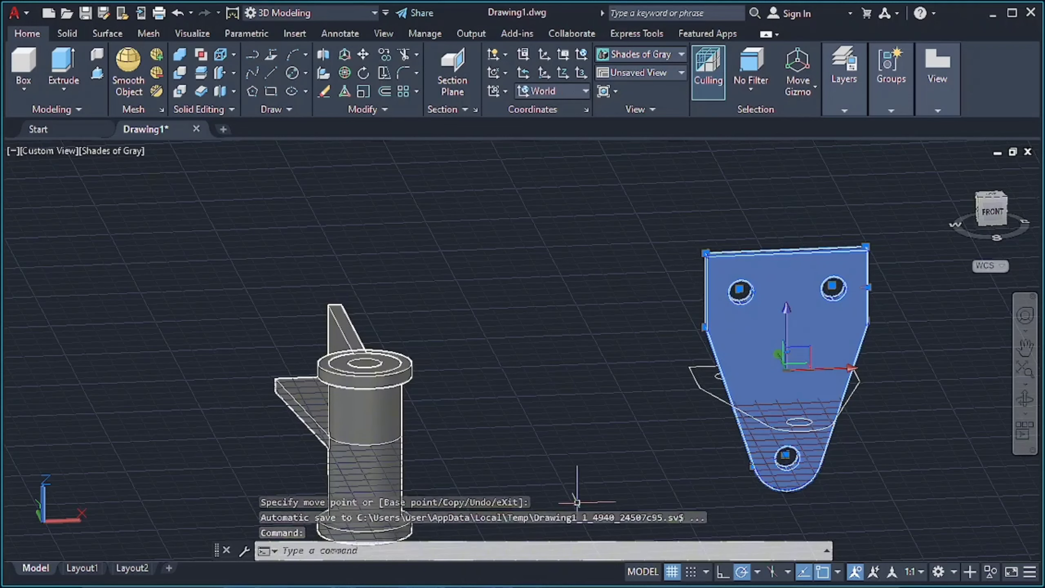
pyautogui.click(785, 312)
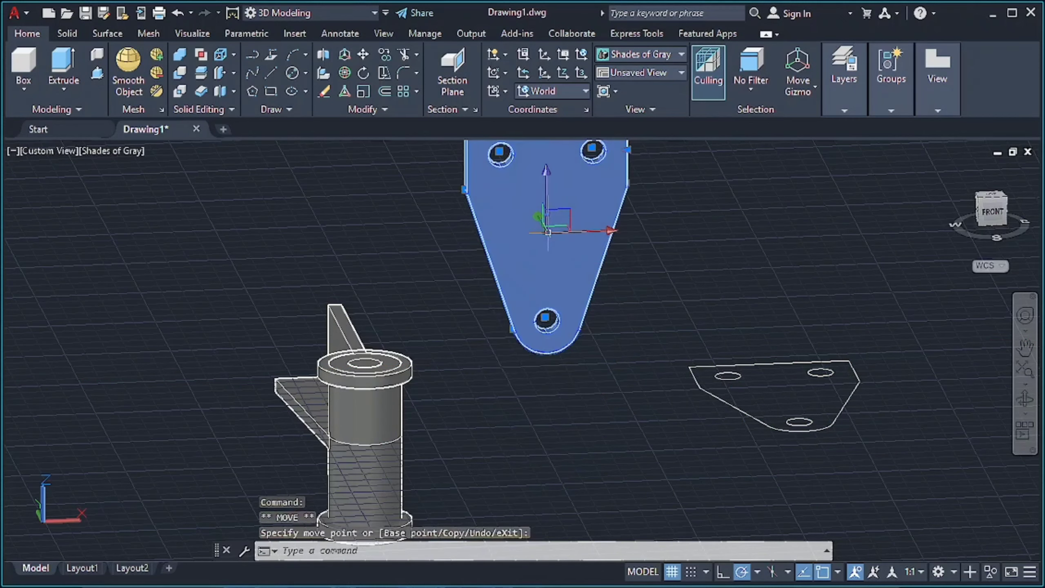
pyautogui.moveTo(541, 227)
pyautogui.keyDown('shift'); pyautogui.mouseDown(button='middle')
pyautogui.moveTo(555, 453)
pyautogui.moveTo(585, 447)
pyautogui.mouseUp(button='middle'); pyautogui.keyUp('shift')
pyautogui.press('Escape')
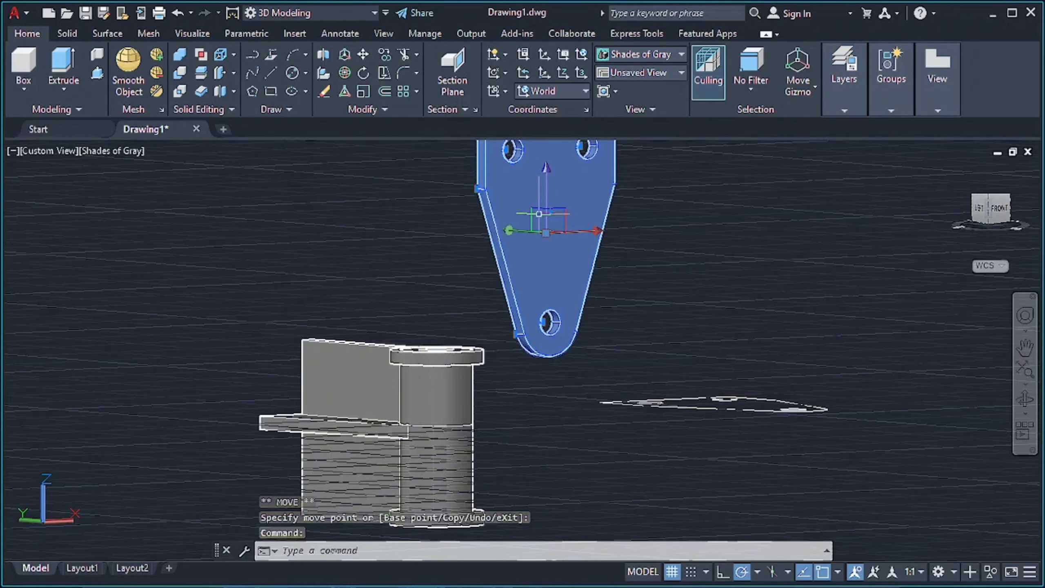
# - Undo an accidental stretch and reposition the plate vertically above the bracket
pyautogui.click(539, 214)
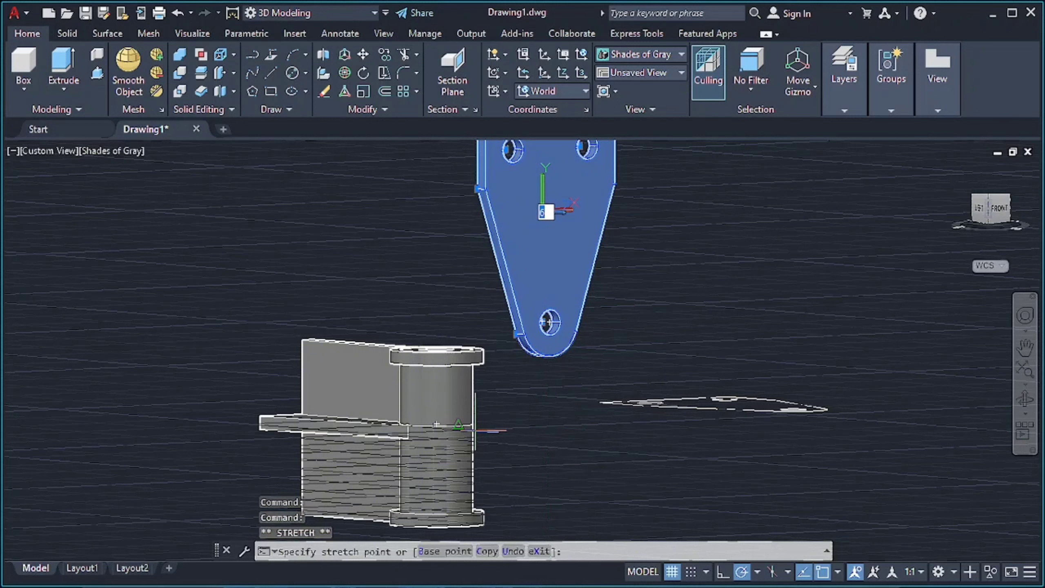
pyautogui.press('Return')
pyautogui.hotkey('ctrl', 'z')
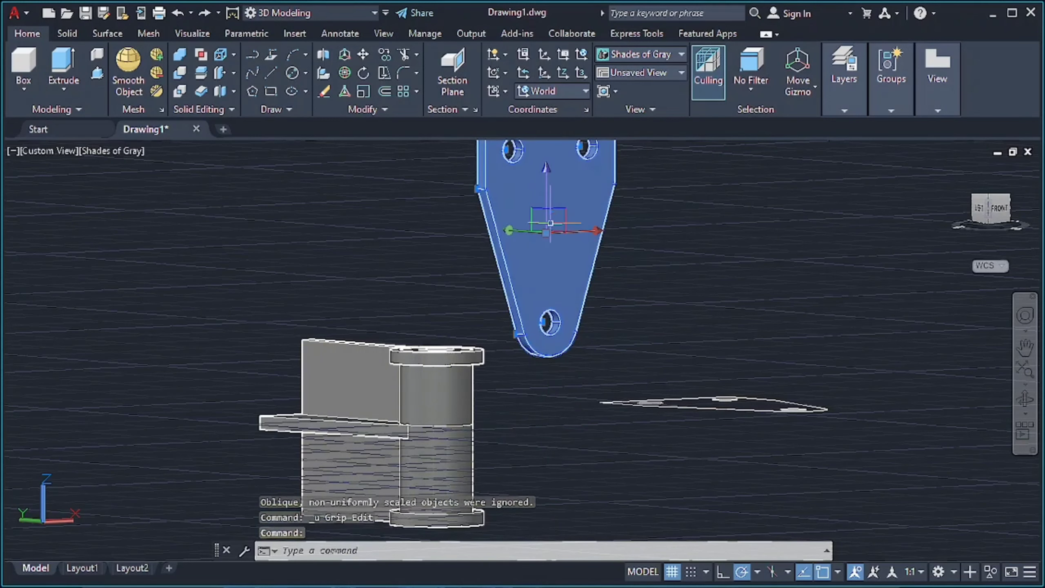
pyautogui.click(548, 184)
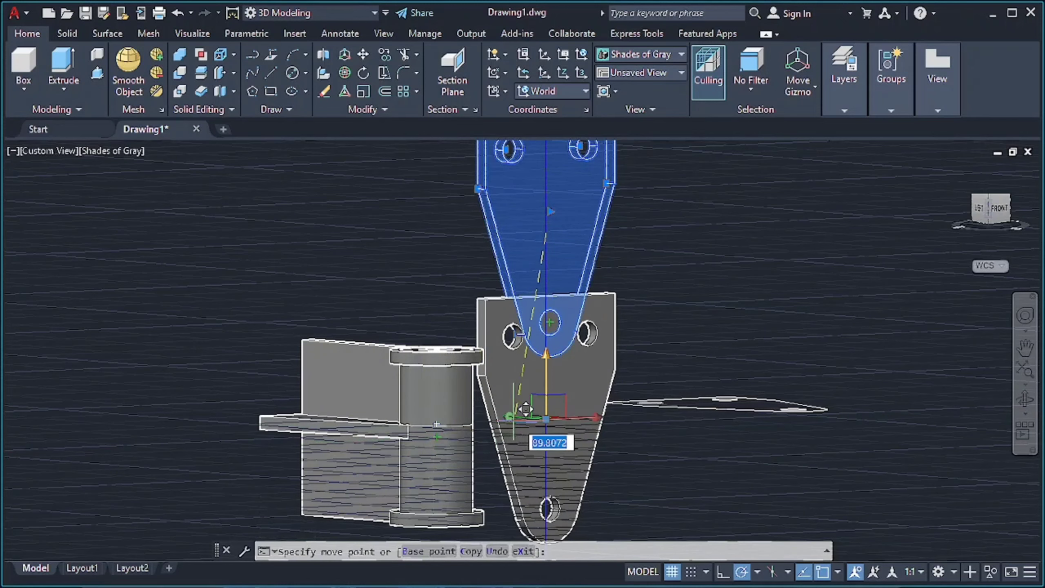
pyautogui.click(527, 425)
pyautogui.click(546, 364)
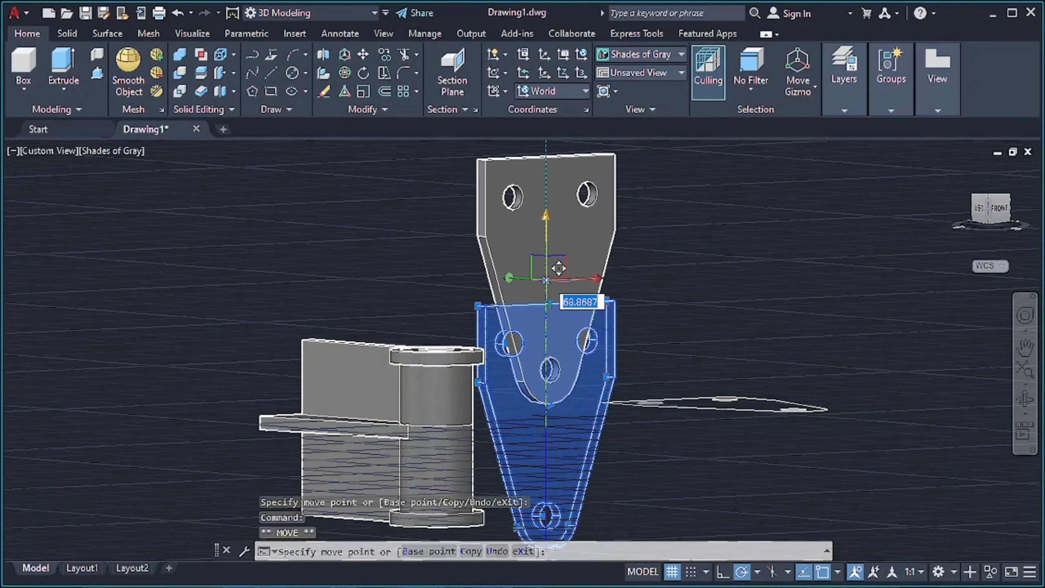
pyautogui.moveTo(338, 292)
pyautogui.keyDown('shift'); pyautogui.mouseDown(button='middle')
pyautogui.moveTo(327, 327)
pyautogui.moveTo(445, 207)
pyautogui.moveTo(516, 236)
pyautogui.moveTo(543, 299)
pyautogui.moveTo(564, 233)
pyautogui.moveTo(558, 292)
pyautogui.moveTo(691, 335)
pyautogui.moveTo(686, 428)
pyautogui.moveTo(649, 425)
pyautogui.moveTo(866, 425)
pyautogui.moveTo(873, 539)
pyautogui.moveTo(835, 495)
pyautogui.moveTo(807, 192)
pyautogui.moveTo(819, 256)
pyautogui.mouseUp(button='middle'); pyautogui.keyUp('shift')
pyautogui.press('Escape')
# - Draw a 16-diameter circle centred on the cylinder end, replacing a mistaken 8 circle
pyautogui.scroll(2, 504, 306)
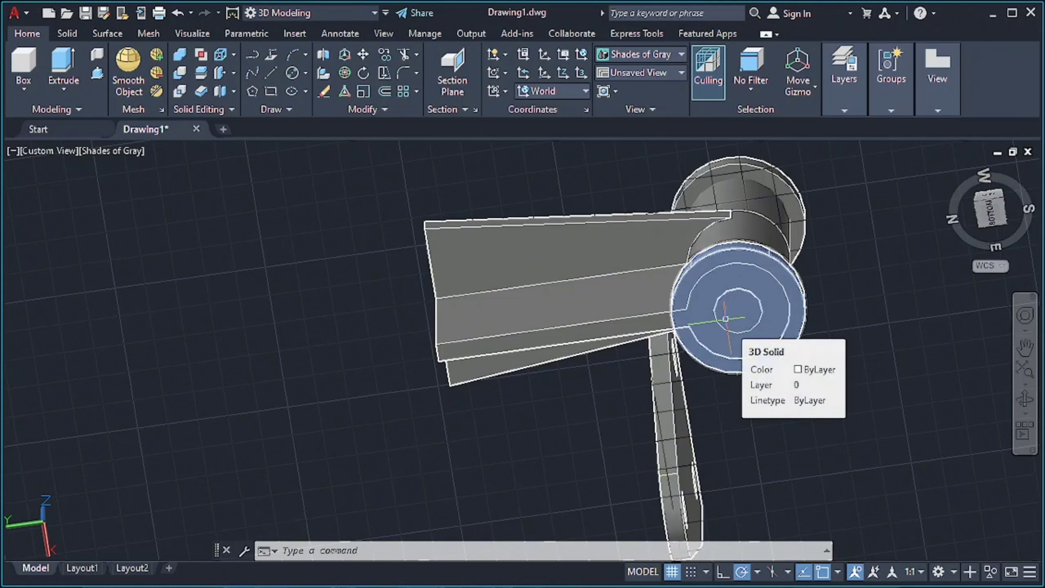
pyautogui.click(293, 73)
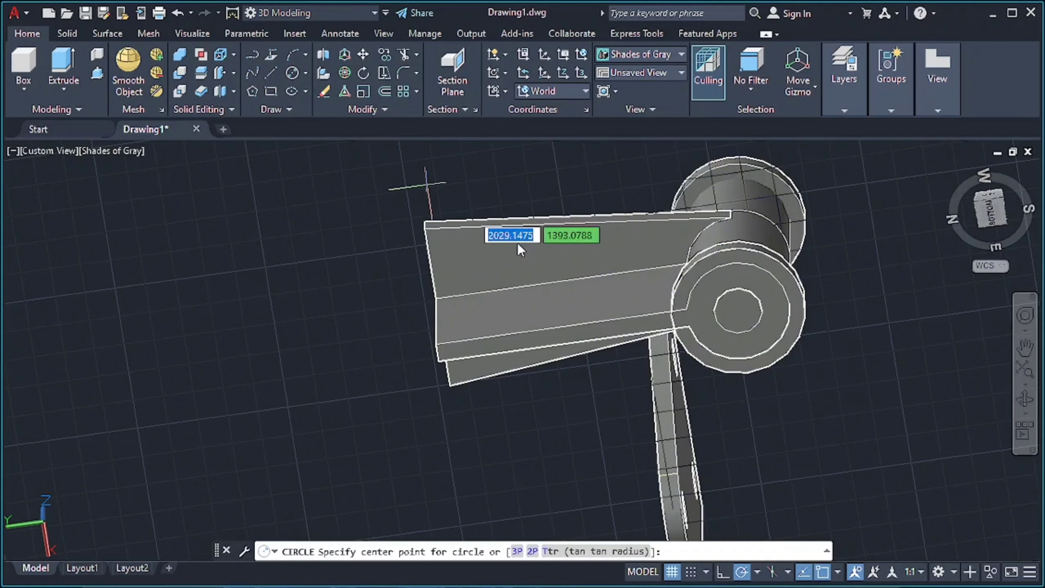
pyautogui.click(738, 311)
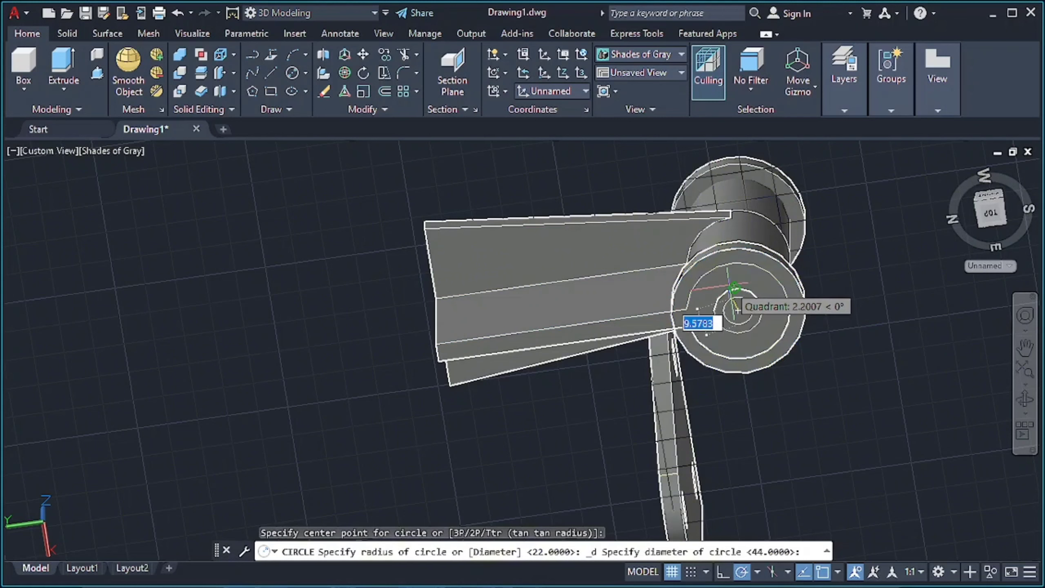
pyautogui.write('8')
pyautogui.press('Return')
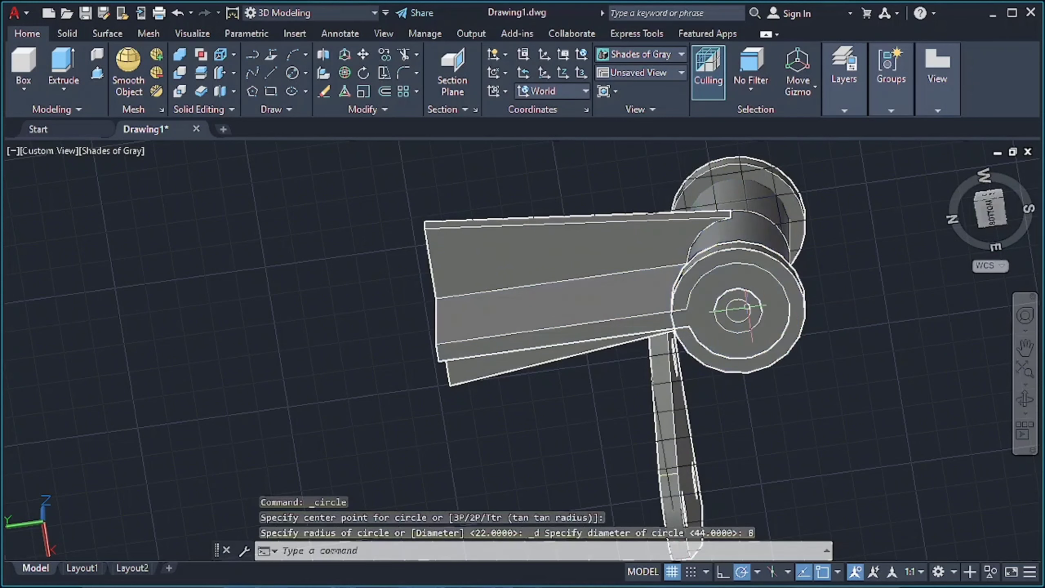
pyautogui.hotkey('ctrl', 'z')
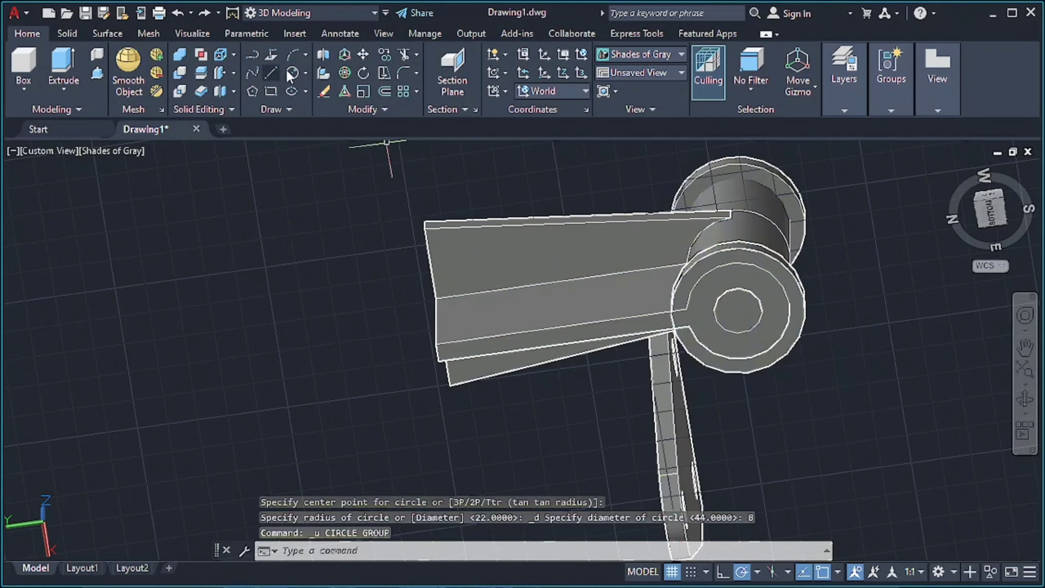
pyautogui.click(294, 73)
pyautogui.click(739, 311)
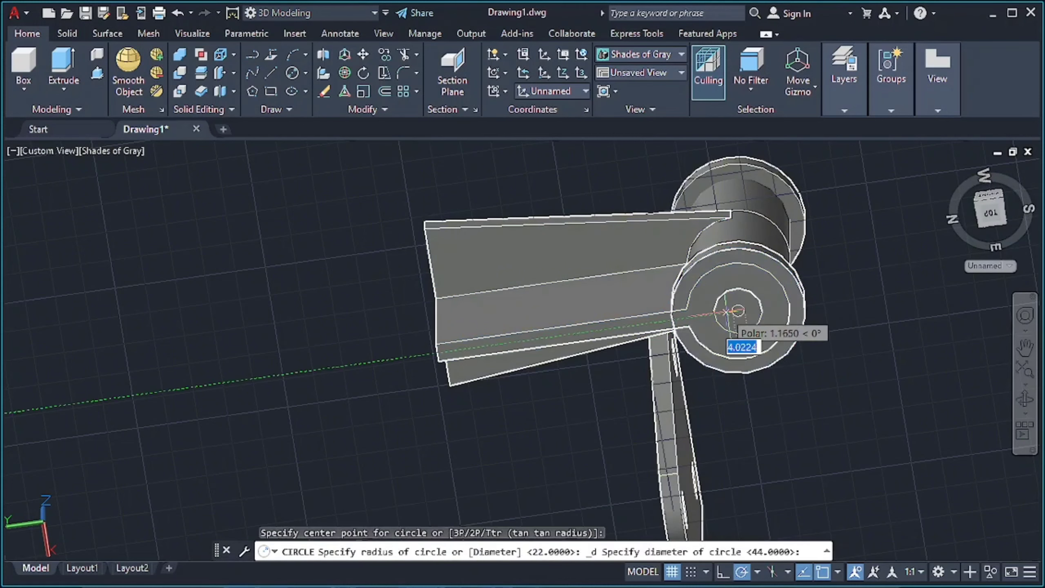
pyautogui.press('Return')
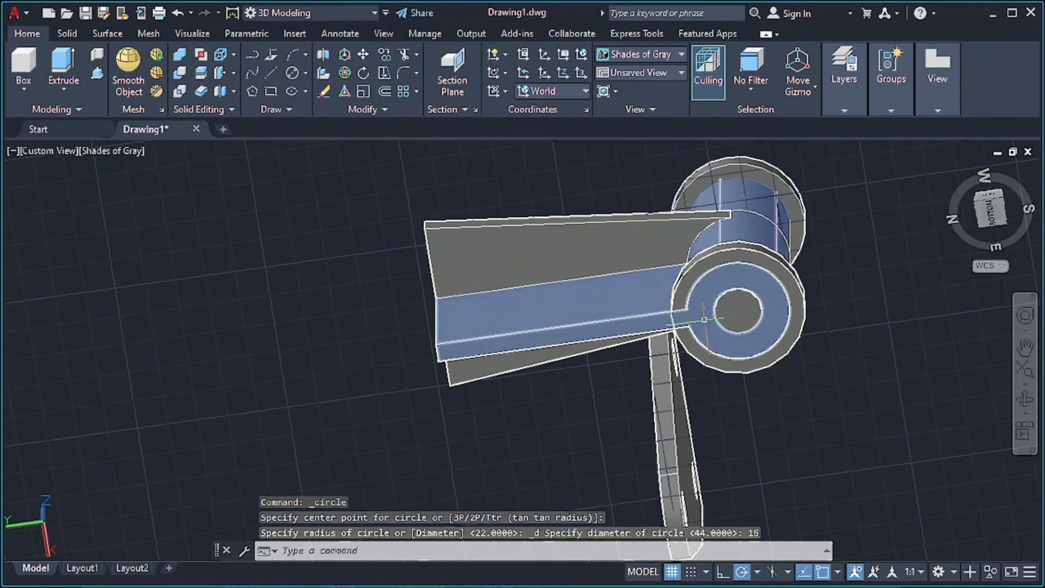
# - Press/pull the 16-diameter circle into both cylinder ends to cut a through bore
pyautogui.click(97, 73)
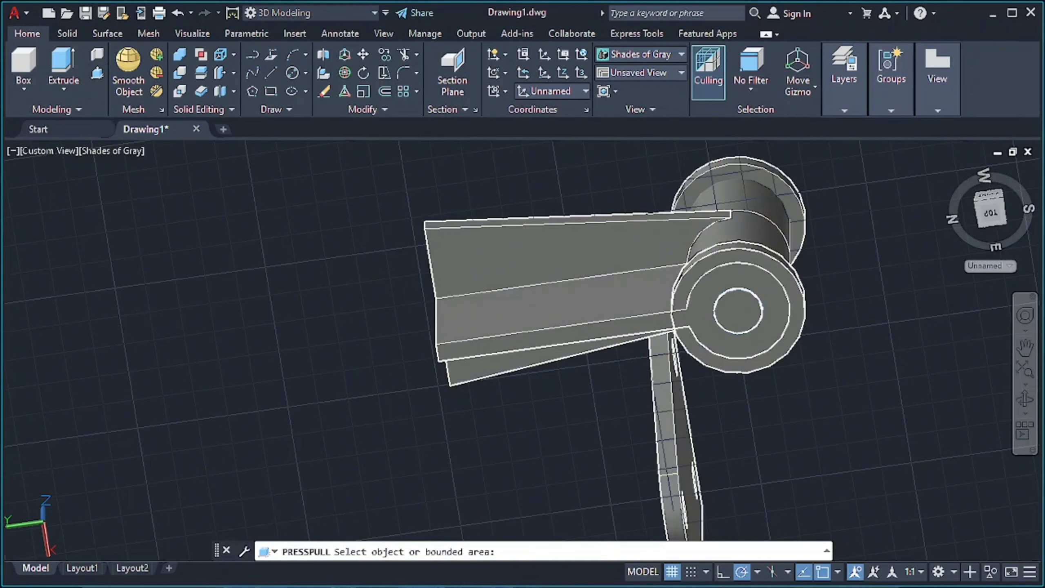
pyautogui.click(738, 310)
pyautogui.keyDown('shift'); pyautogui.moveTo(738, 311); pyautogui.dragTo(770, 233, button='middle'); pyautogui.keyUp('shift')
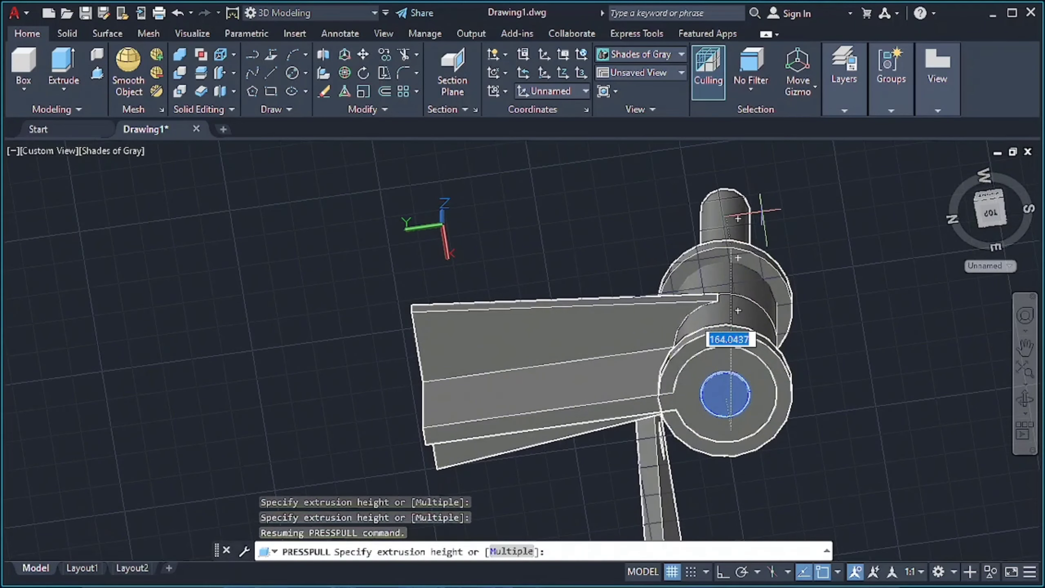
pyautogui.click(722, 387)
pyautogui.moveTo(887, 434)
pyautogui.keyDown('shift'); pyautogui.mouseDown(button='middle')
pyautogui.moveTo(807, 531)
pyautogui.moveTo(847, 366)
pyautogui.mouseUp(button='middle'); pyautogui.keyUp('shift')
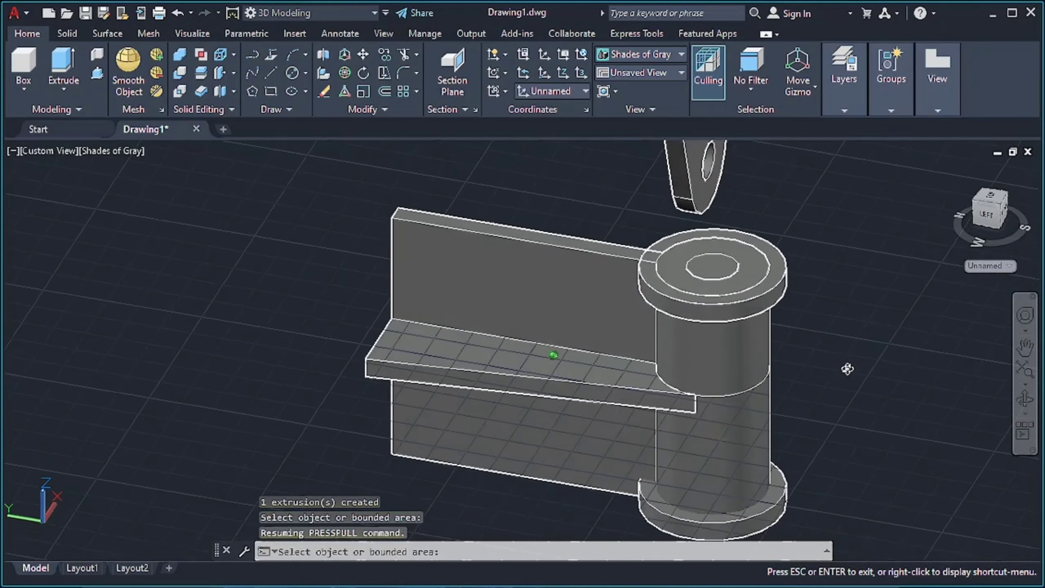
pyautogui.click(711, 272)
pyautogui.keyDown('shift'); pyautogui.moveTo(712, 388); pyautogui.dragTo(842, 291, button='middle'); pyautogui.keyUp('shift')
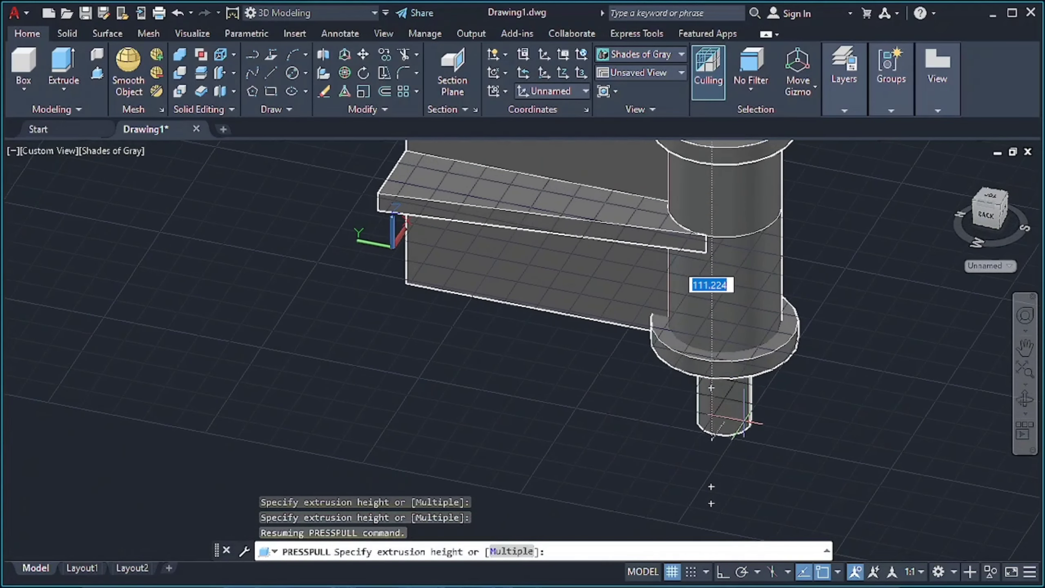
pyautogui.click(842, 291)
pyautogui.moveTo(875, 232)
pyautogui.keyDown('shift'); pyautogui.mouseDown(button='middle')
pyautogui.moveTo(781, 330)
pyautogui.moveTo(711, 233)
pyautogui.moveTo(821, 230)
pyautogui.moveTo(864, 246)
pyautogui.moveTo(704, 314)
pyautogui.moveTo(742, 320)
pyautogui.mouseUp(button='middle'); pyautogui.keyUp('shift')
pyautogui.press('Return')
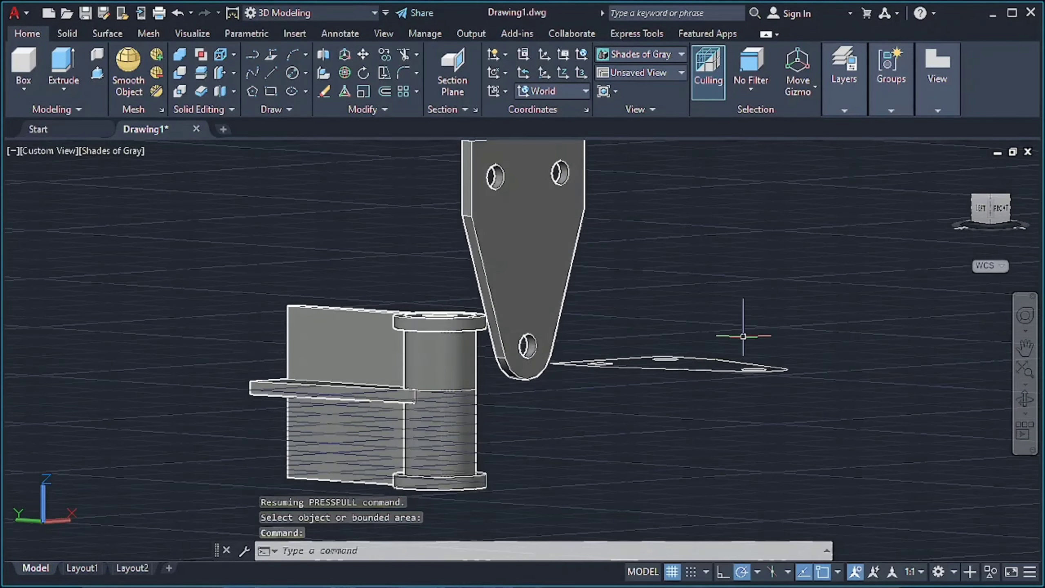
# - UNION the window-selected bracket parts plus the remaining pieces and hidden rib into one solid
pyautogui.moveTo(385, 280)
pyautogui.keyDown('shift'); pyautogui.mouseDown(button='middle')
pyautogui.moveTo(637, 284)
pyautogui.moveTo(656, 322)
pyautogui.mouseUp(button='middle'); pyautogui.keyUp('shift')
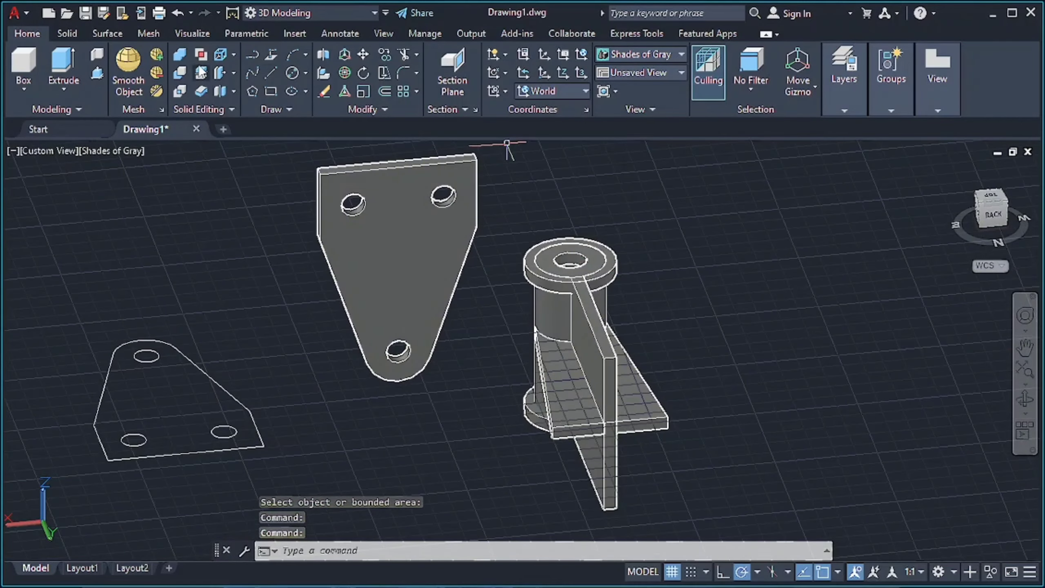
pyautogui.write('union')
pyautogui.press('Return')
pyautogui.click(534, 214)
pyautogui.click(660, 500)
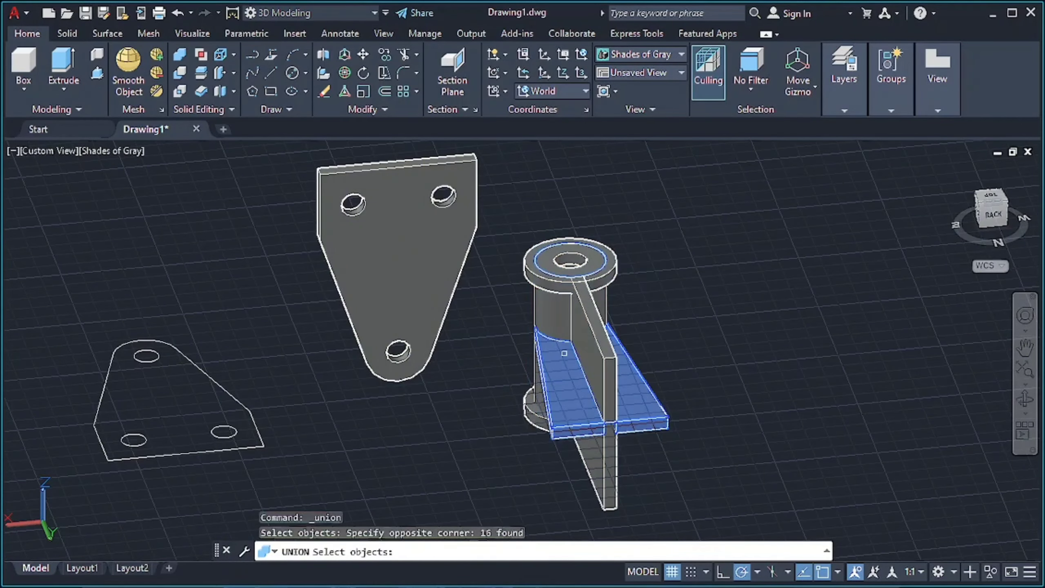
pyautogui.click(572, 289)
pyautogui.click(659, 420)
pyautogui.moveTo(744, 431)
pyautogui.keyDown('shift'); pyautogui.mouseDown(button='middle')
pyautogui.moveTo(618, 464)
pyautogui.moveTo(646, 554)
pyautogui.moveTo(801, 497)
pyautogui.mouseUp(button='middle'); pyautogui.keyUp('shift')
pyautogui.click(617, 463)
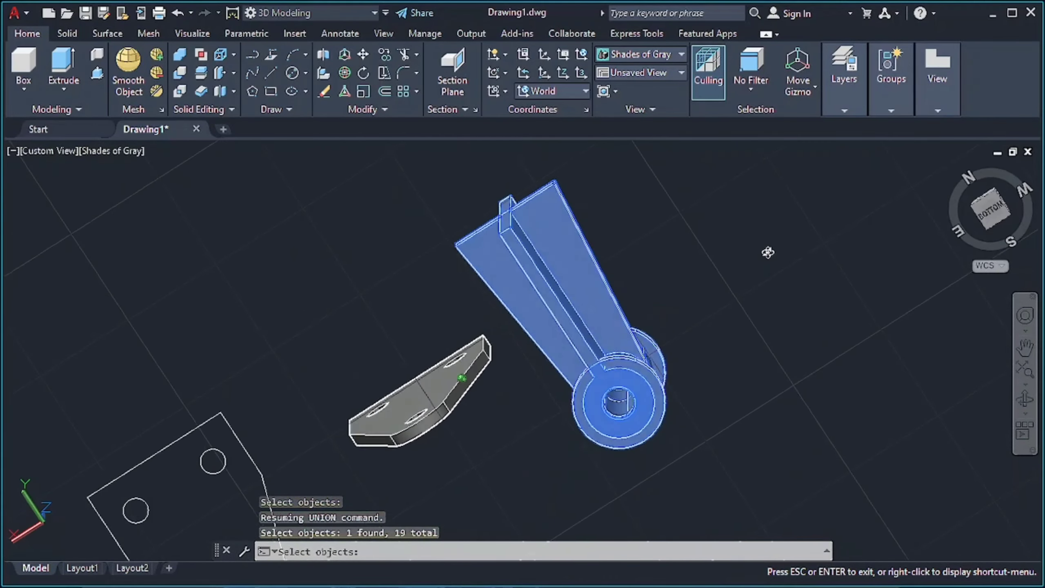
pyautogui.press('Return')
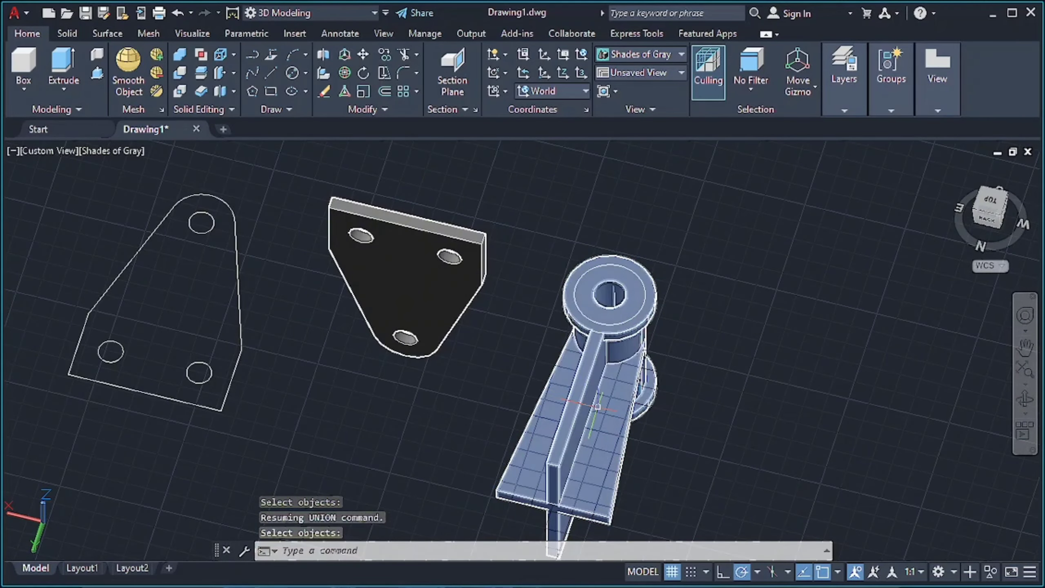
# - Select the merged bracket solid and begin moving it
pyautogui.moveTo(801, 397)
pyautogui.keyDown('shift'); pyautogui.mouseDown(button='middle')
pyautogui.moveTo(663, 330)
pyautogui.moveTo(528, 296)
pyautogui.moveTo(443, 292)
pyautogui.mouseUp(button='middle'); pyautogui.keyUp('shift')
pyautogui.click(237, 307)
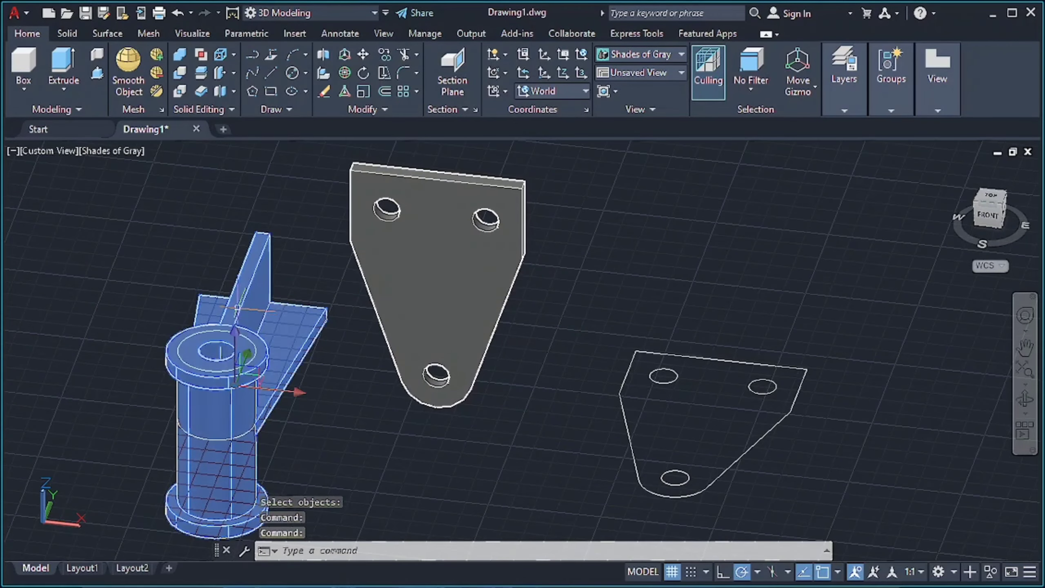
pyautogui.scroll(3, 255, 234)
pyautogui.scroll(4, 234, 227)
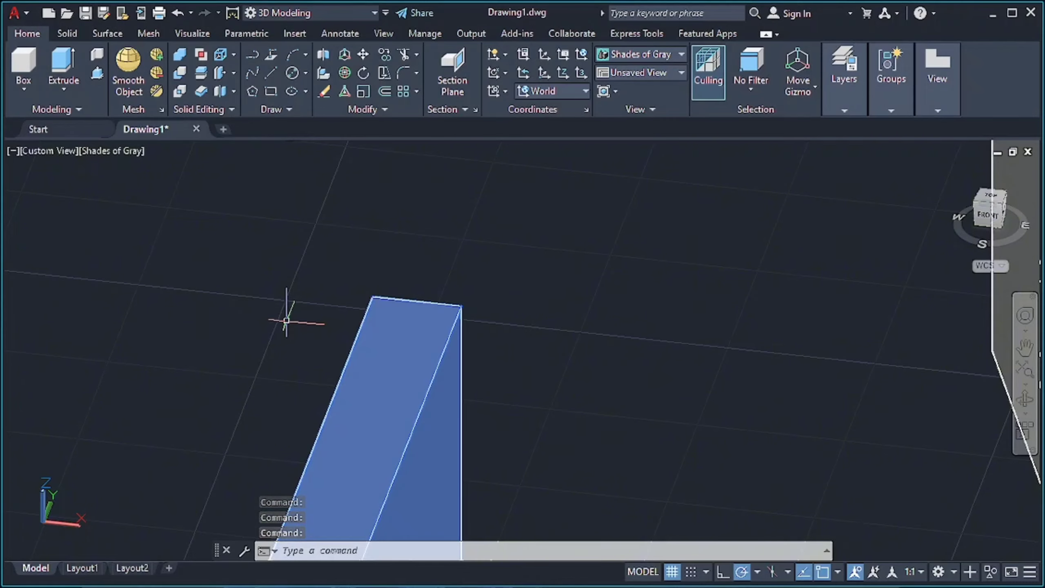
pyautogui.click(363, 54)
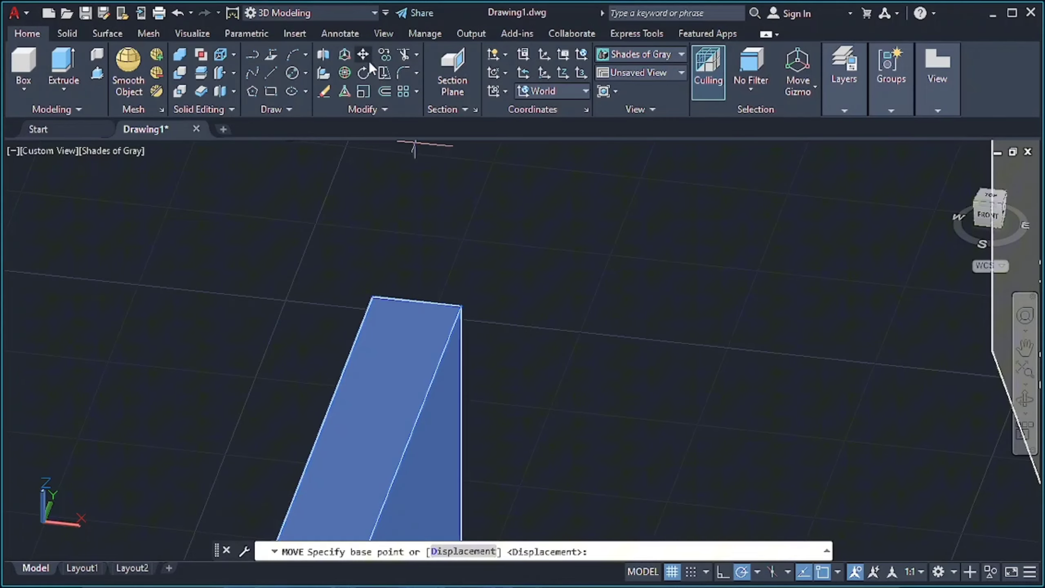
# - Move the plate from its top edge to the bracket's edge midpoint
pyautogui.click(416, 302)
pyautogui.moveTo(453, 288); pyautogui.dragTo(374, 426, button='middle')
pyautogui.scroll(-5, 670, 245)
pyautogui.scroll(3, 828, 227)
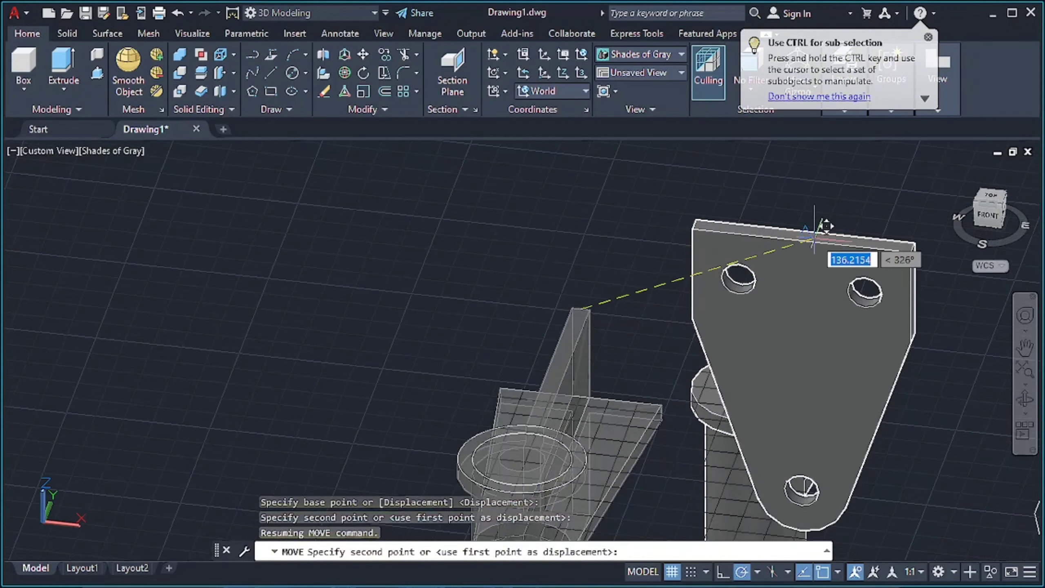
pyautogui.scroll(3, 803, 236)
pyautogui.scroll(2, 803, 236)
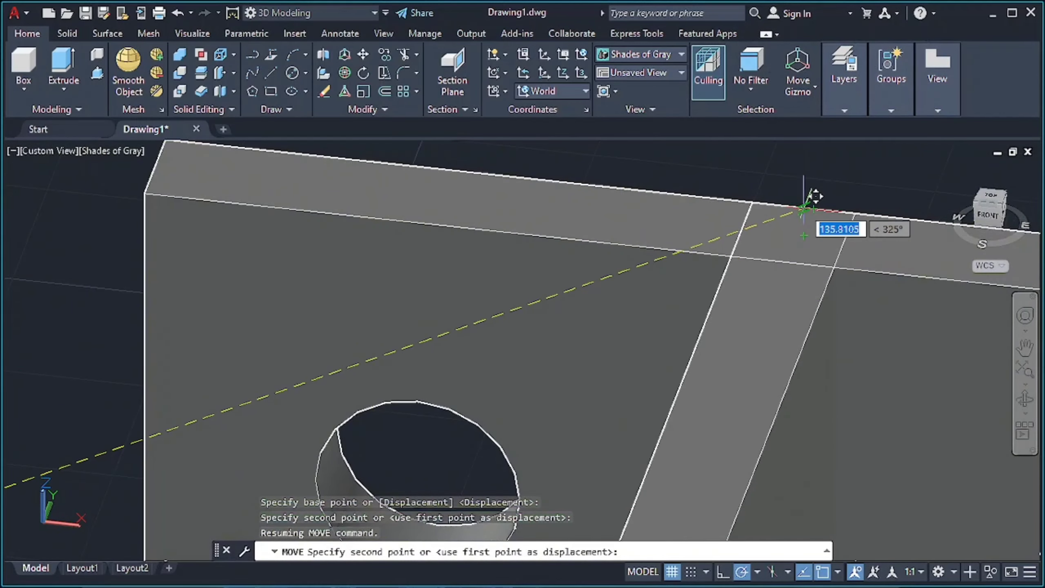
pyautogui.click(814, 210)
pyautogui.scroll(-5, 865, 288)
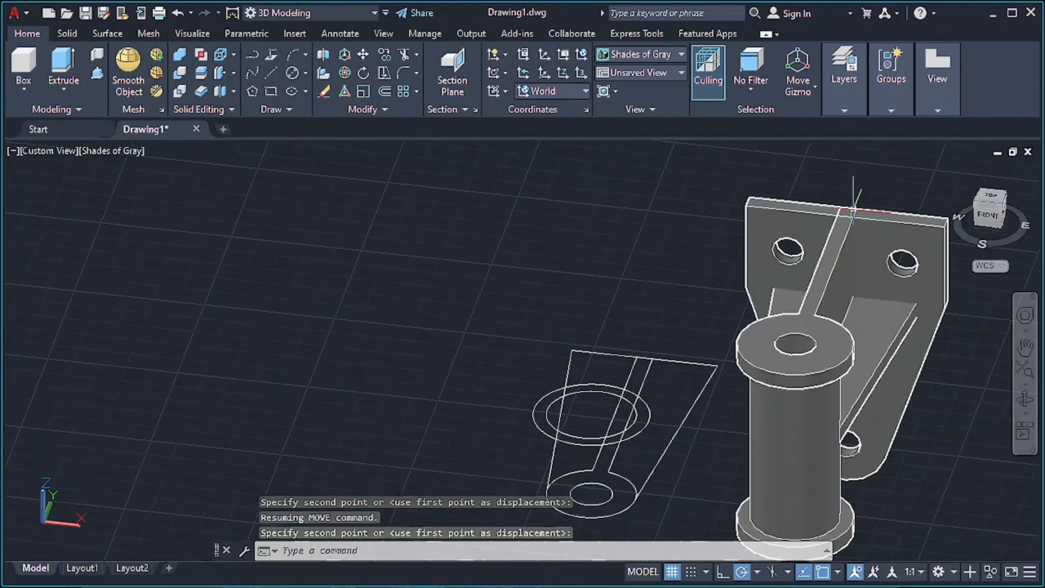
pyautogui.moveTo(889, 330)
pyautogui.keyDown('shift'); pyautogui.mouseDown(button='middle')
pyautogui.moveTo(876, 341)
pyautogui.moveTo(824, 293)
pyautogui.moveTo(373, 310)
pyautogui.mouseUp(button='middle'); pyautogui.keyUp('shift')
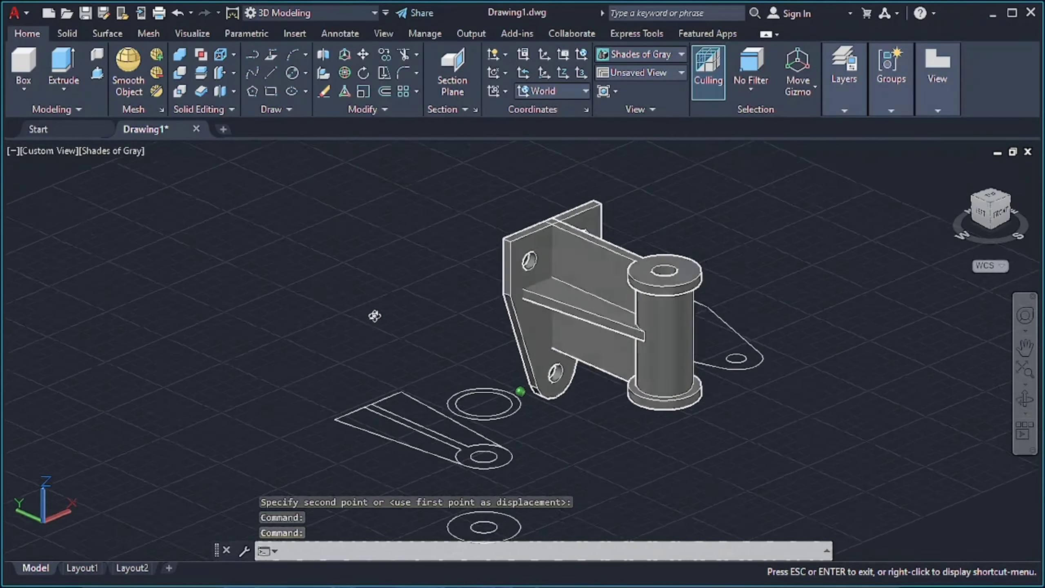
# - Union the plate with the bracket into one solid and orbit to check the assembly
pyautogui.click(550, 304)
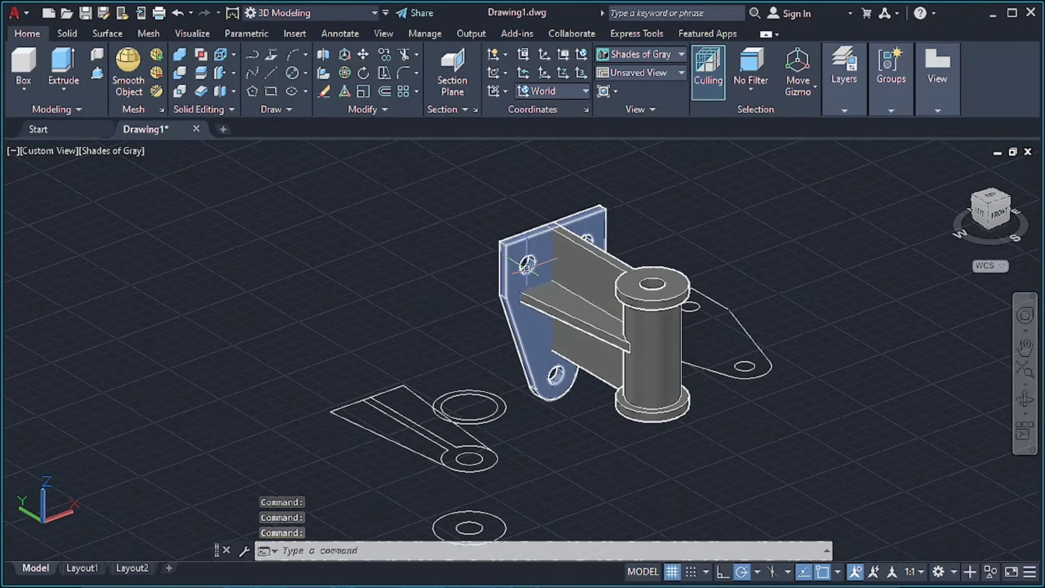
pyautogui.click(203, 75)
pyautogui.click(510, 296)
pyautogui.click(585, 305)
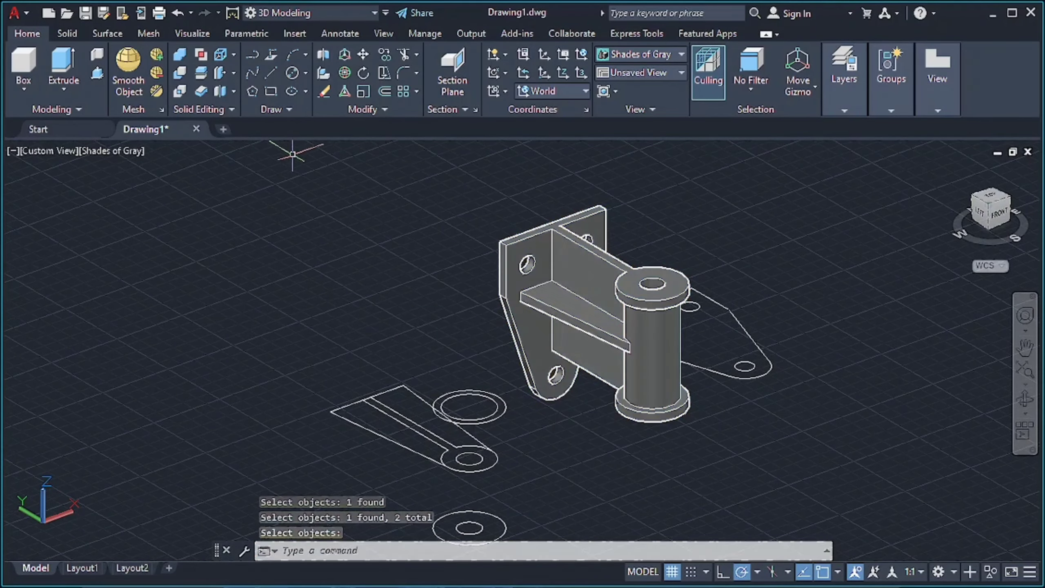
pyautogui.moveTo(770, 240)
pyautogui.keyDown('shift'); pyautogui.mouseDown(button='middle')
pyautogui.moveTo(323, 232)
pyautogui.moveTo(331, 304)
pyautogui.mouseUp(button='middle'); pyautogui.keyUp('shift')
pyautogui.press('Escape')
# - Draw a 150 by 75 rectangle from a corner picked in empty drawing space
pyautogui.scroll(-5, 331, 304)
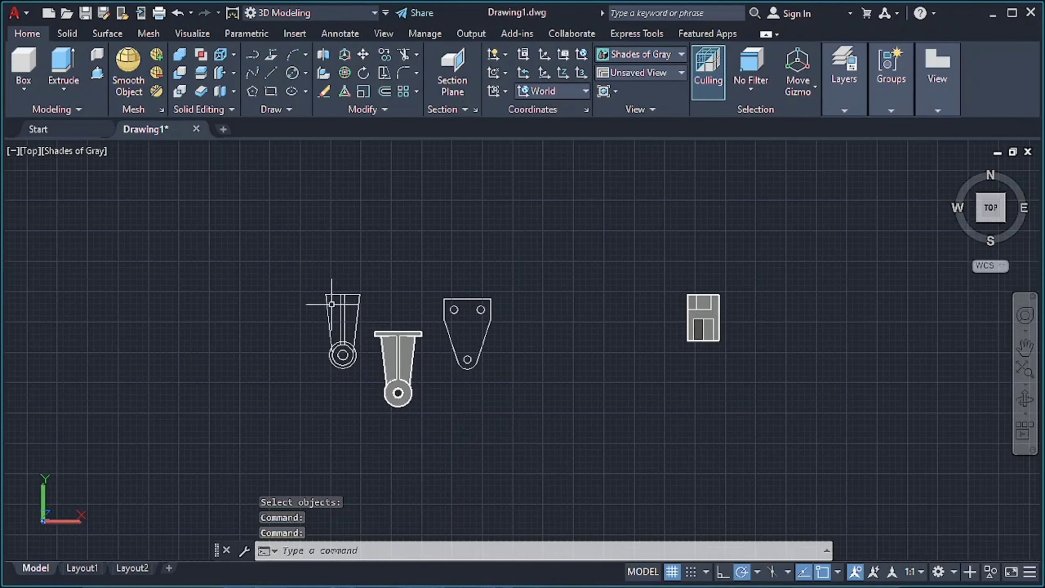
pyautogui.moveTo(775, 307); pyautogui.dragTo(293, 309, button='middle')
pyautogui.scroll(2, 394, 310)
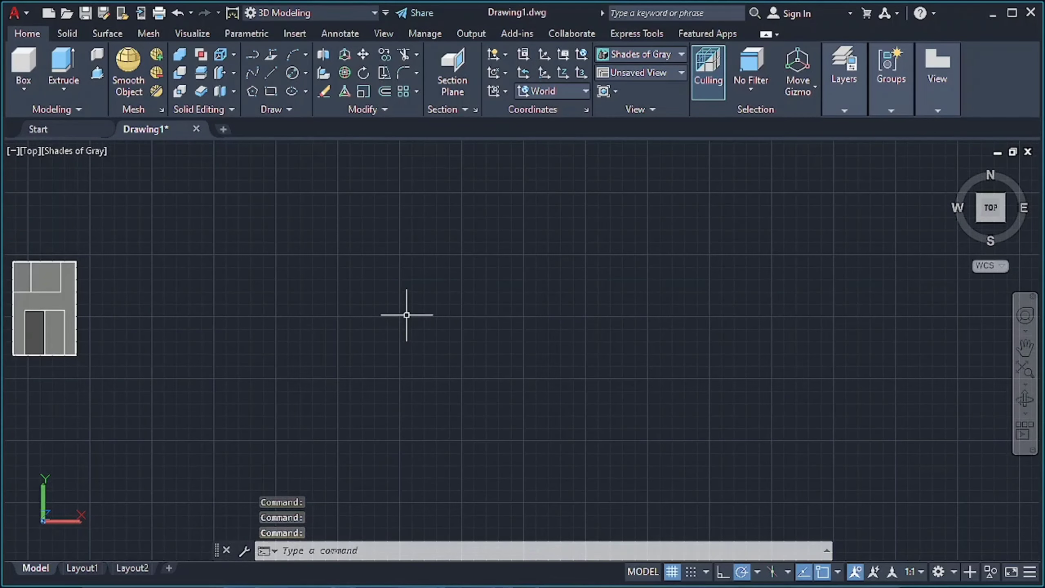
pyautogui.scroll(2, 405, 310)
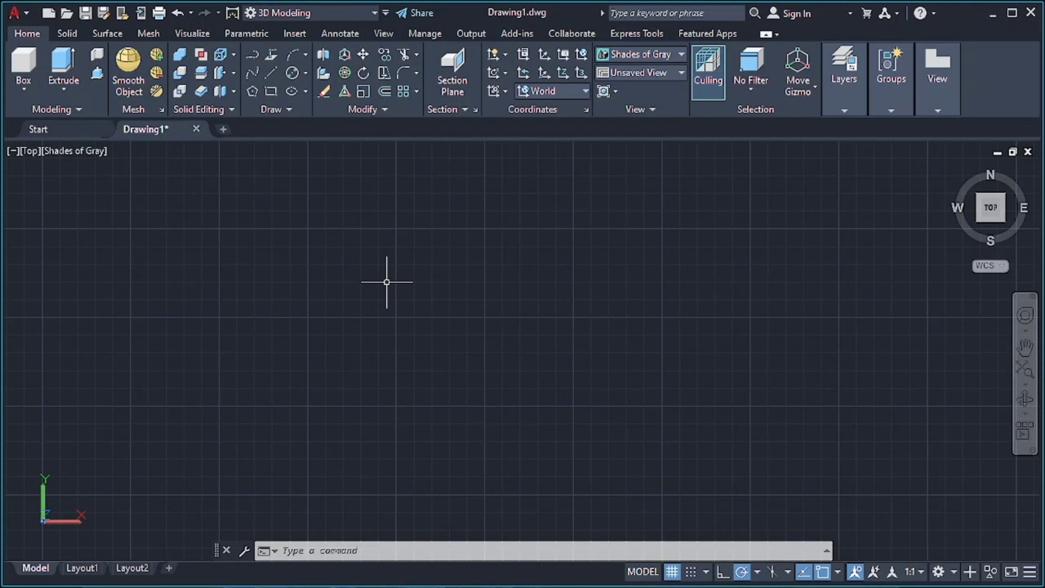
pyautogui.click(273, 93)
pyautogui.click(420, 380)
pyautogui.write('1')
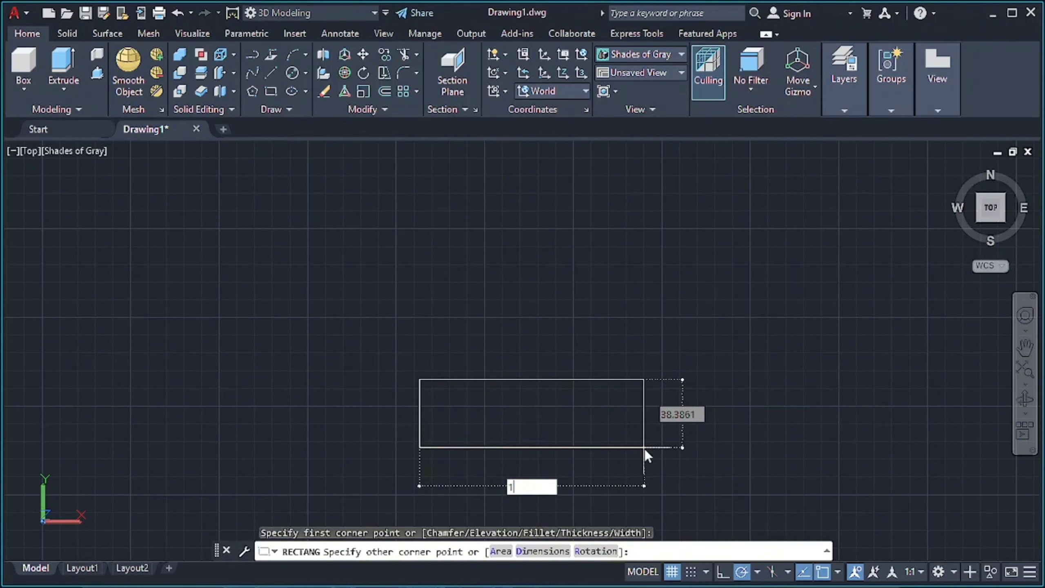
pyautogui.write('50')
pyautogui.press('Tab')
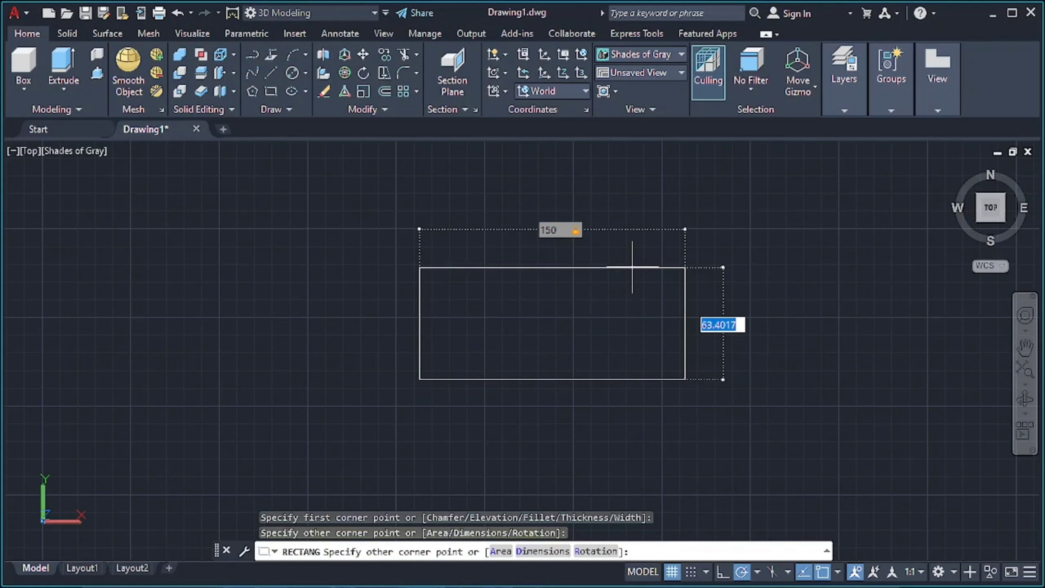
pyautogui.write('5')
pyautogui.press('Return')
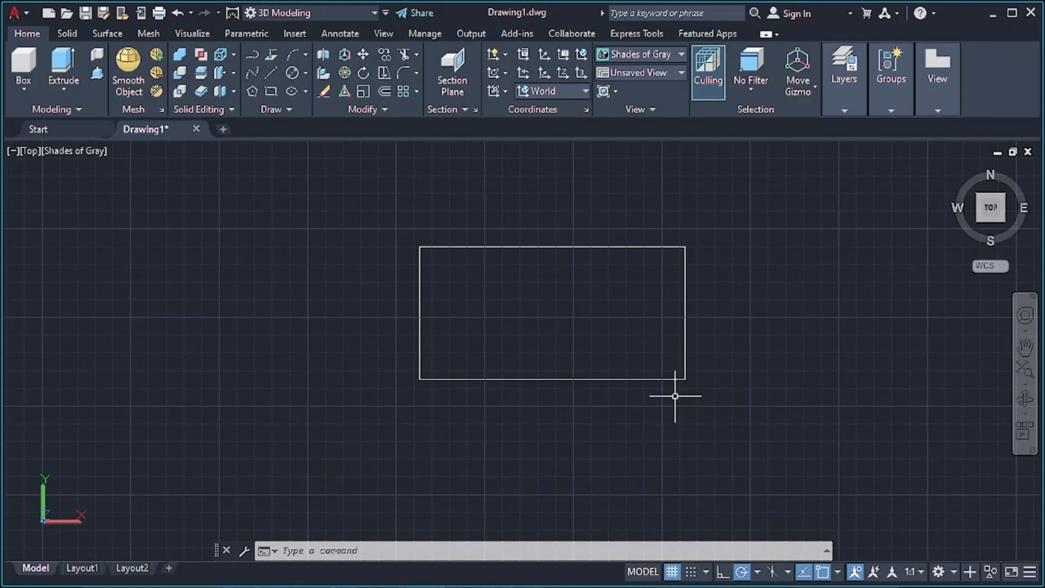
# - Draw the slot outline with line segments of 20, 20, 9, 5, 18, 10 and 18 units
pyautogui.click(270, 80)
pyautogui.write('20')
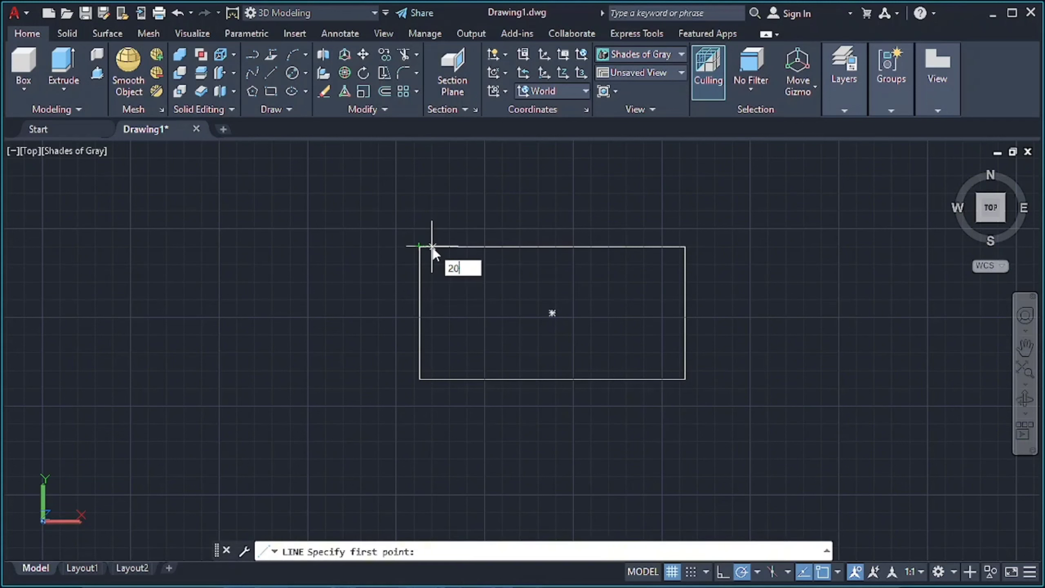
pyautogui.press('Return')
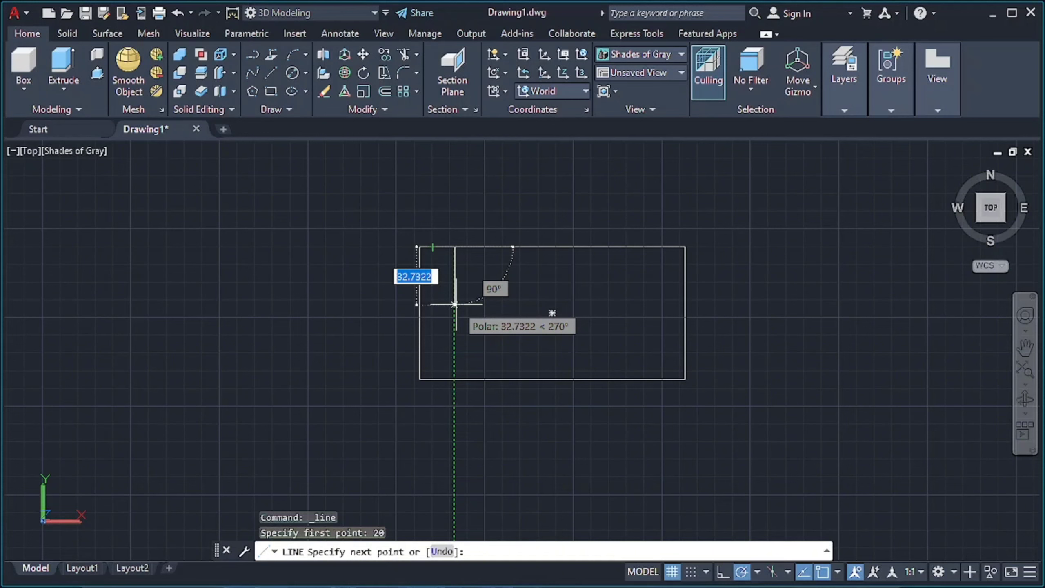
pyautogui.write('20')
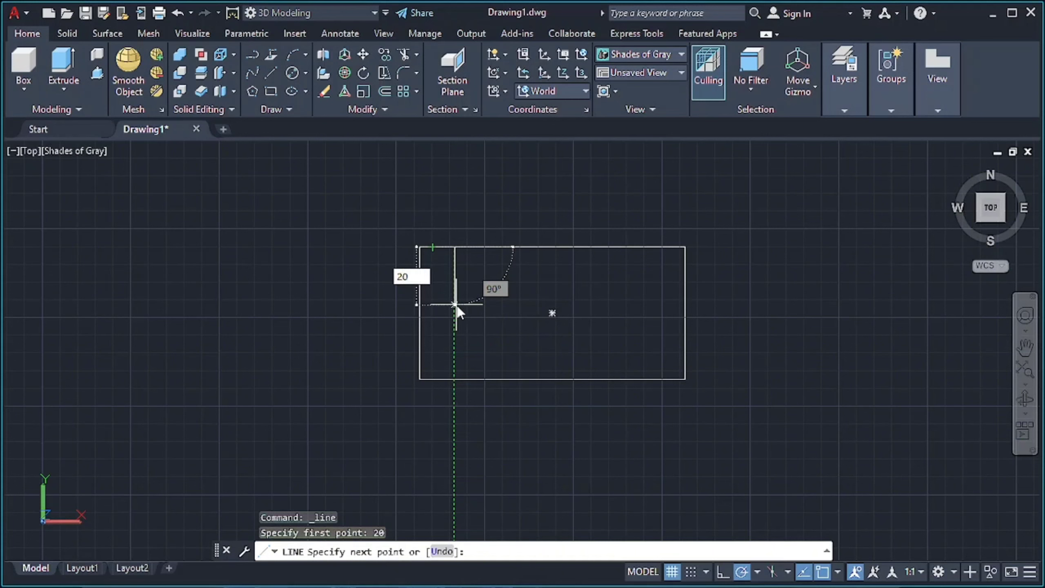
pyautogui.press('Return')
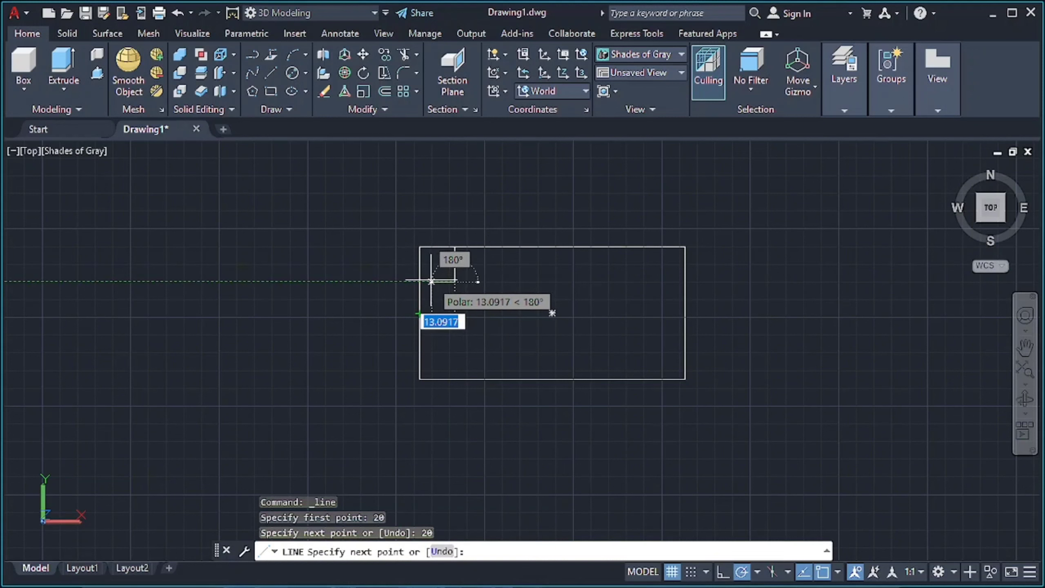
pyautogui.write('9')
pyautogui.press('Return')
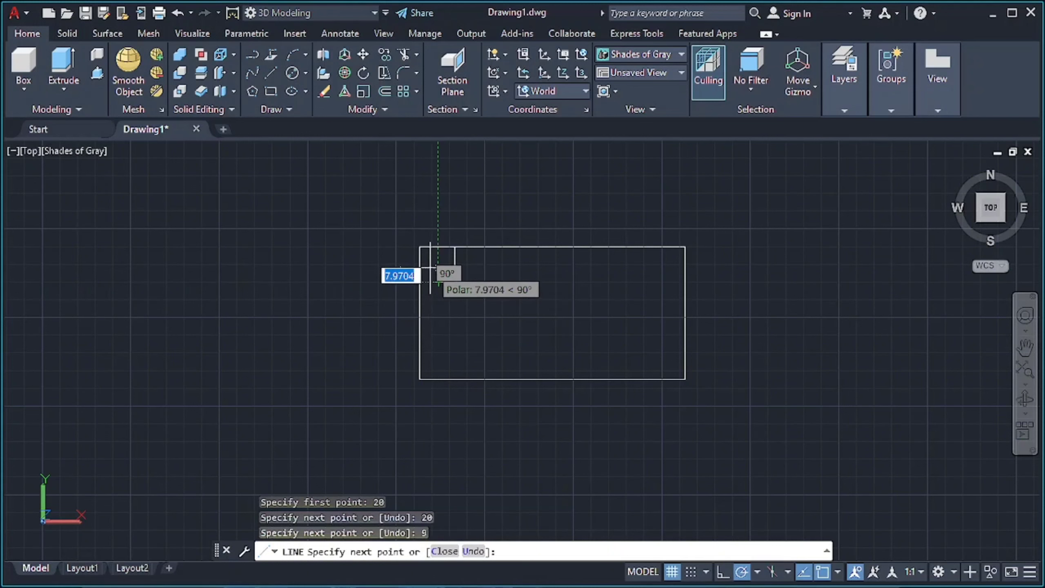
pyautogui.write('5')
pyautogui.press('Return')
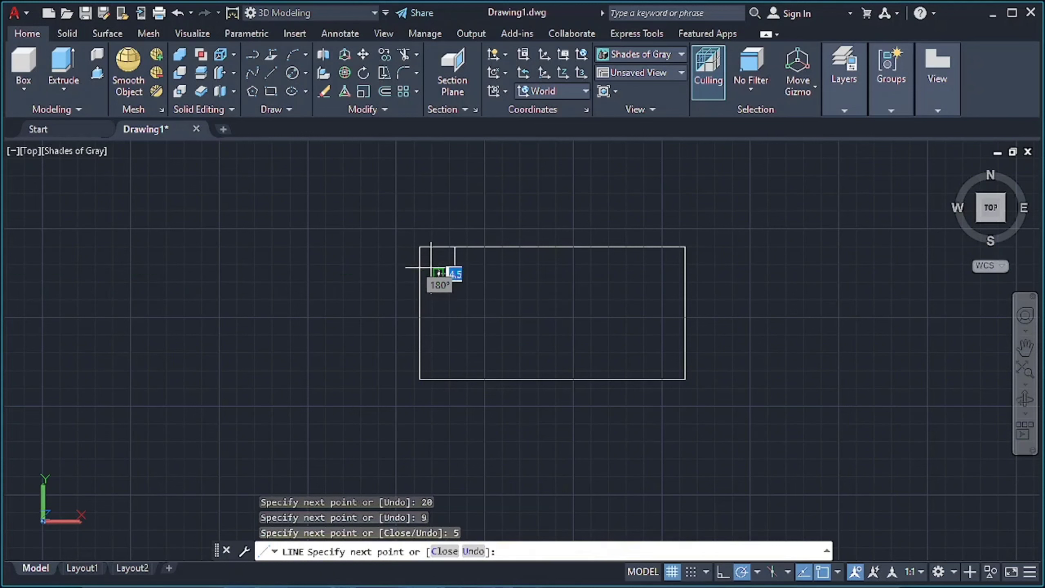
pyautogui.write('18')
pyautogui.press('Return')
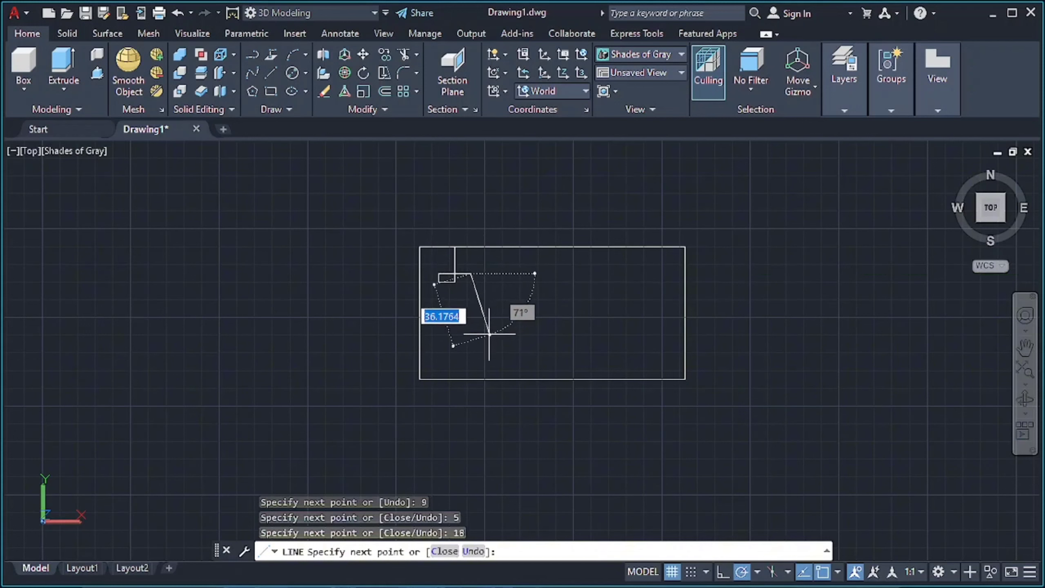
pyautogui.write('10')
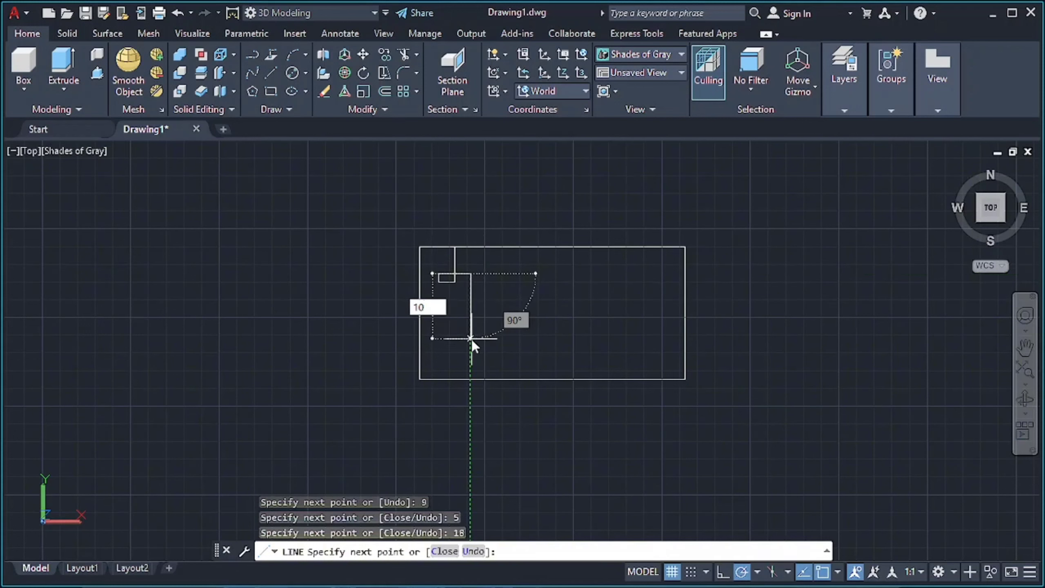
pyautogui.press('Return')
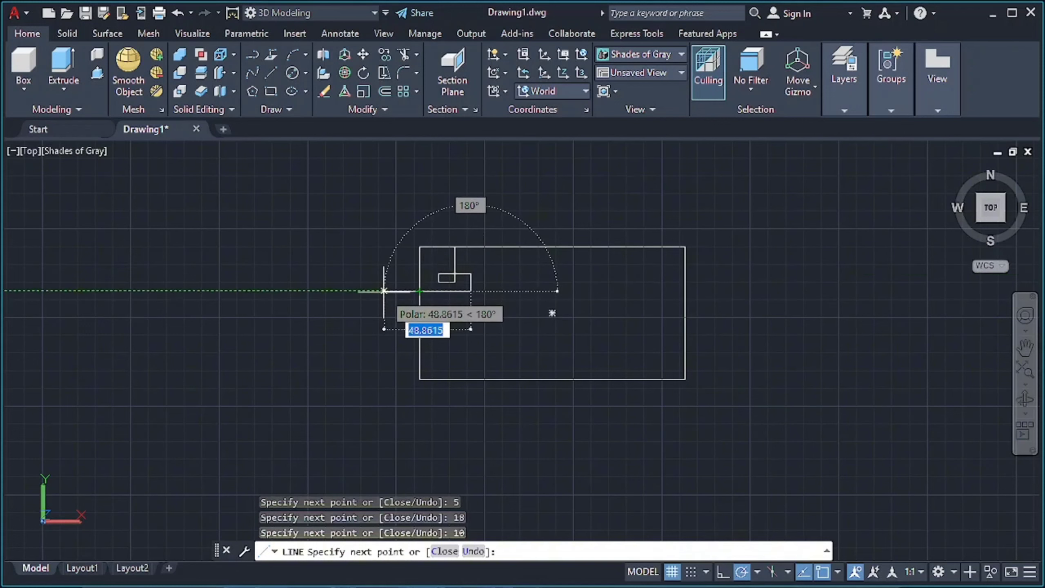
pyautogui.write('18')
pyautogui.press('Return')
pyautogui.click(439, 282)
pyautogui.press('Escape')
# - Delete the leftover construction line and JOIN the slot's four edges into one polyline
pyautogui.scroll(3, 436, 273)
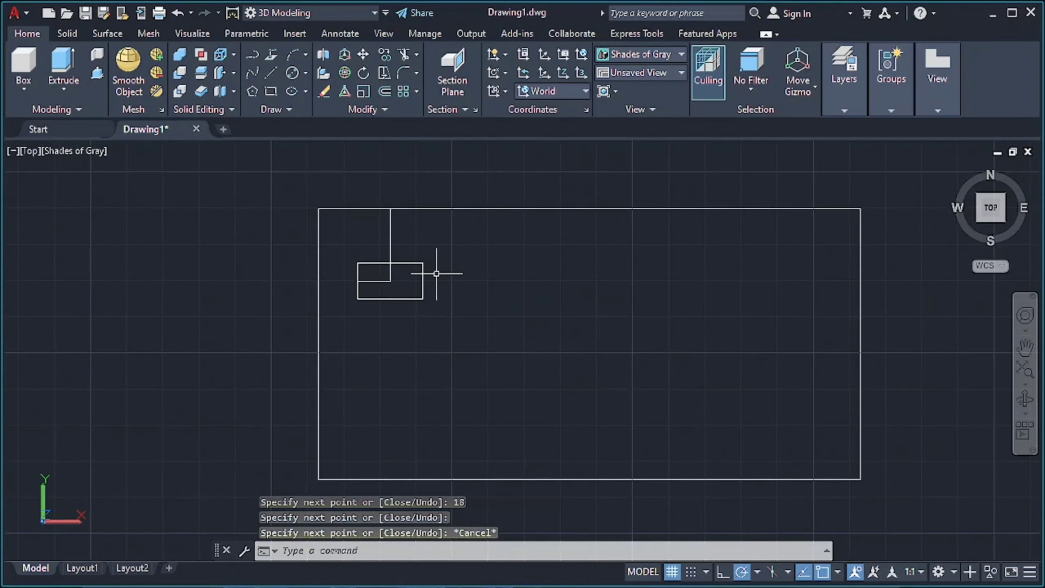
pyautogui.click(390, 288)
pyautogui.press('Delete')
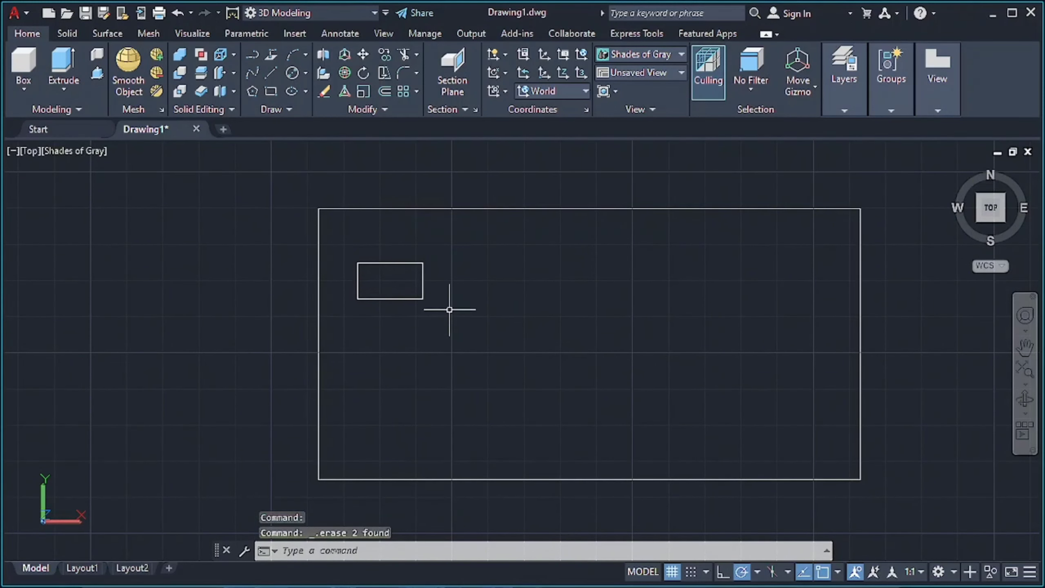
pyautogui.scroll(-2, 465, 298)
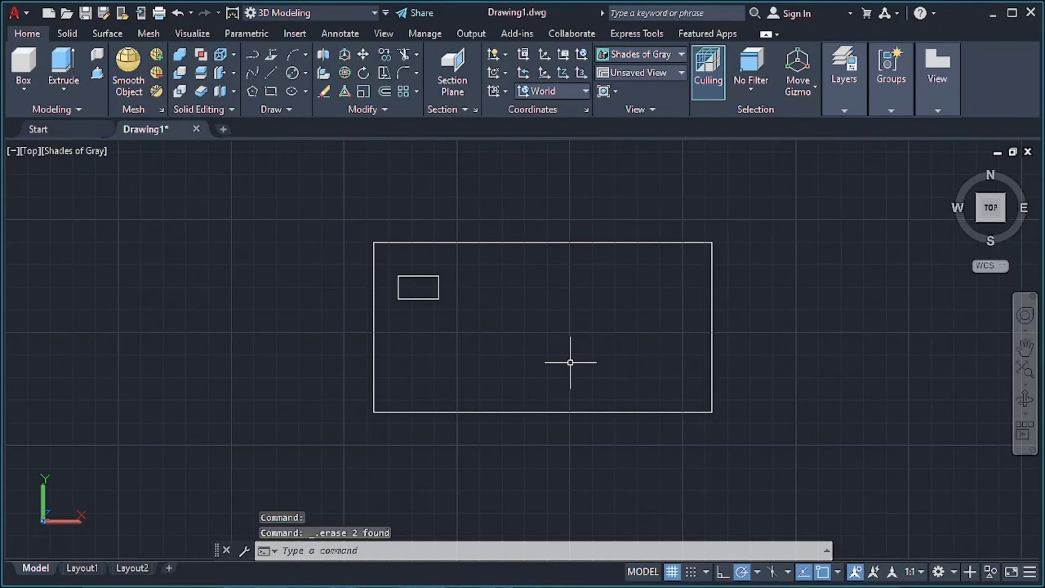
pyautogui.click(439, 289)
pyautogui.click(427, 300)
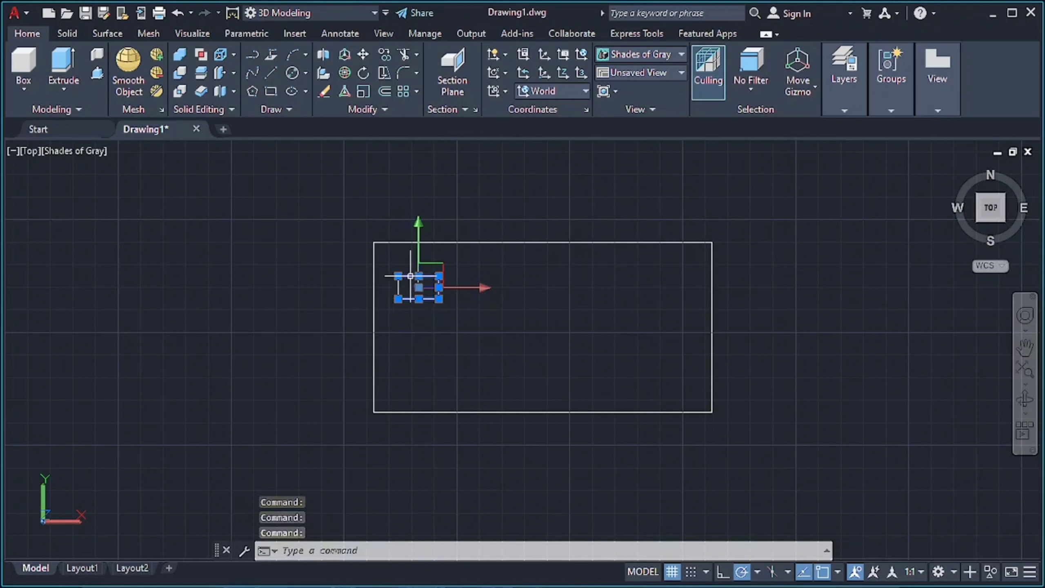
pyautogui.write('join')
pyautogui.press('Return')
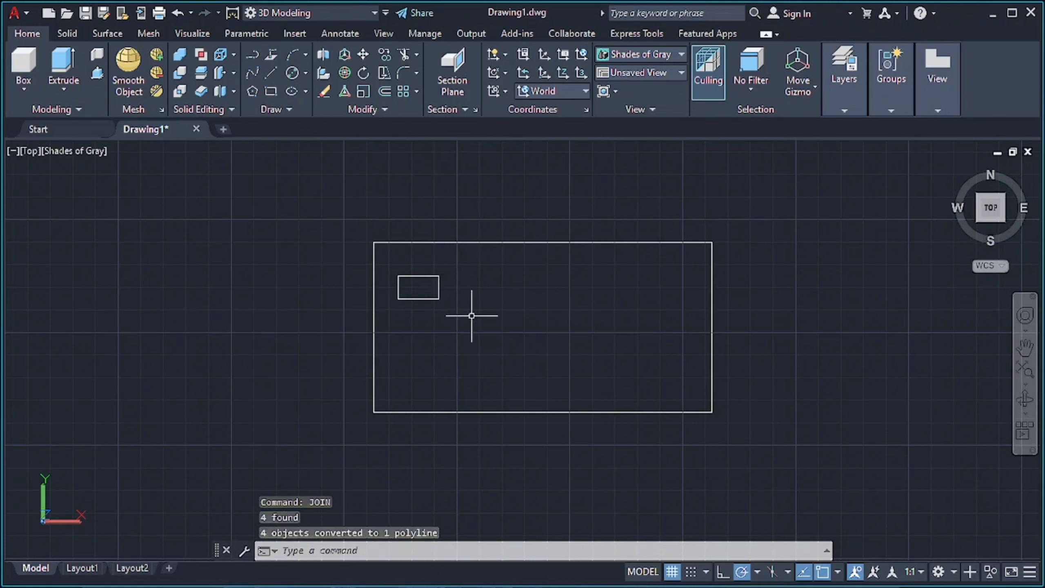
# - Finish joining the slot rectangle into one polyline after a cancelled mirror attempt
pyautogui.click(418, 299)
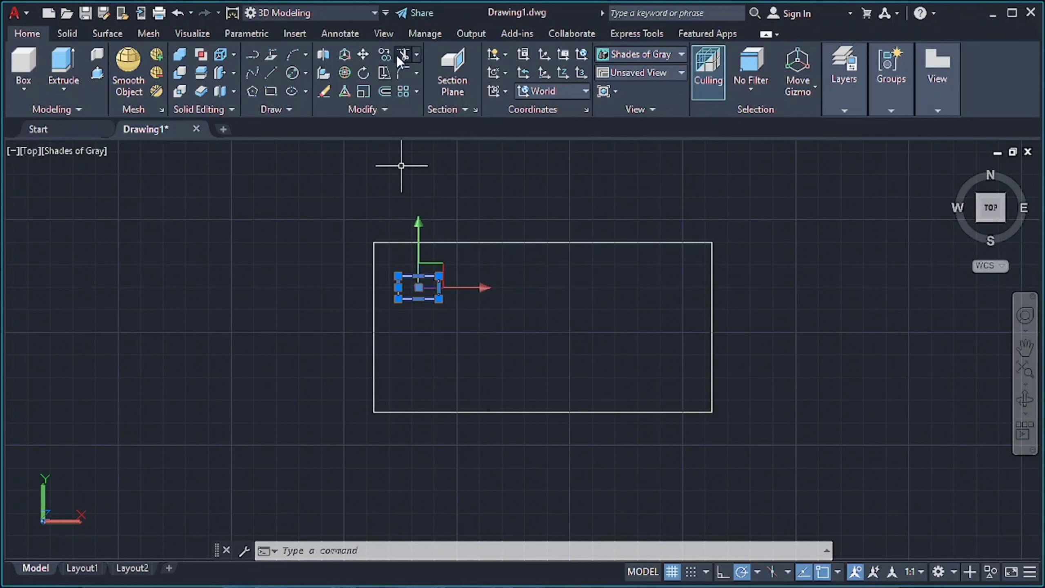
pyautogui.click(395, 109)
pyautogui.click(402, 129)
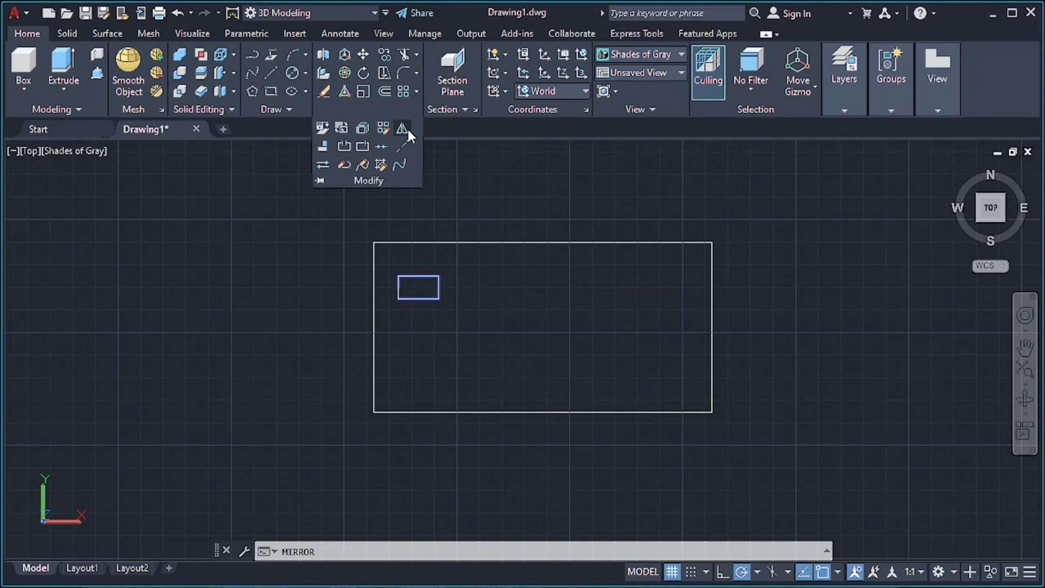
pyautogui.click(543, 243)
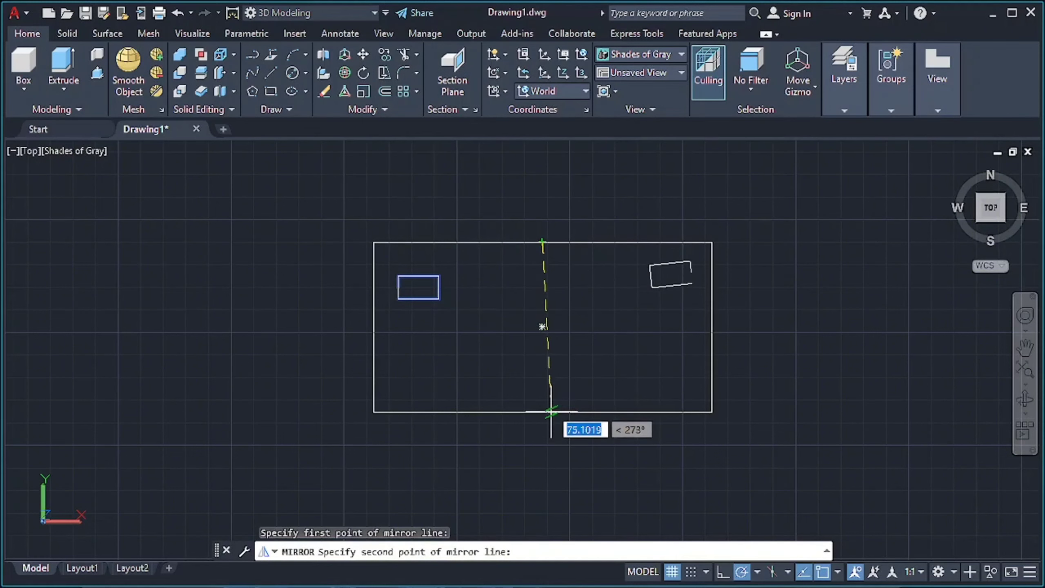
pyautogui.press('Escape')
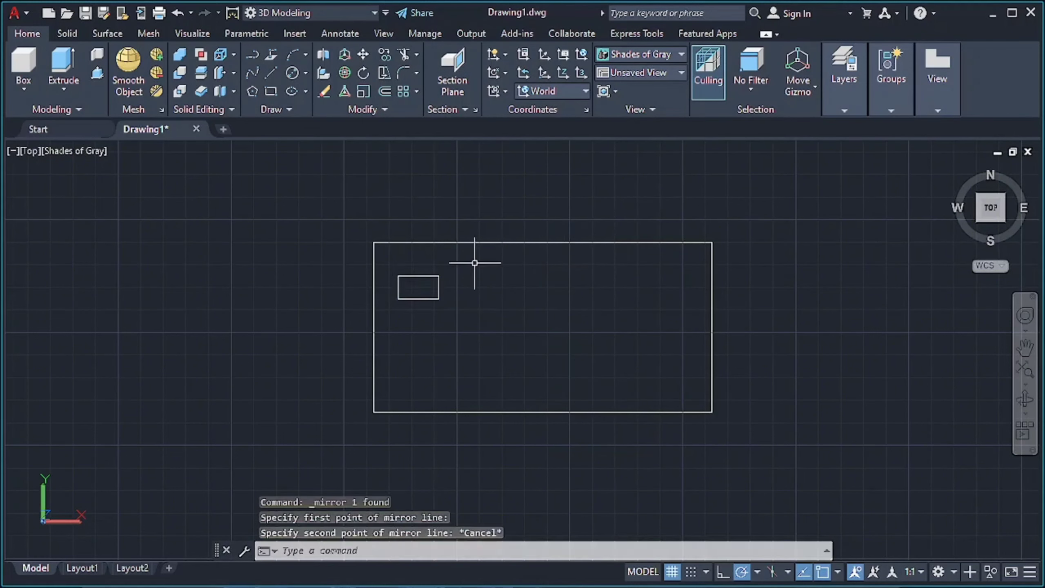
pyautogui.click(409, 298)
pyautogui.scroll(6, 407, 301)
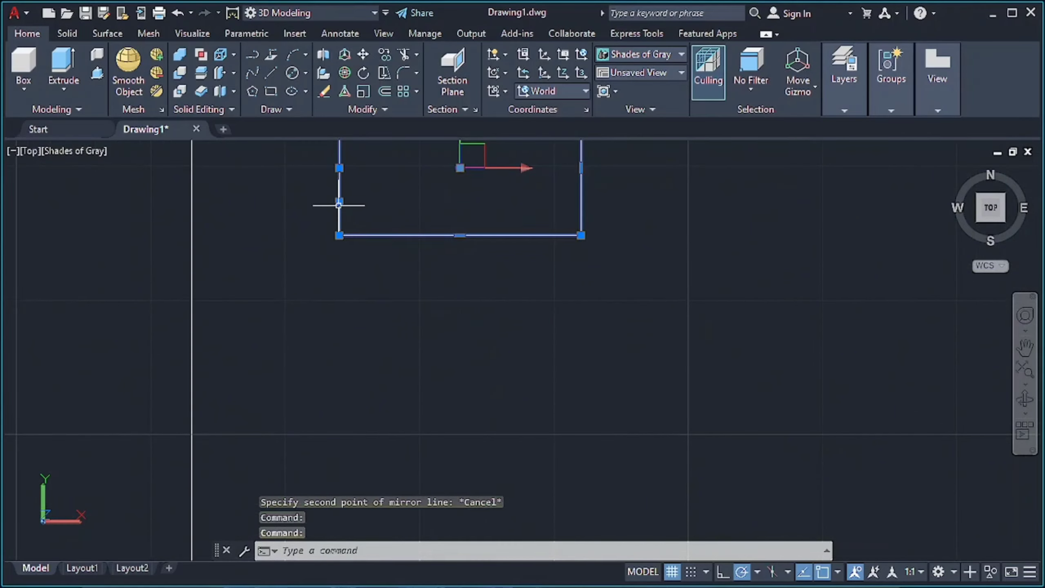
pyautogui.write('join')
pyautogui.press('Return')
pyautogui.scroll(-2, 473, 280)
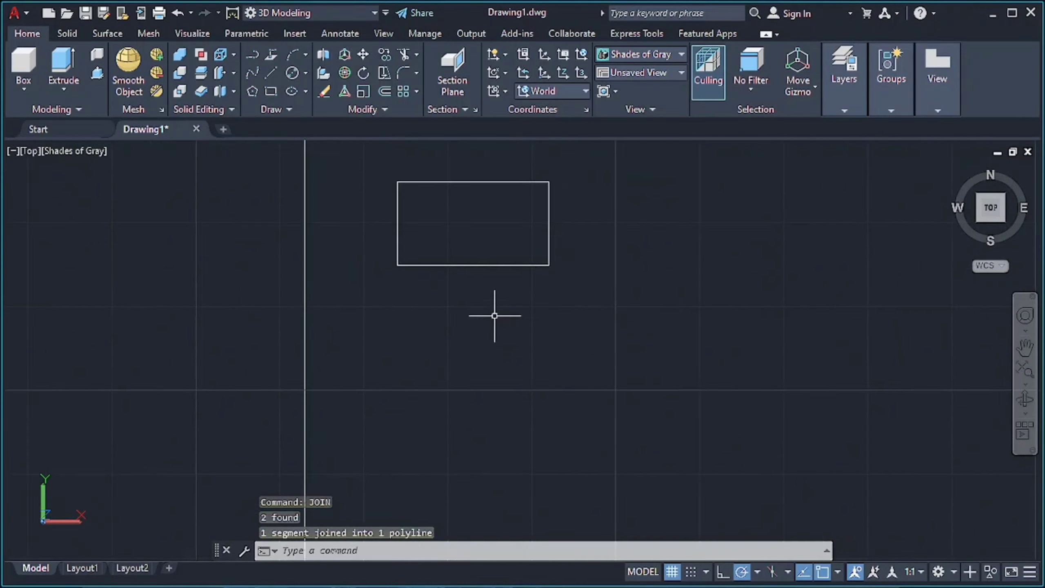
pyautogui.scroll(-2, 490, 288)
# - Mirror the slot about the plate's vertical midline, keeping the original
pyautogui.click(480, 283)
pyautogui.moveTo(584, 315); pyautogui.dragTo(580, 315)
pyautogui.press('Escape')
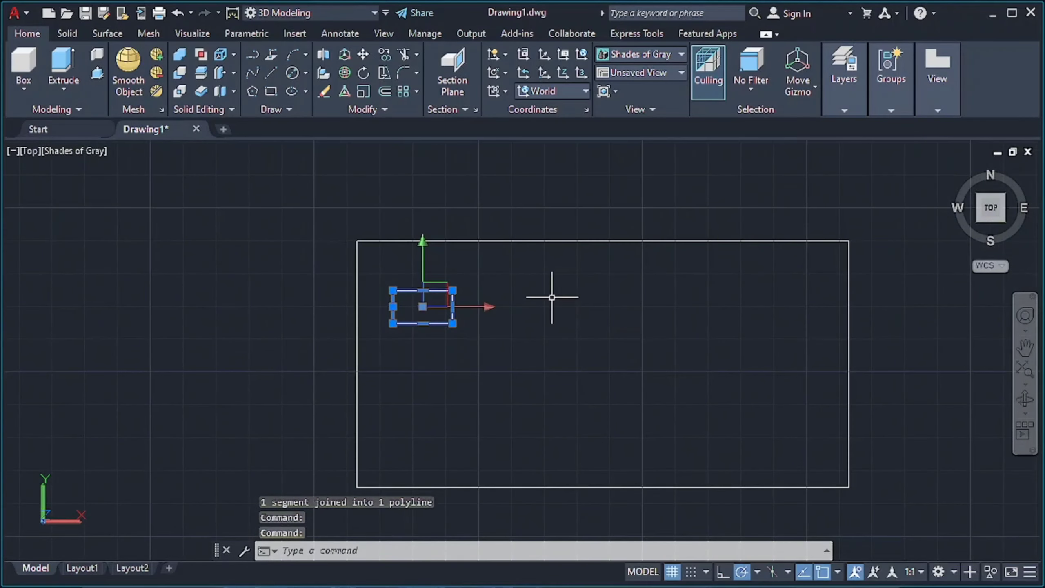
pyautogui.click(410, 128)
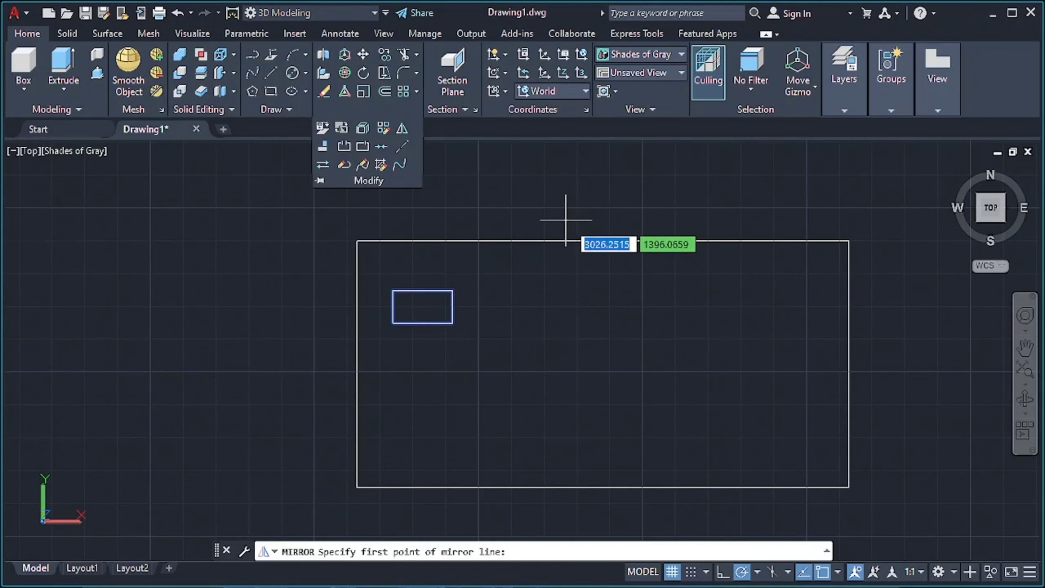
pyautogui.click(603, 242)
pyautogui.click(599, 414)
pyautogui.press('Return')
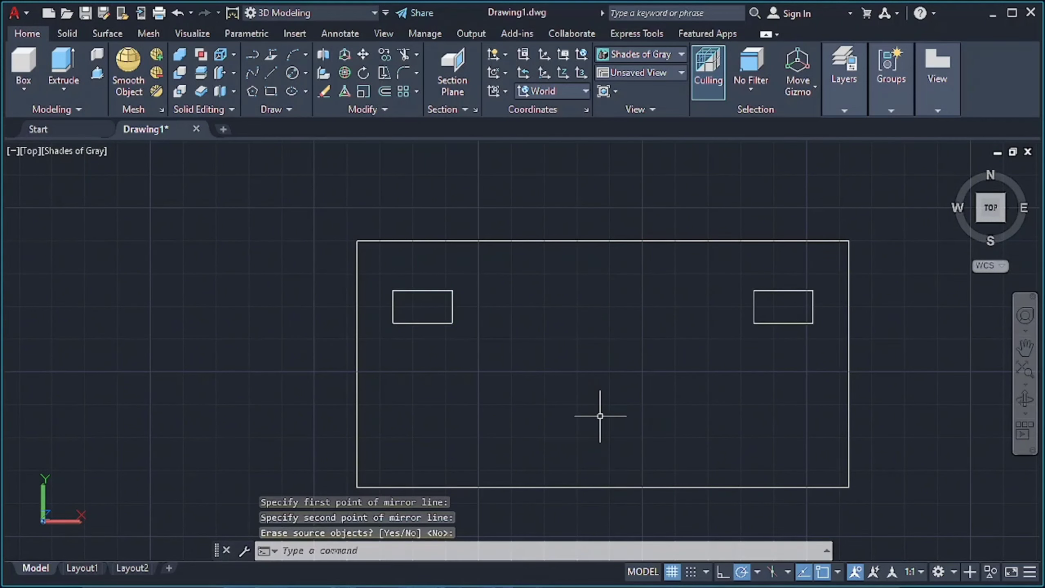
# - Mirror both top slots about the plate's horizontal midline, keeping the originals
pyautogui.click(453, 313)
pyautogui.click(754, 307)
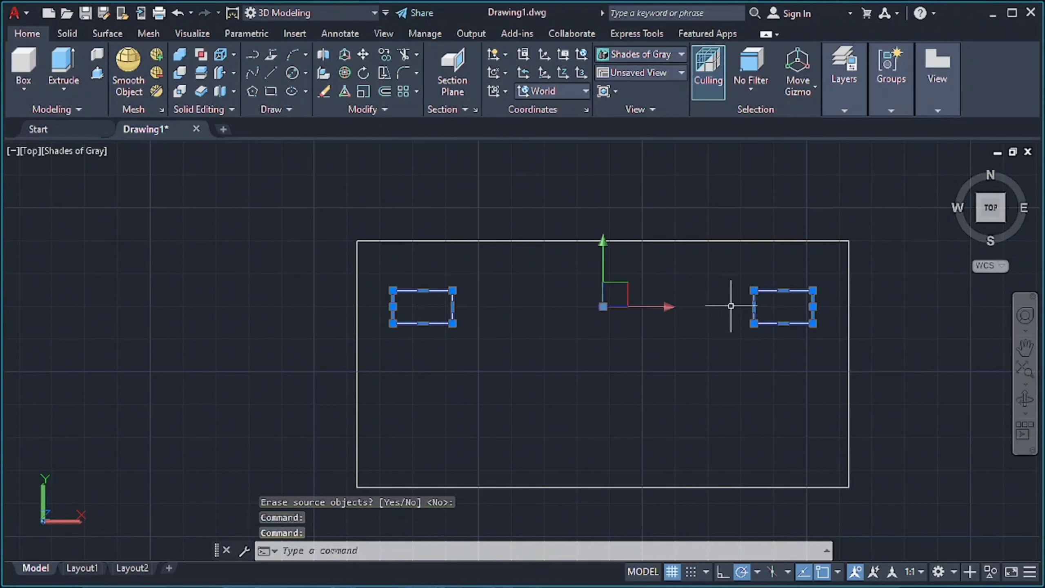
pyautogui.click(382, 109)
pyautogui.click(405, 126)
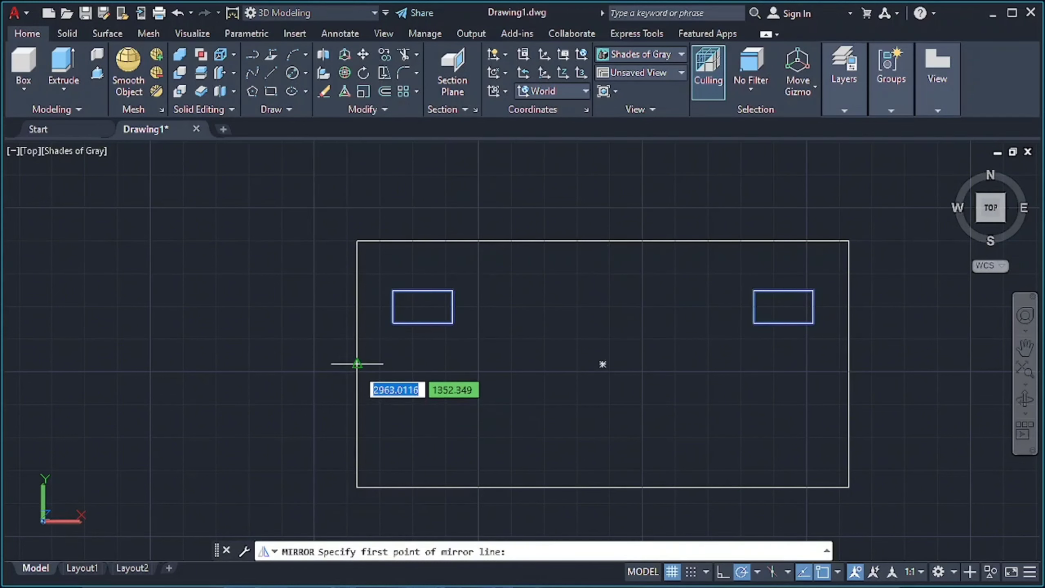
pyautogui.click(357, 363)
pyautogui.click(237, 357)
pyautogui.press('Return')
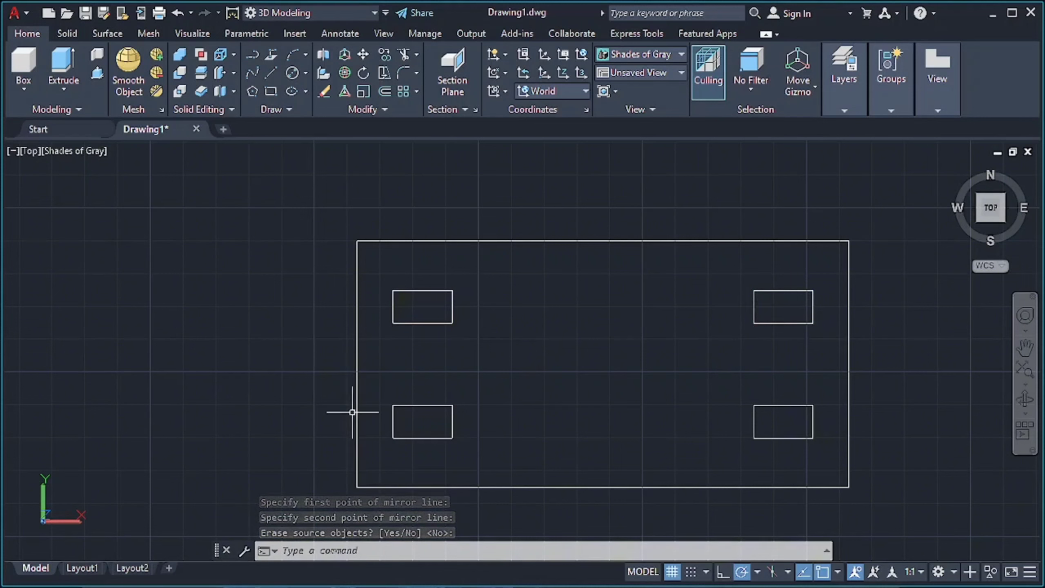
# - Shift the left slots vertically: top-left up 5, bottom-left down 5
pyautogui.click(422, 288)
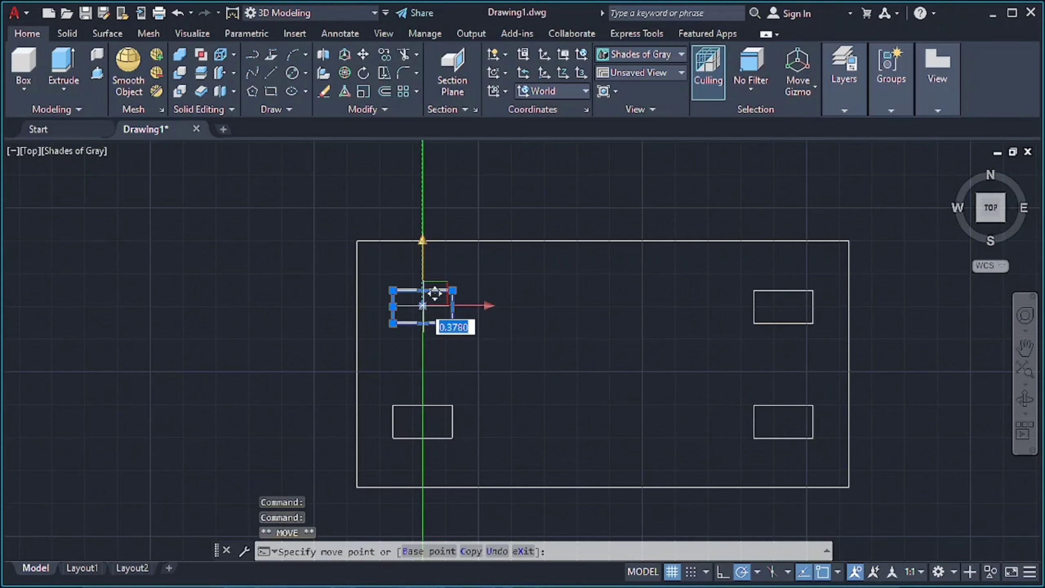
pyautogui.write('0')
pyautogui.press('Return')
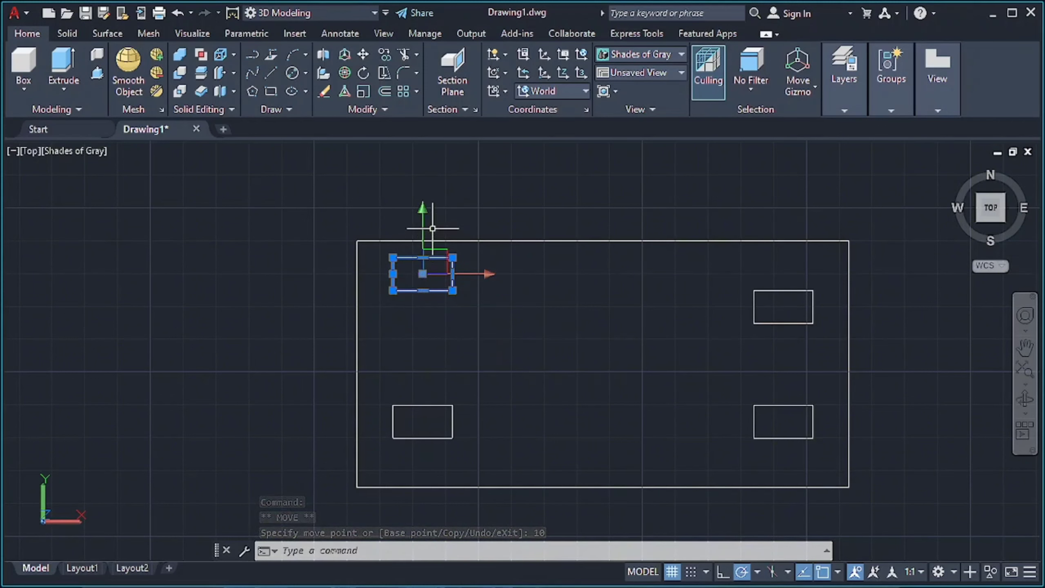
pyautogui.click(423, 268)
pyautogui.write('5')
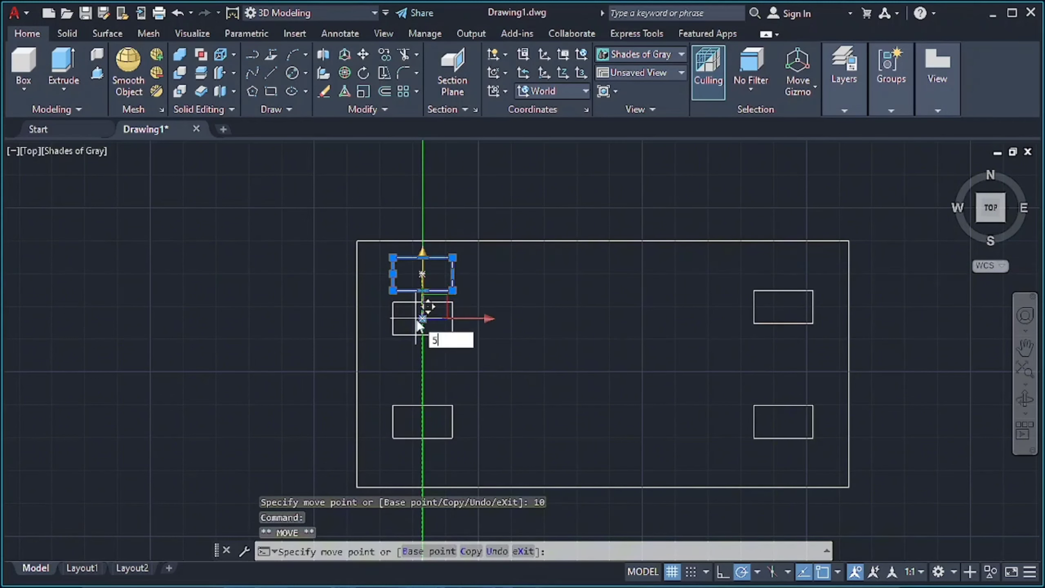
pyautogui.press('Return')
pyautogui.press('Escape')
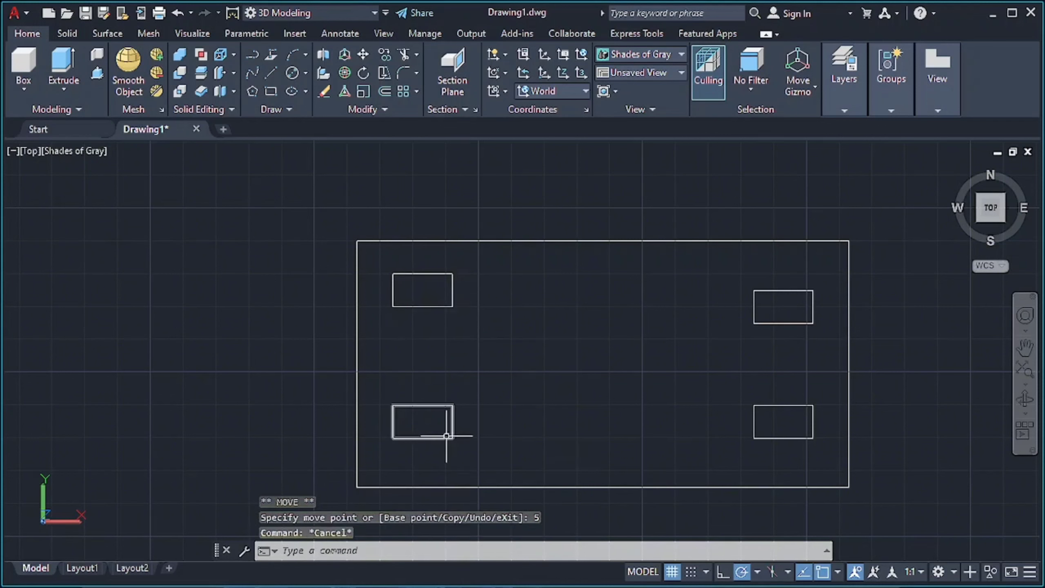
pyautogui.click(453, 429)
pyautogui.click(426, 383)
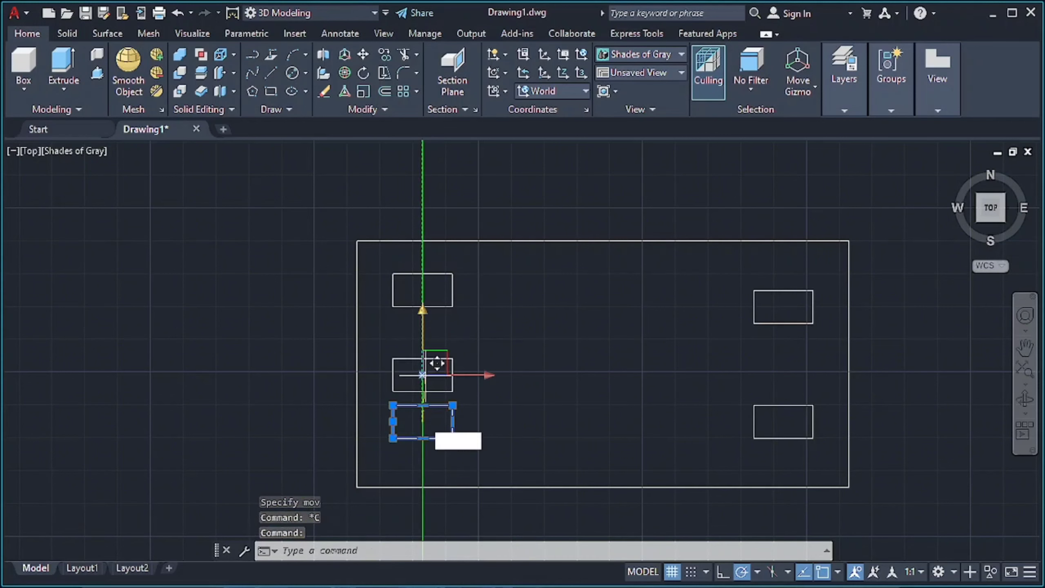
pyautogui.write('5')
pyautogui.press('Return')
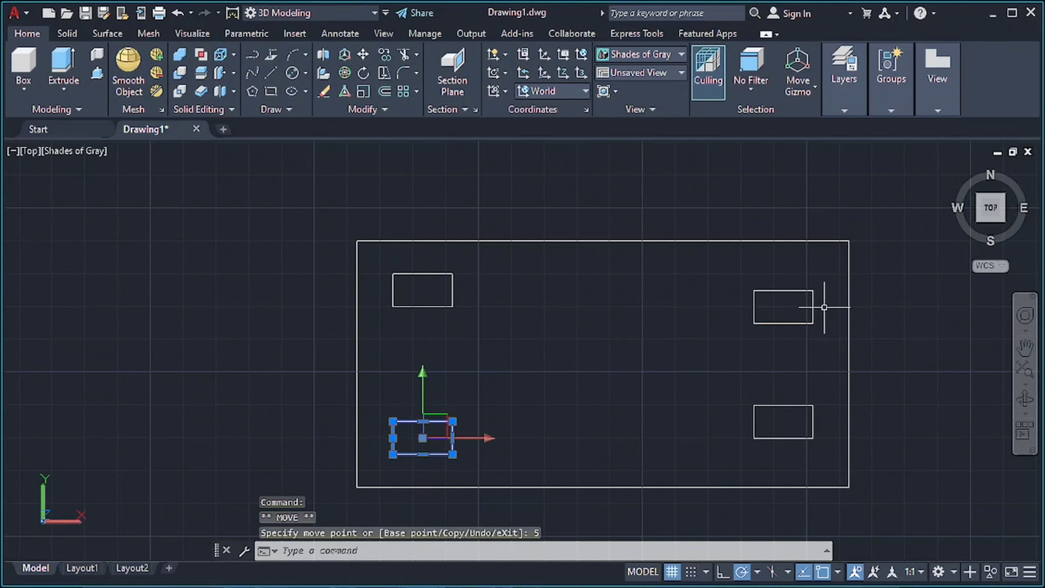
# - Shift the right slots vertically: top-right up 5, bottom-right down 5
pyautogui.click(813, 305)
pyautogui.press('Escape')
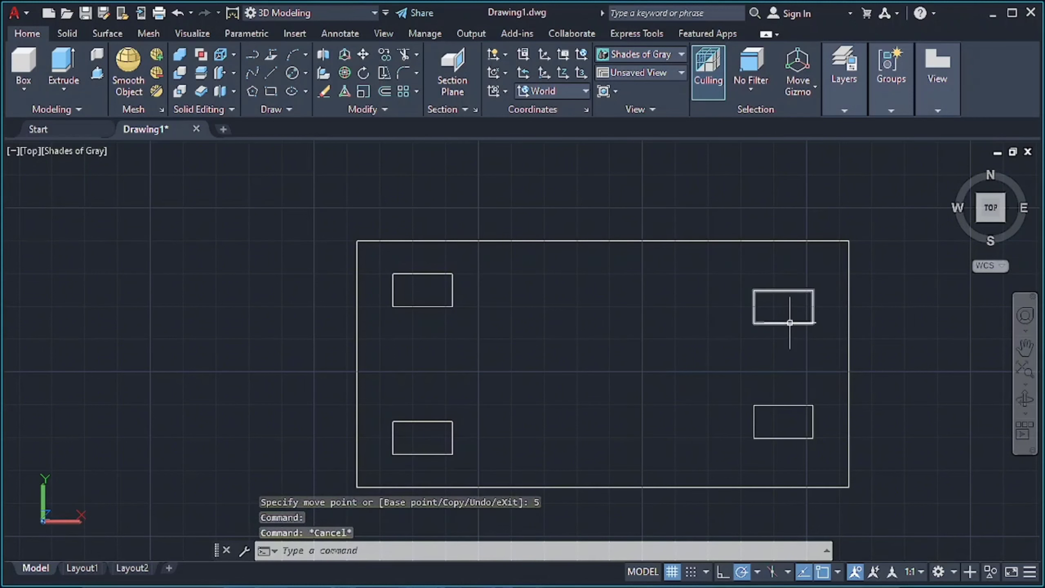
pyautogui.click(787, 323)
pyautogui.click(784, 284)
pyautogui.write('5')
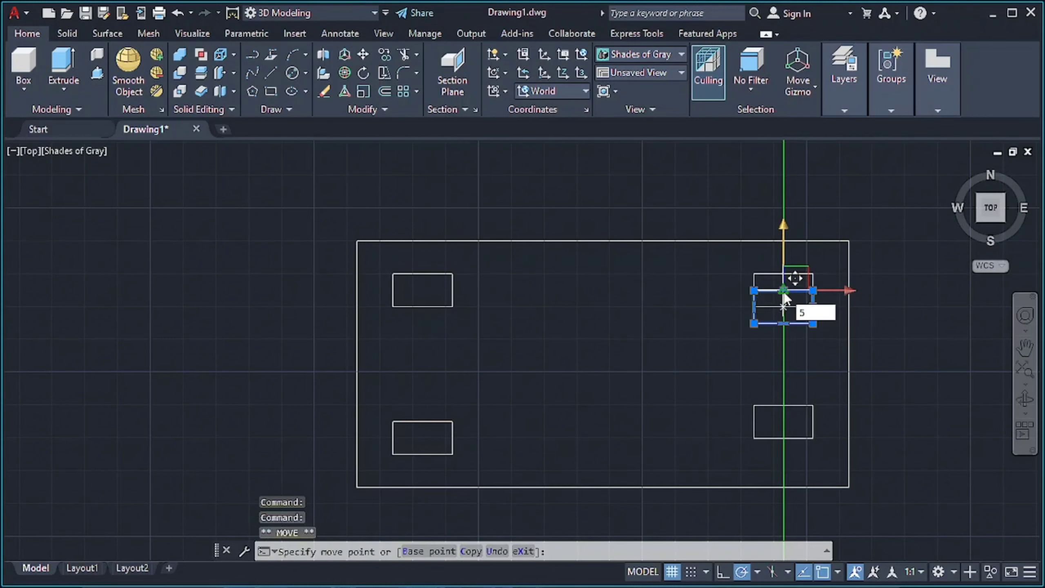
pyautogui.press('Return')
pyautogui.press('Escape')
pyautogui.click(786, 431)
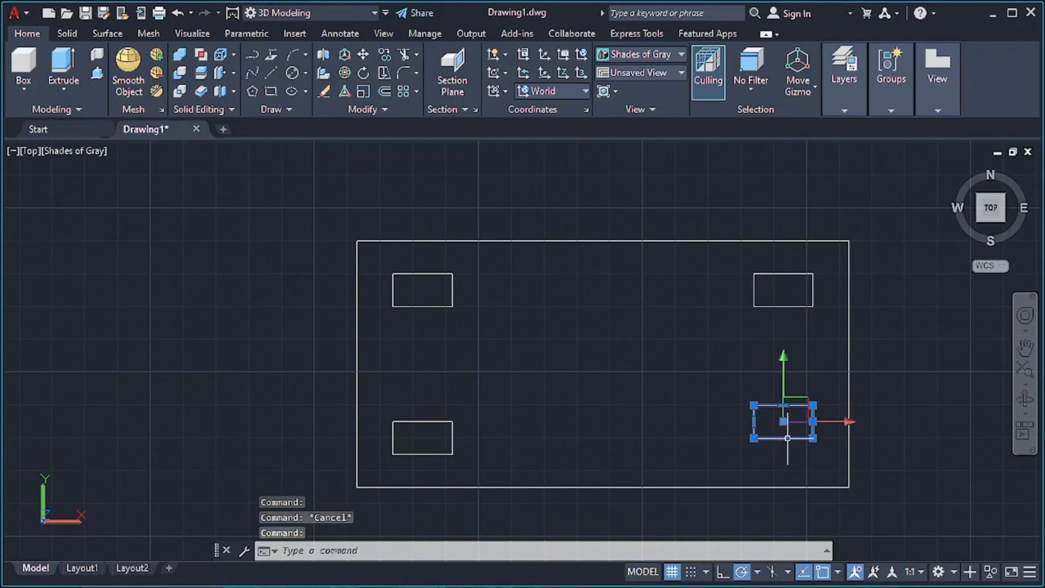
pyautogui.click(782, 410)
pyautogui.write('5')
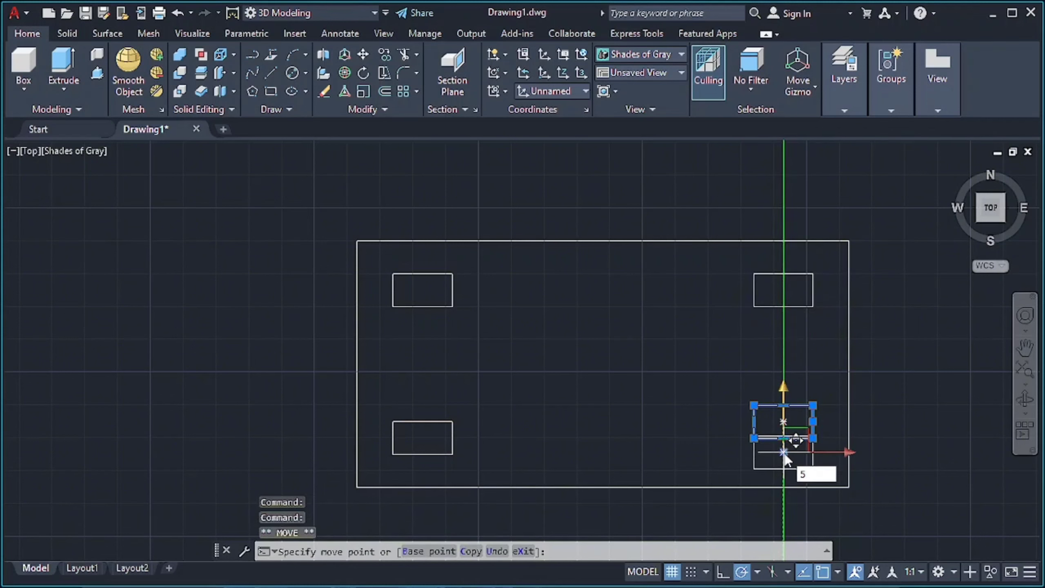
pyautogui.press('Return')
pyautogui.press('Escape')
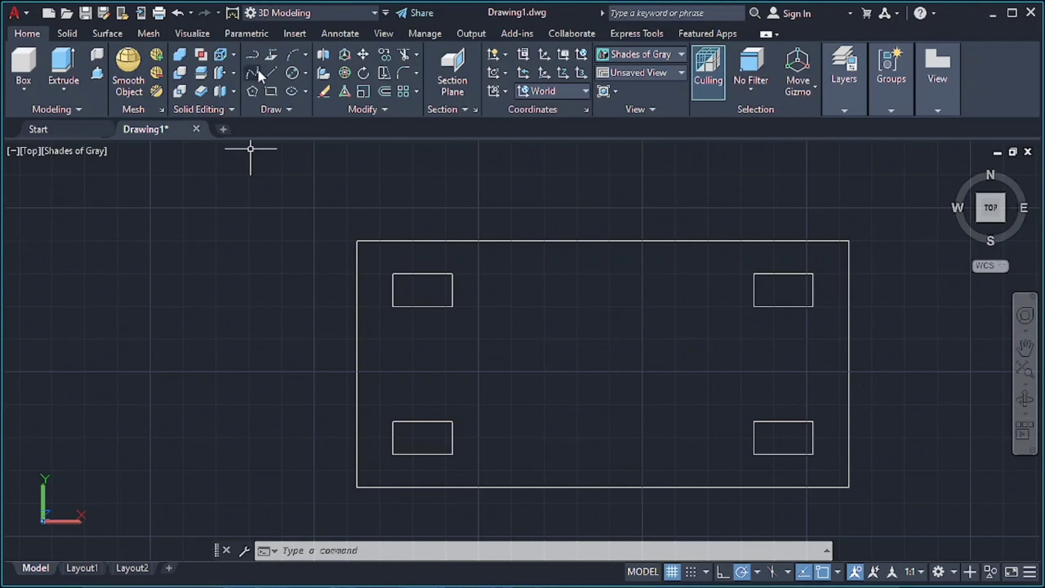
# - From the plate's centre, run lines 37.5 left and 25 up to the boss outline's corner
pyautogui.write('l')
pyautogui.press('Return')
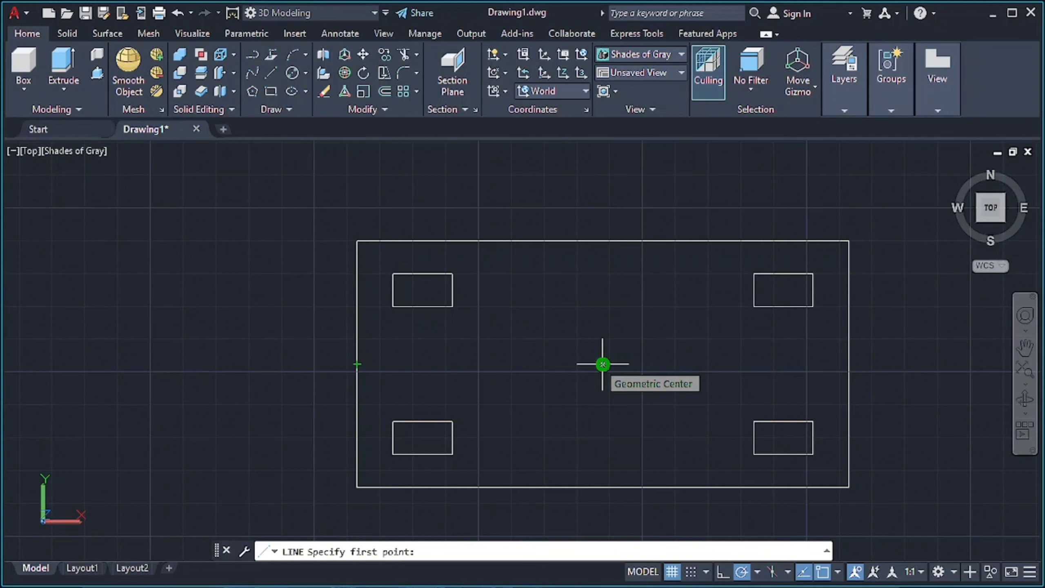
pyautogui.click(603, 364)
pyautogui.write('3')
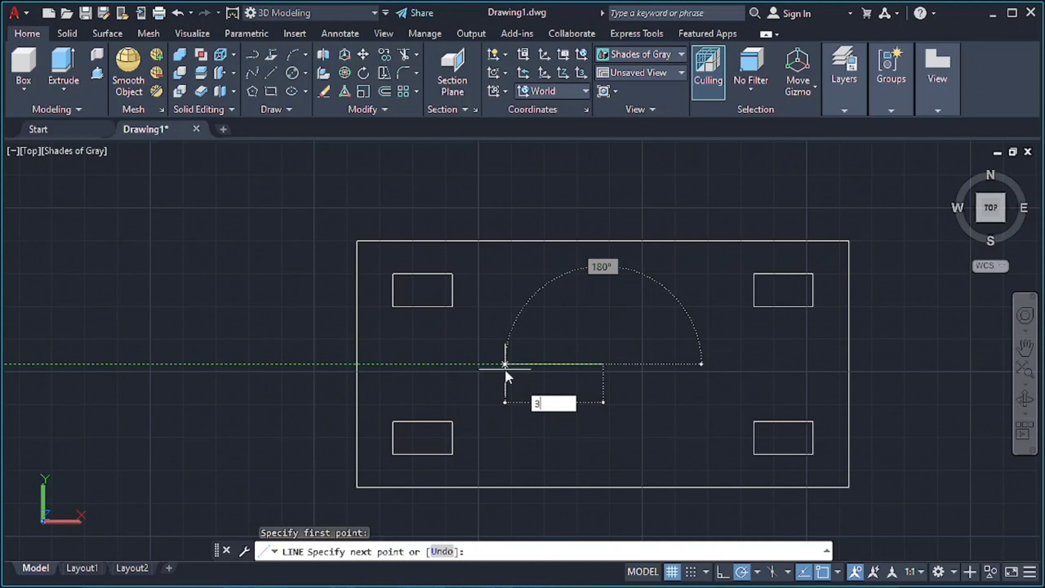
pyautogui.write('7.5')
pyautogui.press('Return')
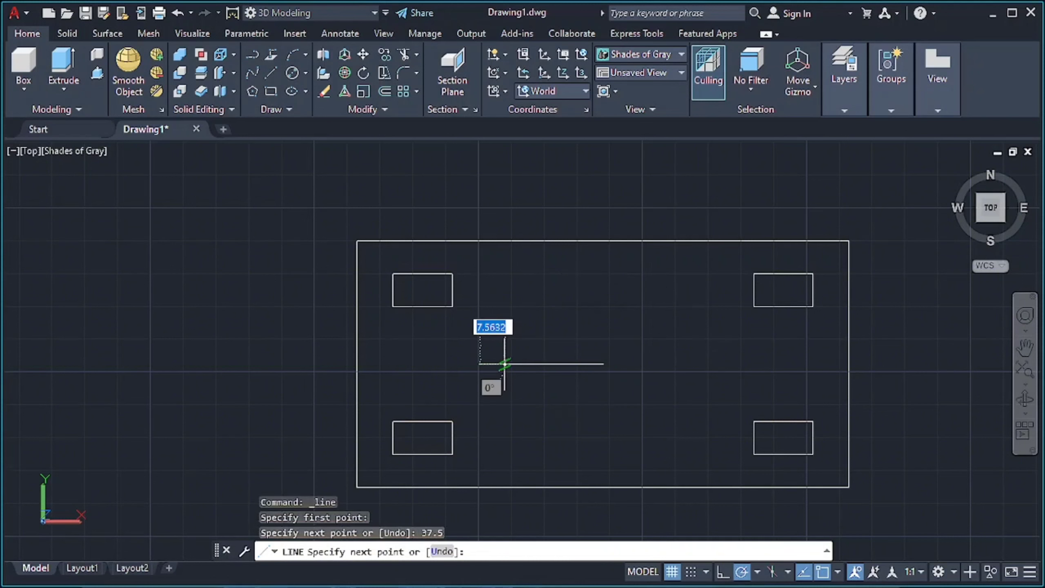
pyautogui.write('25')
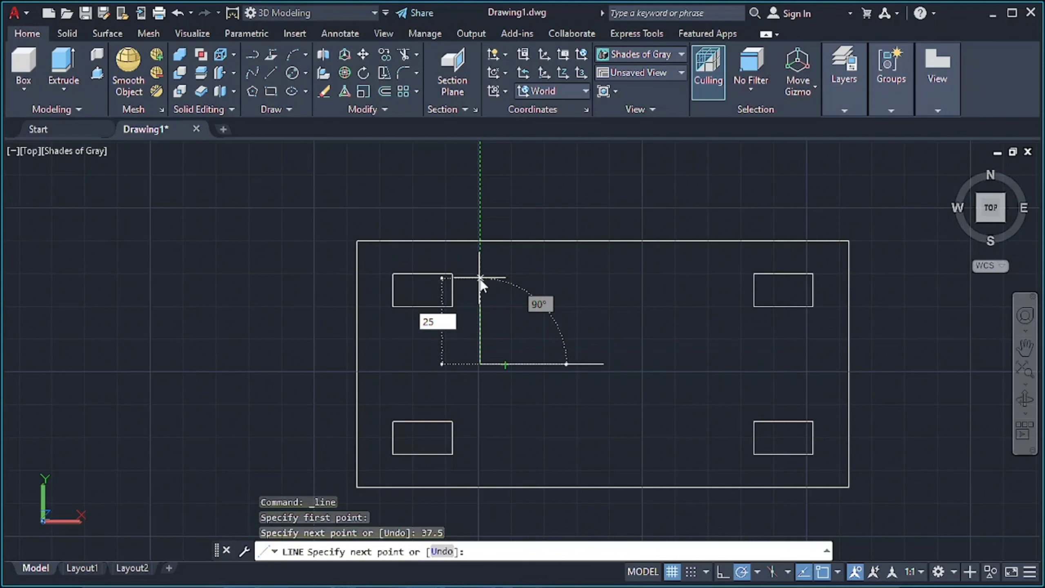
pyautogui.press('Return')
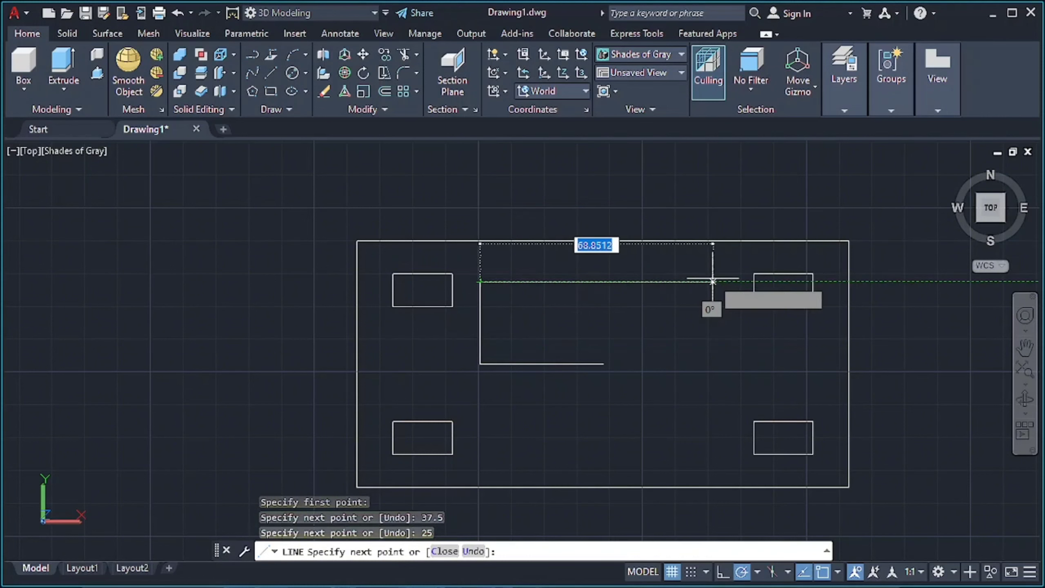
# - Draw the 75 top, 50 right and 75 bottom edges, then erase the leftover centre line
pyautogui.write('75')
pyautogui.press('Return')
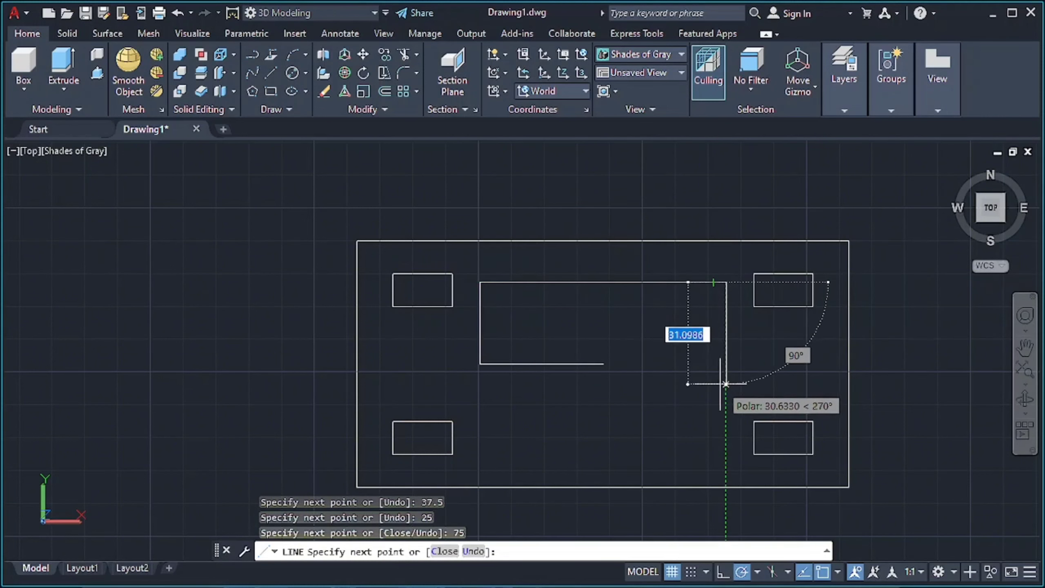
pyautogui.write('50')
pyautogui.press('Return')
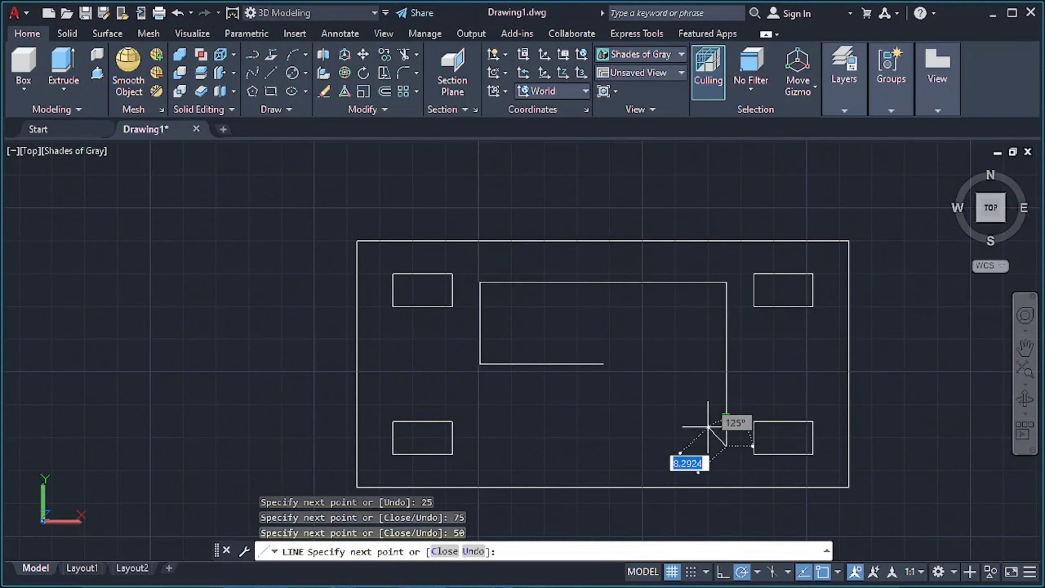
pyautogui.write('75')
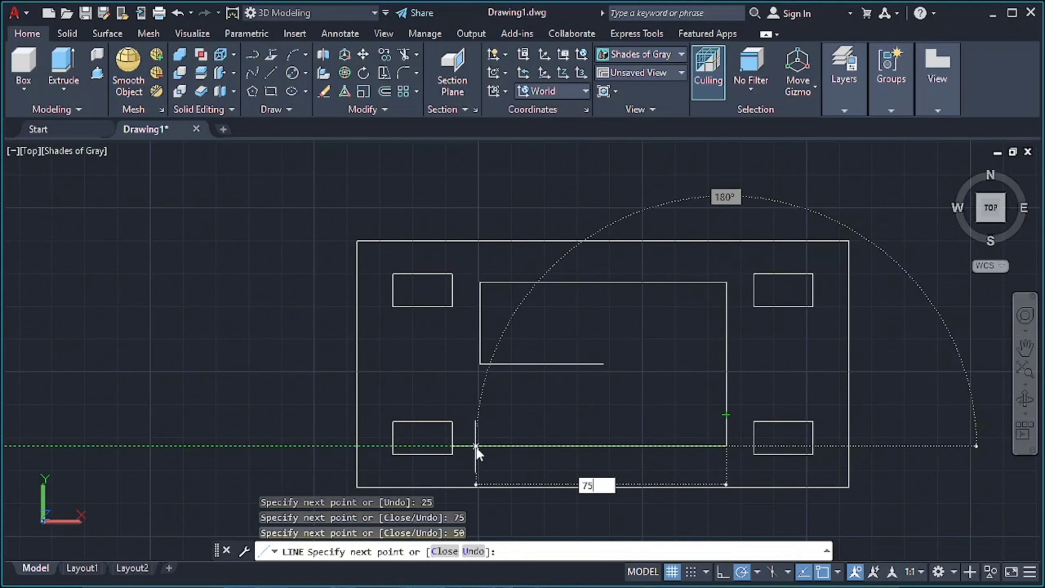
pyautogui.press('Return')
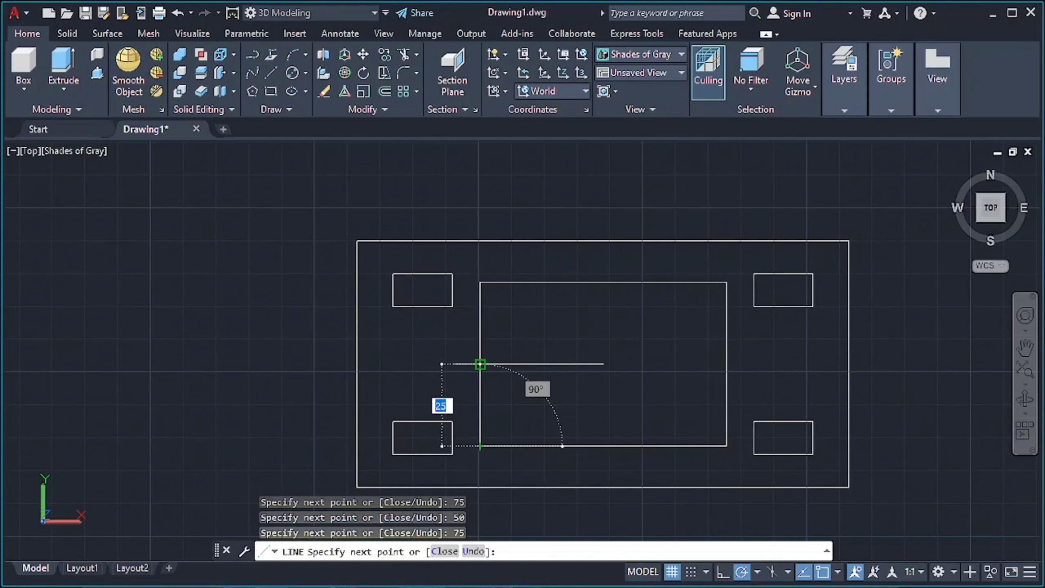
pyautogui.press('Escape')
pyautogui.click(531, 363)
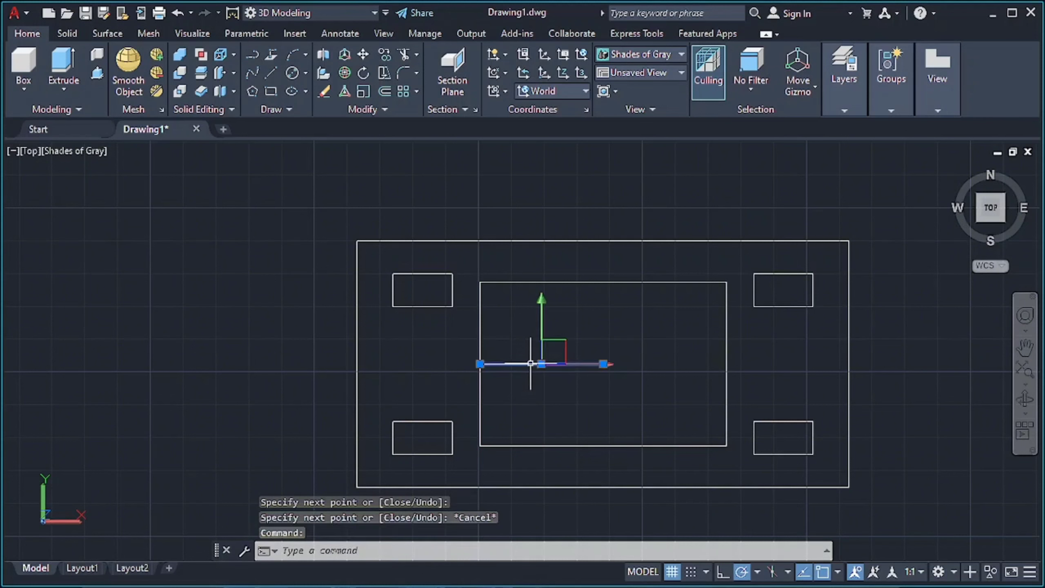
pyautogui.press('Delete')
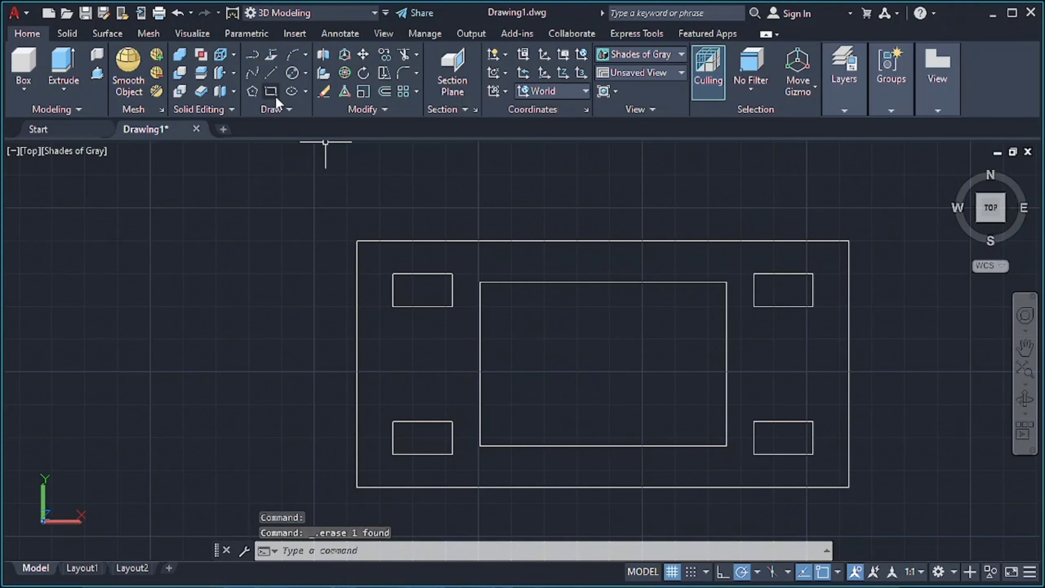
# - From the plate centre, draw lines 25 left and 12 up for the inner rectangle
pyautogui.click(272, 92)
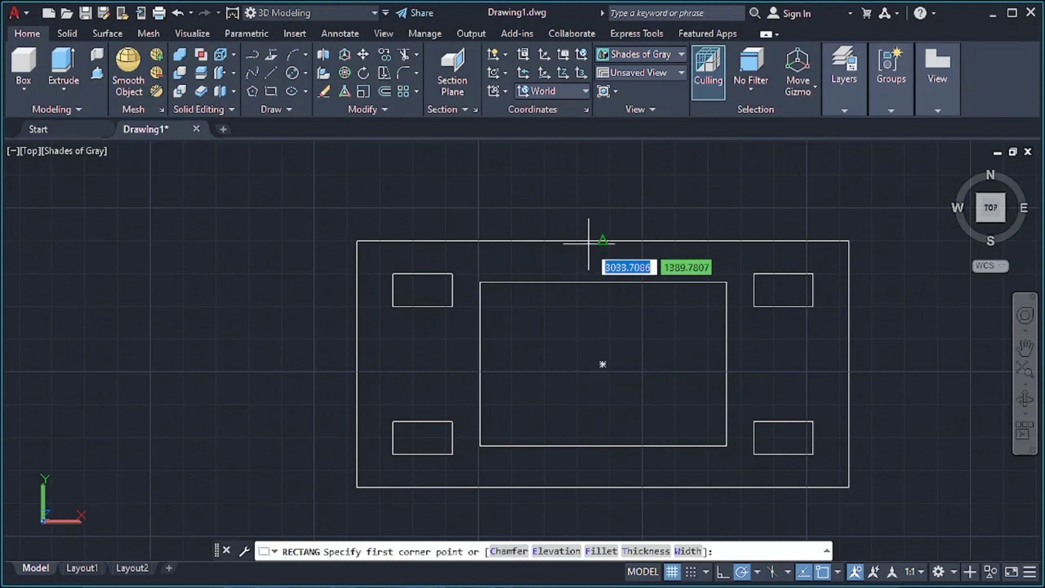
pyautogui.click(603, 364)
pyautogui.press('Escape')
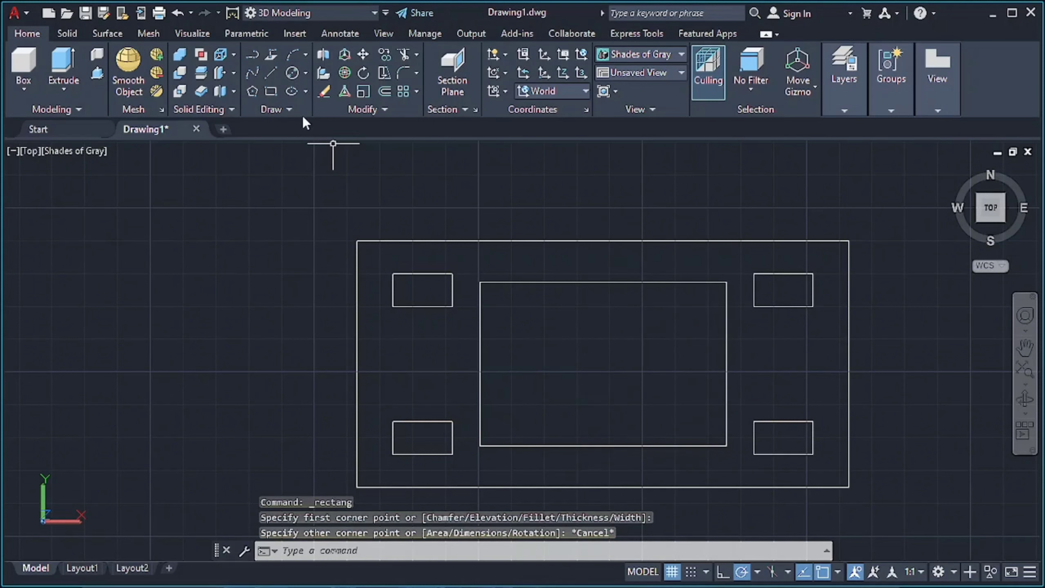
pyautogui.click(271, 72)
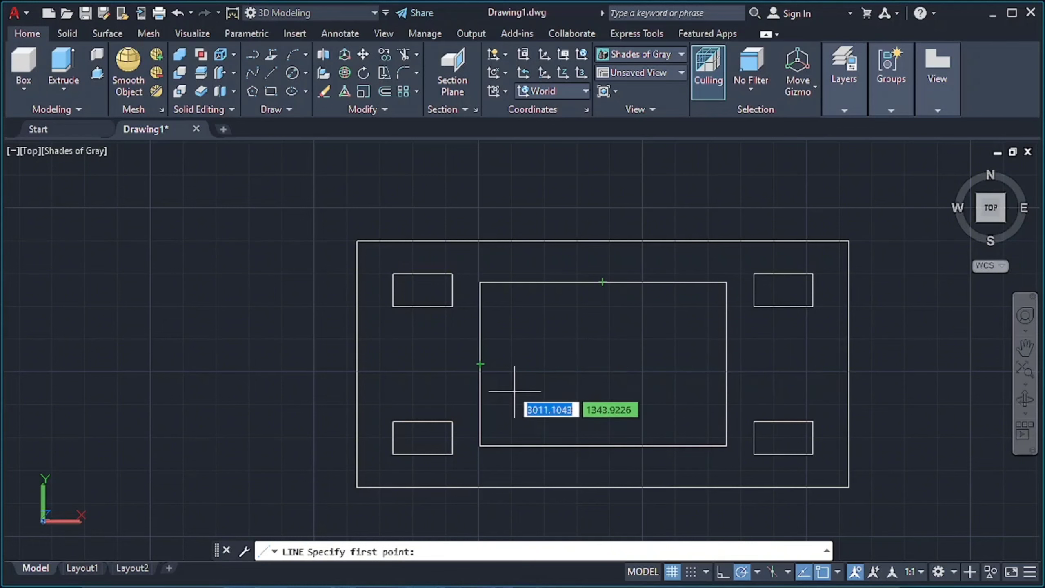
pyautogui.click(603, 364)
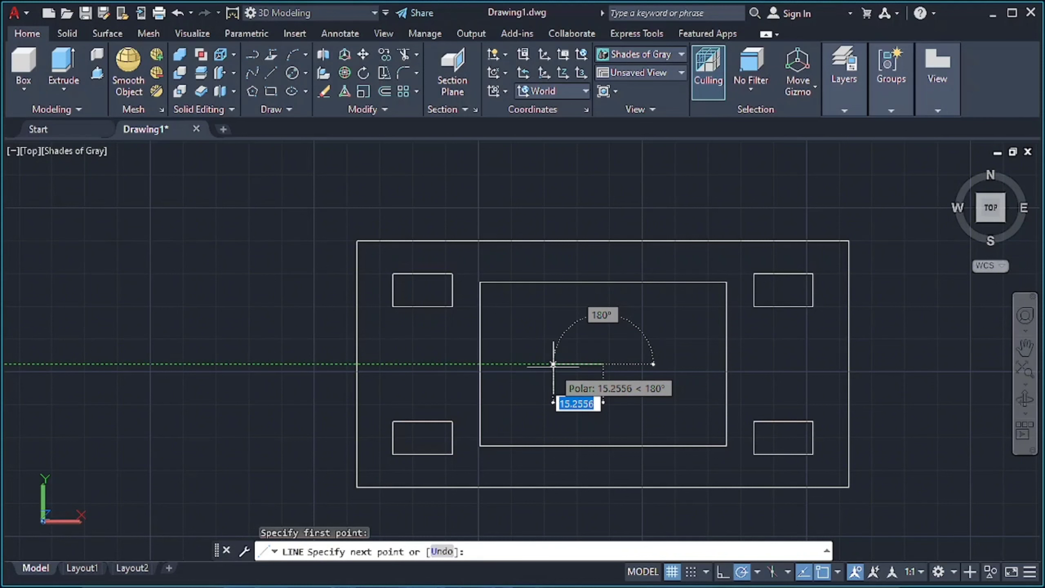
pyautogui.write('25')
pyautogui.press('Return')
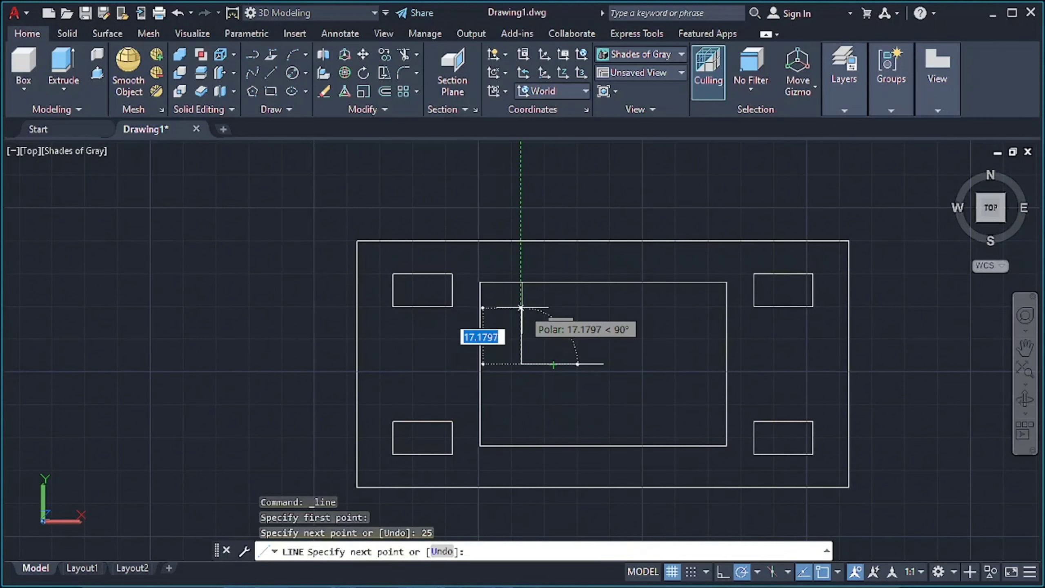
pyautogui.write('12')
pyautogui.press('Return')
# - Finish the inner rectangle's 50, 24 and 50 edges and delete the stray short line
pyautogui.write('5')
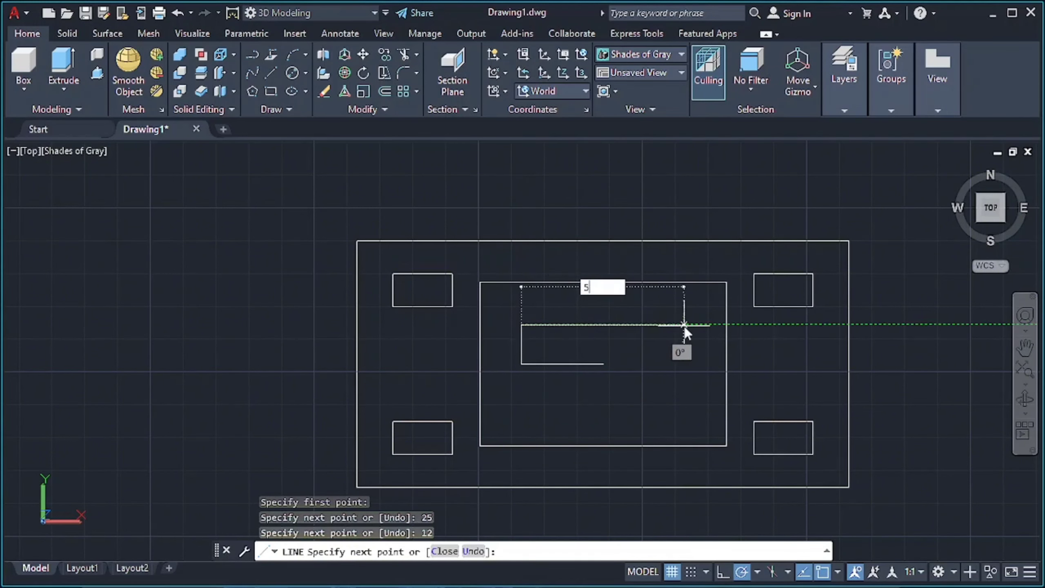
pyautogui.write('0')
pyautogui.press('Return')
pyautogui.write('24')
pyautogui.press('Return')
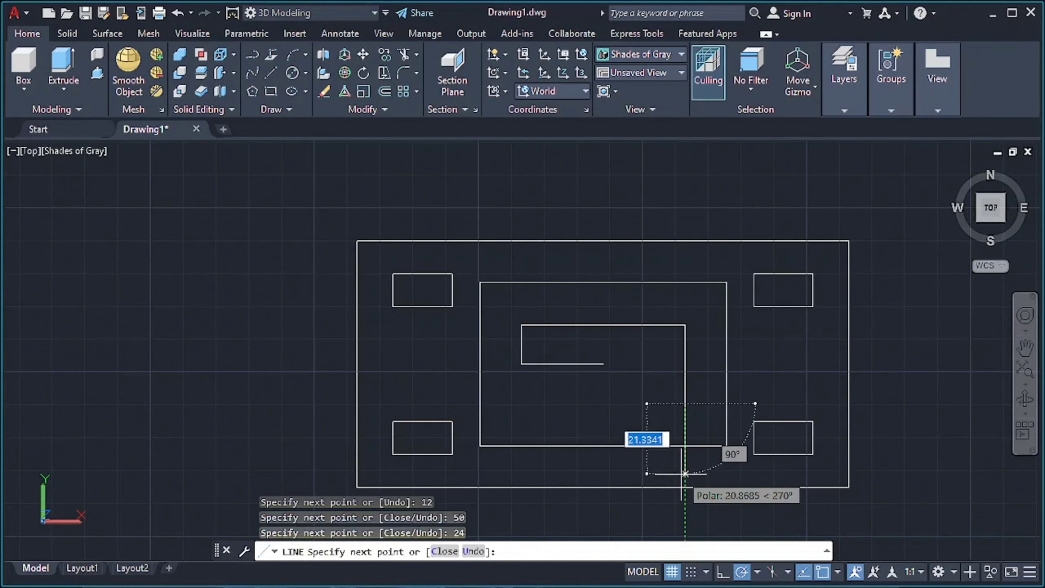
pyautogui.write('50')
pyautogui.press('Return')
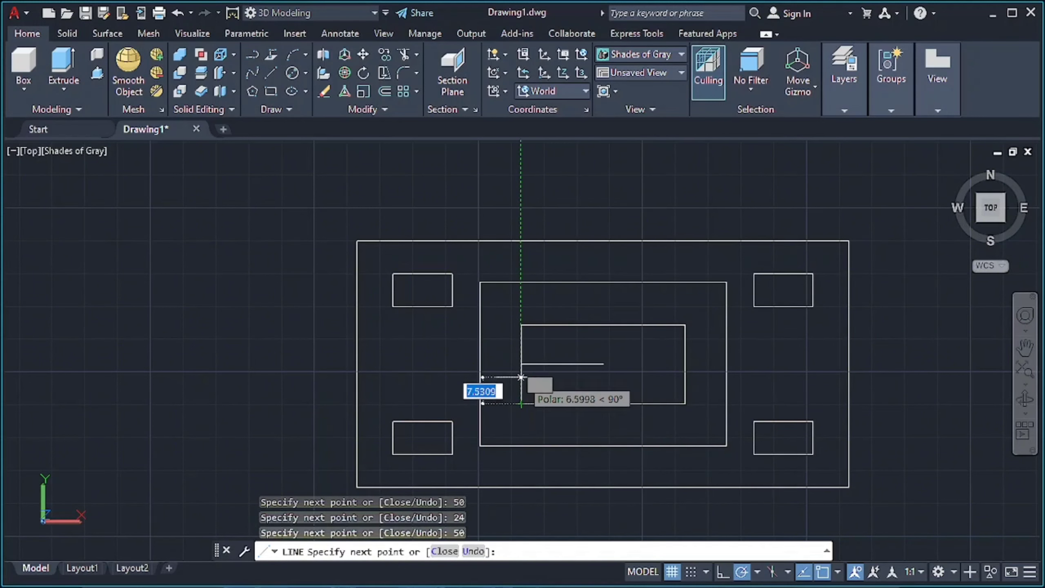
pyautogui.press('Escape')
pyautogui.click(547, 363)
pyautogui.press('Delete')
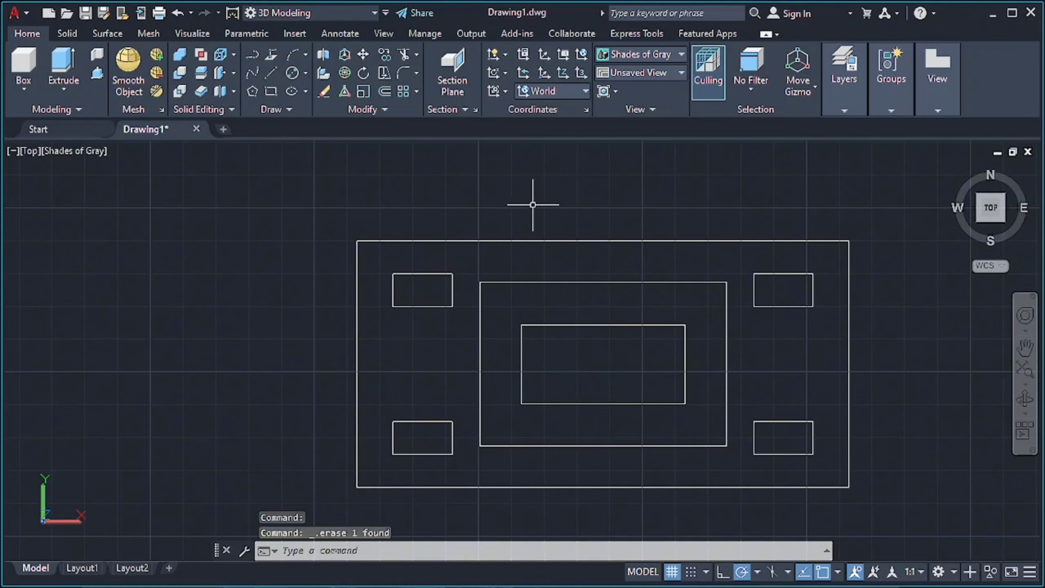
# - Draw two channel lines 10 apart from 5 above the left edge midpoint to the outline
pyautogui.click(272, 73)
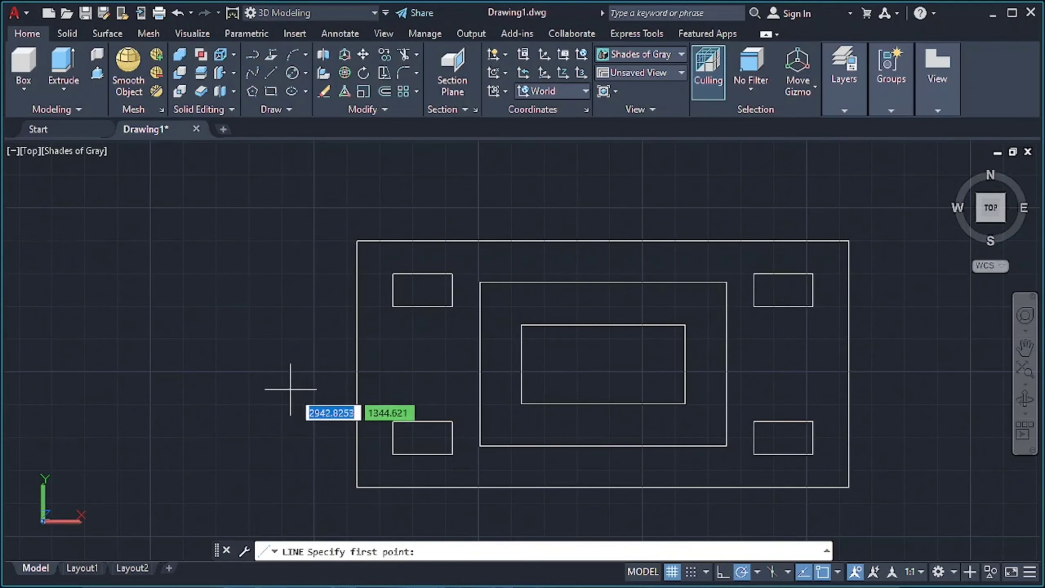
pyautogui.write('5')
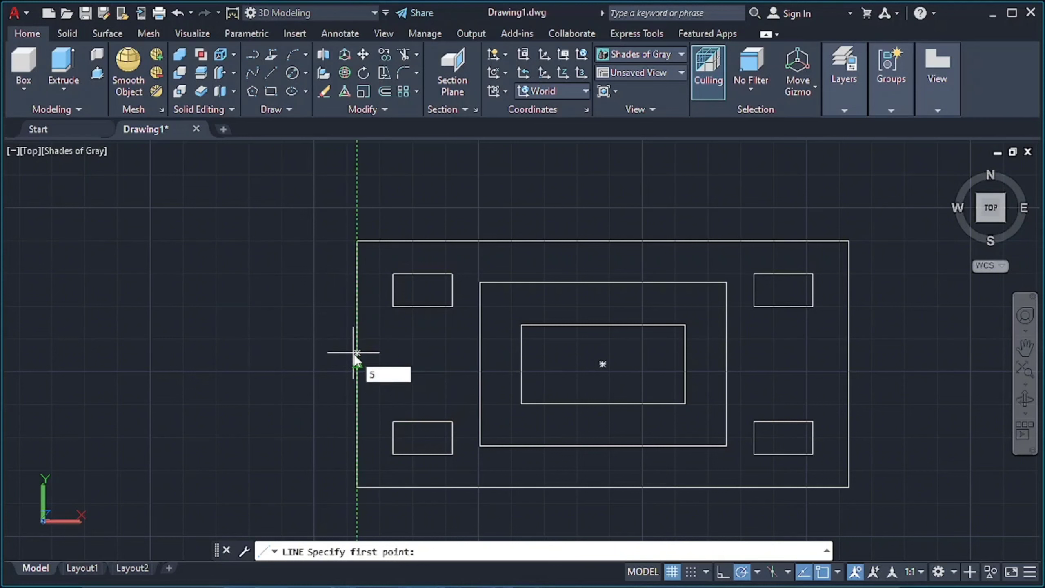
pyautogui.press('Return')
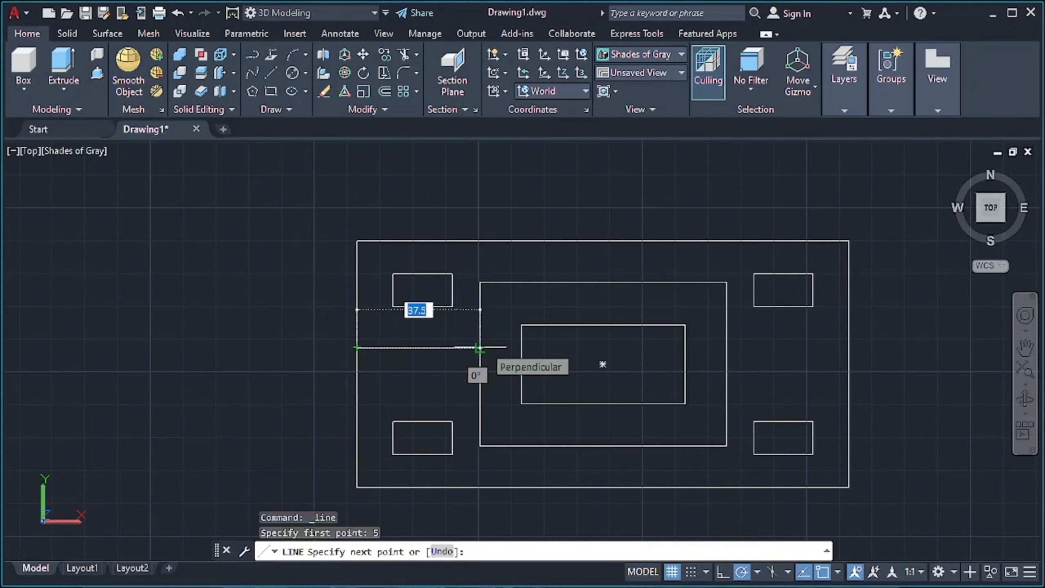
pyautogui.click(479, 348)
pyautogui.write('10')
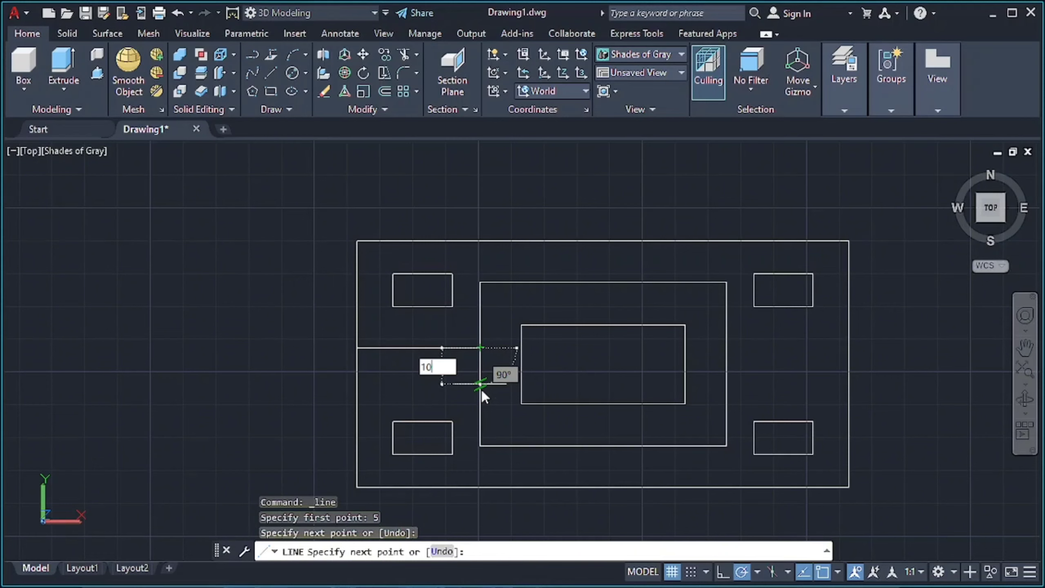
pyautogui.press('Return')
pyautogui.click(357, 380)
pyautogui.press('Escape')
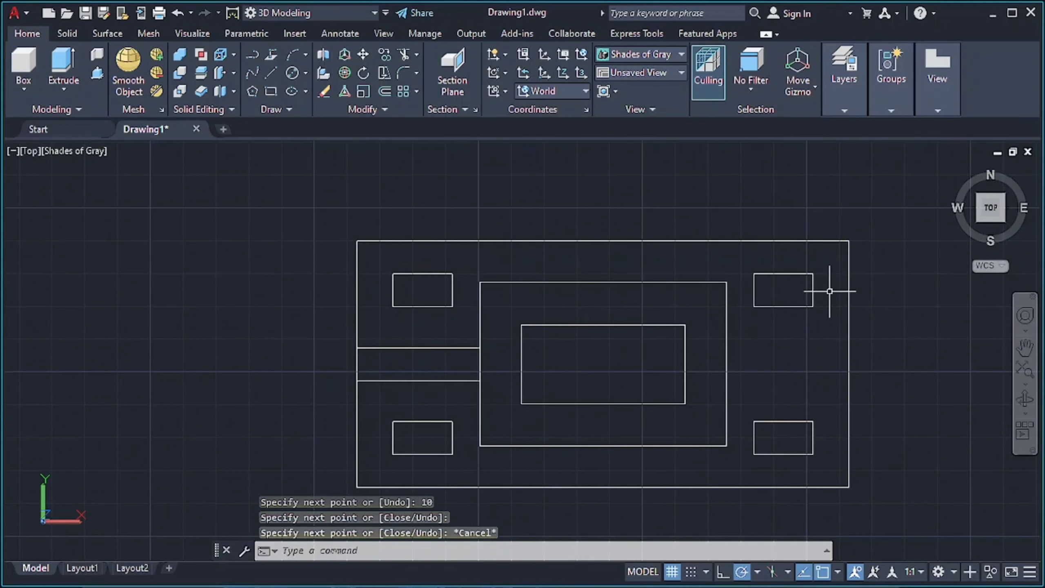
# - In a 3D view, press-pull the outer plate area up 25 units
pyautogui.keyDown('shift'); pyautogui.moveTo(897, 409); pyautogui.dragTo(905, 299, button='middle'); pyautogui.keyUp('shift')
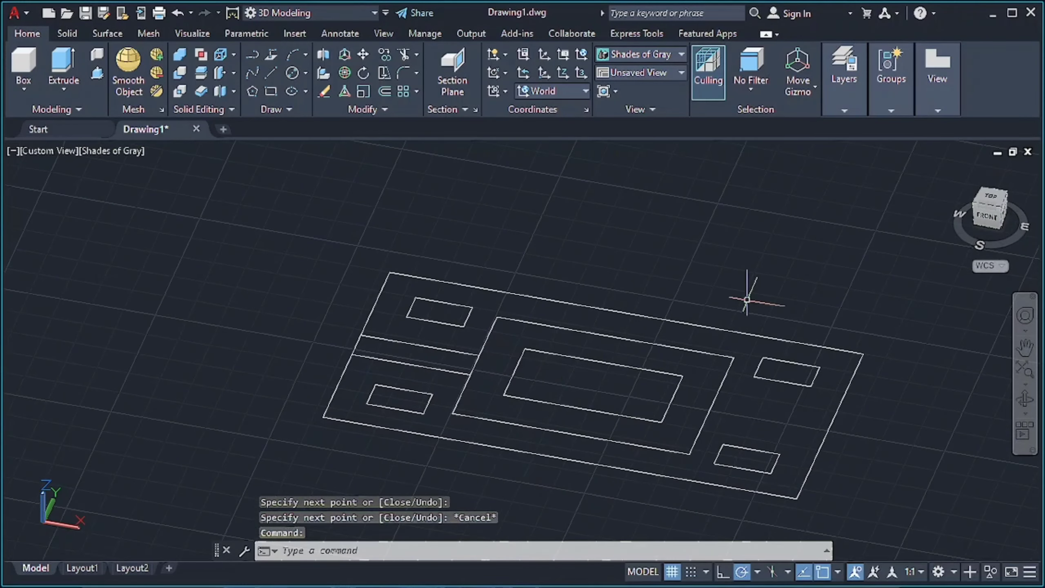
pyautogui.hotkey('ctrl', 'shift', 'e')
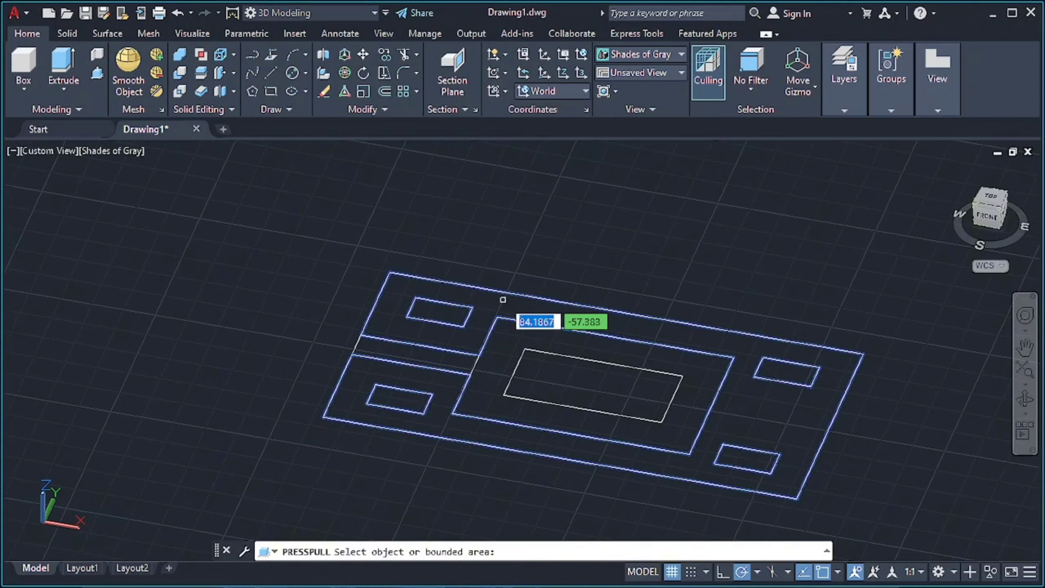
pyautogui.click(503, 300)
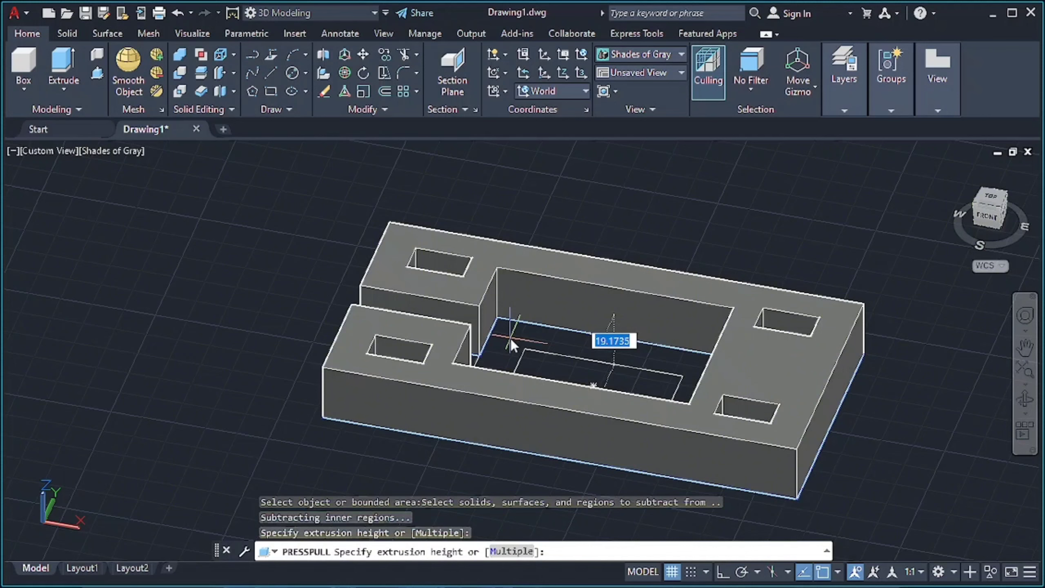
pyautogui.write('25')
pyautogui.press('Return')
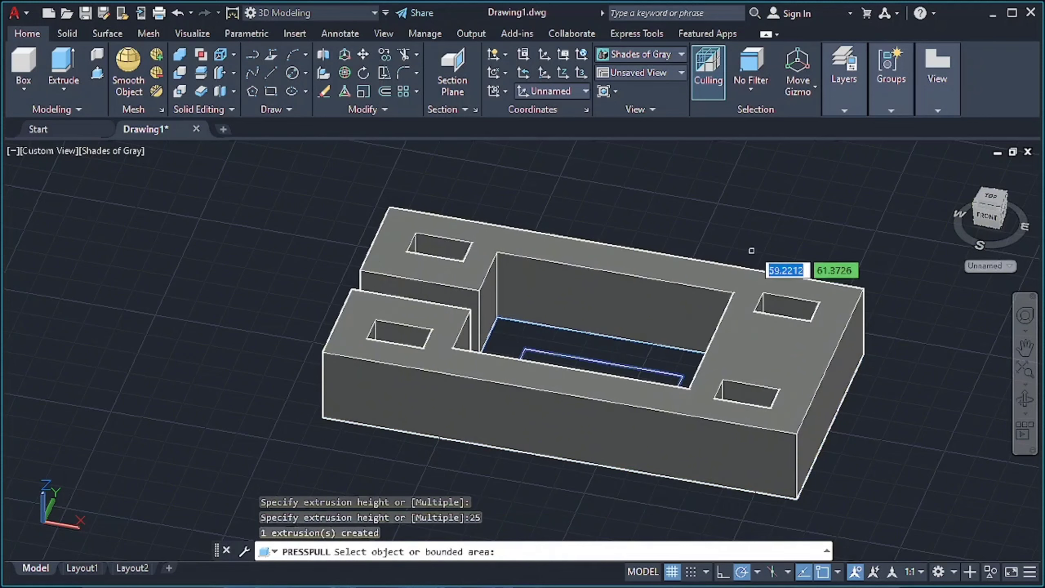
# - Raise the inner rectangle 20 units and the surrounding ring 50 units
pyautogui.moveTo(744, 206)
pyautogui.keyDown('shift'); pyautogui.mouseDown(button='middle')
pyautogui.moveTo(646, 229)
pyautogui.moveTo(275, 276)
pyautogui.moveTo(109, 280)
pyautogui.moveTo(110, 250)
pyautogui.moveTo(102, 310)
pyautogui.mouseUp(button='middle'); pyautogui.keyUp('shift')
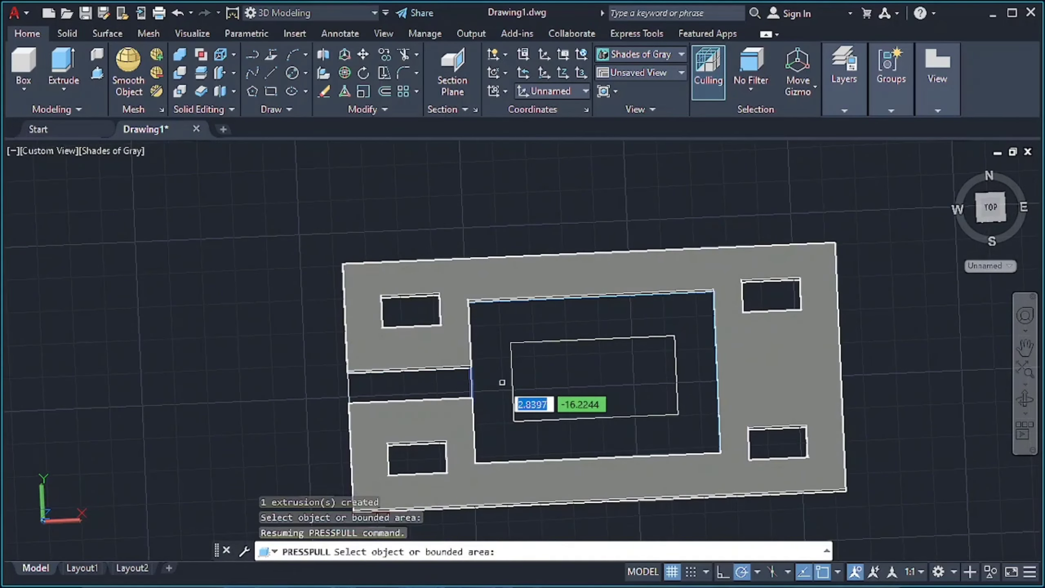
pyautogui.keyDown('shift'); pyautogui.moveTo(438, 352); pyautogui.dragTo(187, 281, button='middle'); pyautogui.keyUp('shift')
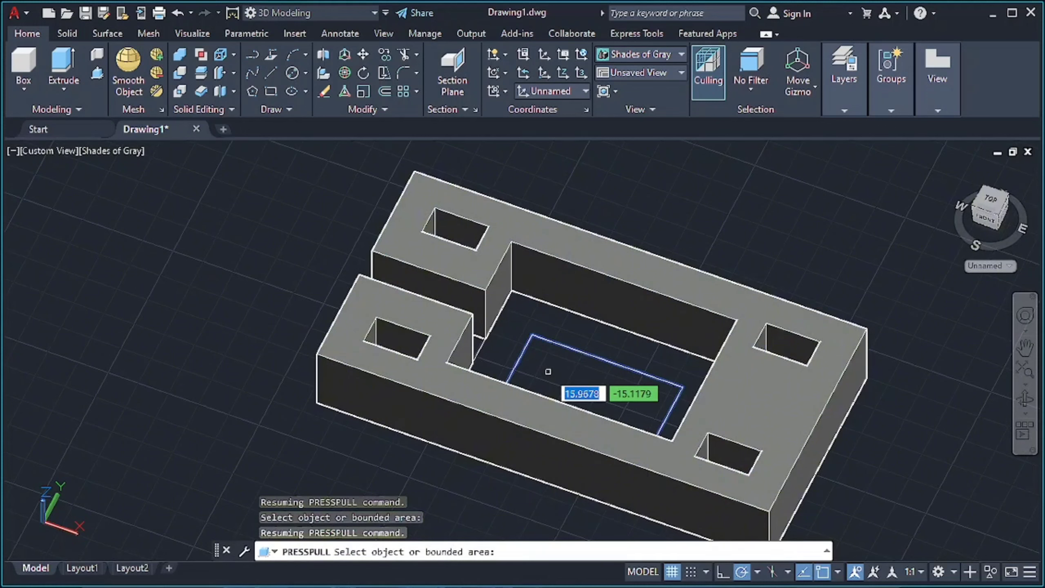
pyautogui.click(548, 372)
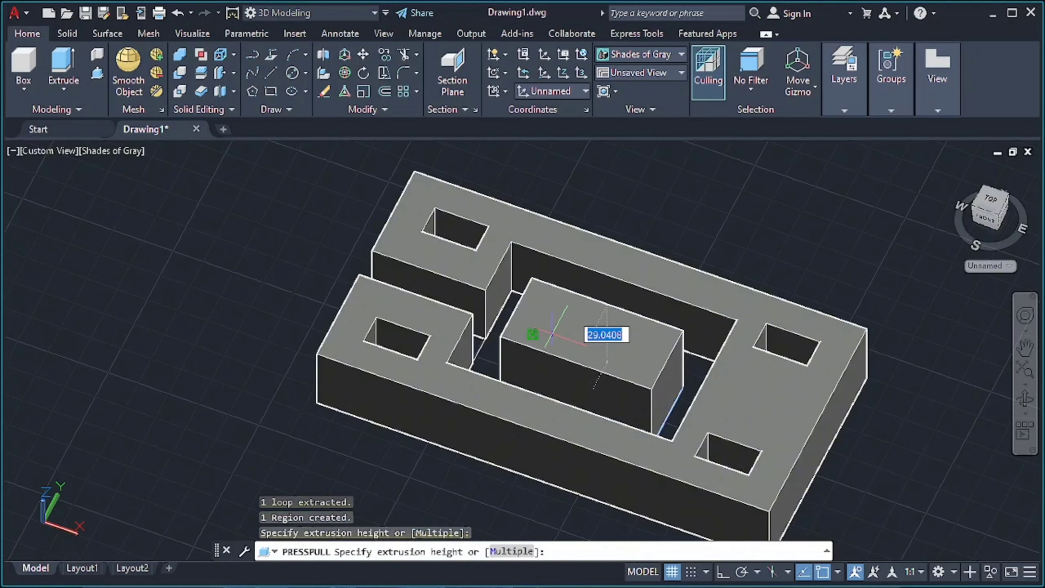
pyautogui.write('20')
pyautogui.press('Return')
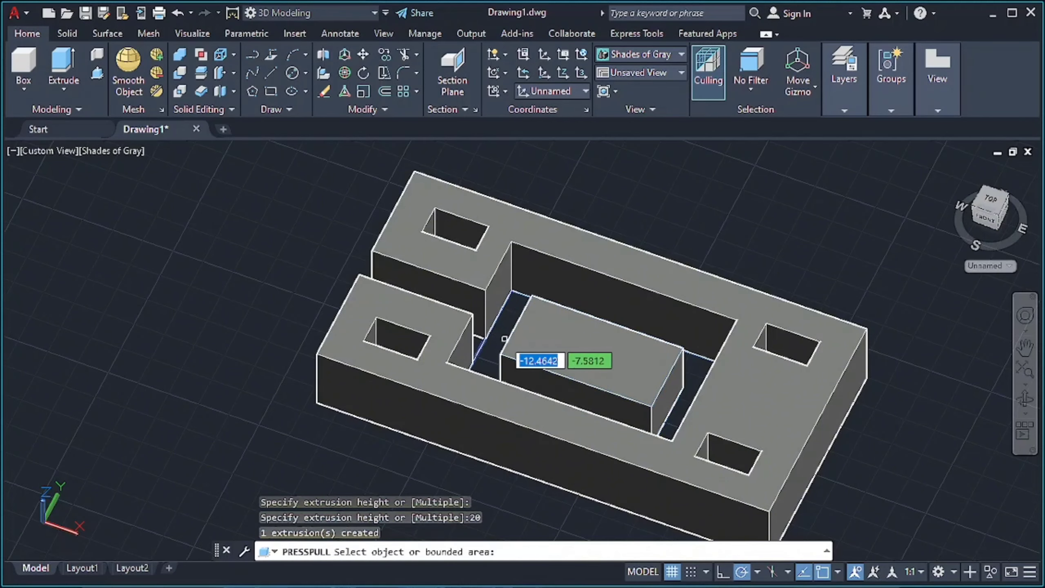
pyautogui.click(543, 300)
pyautogui.write('50')
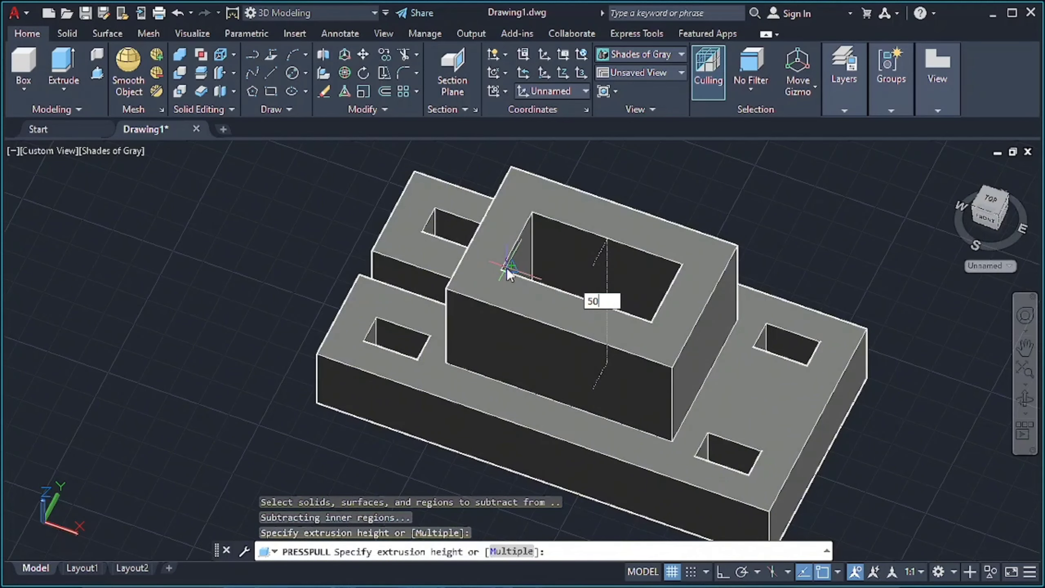
pyautogui.press('Return')
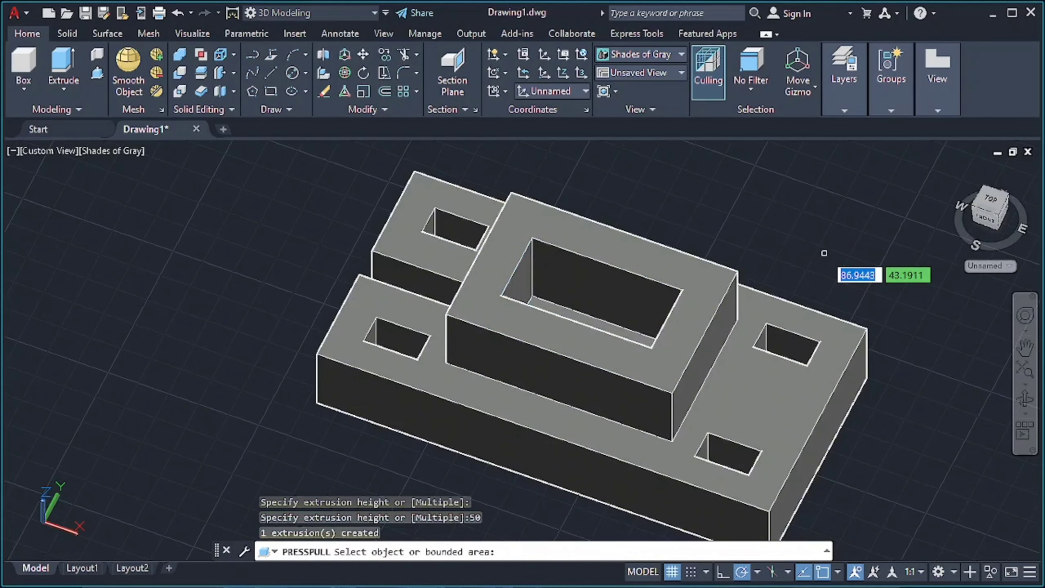
# - Pull the left channel gap up flush with the plate
pyautogui.keyDown('shift'); pyautogui.moveTo(825, 252); pyautogui.dragTo(538, 472, button='middle'); pyautogui.keyUp('shift')
pyautogui.click(538, 472)
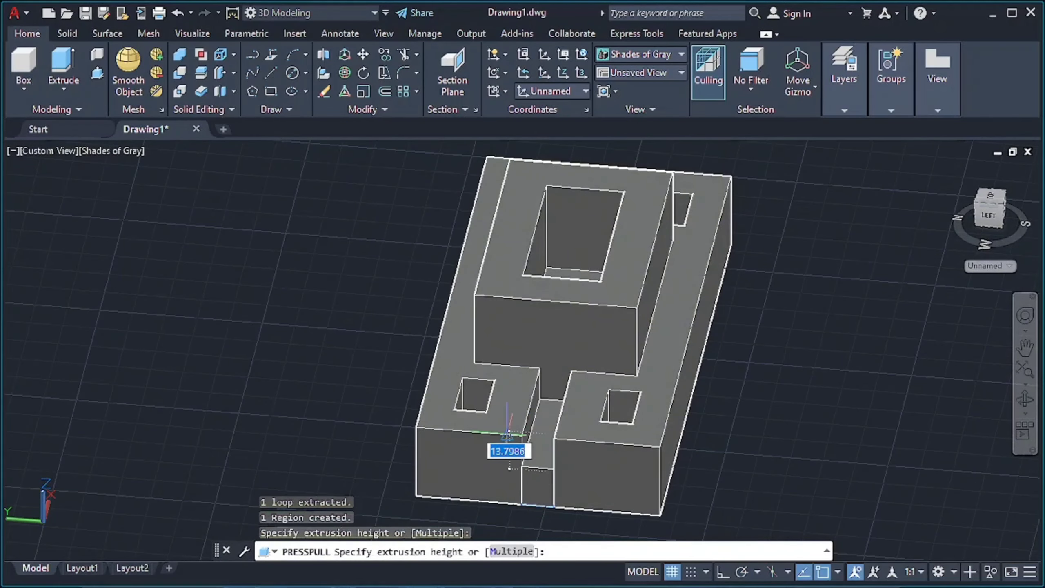
pyautogui.click(508, 422)
pyautogui.press('Return')
# - Switch to 2D wireframe and sketch three rib-outline line points on the boss
pyautogui.click(681, 54)
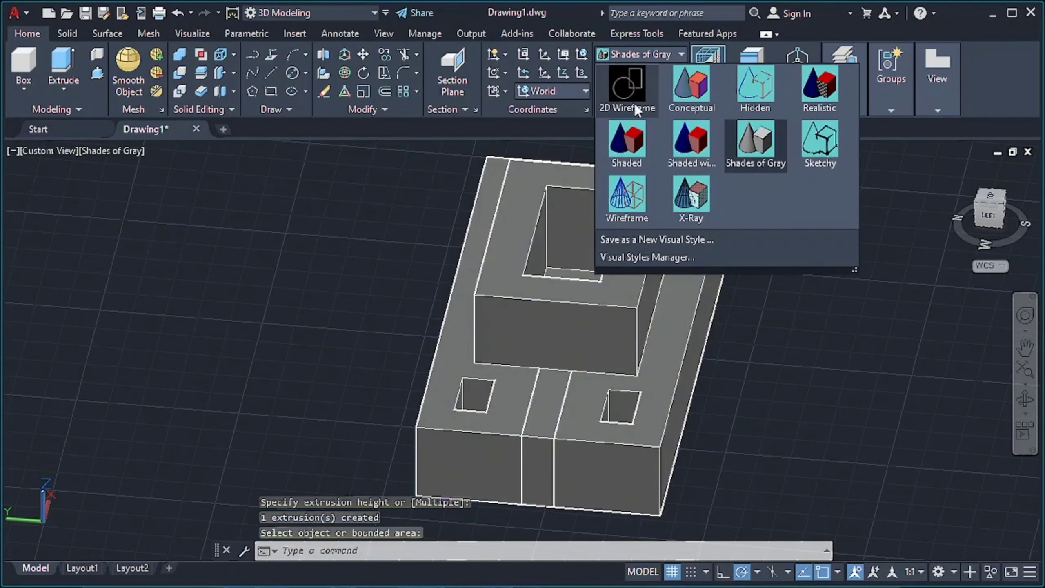
pyautogui.click(634, 103)
pyautogui.moveTo(784, 320)
pyautogui.keyDown('shift'); pyautogui.mouseDown(button='middle')
pyautogui.moveTo(661, 382)
pyautogui.moveTo(613, 339)
pyautogui.moveTo(660, 374)
pyautogui.moveTo(800, 346)
pyautogui.moveTo(699, 346)
pyautogui.mouseUp(button='middle'); pyautogui.keyUp('shift')
pyautogui.scroll(2, 699, 346)
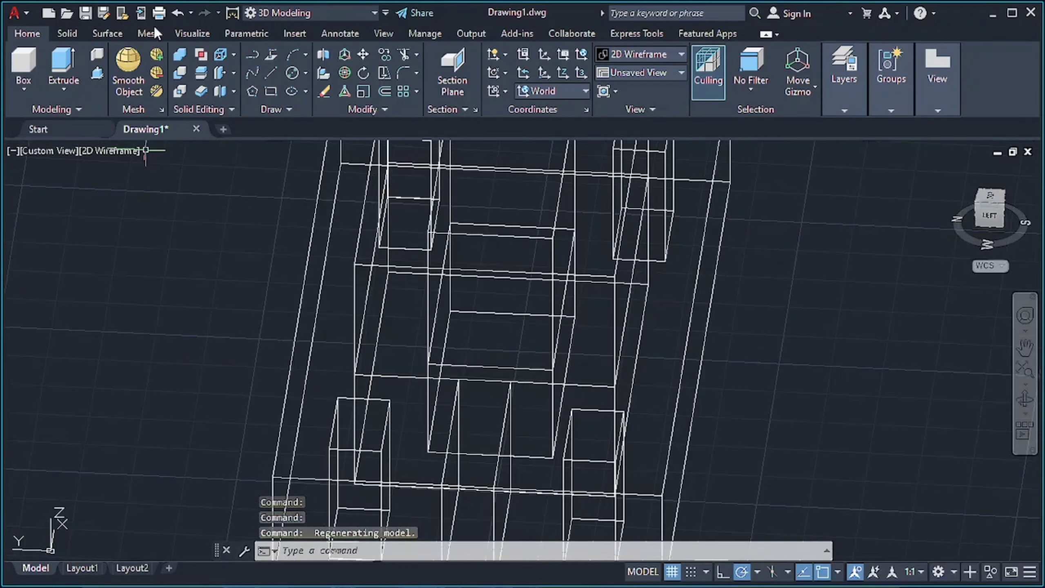
pyautogui.click(270, 74)
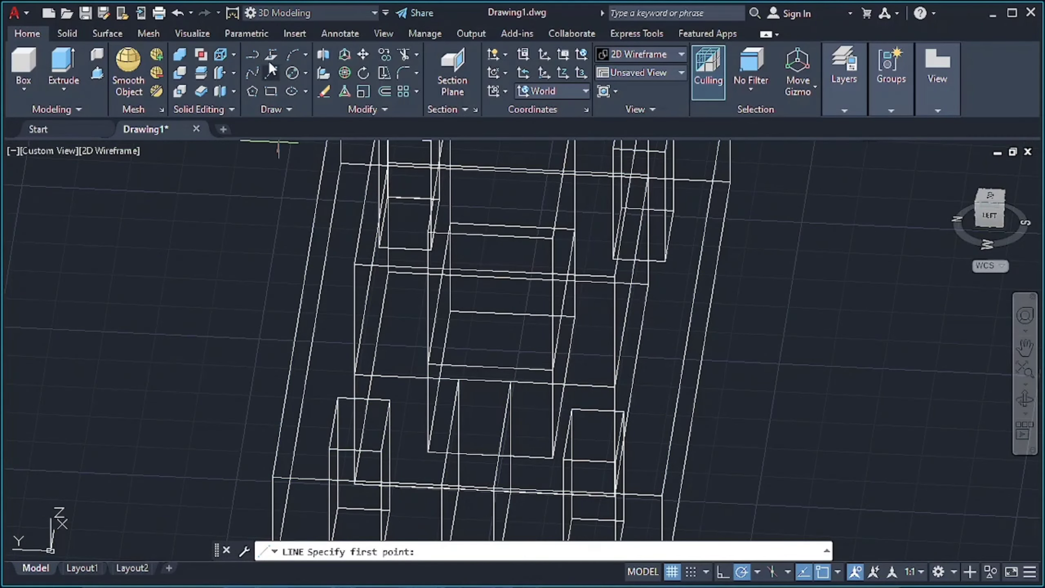
pyautogui.click(459, 381)
pyautogui.click(459, 272)
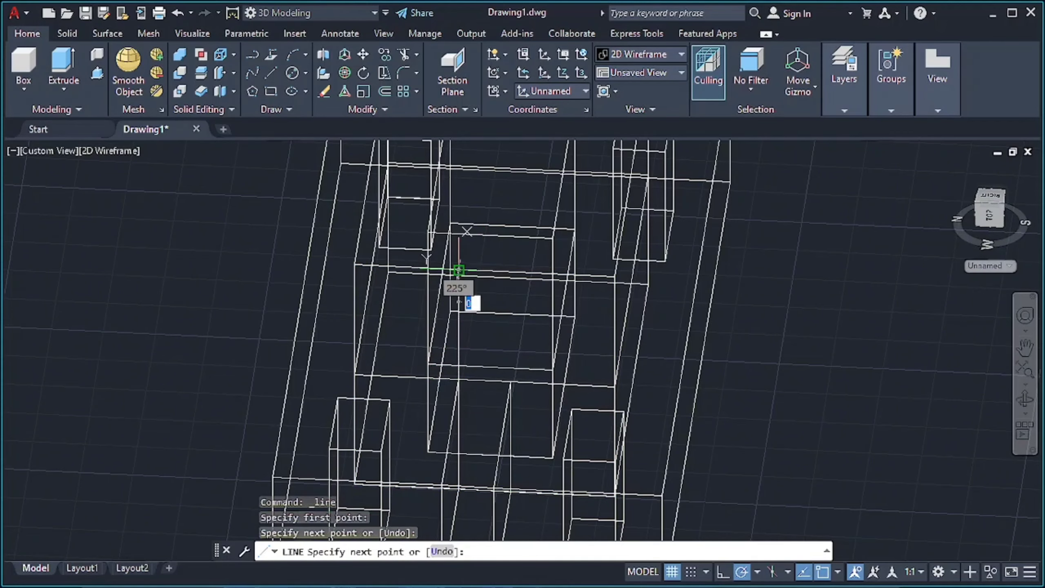
pyautogui.click(441, 486)
# - Orbit and zoom around the wireframe to check the rib lines in 3D
pyautogui.moveTo(509, 454)
pyautogui.keyDown('shift'); pyautogui.mouseDown(button='middle')
pyautogui.moveTo(495, 373)
pyautogui.moveTo(349, 342)
pyautogui.mouseUp(button='middle'); pyautogui.keyUp('shift')
pyautogui.scroll(3, 348, 344)
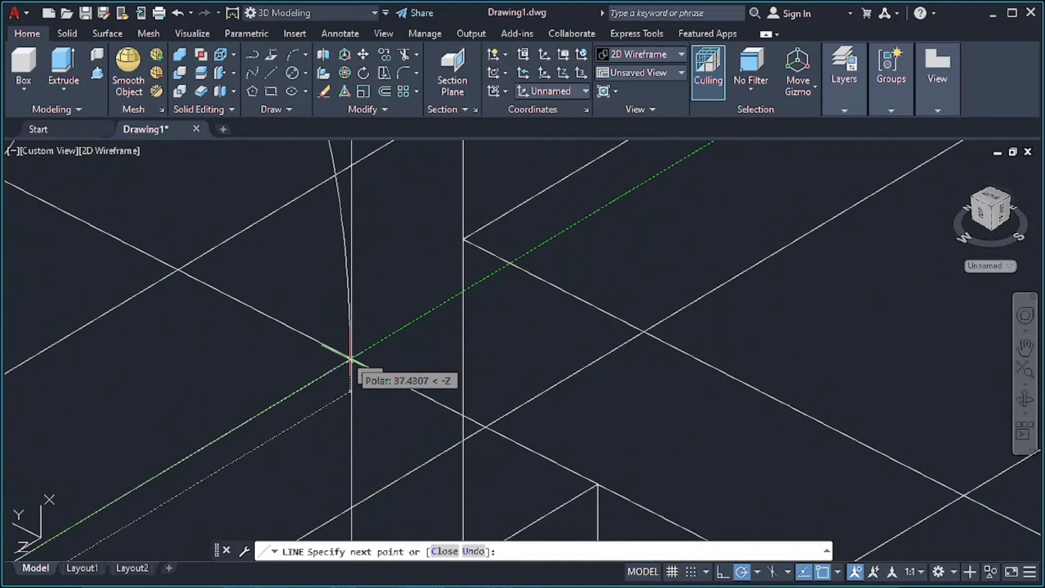
pyautogui.scroll(2, 348, 354)
pyautogui.scroll(-3, 348, 355)
pyautogui.scroll(-2, 349, 358)
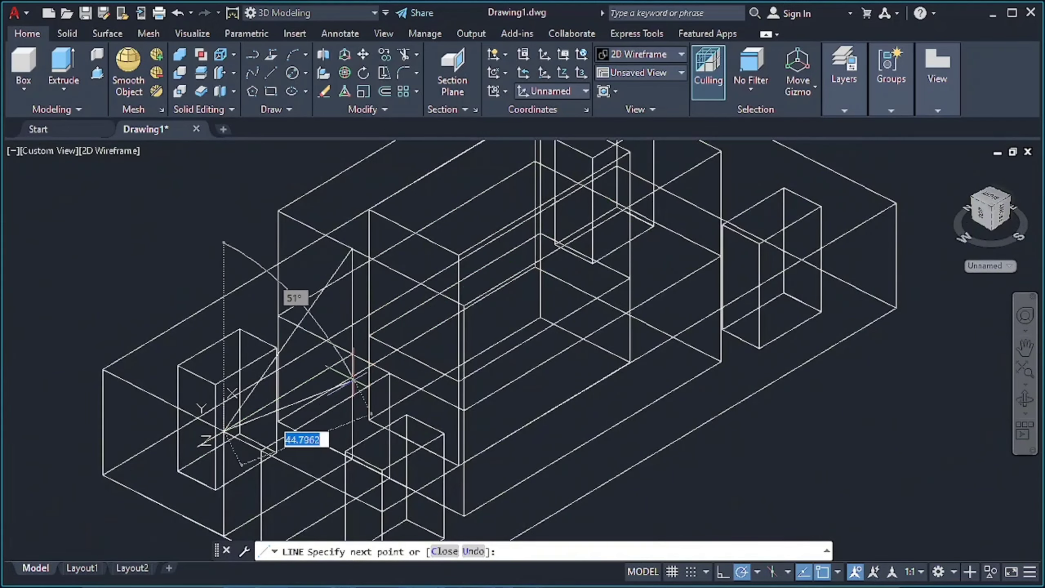
pyautogui.moveTo(350, 362)
pyautogui.keyDown('shift'); pyautogui.mouseDown(button='middle')
pyautogui.moveTo(407, 383)
pyautogui.moveTo(371, 411)
pyautogui.mouseUp(button='middle'); pyautogui.keyUp('shift')
pyautogui.scroll(3, 338, 342)
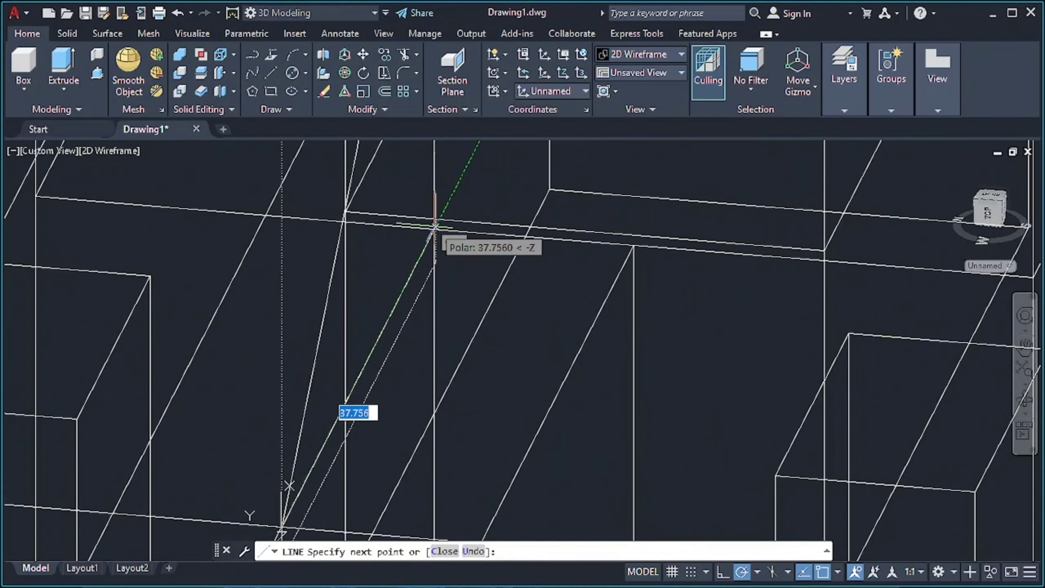
pyautogui.scroll(-3, 432, 231)
pyautogui.scroll(-2, 377, 303)
# - Pan and orbit the wireframe toward the rib's sloped-edge snap points
pyautogui.moveTo(378, 304)
pyautogui.keyDown('shift'); pyautogui.mouseDown(button='middle')
pyautogui.moveTo(333, 184)
pyautogui.moveTo(371, 288)
pyautogui.mouseUp(button='middle'); pyautogui.keyUp('shift')
pyautogui.scroll(3, 370, 289)
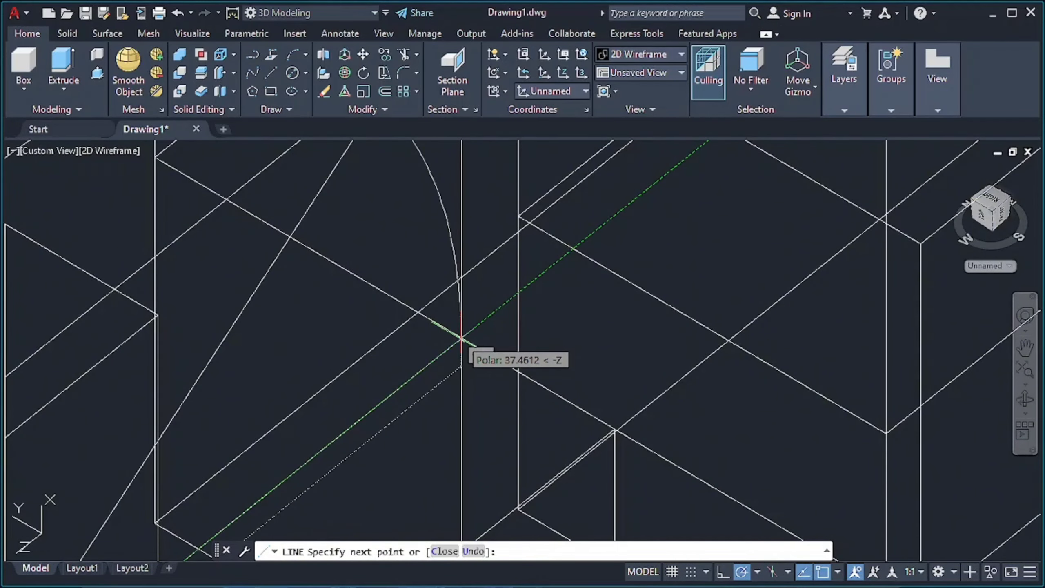
pyautogui.moveTo(473, 246); pyautogui.dragTo(420, 432, button='middle')
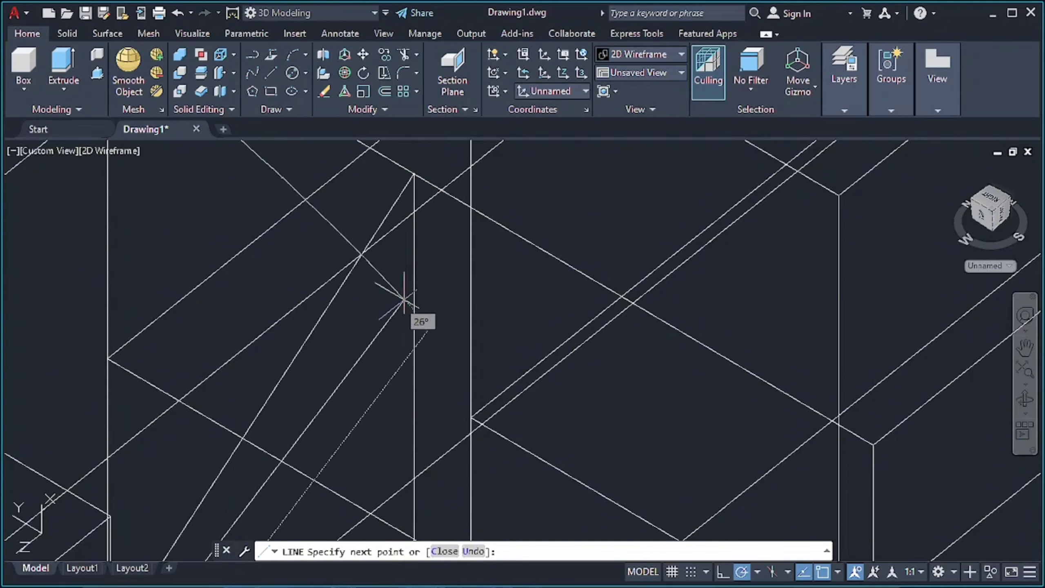
pyautogui.moveTo(393, 342); pyautogui.dragTo(428, 211, button='middle')
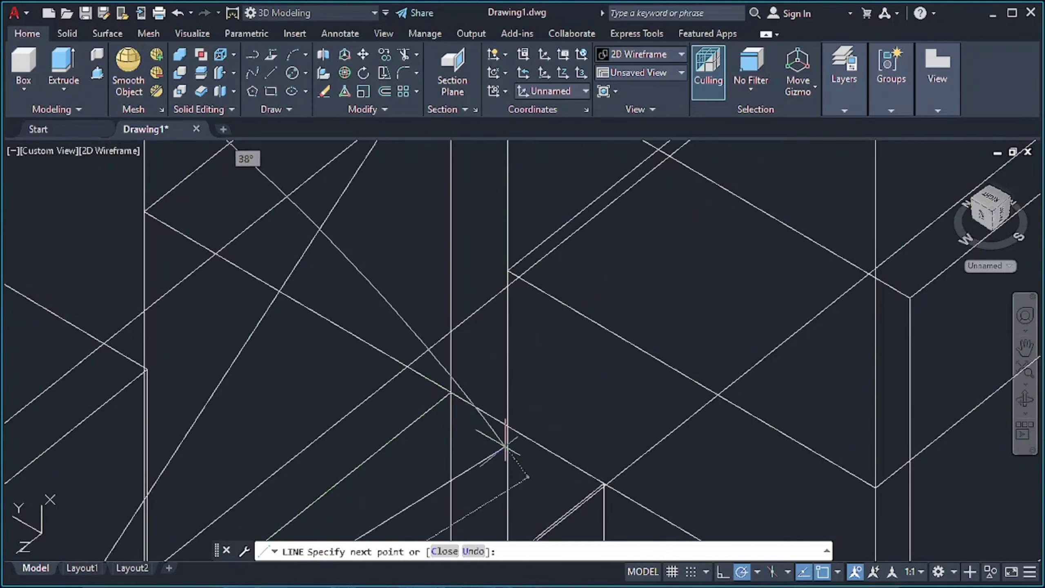
pyautogui.moveTo(611, 315)
pyautogui.keyDown('shift'); pyautogui.mouseDown(button='middle')
pyautogui.moveTo(544, 268)
pyautogui.moveTo(457, 276)
pyautogui.mouseUp(button='middle'); pyautogui.keyUp('shift')
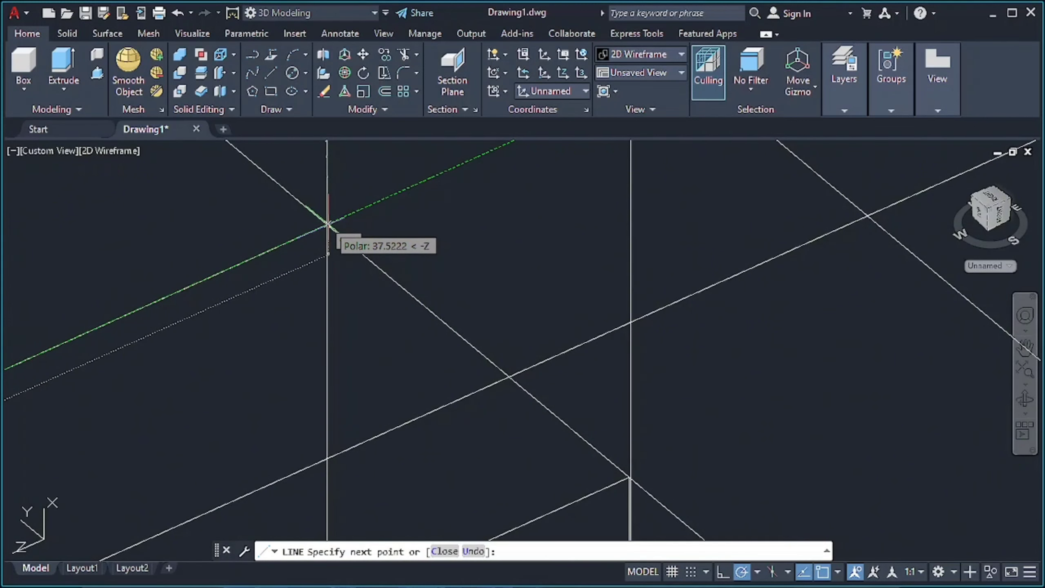
pyautogui.moveTo(328, 225)
pyautogui.mouseDown(button='middle')
pyautogui.moveTo(282, 218)
pyautogui.moveTo(385, 247)
pyautogui.moveTo(373, 214)
pyautogui.mouseUp(button='middle')
# - End the lines and JOIN the three rib lines into one polyline
pyautogui.press('Escape')
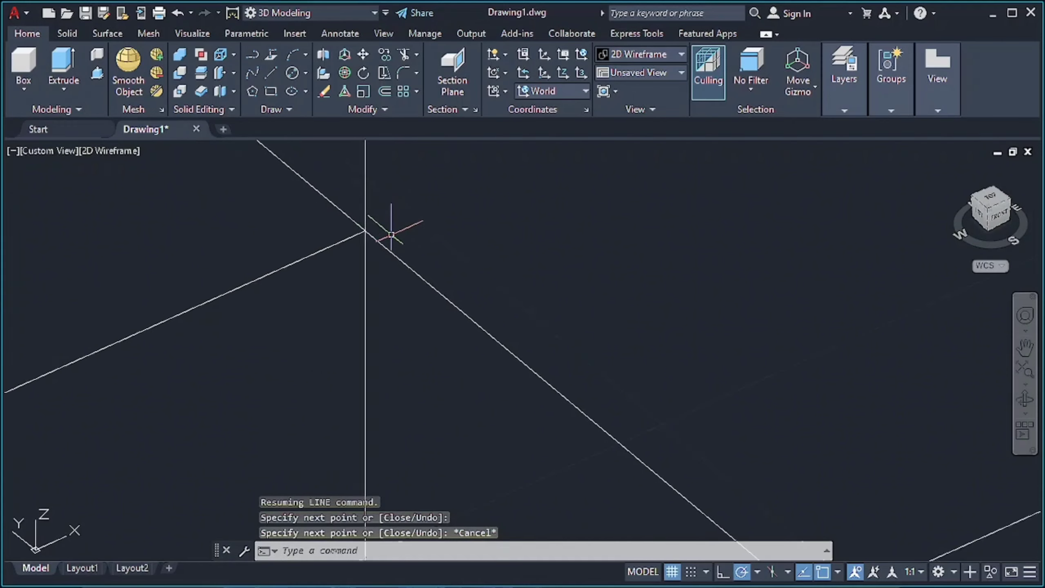
pyautogui.click(388, 235)
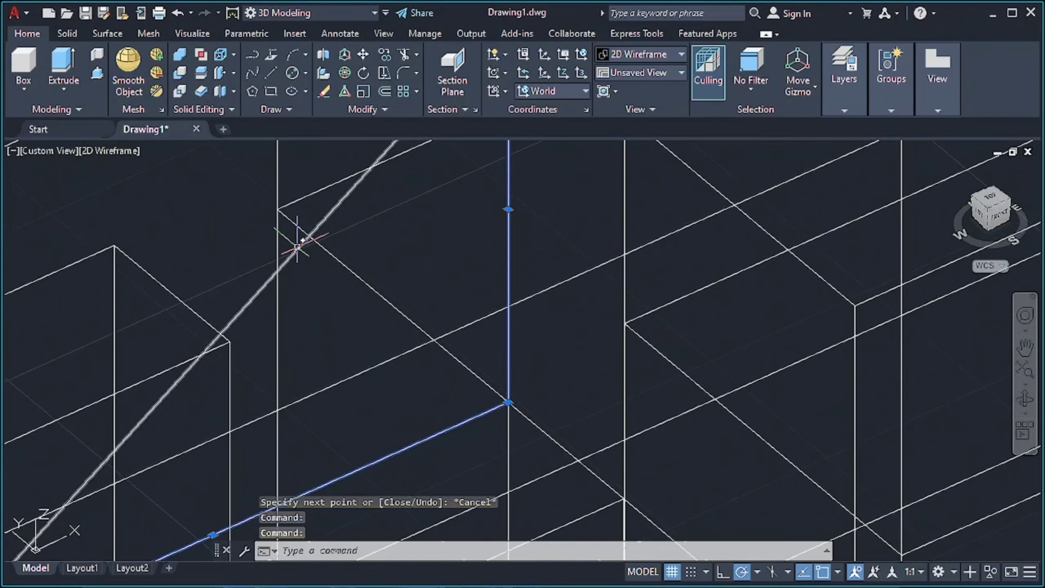
pyautogui.write('join')
pyautogui.press('Return')
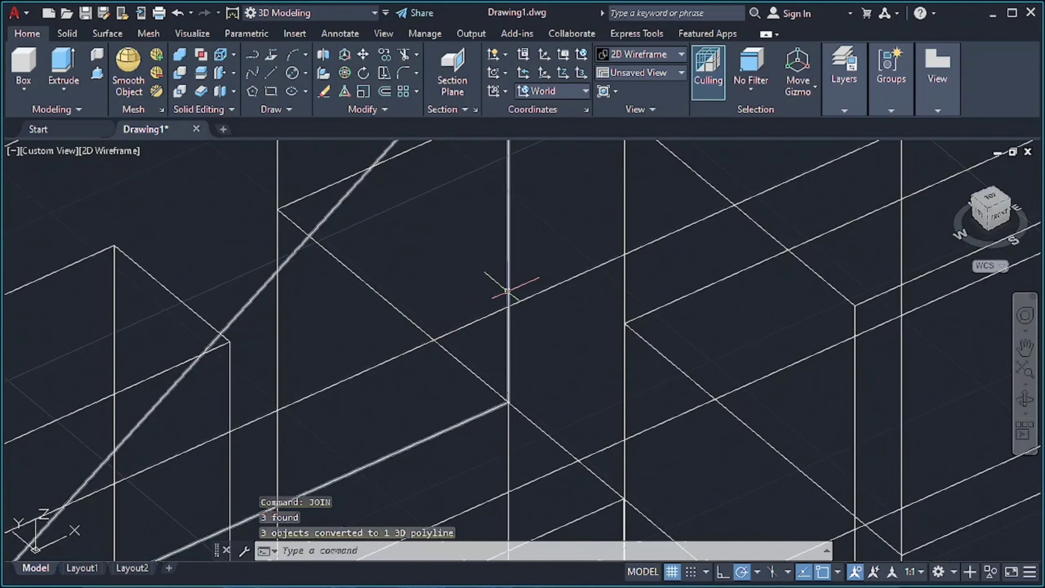
# - Attempt a Press/Pull on the triangle, which fails as self-intersecting
pyautogui.click(96, 75)
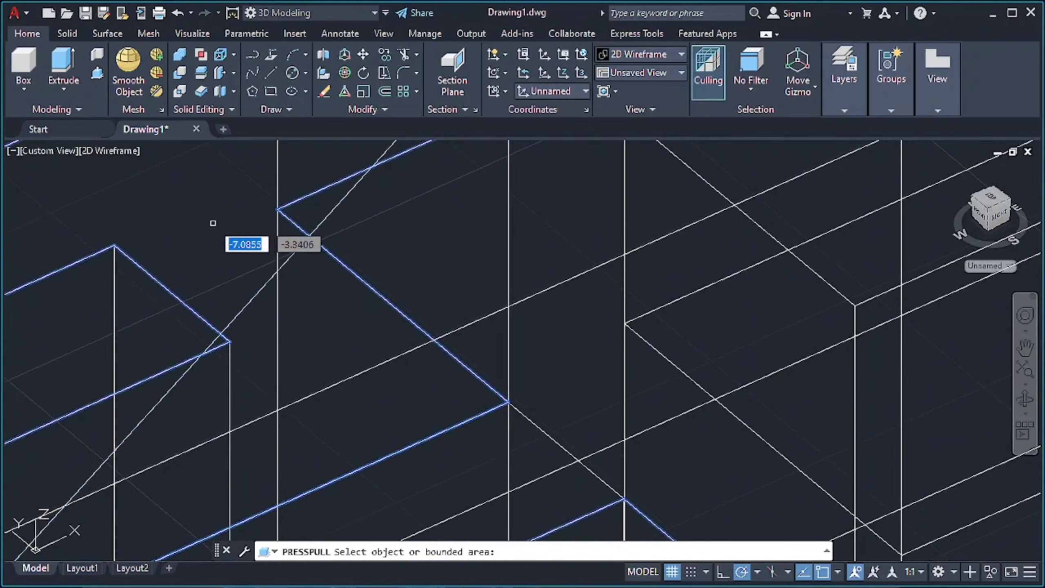
pyautogui.scroll(-3, 215, 222)
pyautogui.scroll(-2, 444, 288)
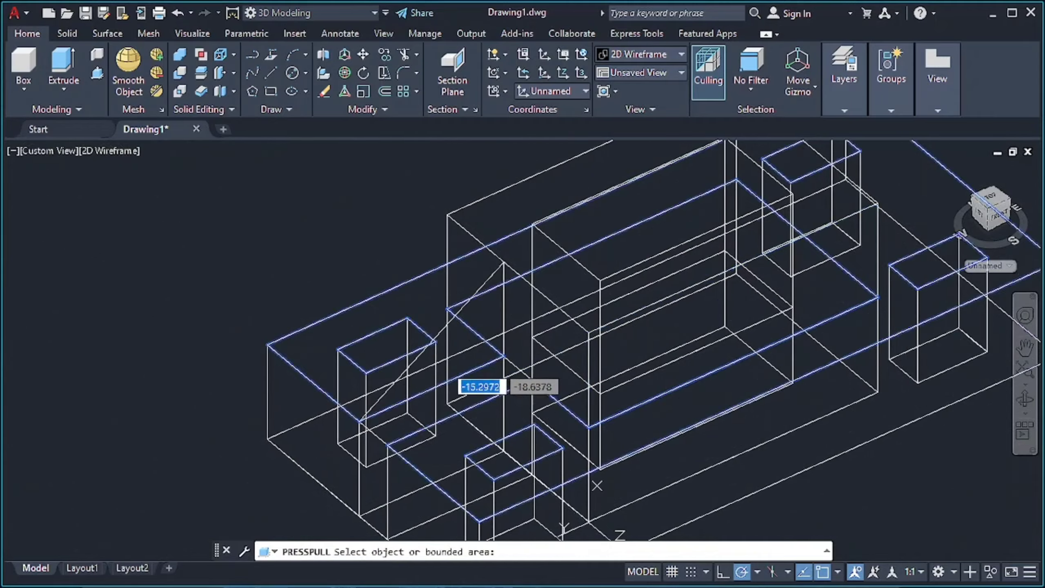
pyautogui.keyDown('shift'); pyautogui.moveTo(465, 372); pyautogui.dragTo(366, 310, button='middle'); pyautogui.keyUp('shift')
pyautogui.click(397, 218)
pyautogui.keyDown('shift'); pyautogui.moveTo(397, 218); pyautogui.dragTo(485, 327, button='middle'); pyautogui.keyUp('shift')
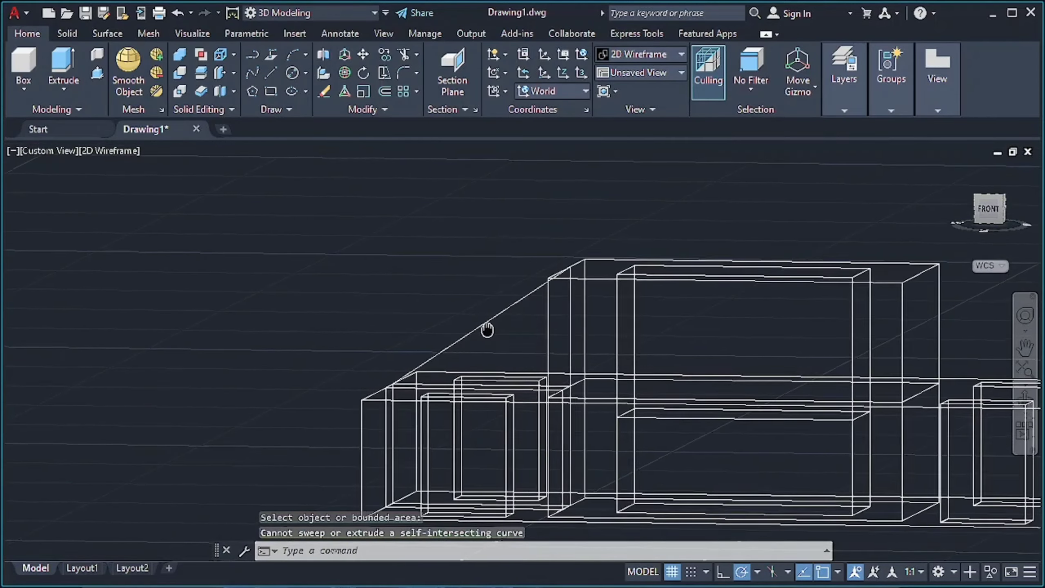
pyautogui.scroll(2, 485, 327)
pyautogui.press('Escape')
# - Retry Press/Pull on the triangle, cancel it, and zoom in on its corner
pyautogui.click(90, 88)
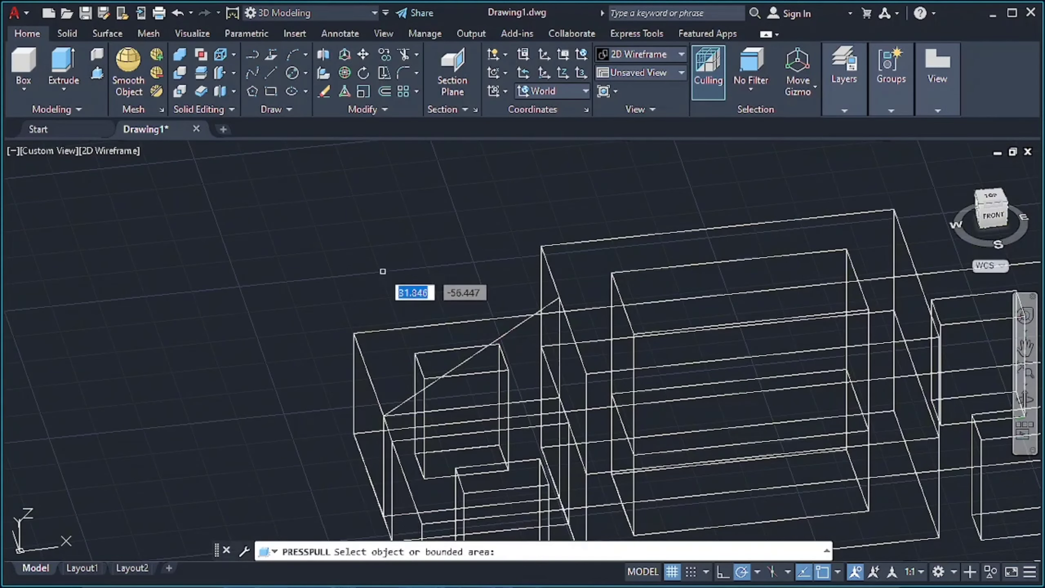
pyautogui.click(503, 335)
pyautogui.press('Escape')
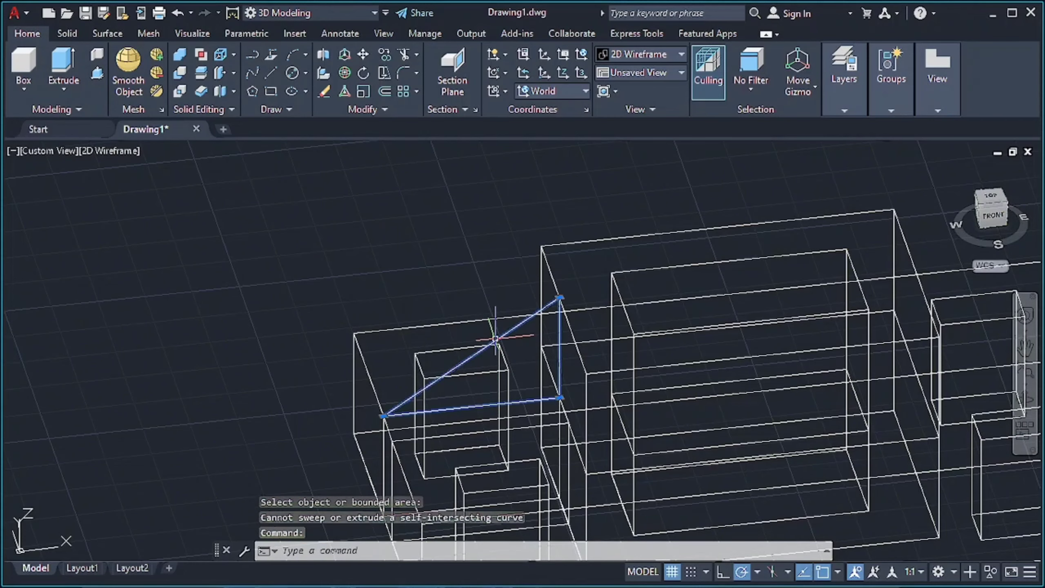
pyautogui.scroll(5, 506, 386)
pyautogui.moveTo(506, 385)
pyautogui.mouseDown(button='middle')
pyautogui.moveTo(401, 392)
pyautogui.moveTo(750, 426)
pyautogui.mouseUp(button='middle')
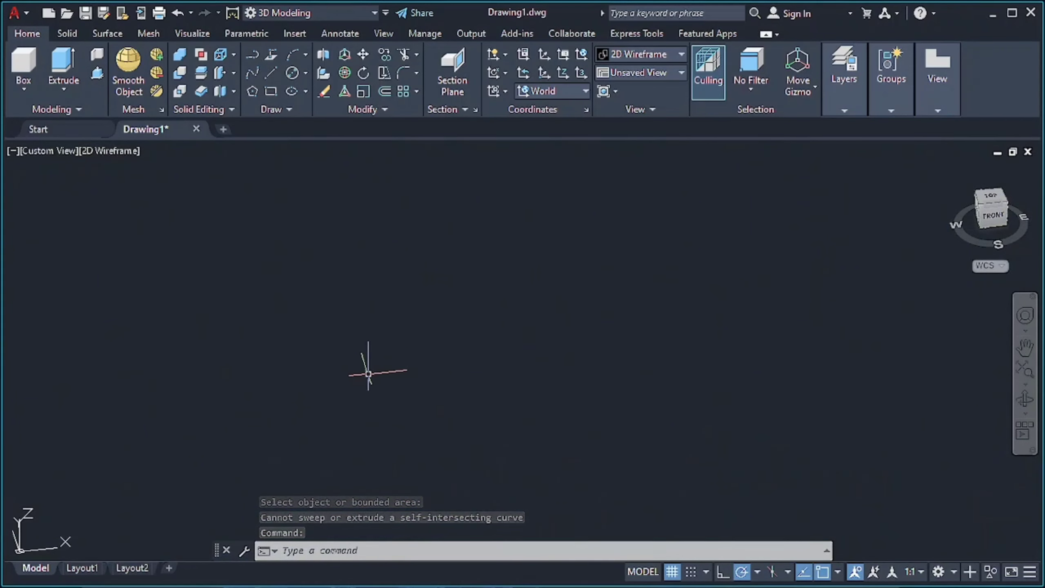
pyautogui.moveTo(373, 369); pyautogui.dragTo(945, 552, button='middle')
pyautogui.moveTo(723, 276); pyautogui.dragTo(198, 276, button='middle')
pyautogui.moveTo(424, 408)
pyautogui.mouseDown(button='middle')
pyautogui.moveTo(550, 240)
pyautogui.moveTo(479, 366)
pyautogui.moveTo(455, 201)
pyautogui.mouseUp(button='middle')
pyautogui.moveTo(562, 348); pyautogui.dragTo(751, 164, button='middle')
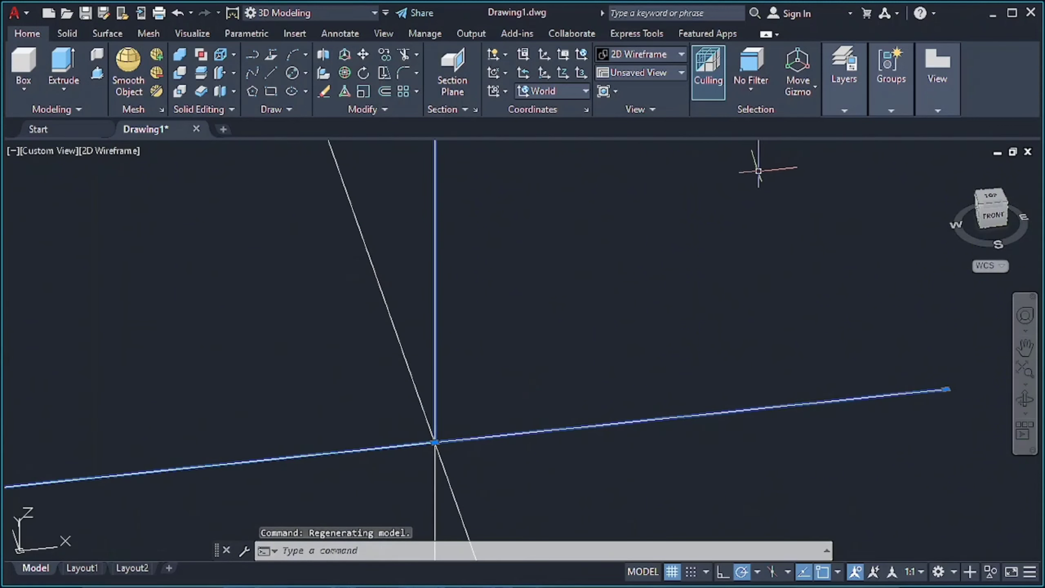
pyautogui.write('tr')
pyautogui.press('Return')
pyautogui.click(576, 426)
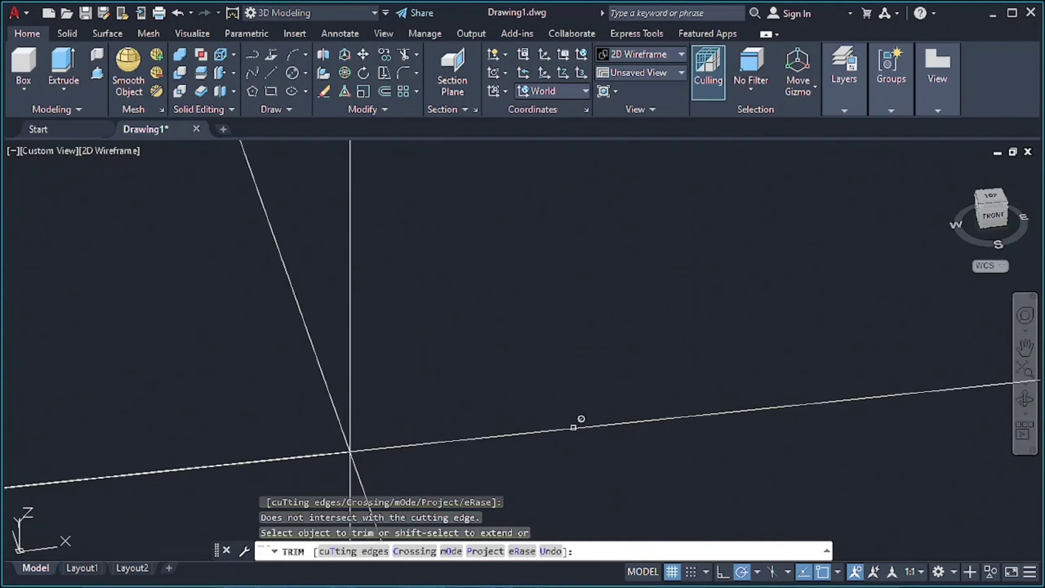
pyautogui.scroll(4, 574, 426)
pyautogui.scroll(-2, 572, 427)
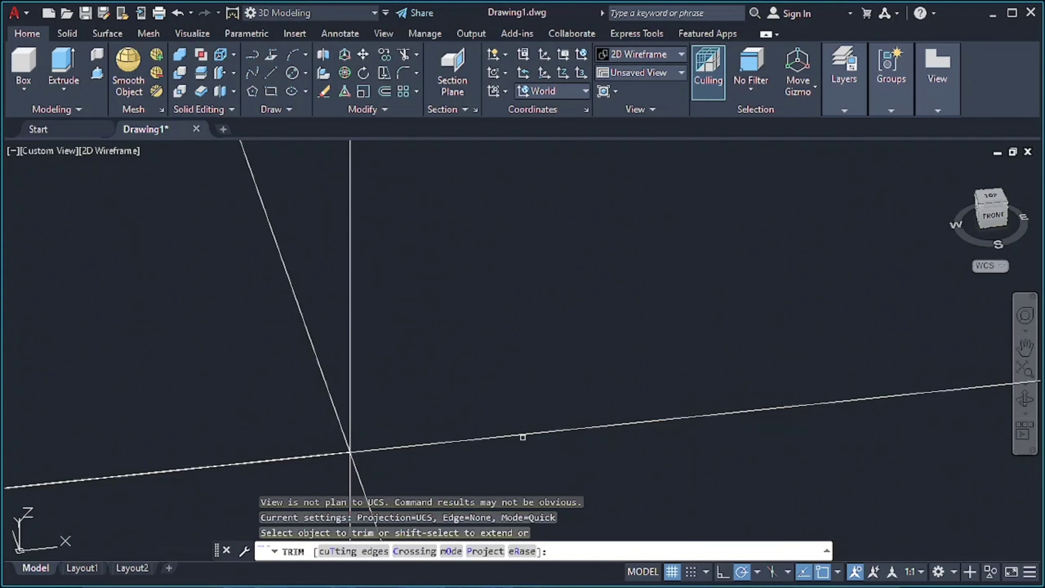
pyautogui.click(544, 429)
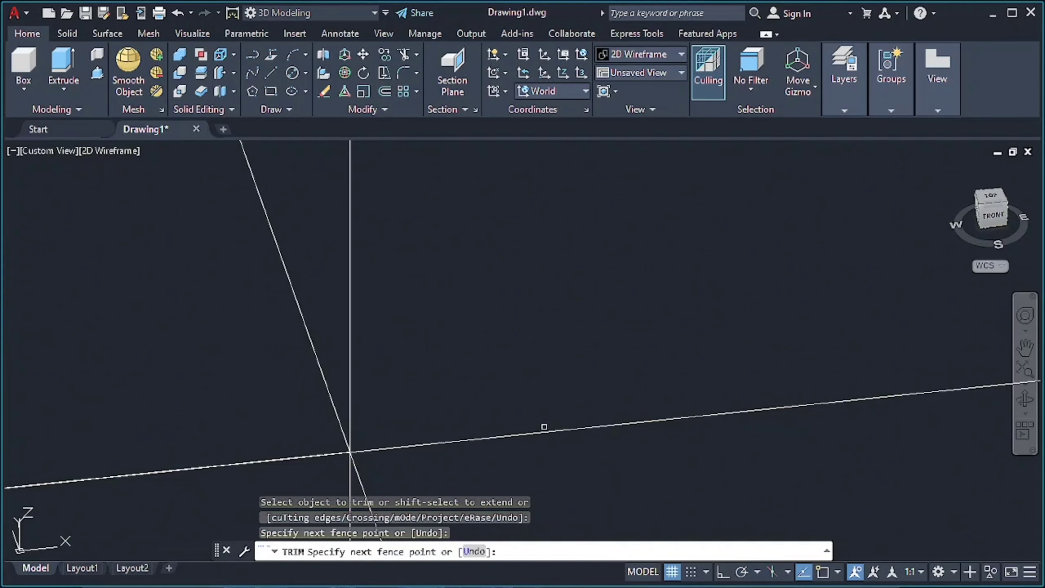
pyautogui.moveTo(709, 403); pyautogui.dragTo(482, 341, button='middle')
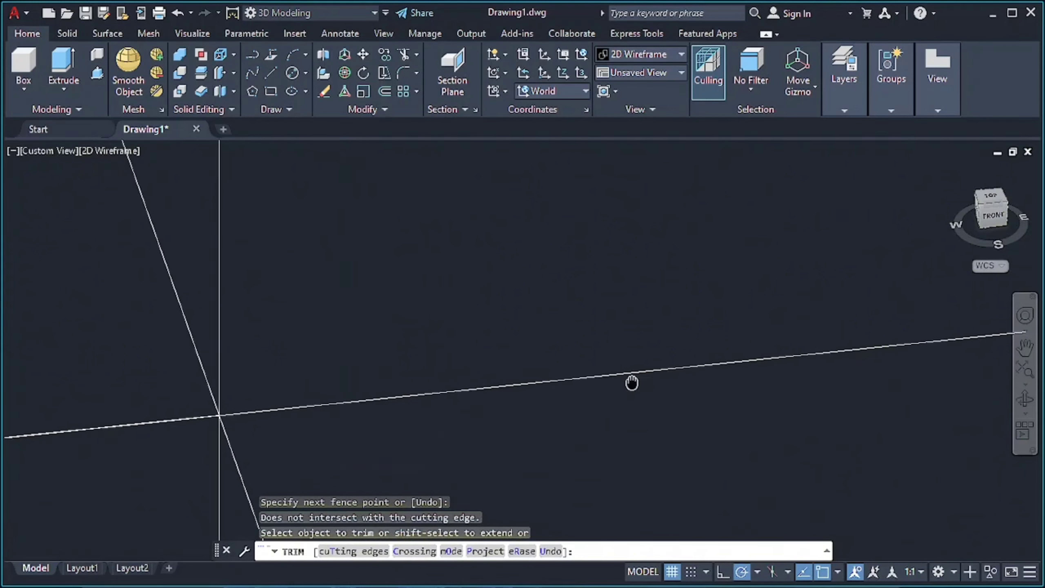
pyautogui.press('Escape')
pyautogui.click(922, 304)
pyautogui.click(929, 308)
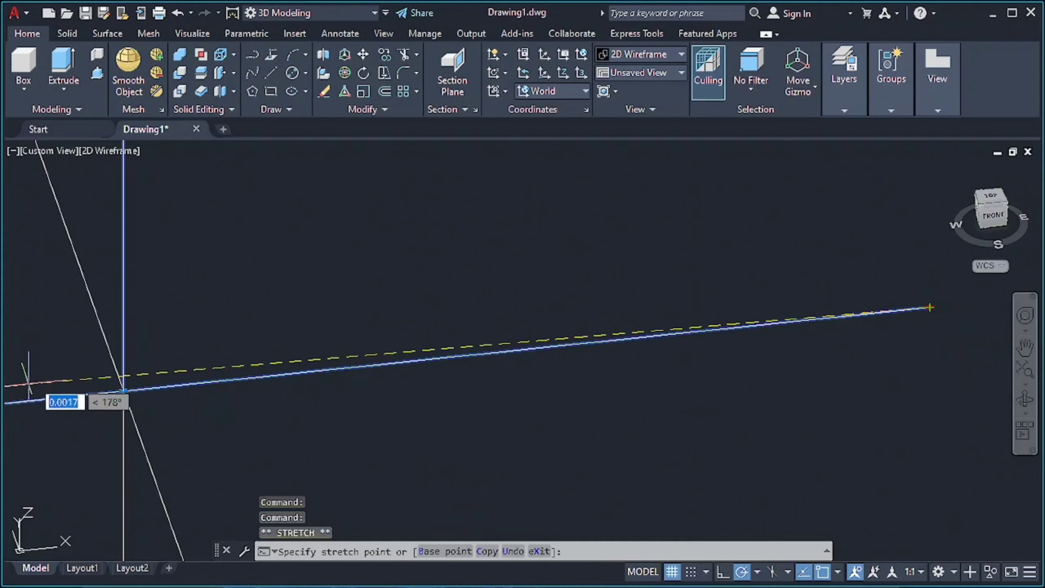
pyautogui.press('Escape')
pyautogui.moveTo(385, 327)
pyautogui.mouseDown(button='middle')
pyautogui.moveTo(699, 411)
pyautogui.moveTo(610, 457)
pyautogui.mouseUp(button='middle')
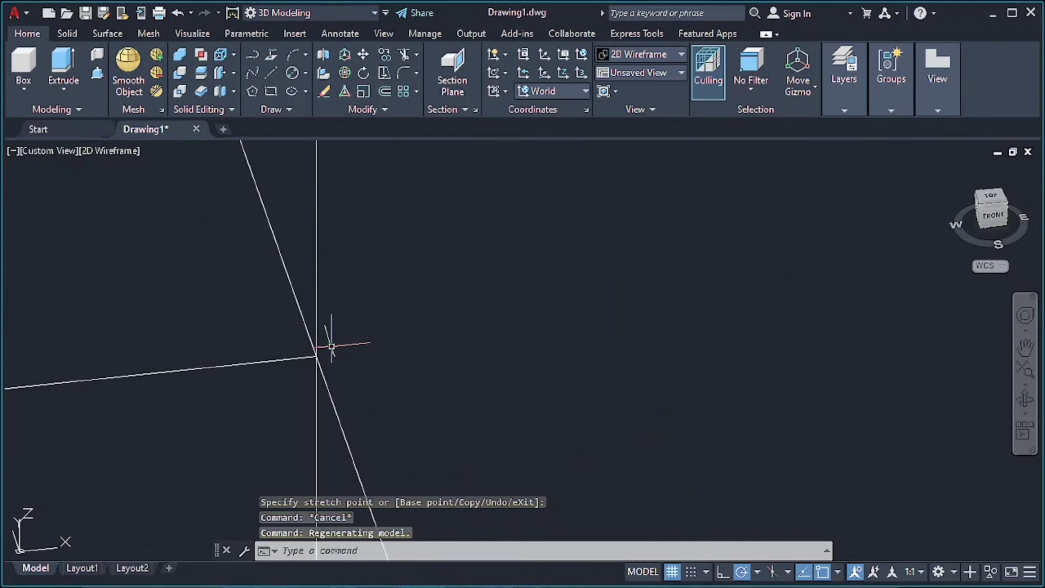
pyautogui.scroll(-5, 332, 346)
pyautogui.click(474, 379)
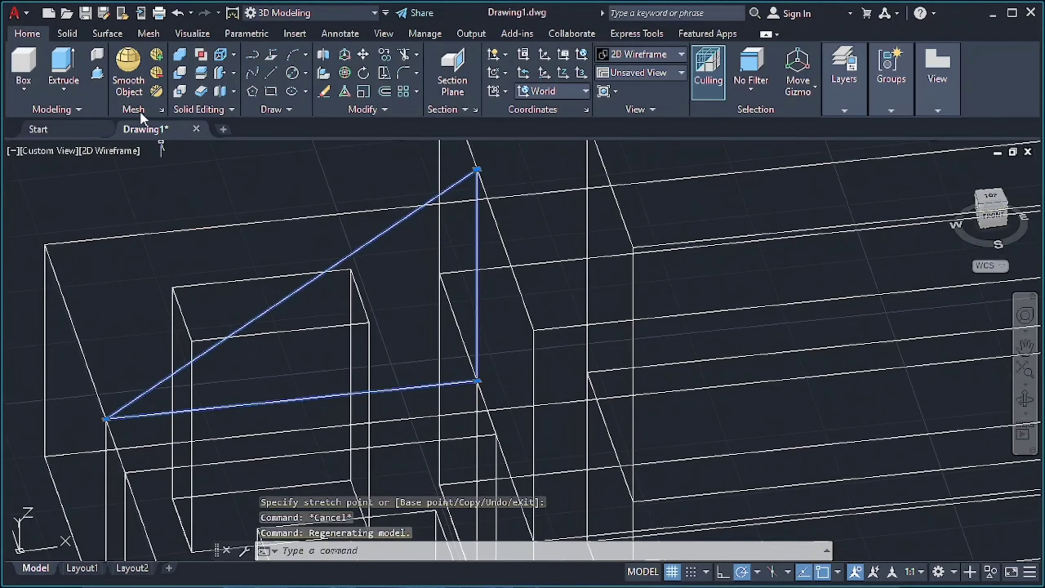
# - Press-pull the triangle outline into a trial extrusion
pyautogui.click(97, 72)
pyautogui.click(338, 296)
pyautogui.click(494, 434)
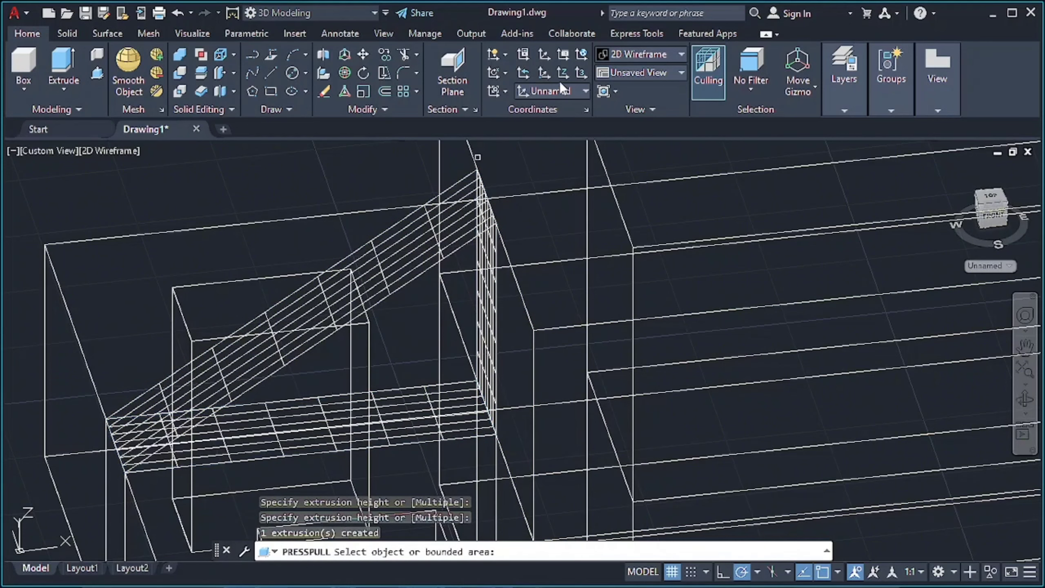
pyautogui.press('Escape')
# - Try the Shades of Gray style, then undo it and the triangle extrusion
pyautogui.click(634, 56)
pyautogui.click(756, 135)
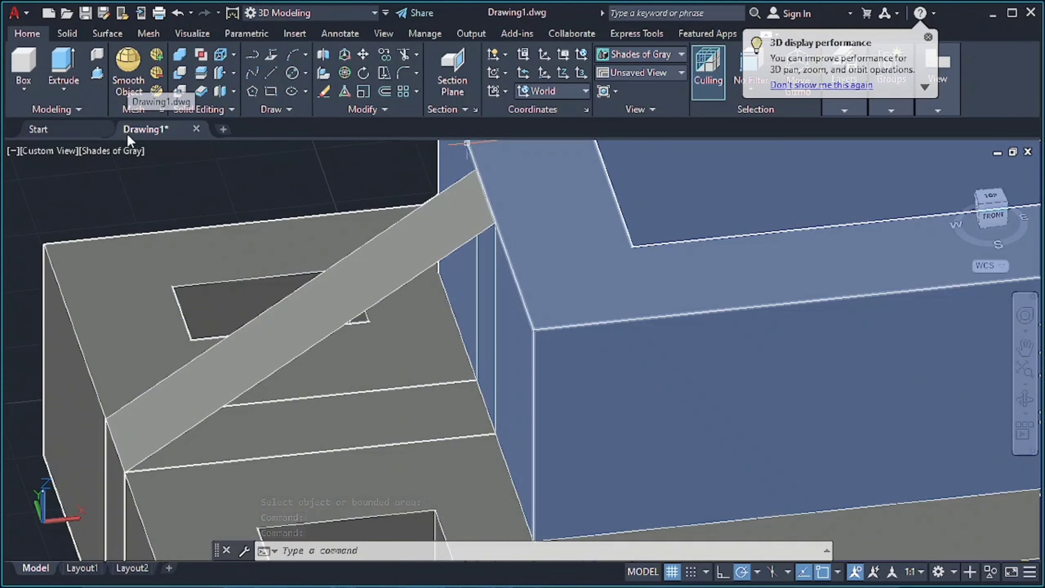
pyautogui.moveTo(146, 129)
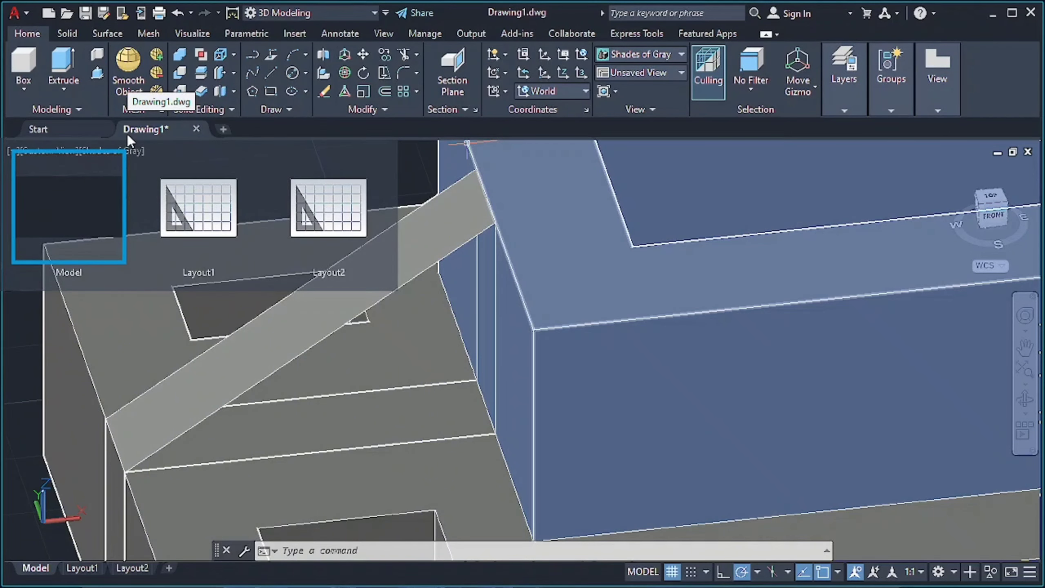
pyautogui.click(179, 14)
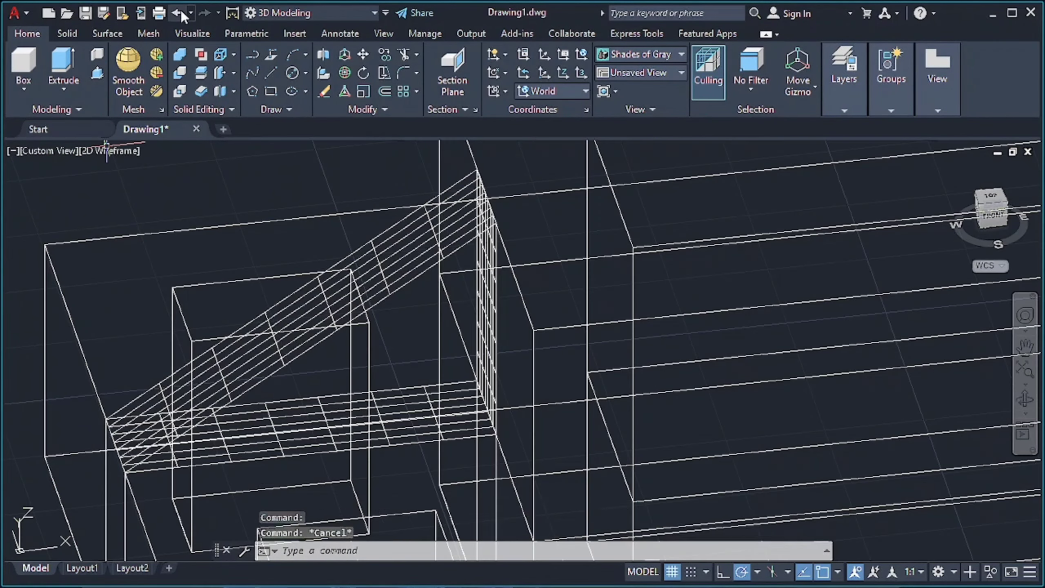
pyautogui.click(619, 55)
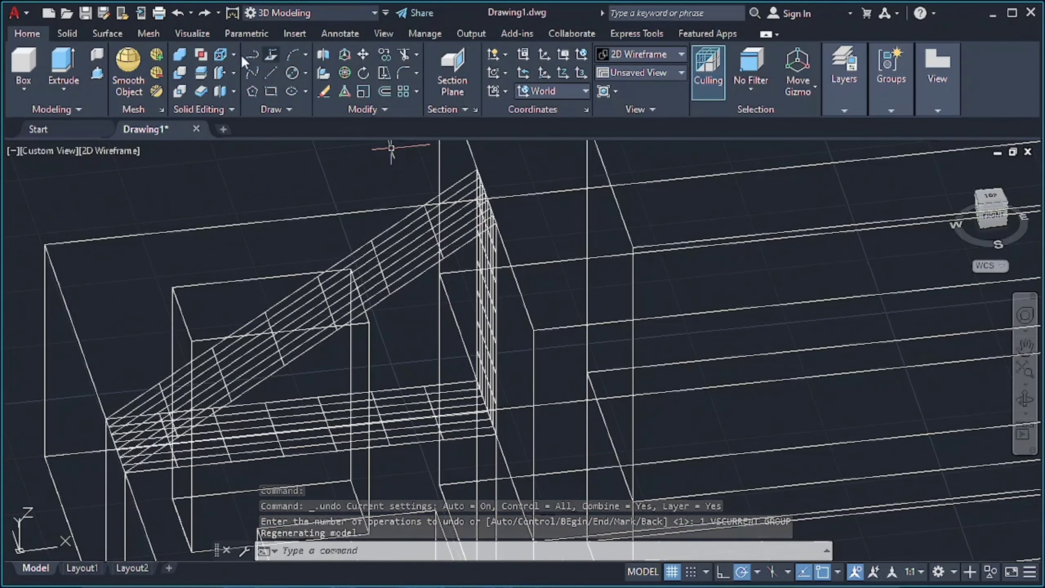
pyautogui.click(179, 13)
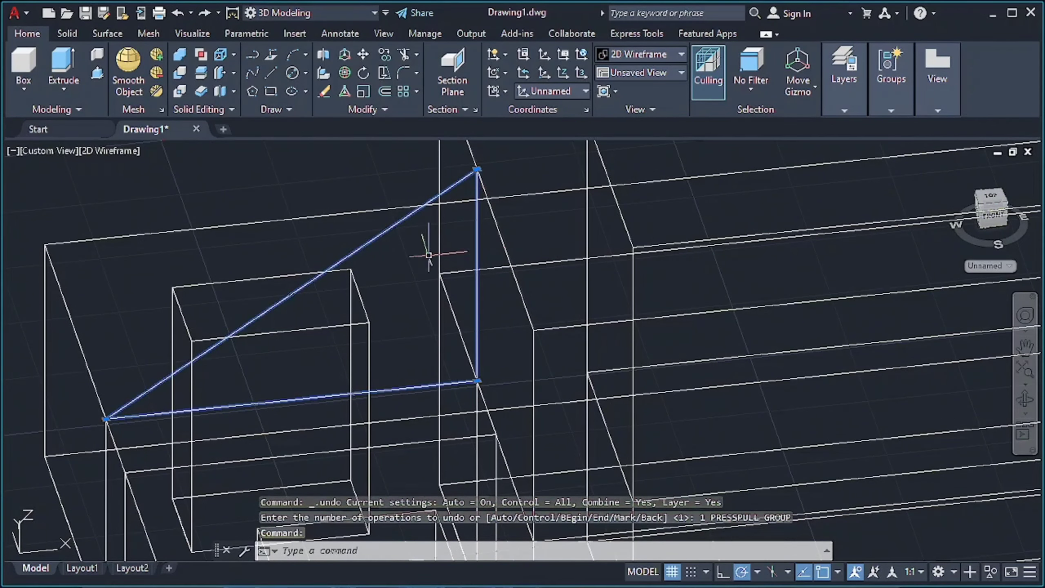
# - Extrude the triangle again, undo the misdirected result, and delete the outline
pyautogui.click(97, 73)
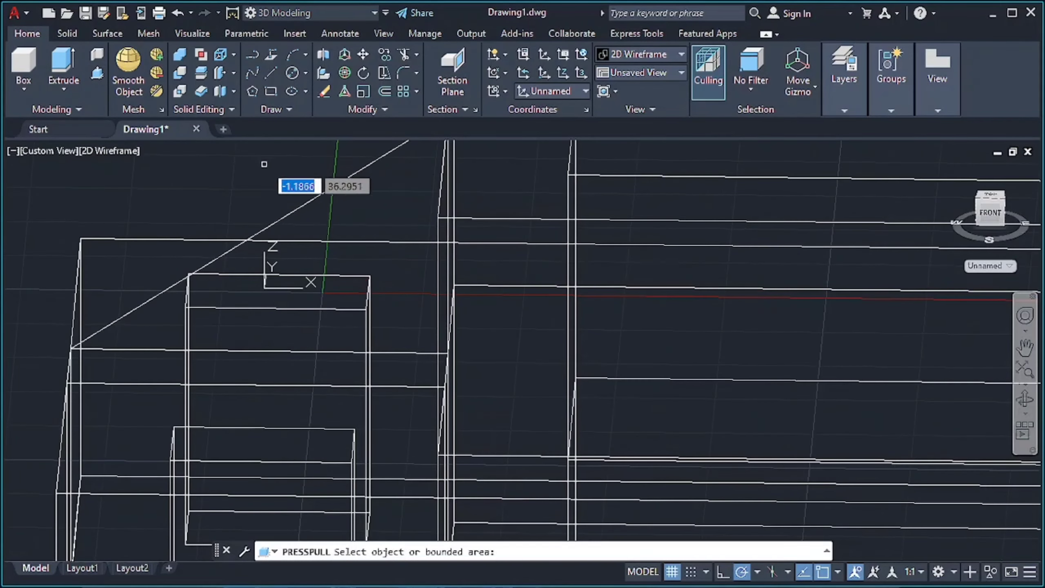
pyautogui.click(316, 284)
pyautogui.press('Return')
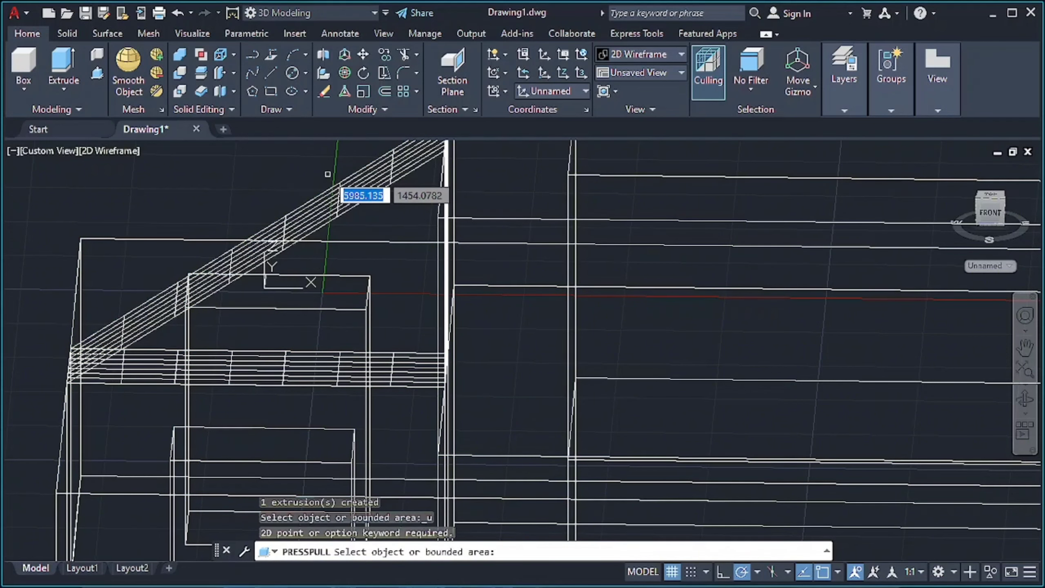
pyautogui.press('Return')
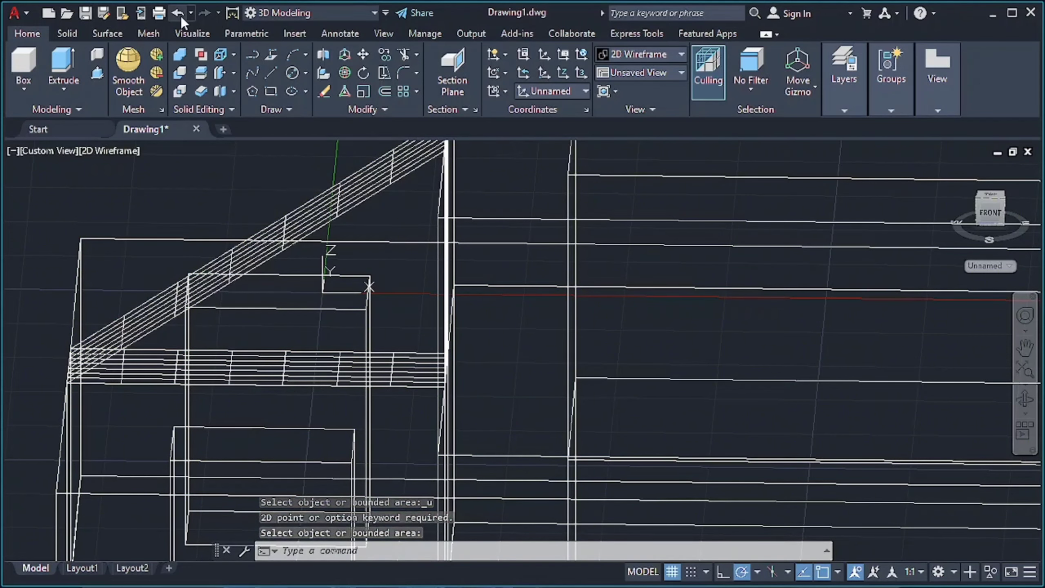
pyautogui.click(182, 17)
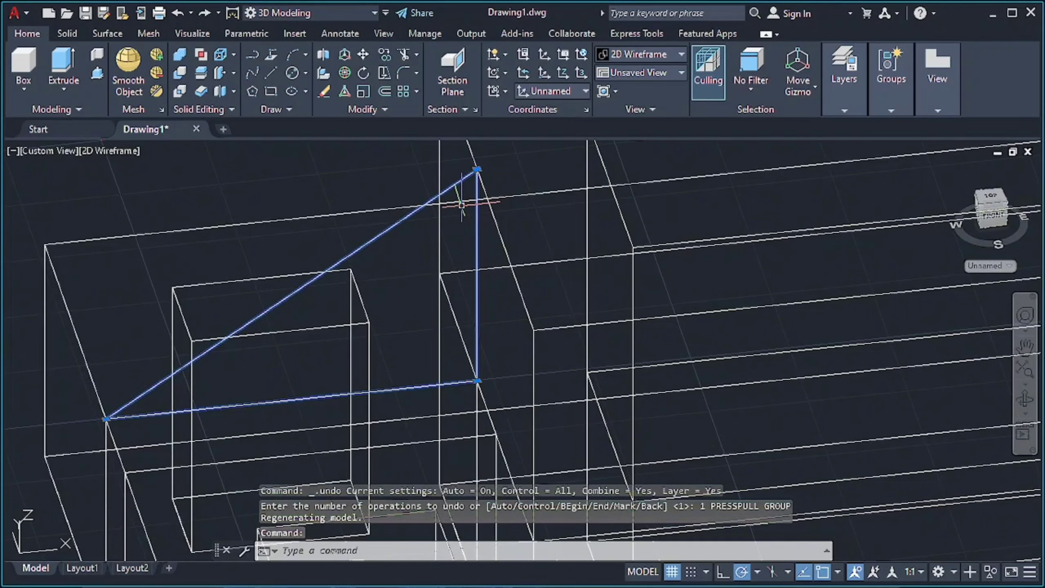
pyautogui.press('Delete')
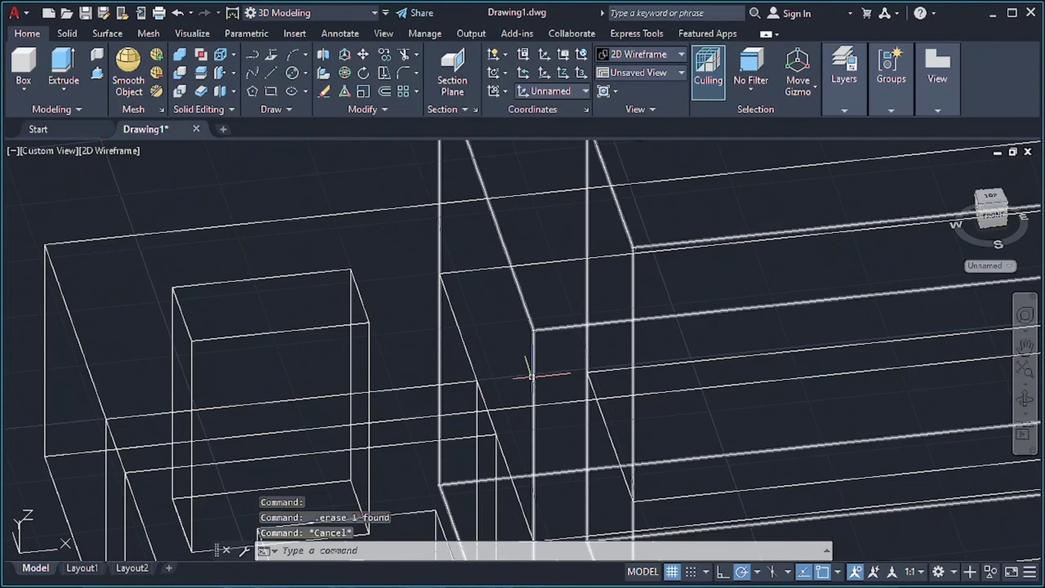
# - Draw the triangle's lines from the boss corner down to the base plate top
pyautogui.keyDown('shift'); pyautogui.moveTo(310, 360); pyautogui.dragTo(200, 264, button='middle'); pyautogui.keyUp('shift')
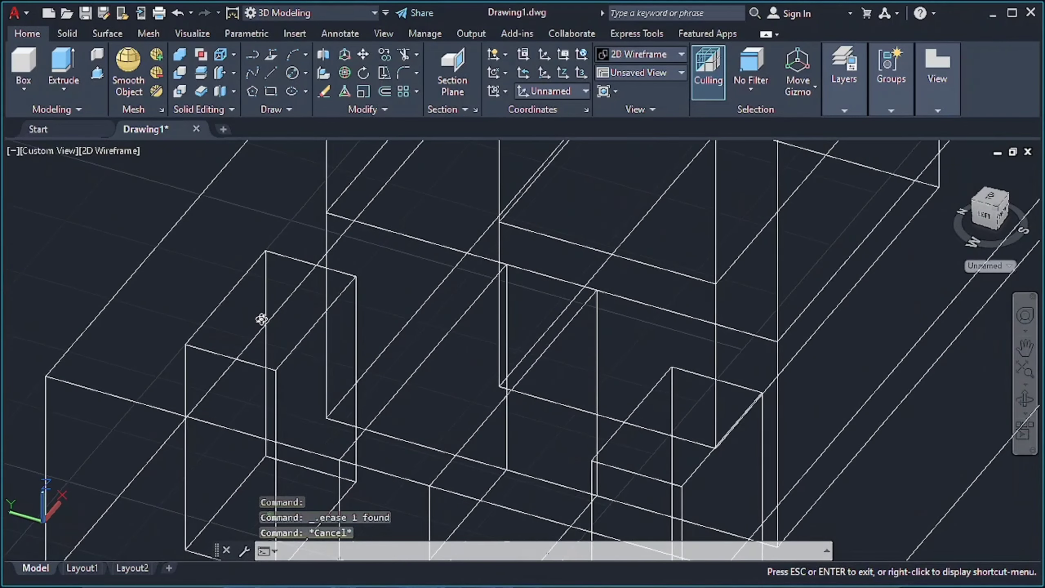
pyautogui.click(271, 73)
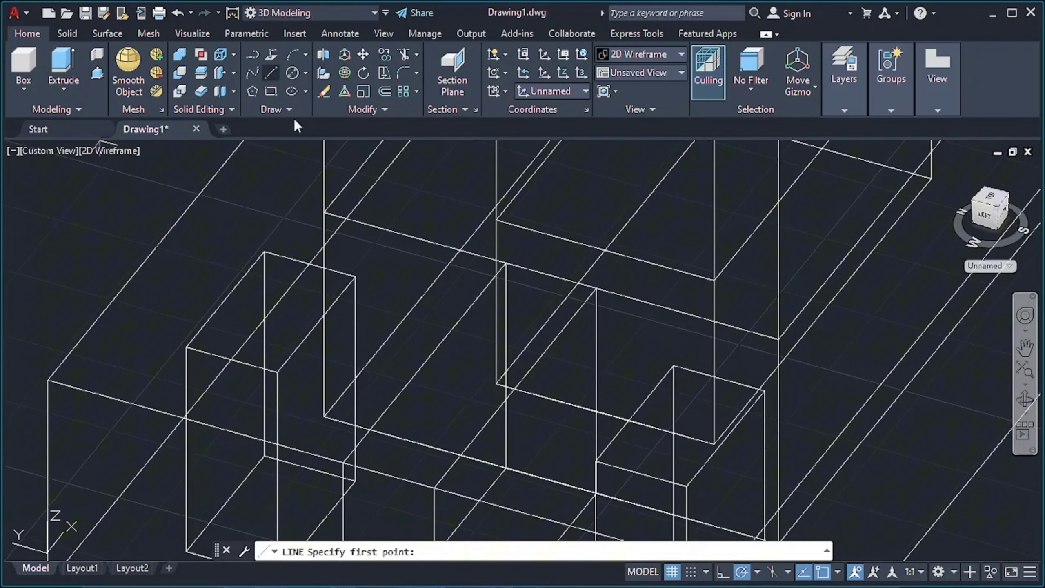
pyautogui.click(343, 462)
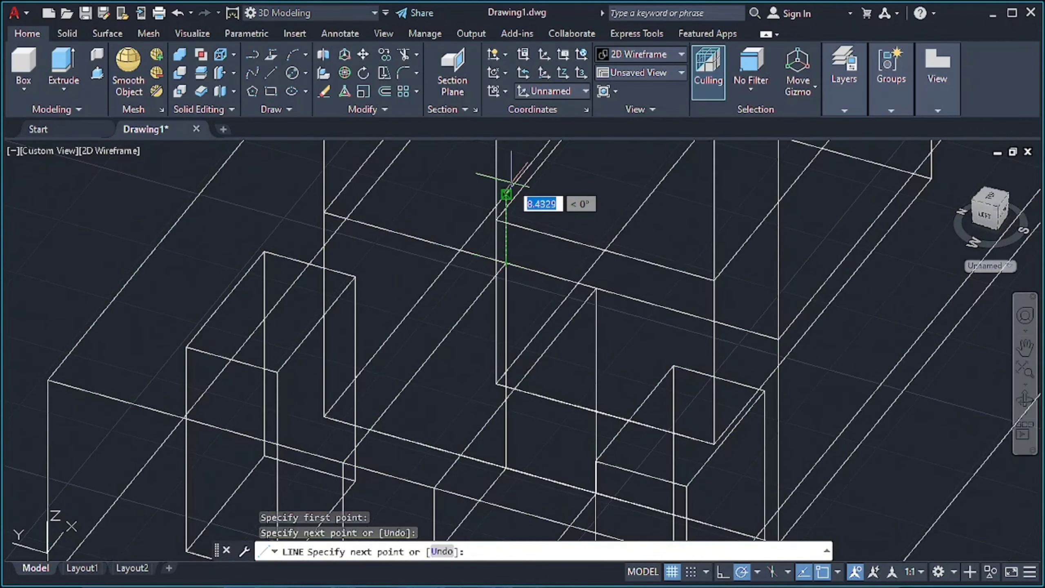
pyautogui.moveTo(512, 180); pyautogui.dragTo(583, 371, button='middle')
pyautogui.keyDown('shift'); pyautogui.moveTo(669, 413); pyautogui.dragTo(670, 306, button='middle'); pyautogui.keyUp('shift')
pyautogui.moveTo(668, 214)
pyautogui.mouseDown(button='middle')
pyautogui.moveTo(602, 421)
pyautogui.moveTo(541, 378)
pyautogui.mouseUp(button='middle')
pyautogui.click(554, 408)
pyautogui.press('Escape')
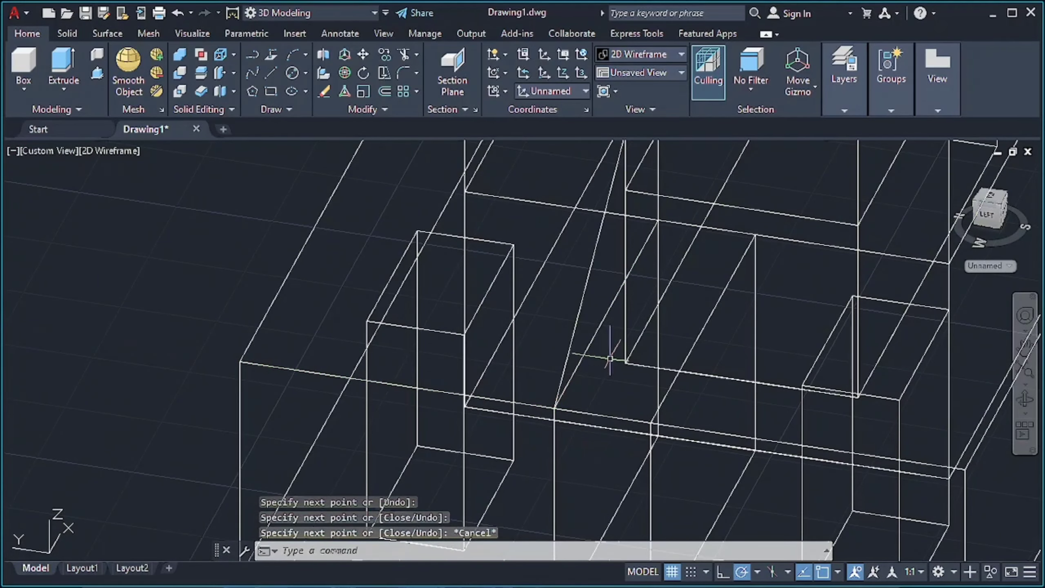
# - View the rib side face-on, leave Press/Pull, and select the triangle's diagonal line
pyautogui.moveTo(659, 344)
pyautogui.keyDown('shift'); pyautogui.mouseDown(button='middle')
pyautogui.moveTo(644, 355)
pyautogui.moveTo(696, 396)
pyautogui.moveTo(609, 380)
pyautogui.moveTo(490, 250)
pyautogui.mouseUp(button='middle'); pyautogui.keyUp('shift')
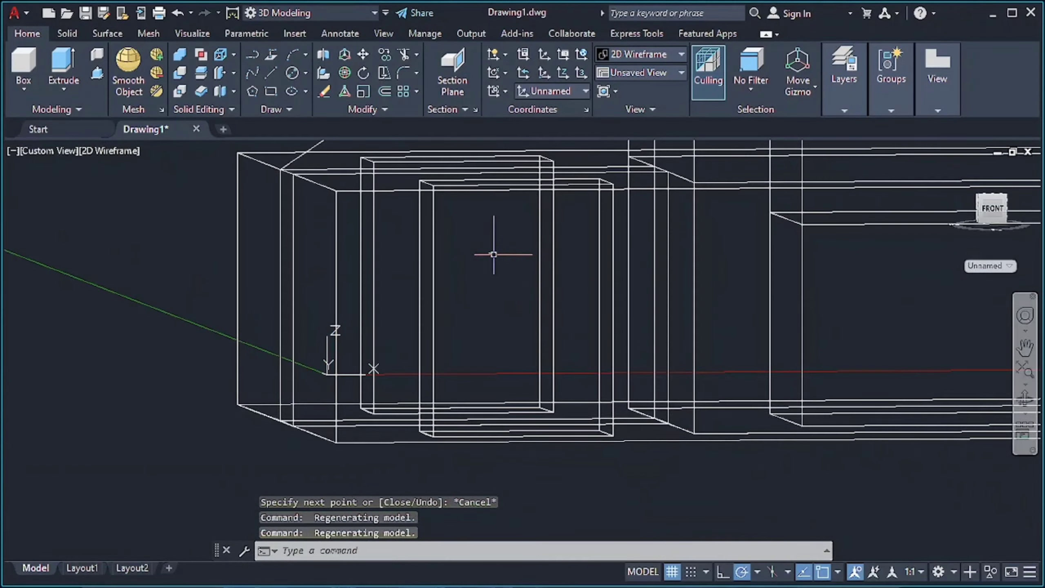
pyautogui.click(102, 77)
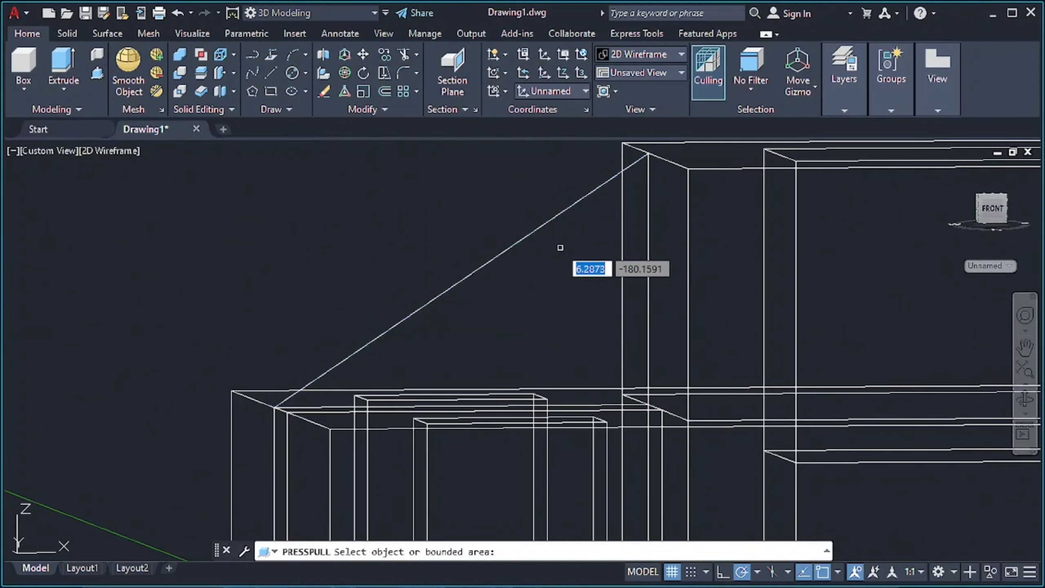
pyautogui.press('Return')
pyautogui.click(518, 242)
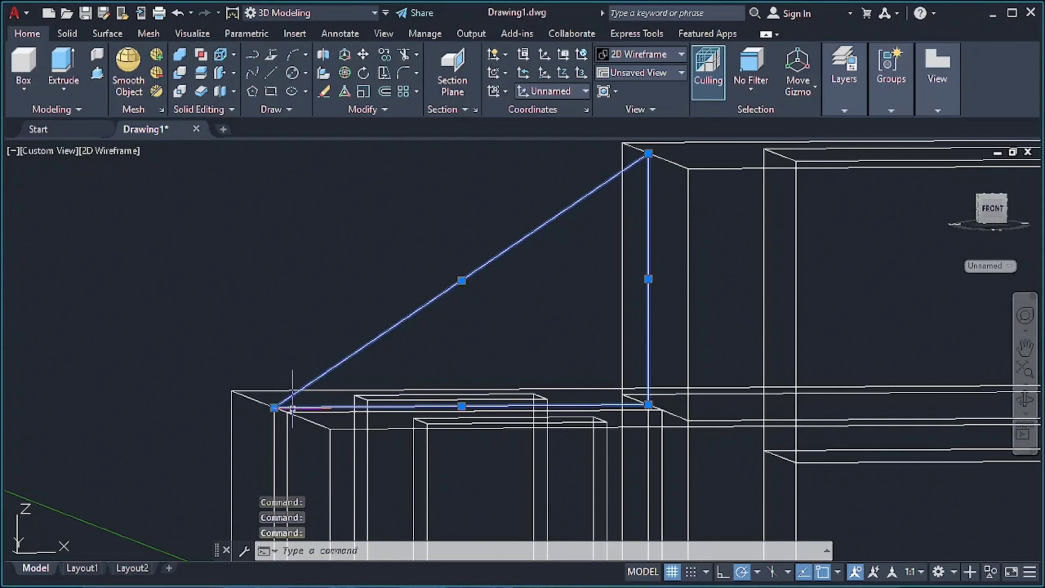
# - JOIN the triangle lines and press-pull them 30 units, then undo the rib
pyautogui.write('join')
pyautogui.press('Return')
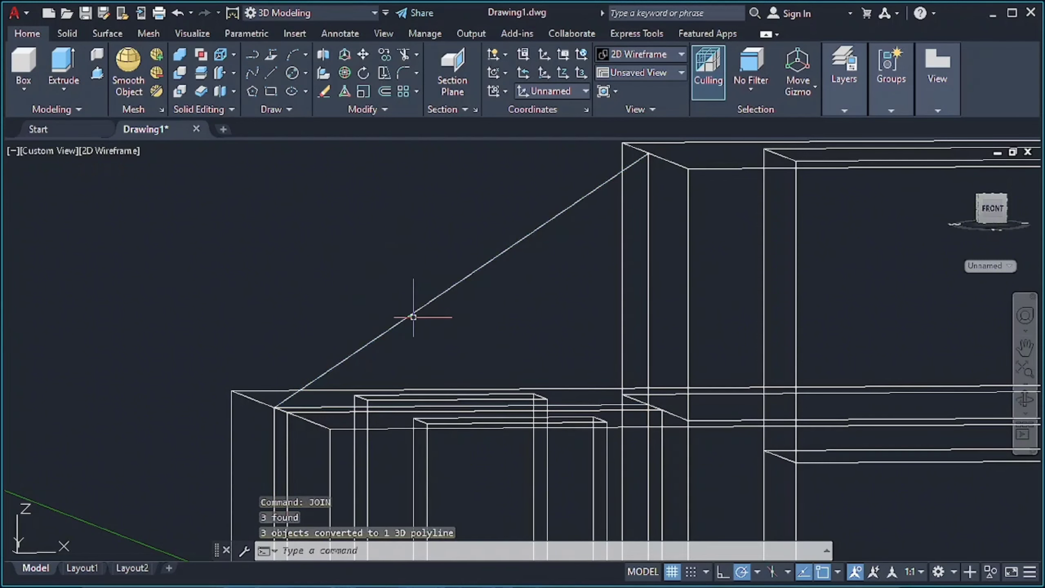
pyautogui.click(98, 74)
pyautogui.click(475, 271)
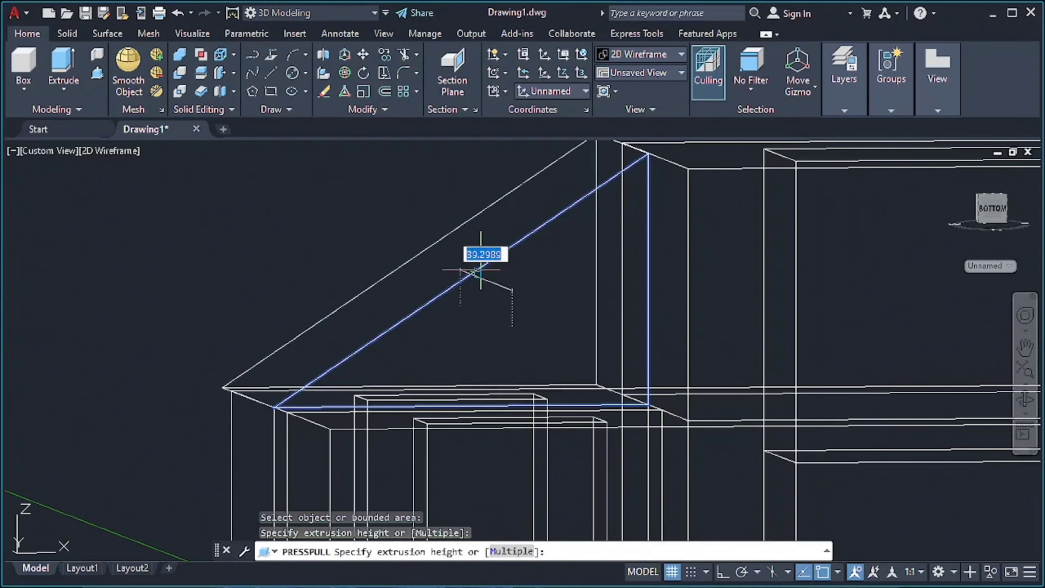
pyautogui.press('Return')
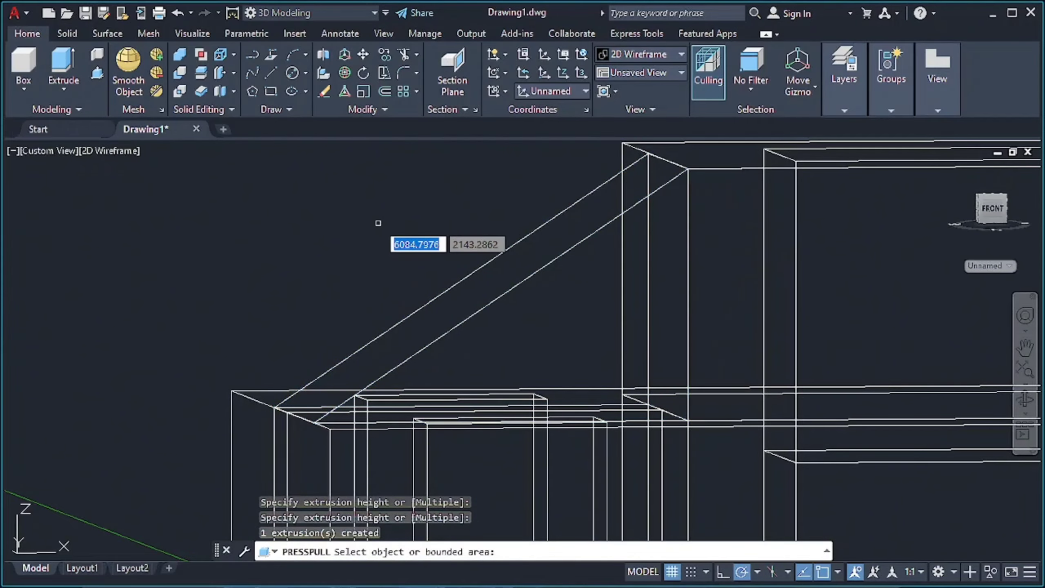
pyautogui.press('Return')
pyautogui.moveTo(361, 203)
pyautogui.keyDown('shift'); pyautogui.mouseDown(button='middle')
pyautogui.moveTo(467, 285)
pyautogui.moveTo(467, 273)
pyautogui.moveTo(515, 268)
pyautogui.mouseUp(button='middle'); pyautogui.keyUp('shift')
pyautogui.click(697, 314)
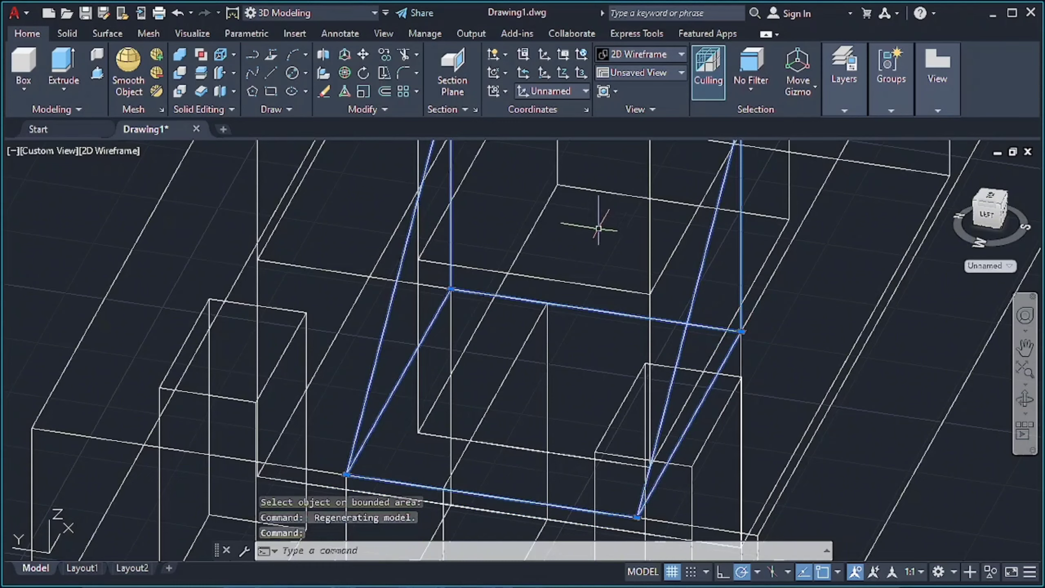
pyautogui.hotkey('ctrl', 'z')
pyautogui.hotkey('ctrl', 'z')
pyautogui.hotkey('ctrl', 'z')
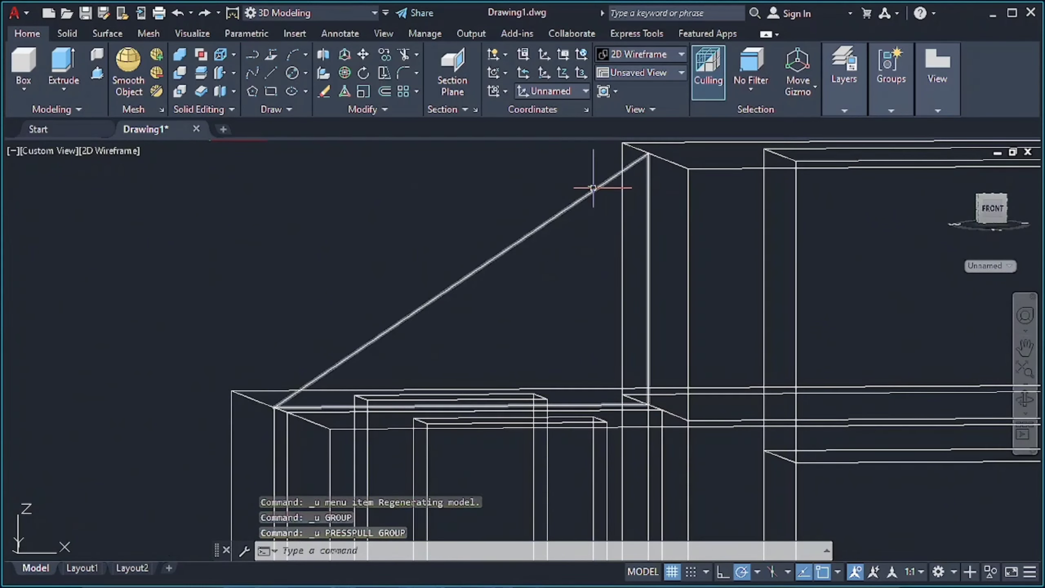
# - Press-pull the triangle again in the correct direction to form the wedge rib
pyautogui.click(59, 66)
pyautogui.click(523, 267)
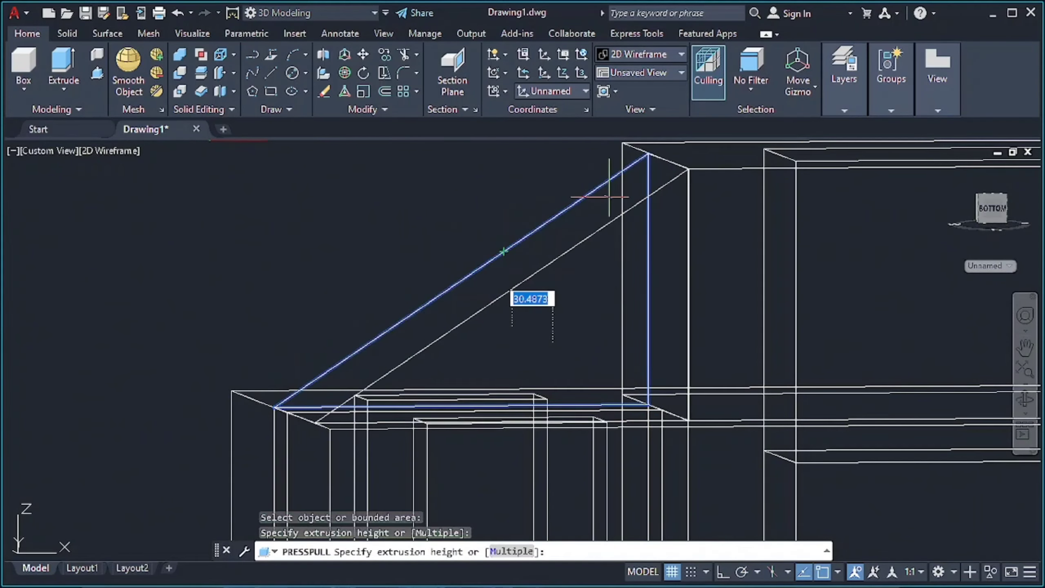
pyautogui.moveTo(530, 288)
pyautogui.keyDown('shift'); pyautogui.mouseDown(button='middle')
pyautogui.moveTo(577, 216)
pyautogui.moveTo(617, 226)
pyautogui.moveTo(546, 283)
pyautogui.mouseUp(button='middle'); pyautogui.keyUp('shift')
pyautogui.click(645, 289)
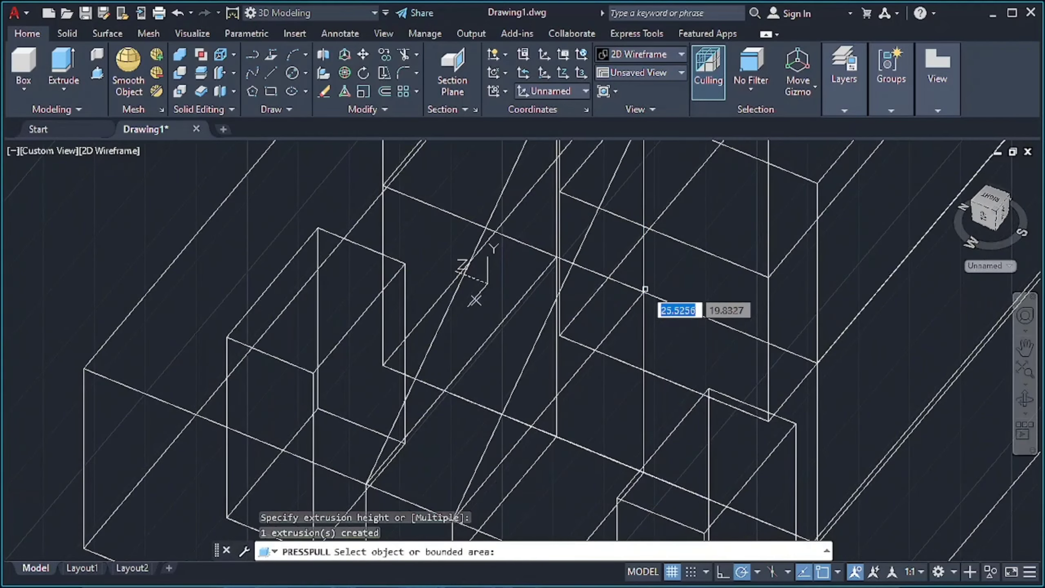
pyautogui.scroll(-3, 741, 338)
# - Select the triangular rib and make a first Mirror attempt, then cancel it
pyautogui.keyDown('shift'); pyautogui.moveTo(859, 350); pyautogui.dragTo(659, 321, button='middle'); pyautogui.keyUp('shift')
pyautogui.press('Escape')
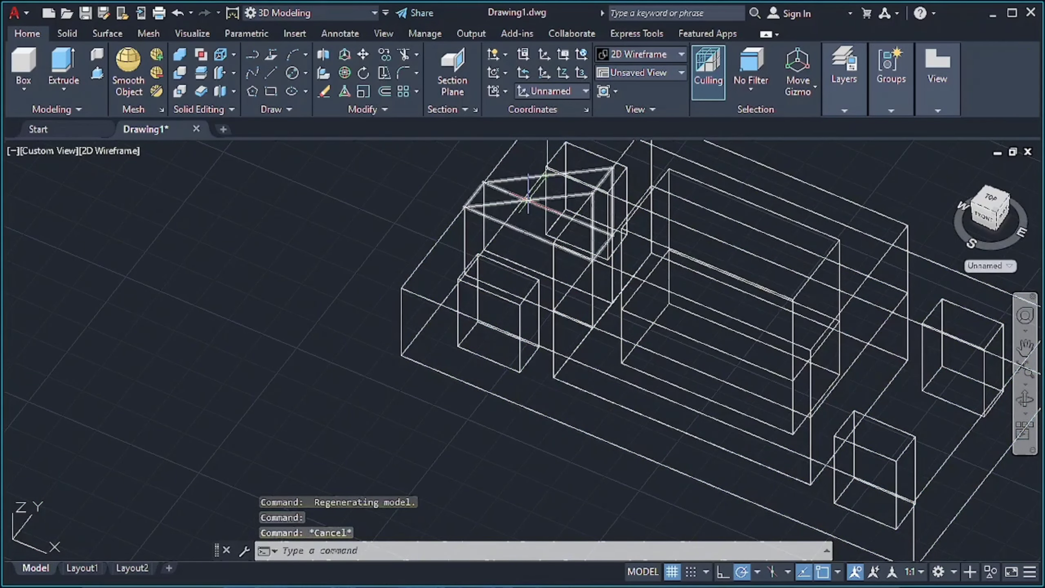
pyautogui.click(612, 198)
pyautogui.click(385, 109)
pyautogui.click(345, 91)
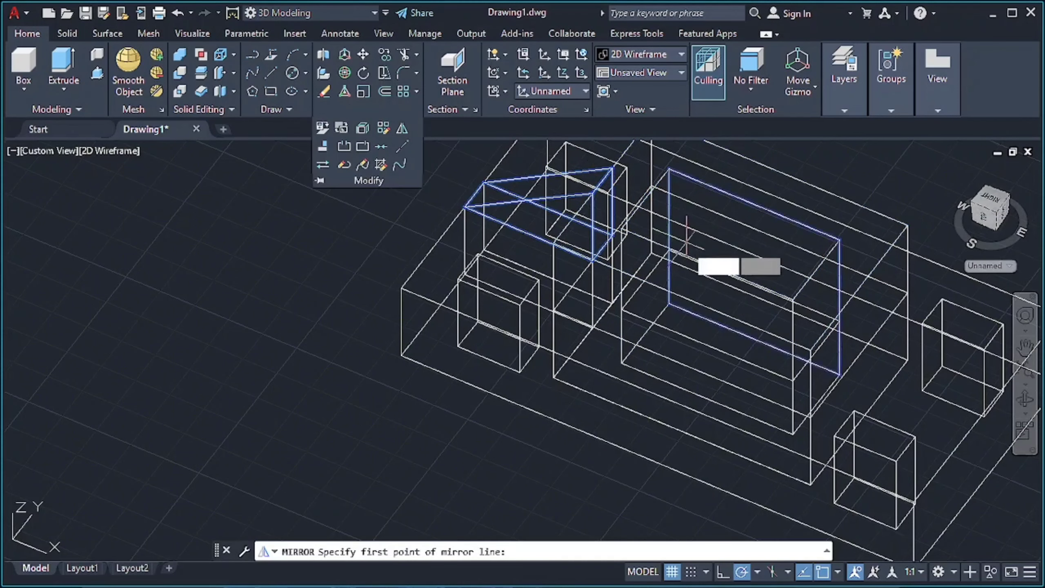
pyautogui.click(754, 205)
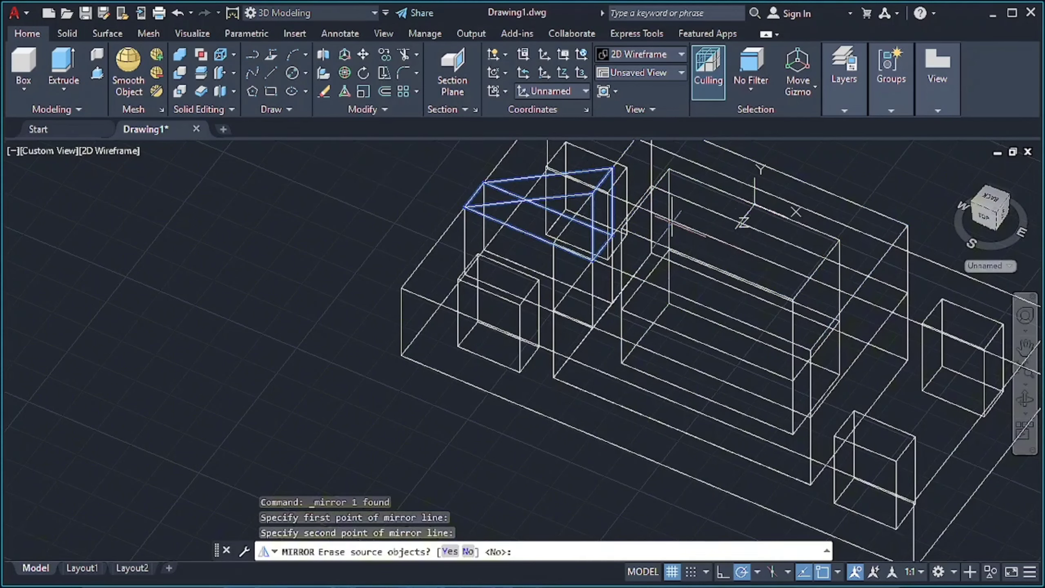
pyautogui.press('Escape')
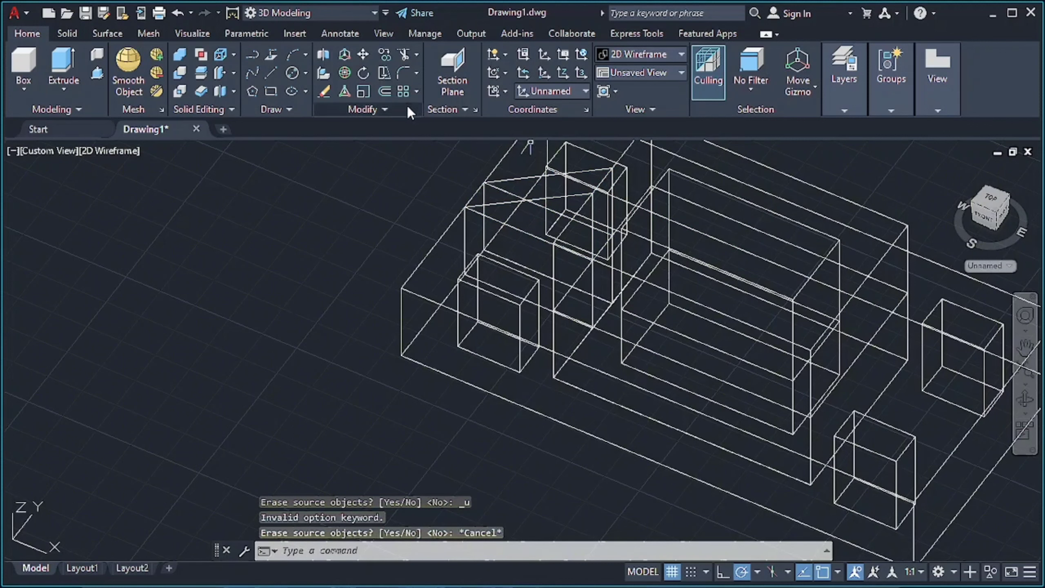
# - Mirror the rib across a line through the boss centre, keeping the original rib
pyautogui.click(407, 106)
pyautogui.click(345, 91)
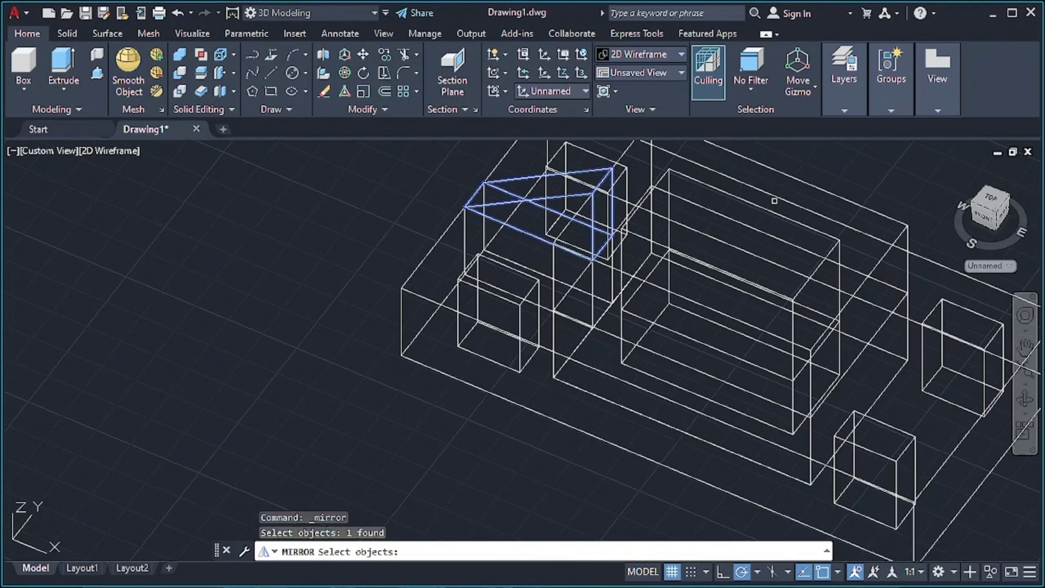
pyautogui.press('Return')
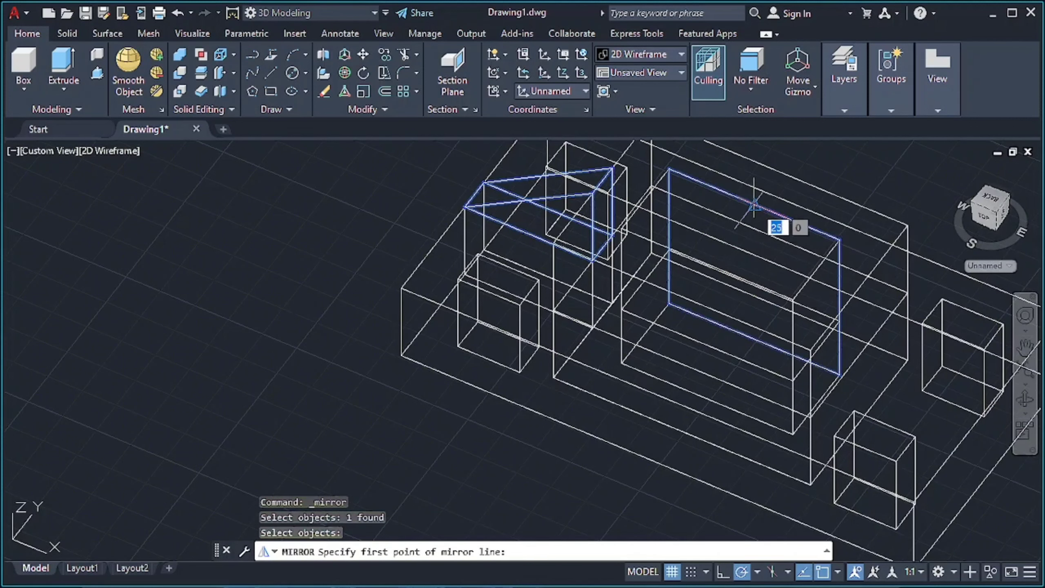
pyautogui.click(754, 205)
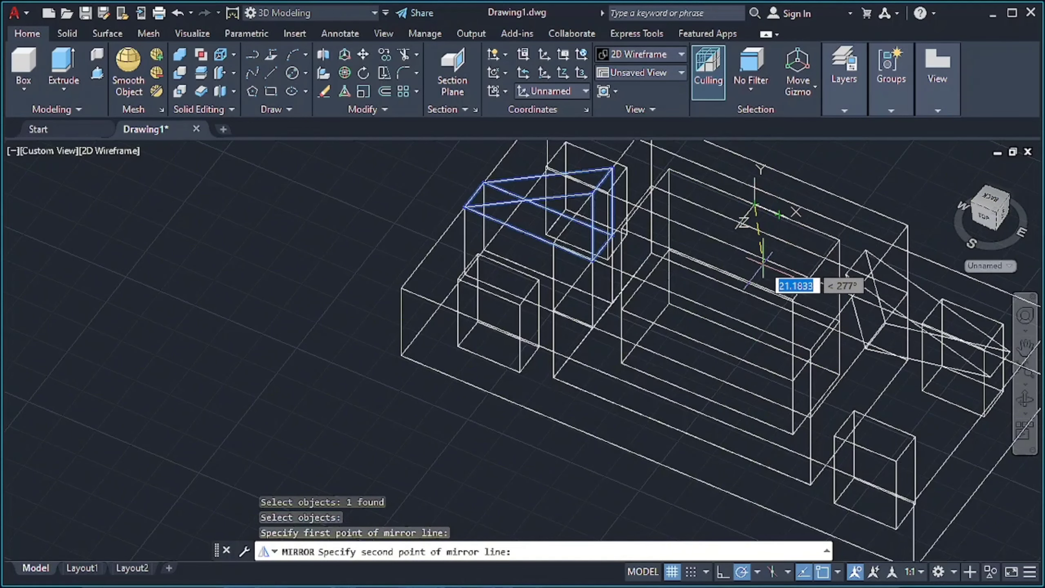
pyautogui.click(753, 272)
pyautogui.press('Return')
pyautogui.press('Return')
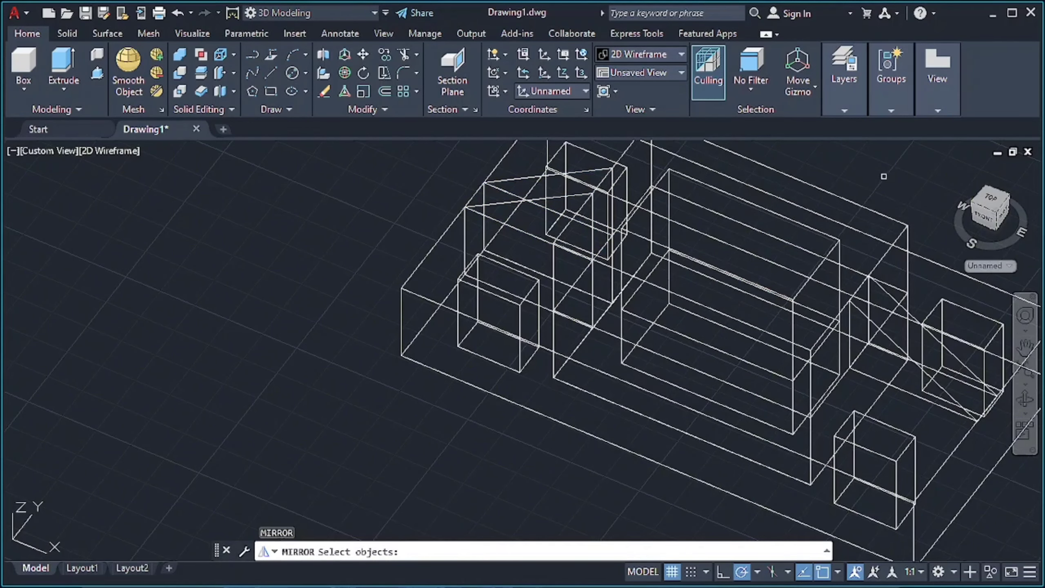
pyautogui.press('Escape')
pyautogui.scroll(-3, 883, 176)
pyautogui.moveTo(884, 175); pyautogui.dragTo(647, 264, button='middle')
# - Union the slotted base plate, hollow boss and both wedge ribs into one solid
pyautogui.click(217, 74)
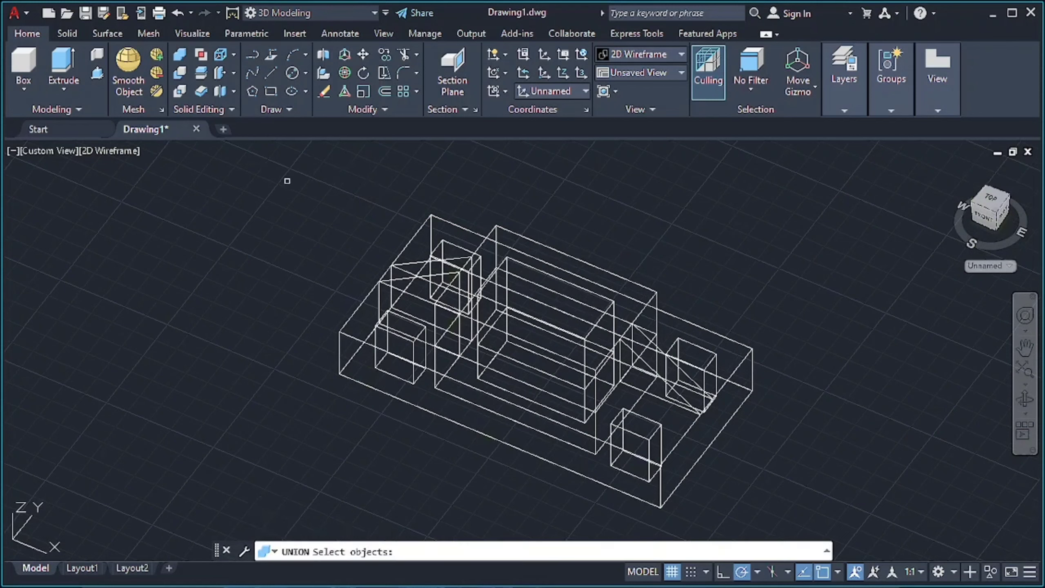
pyautogui.click(396, 183)
pyautogui.click(751, 498)
pyautogui.click(749, 353)
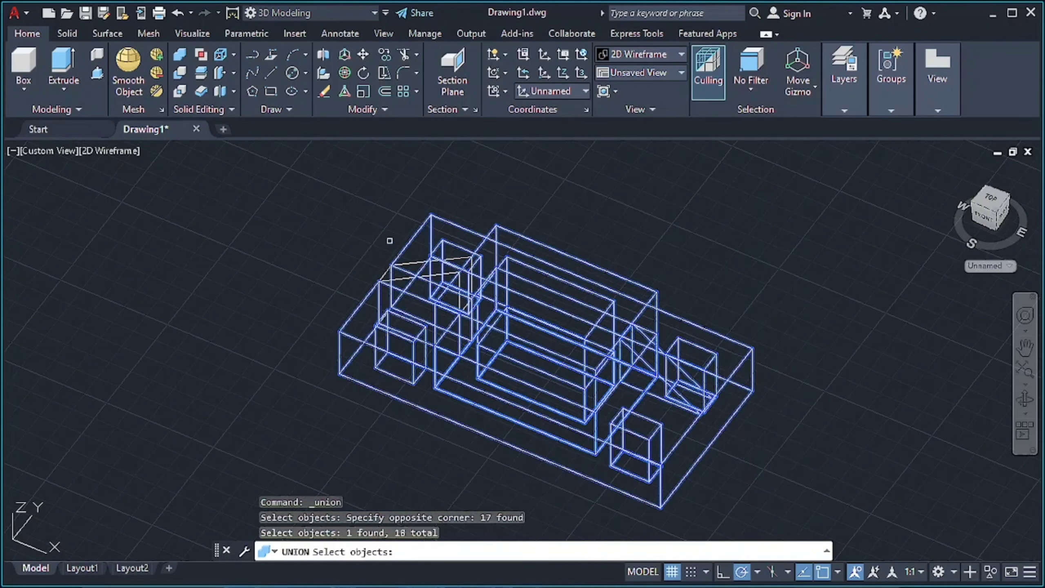
pyautogui.click(411, 265)
pyautogui.press('Return')
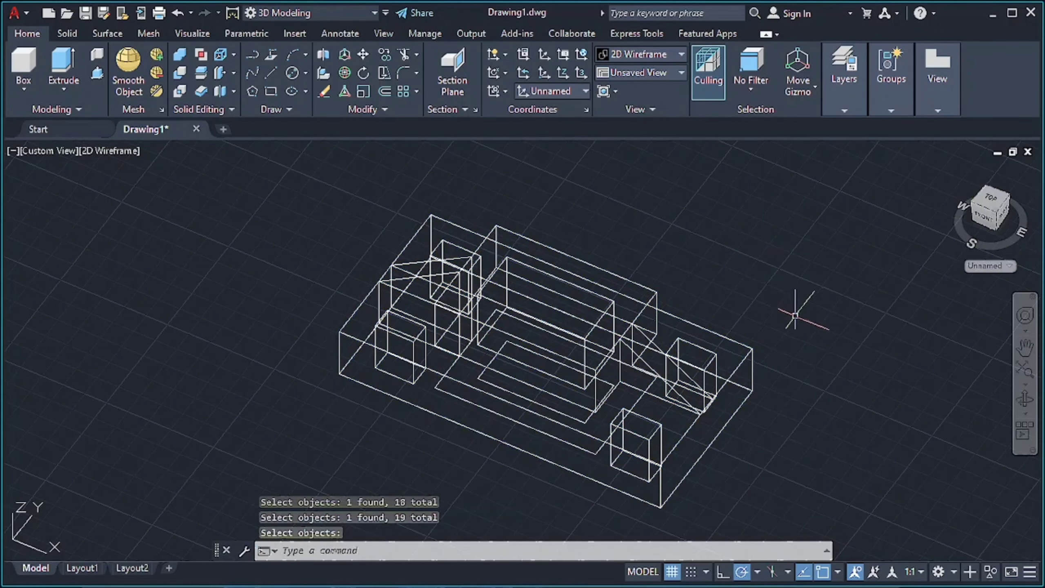
pyautogui.moveTo(798, 303)
pyautogui.keyDown('shift'); pyautogui.mouseDown(button='middle')
pyautogui.moveTo(223, 268)
pyautogui.moveTo(158, 229)
pyautogui.moveTo(163, 290)
pyautogui.moveTo(216, 320)
pyautogui.mouseUp(button='middle'); pyautogui.keyUp('shift')
# - Pan to reveal the other models and switch the visual style to Shades of Gray
pyautogui.scroll(-5, 216, 320)
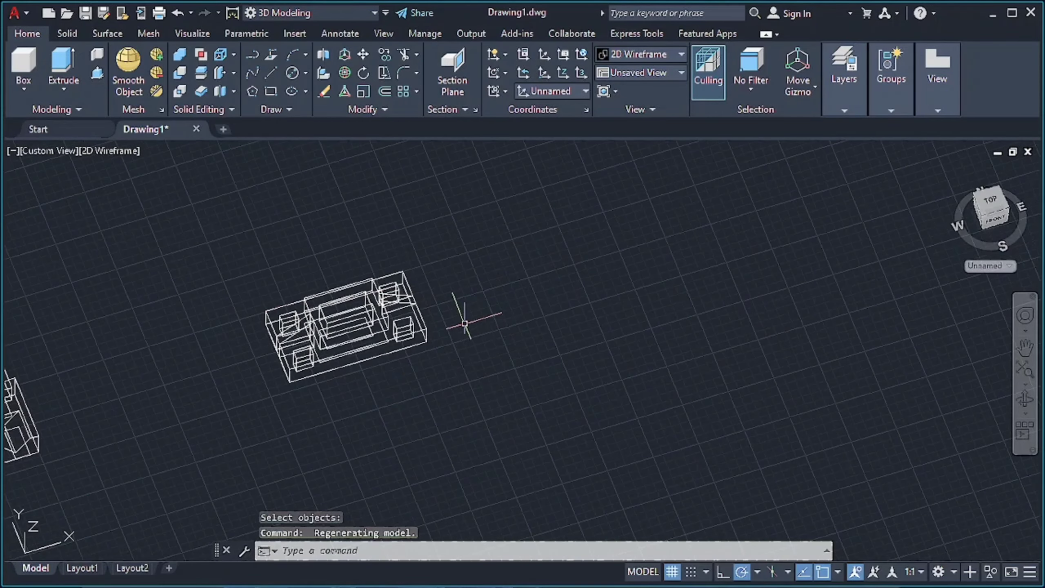
pyautogui.moveTo(466, 315); pyautogui.dragTo(805, 233, button='middle')
pyautogui.scroll(-2, 820, 260)
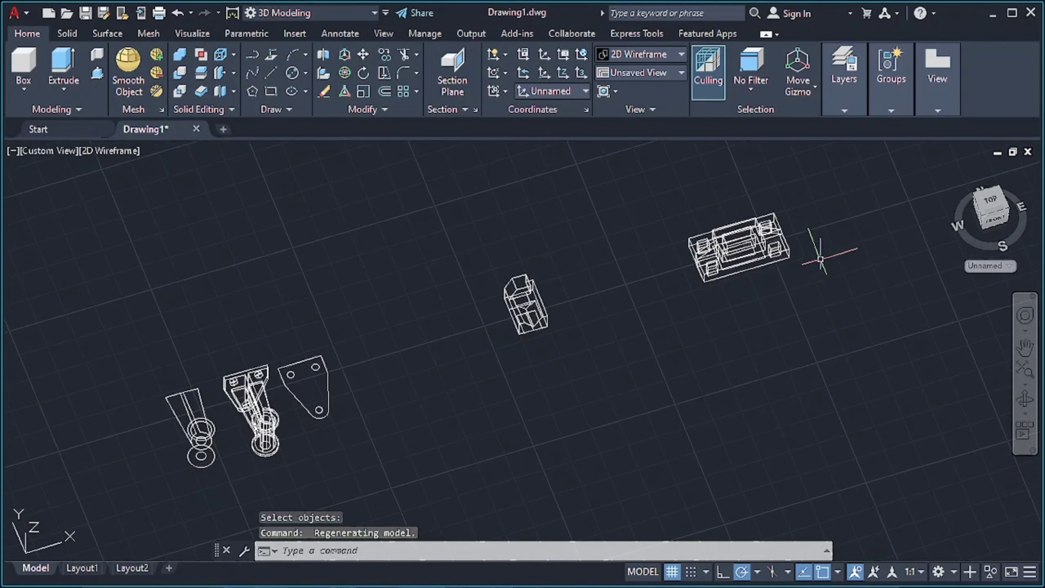
pyautogui.click(643, 55)
pyautogui.click(759, 151)
# - Move the base plate and hub bracket into a row beside the wedge block
pyautogui.click(699, 255)
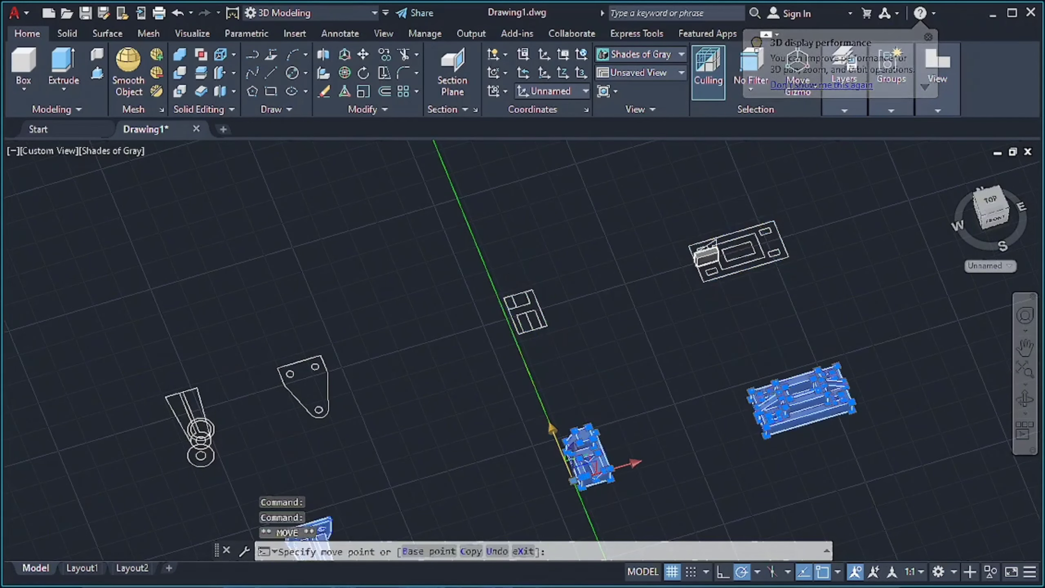
pyautogui.press('Escape')
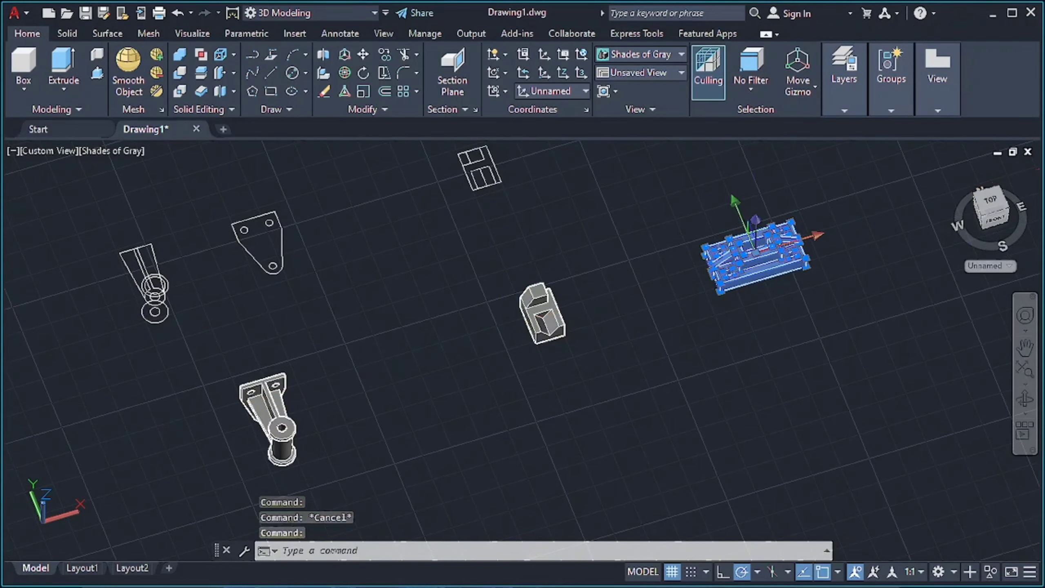
pyautogui.moveTo(839, 235); pyautogui.dragTo(710, 272)
pyautogui.click(268, 411)
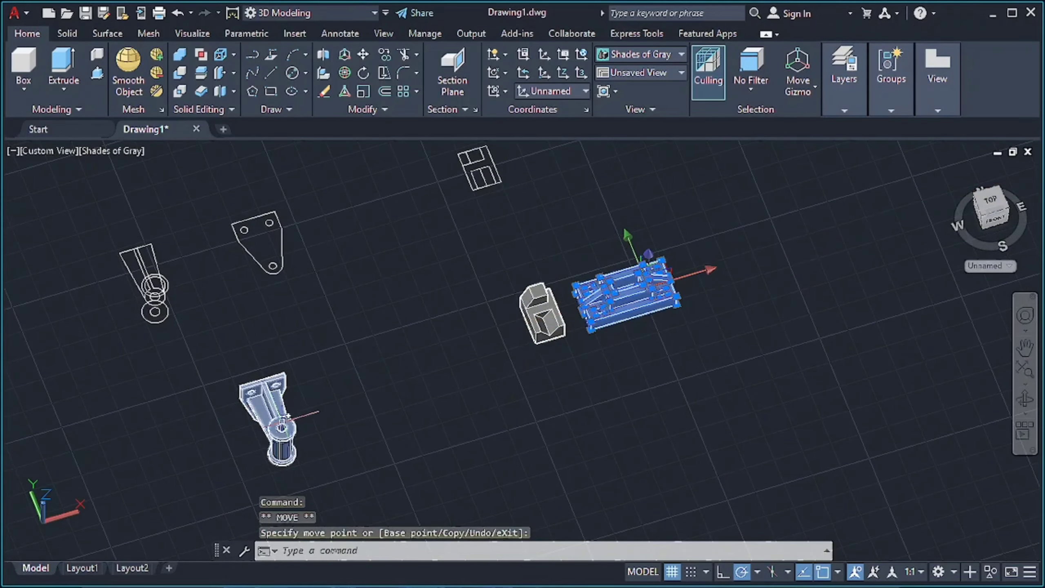
pyautogui.press('Escape')
pyautogui.click(289, 411)
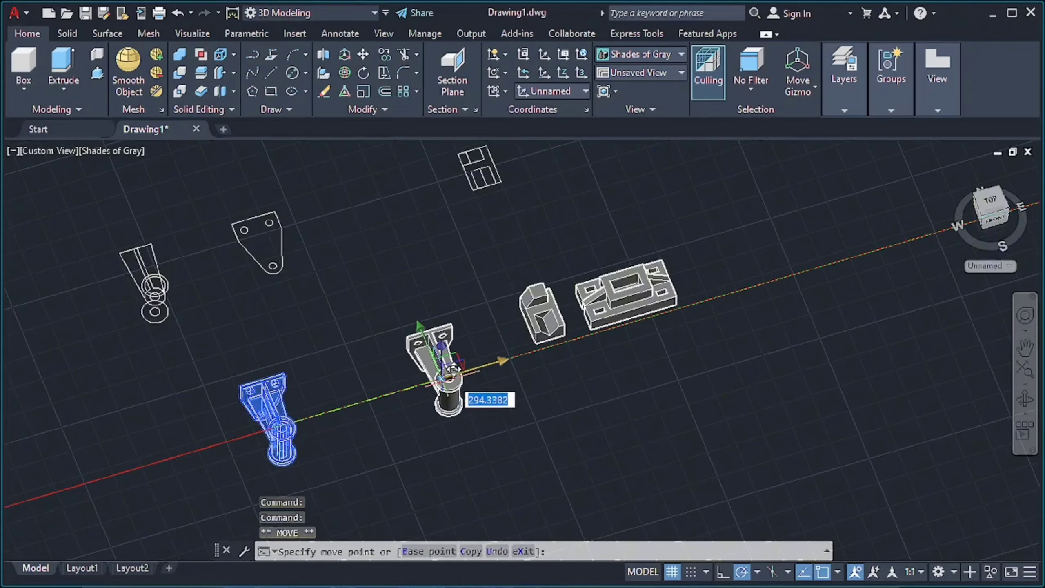
pyautogui.press('Escape')
pyautogui.moveTo(607, 361)
pyautogui.keyDown('shift'); pyautogui.mouseDown(button='middle')
pyautogui.moveTo(427, 362)
pyautogui.moveTo(548, 381)
pyautogui.moveTo(669, 158)
pyautogui.moveTo(749, 248)
pyautogui.moveTo(731, 262)
pyautogui.mouseUp(button='middle'); pyautogui.keyUp('shift')
pyautogui.scroll(3, 548, 381)
pyautogui.press('Escape')
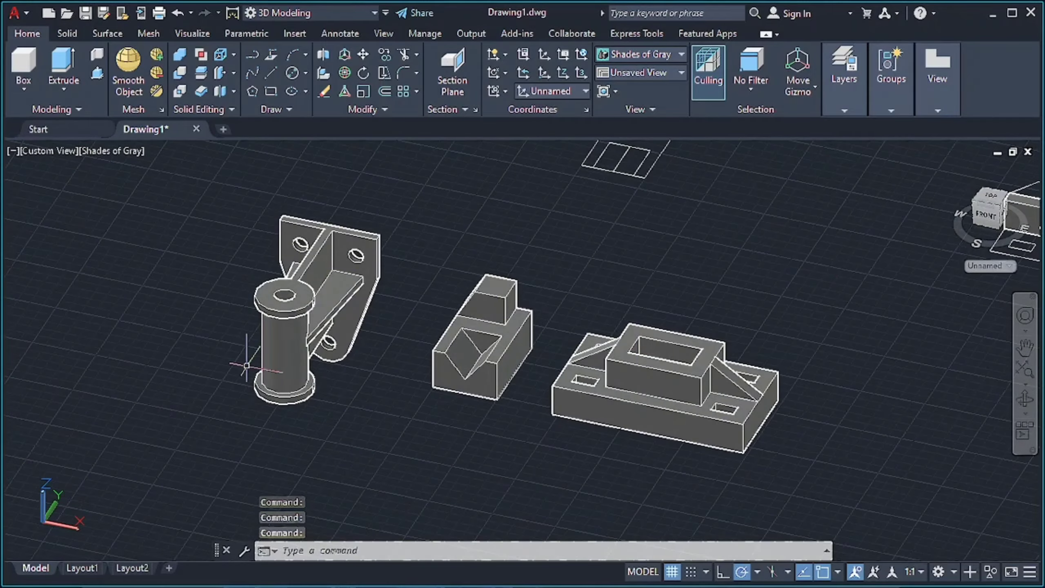
# - Orbit to a high top-down view and start moving the small box along Y
pyautogui.moveTo(247, 365)
pyautogui.keyDown('shift'); pyautogui.mouseDown(button='middle')
pyautogui.moveTo(427, 315)
pyautogui.moveTo(443, 291)
pyautogui.moveTo(499, 289)
pyautogui.moveTo(231, 319)
pyautogui.moveTo(495, 327)
pyautogui.moveTo(450, 333)
pyautogui.moveTo(373, 298)
pyautogui.mouseUp(button='middle'); pyautogui.keyUp('shift')
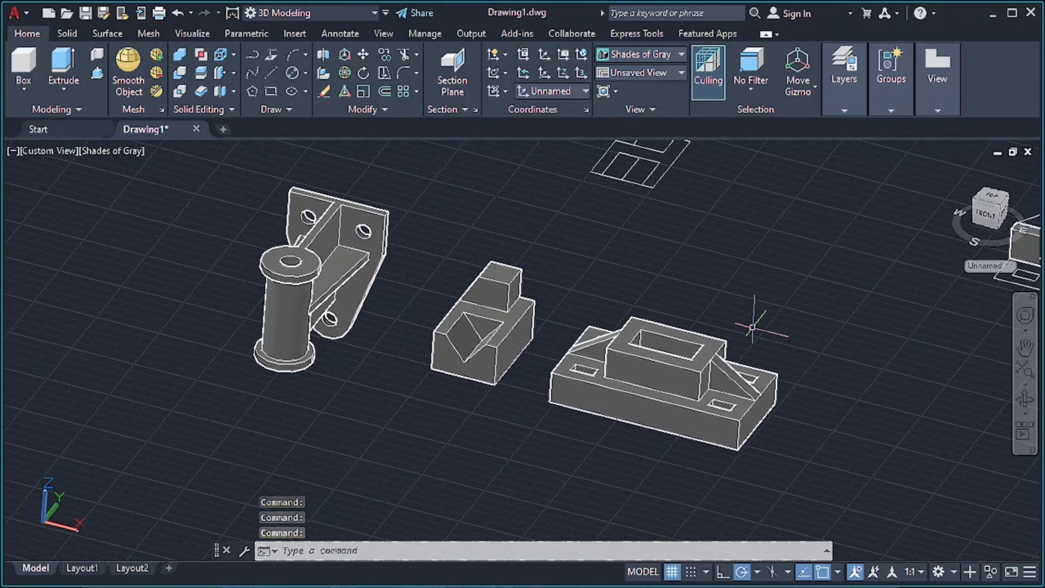
pyautogui.moveTo(752, 327)
pyautogui.keyDown('shift'); pyautogui.mouseDown(button='middle')
pyautogui.moveTo(288, 322)
pyautogui.moveTo(152, 366)
pyautogui.moveTo(25, 345)
pyautogui.moveTo(247, 370)
pyautogui.moveTo(370, 401)
pyautogui.moveTo(288, 371)
pyautogui.moveTo(350, 391)
pyautogui.moveTo(323, 359)
pyautogui.moveTo(338, 354)
pyautogui.mouseUp(button='middle'); pyautogui.keyUp('shift')
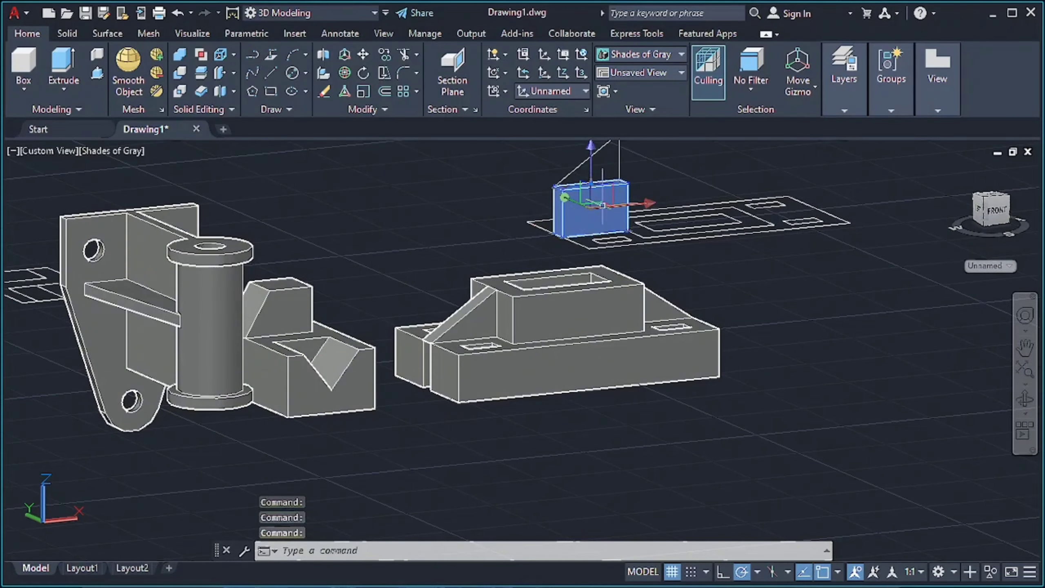
pyautogui.moveTo(701, 192)
pyautogui.keyDown('shift'); pyautogui.mouseDown(button='middle')
pyautogui.moveTo(723, 245)
pyautogui.moveTo(681, 284)
pyautogui.moveTo(603, 420)
pyautogui.moveTo(566, 257)
pyautogui.mouseUp(button='middle'); pyautogui.keyUp('shift')
pyautogui.click(601, 259)
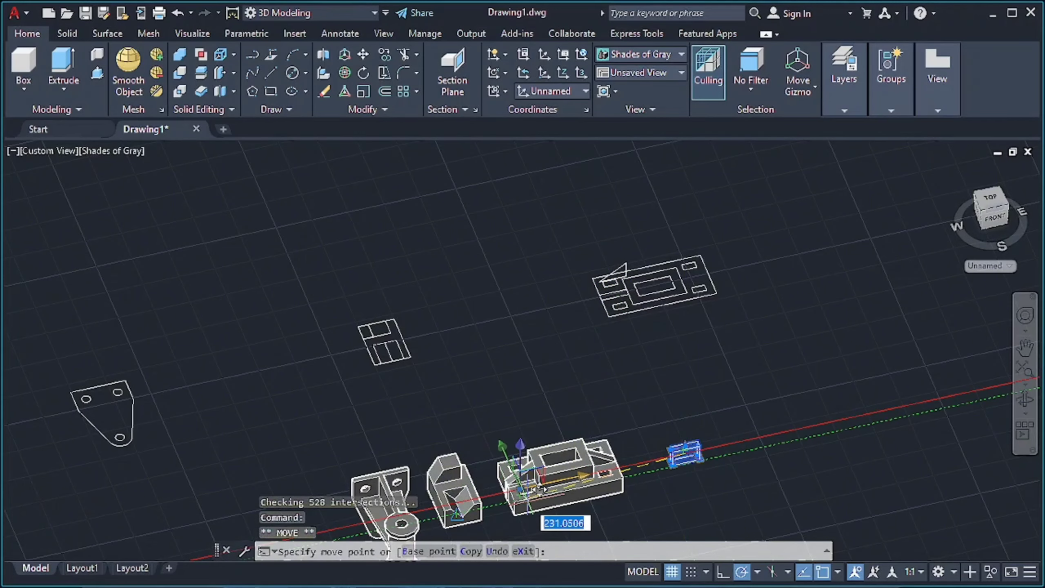
# - Zoom in and drop the small box at a new spot near the base plate
pyautogui.scroll(3, 522, 480)
pyautogui.scroll(1, 474, 466)
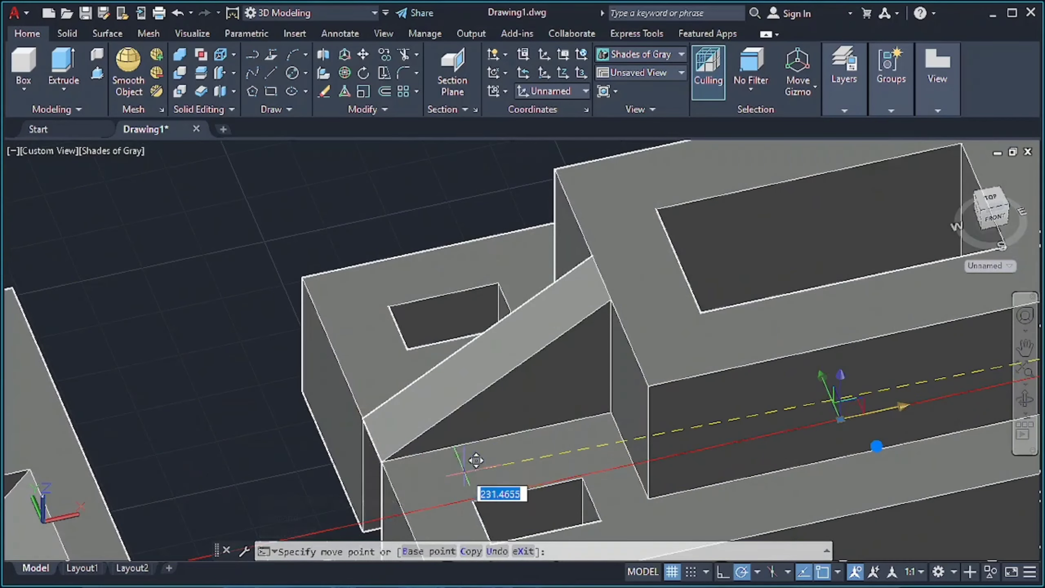
pyautogui.scroll(-3, 473, 466)
pyautogui.scroll(-1, 560, 431)
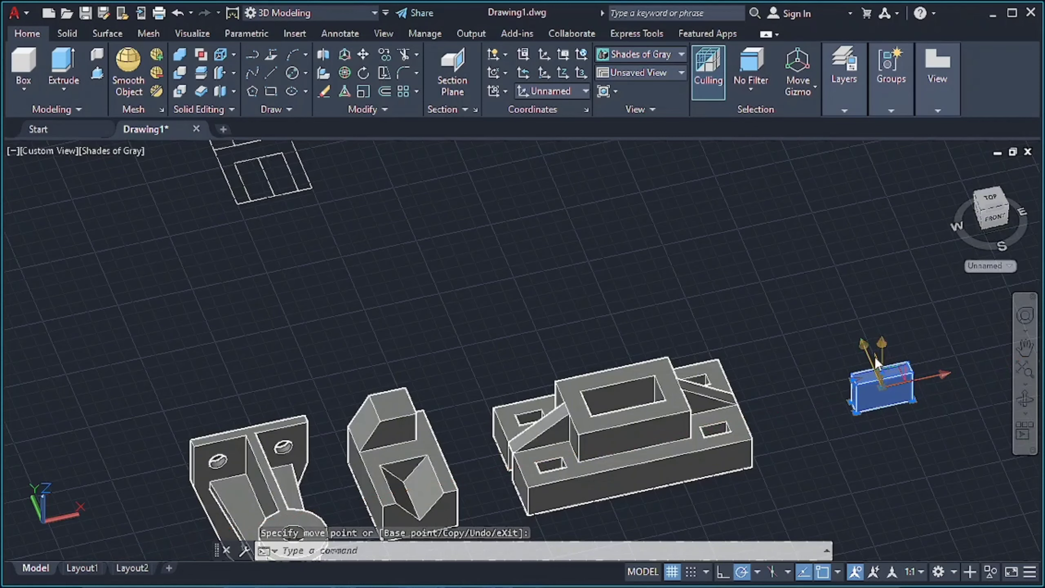
pyautogui.scroll(3, 541, 474)
pyautogui.scroll(2, 488, 420)
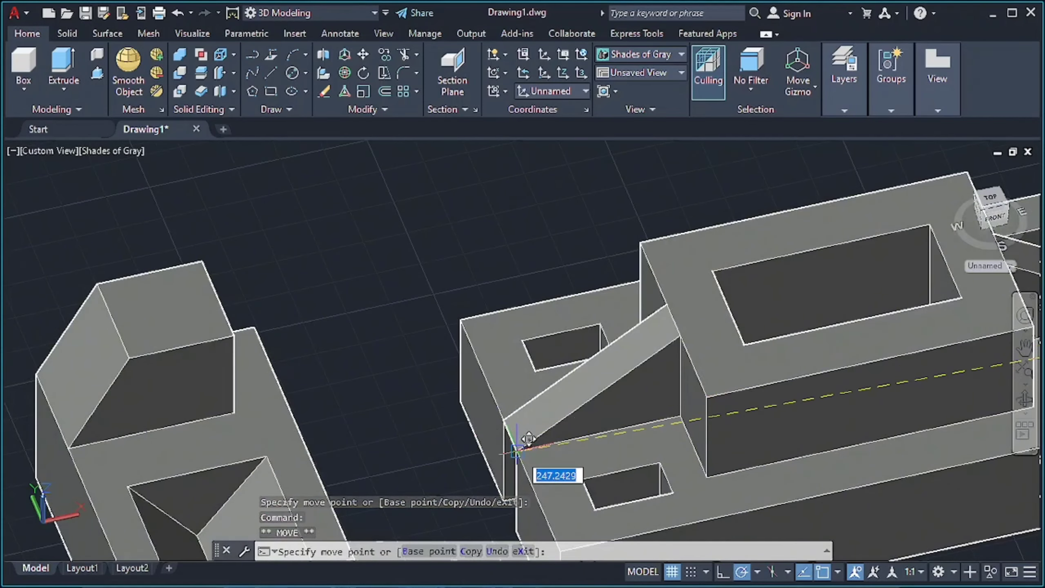
pyautogui.scroll(-5, 528, 439)
pyautogui.scroll(2, 796, 439)
pyautogui.scroll(1, 798, 441)
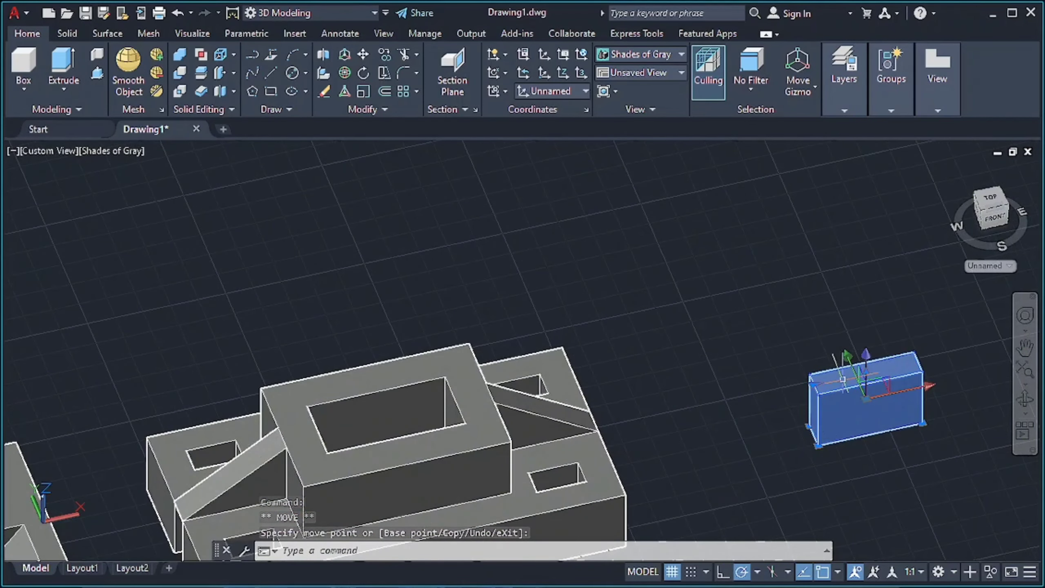
pyautogui.scroll(2, 479, 443)
pyautogui.scroll(2, 550, 409)
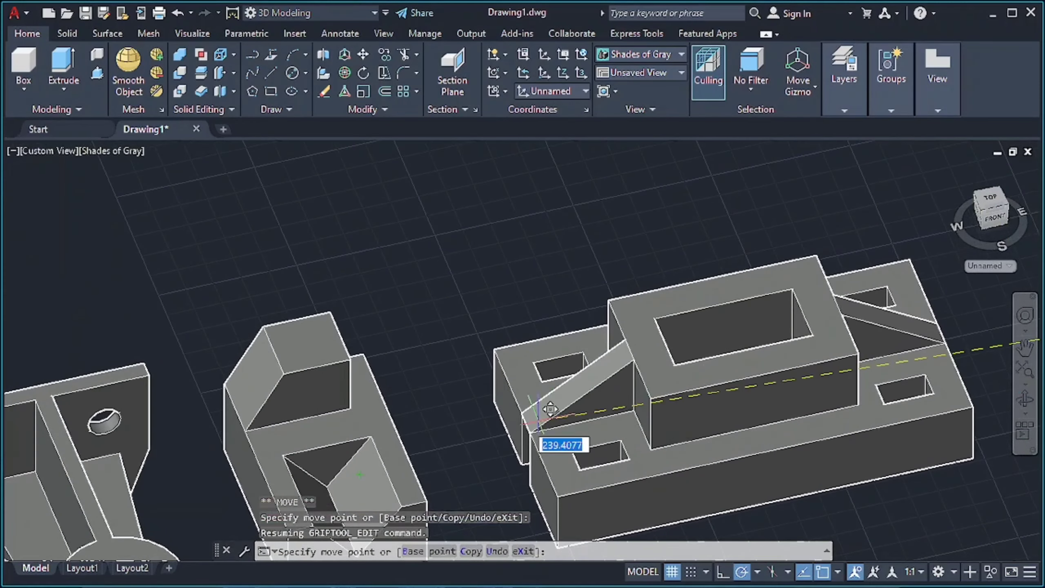
pyautogui.scroll(-3, 529, 424)
pyautogui.click(942, 374)
pyautogui.scroll(1, 943, 375)
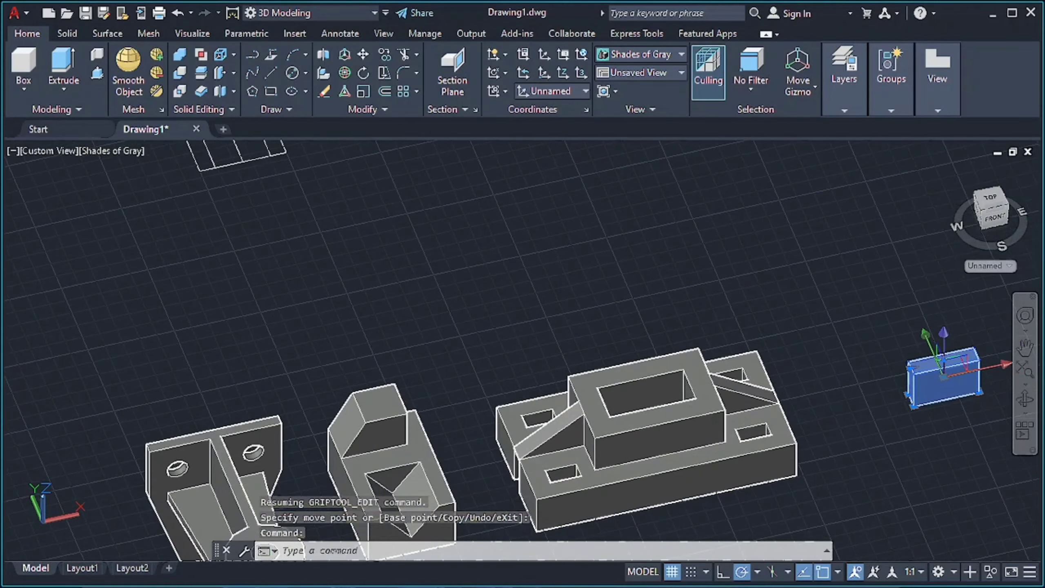
# - Snap the box to the base plate corner, then onto the end-edge midpoint
pyautogui.click(989, 376)
pyautogui.scroll(2, 572, 474)
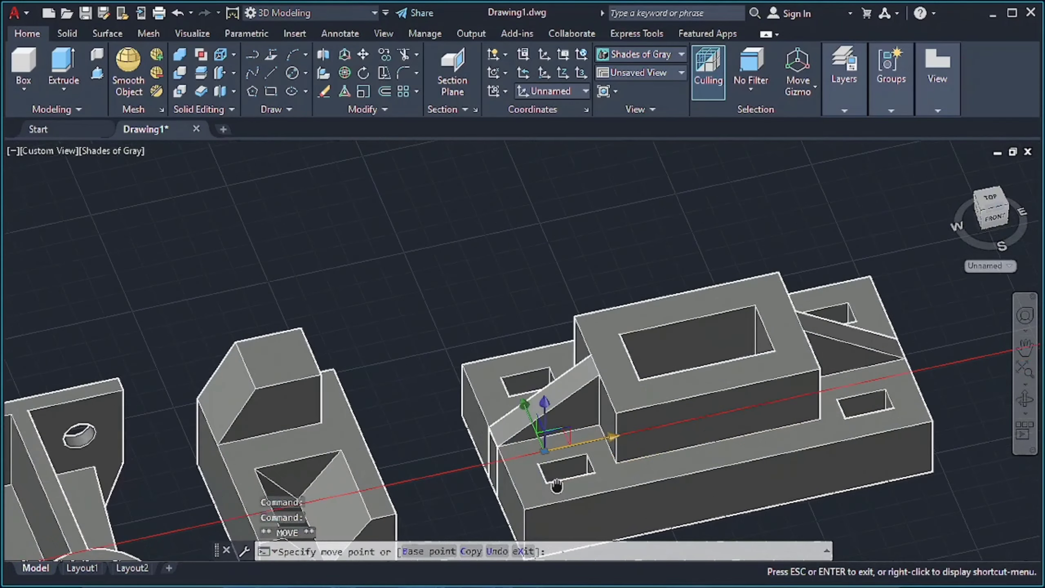
pyautogui.scroll(3, 541, 437)
pyautogui.click(356, 361)
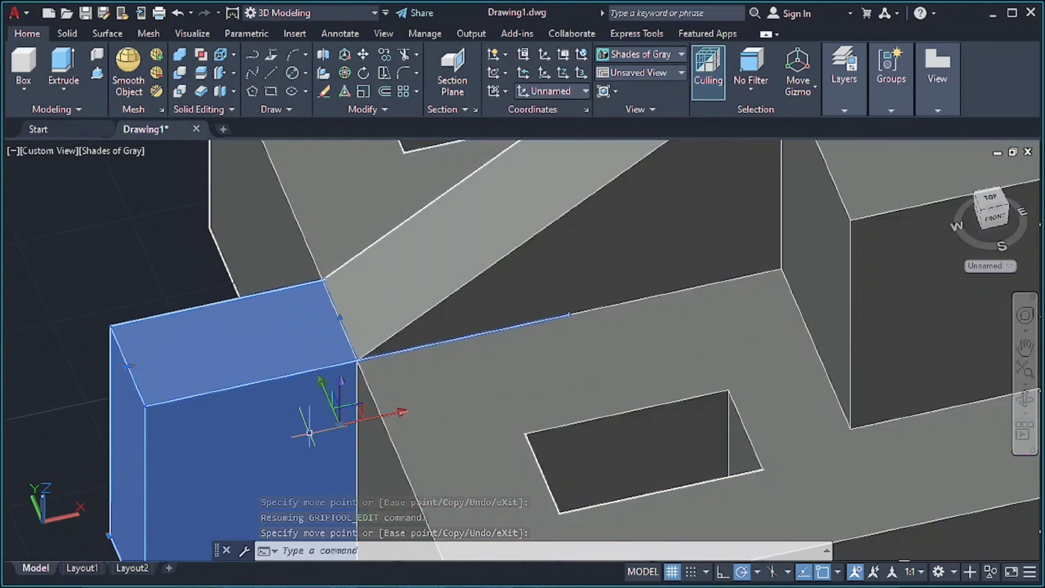
pyautogui.click(351, 424)
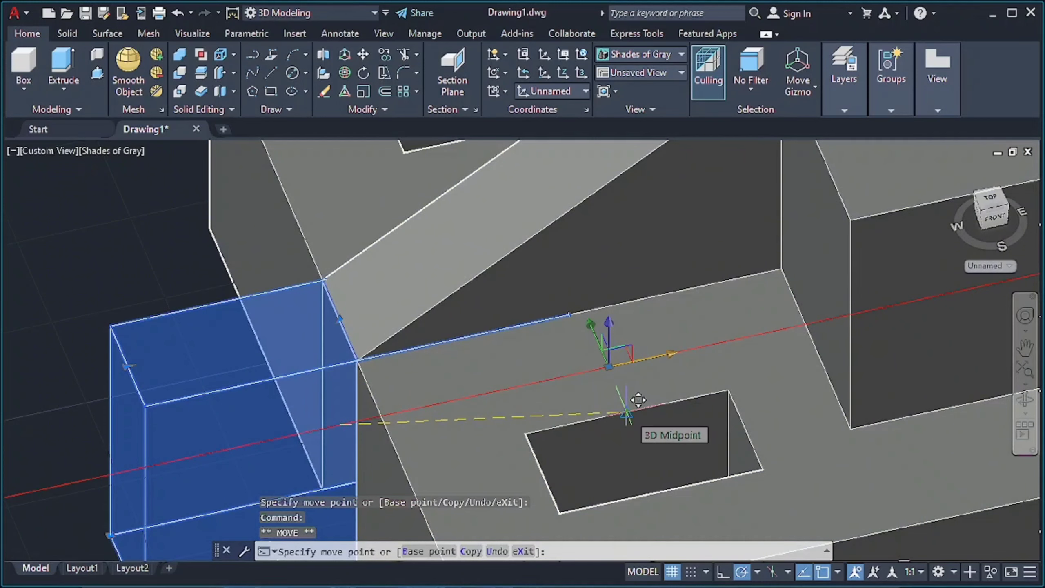
pyautogui.click(627, 413)
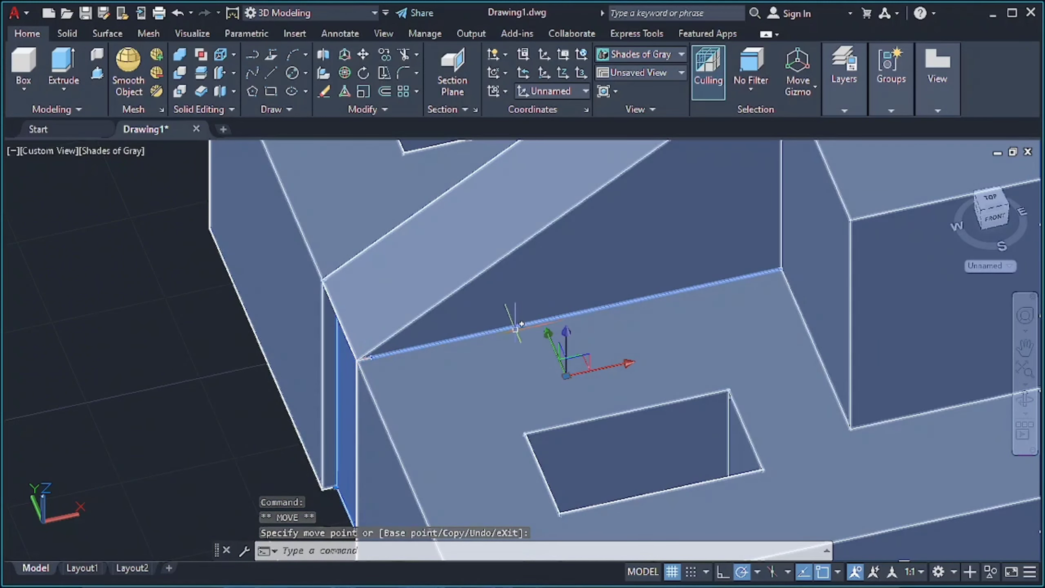
pyautogui.click(605, 369)
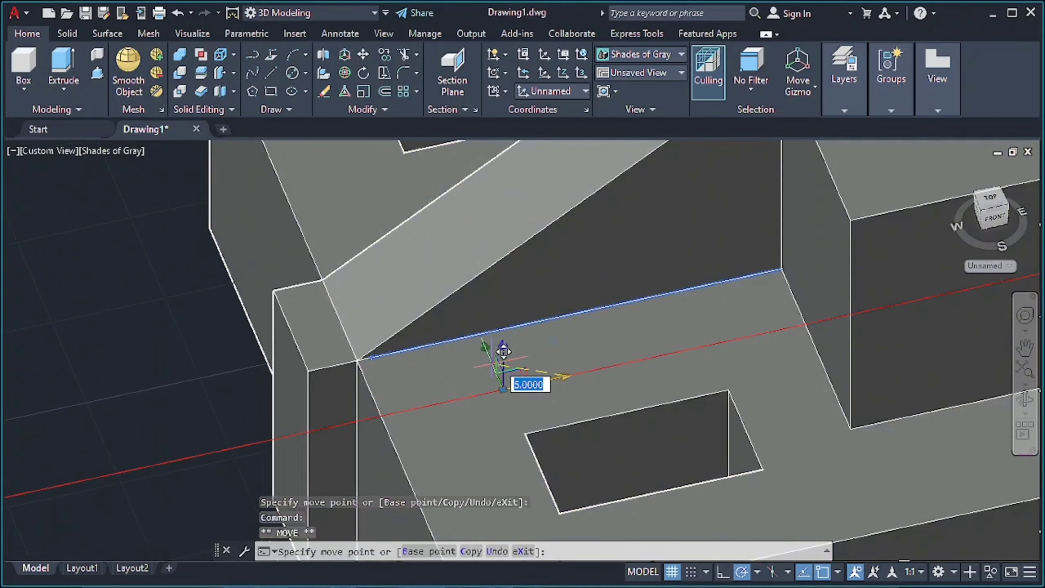
pyautogui.click(578, 369)
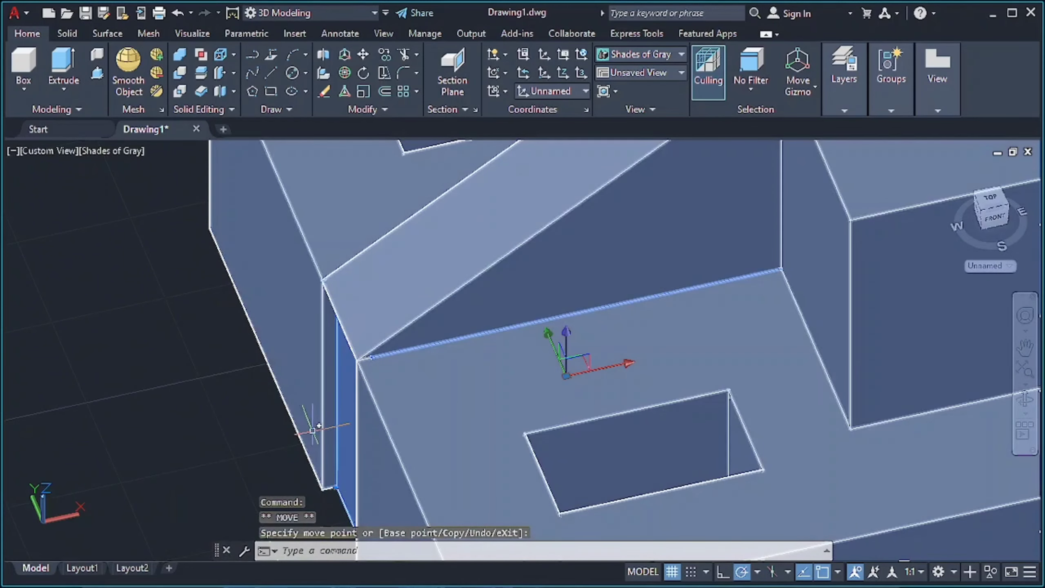
pyautogui.keyDown('shift'); pyautogui.moveTo(308, 427); pyautogui.dragTo(359, 362, button='middle'); pyautogui.keyUp('shift')
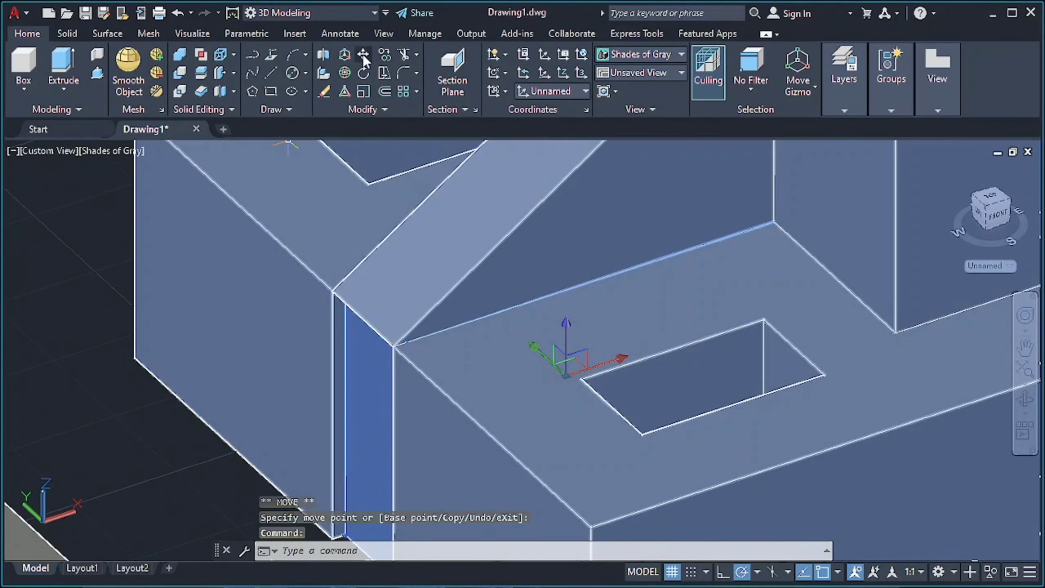
# - Begin one more move of the box from a base point, then start Union
pyautogui.click(362, 54)
pyautogui.click(362, 315)
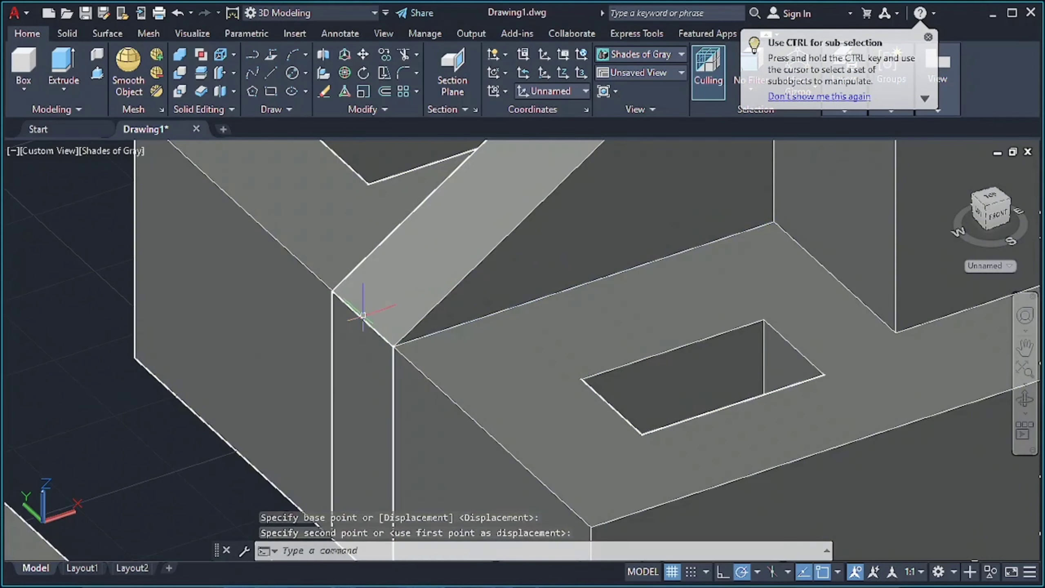
pyautogui.scroll(-2, 529, 328)
pyautogui.click(179, 54)
# - Union the small box with the slotted base plate into one solid
pyautogui.click(418, 353)
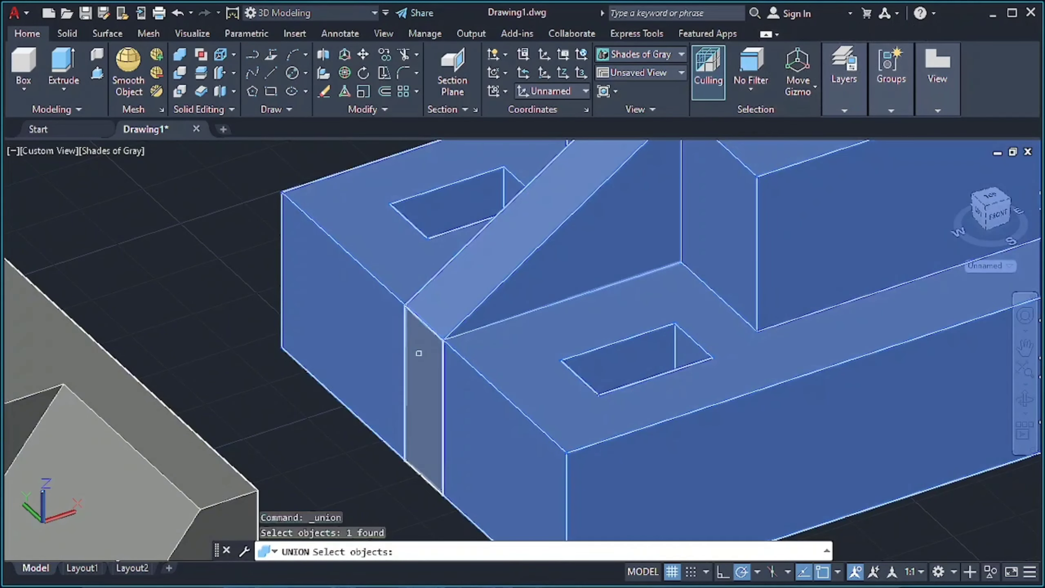
pyautogui.press('Return')
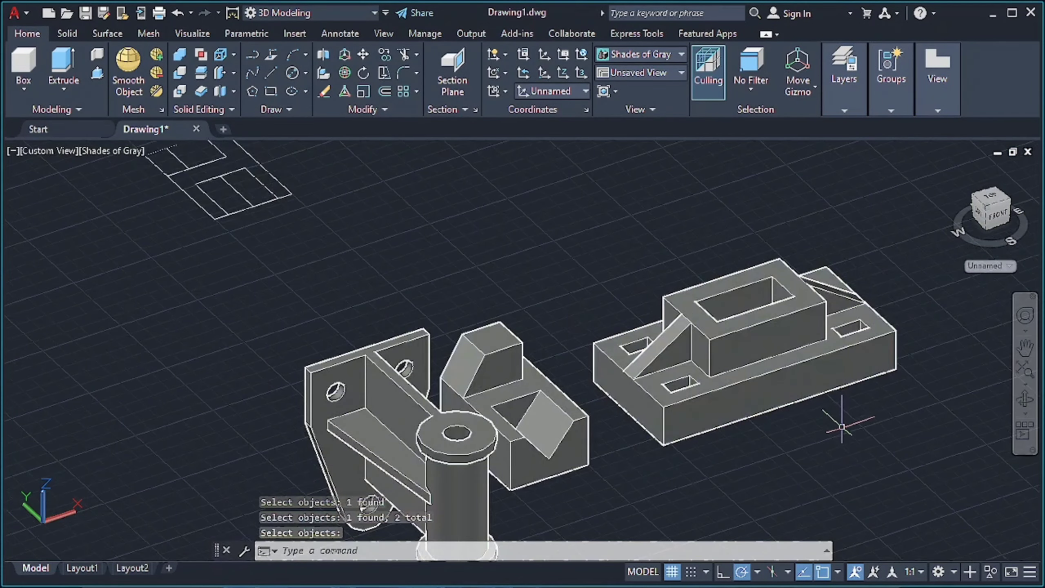
pyautogui.keyDown('shift'); pyautogui.moveTo(842, 427); pyautogui.dragTo(831, 415, button='middle'); pyautogui.keyUp('shift')
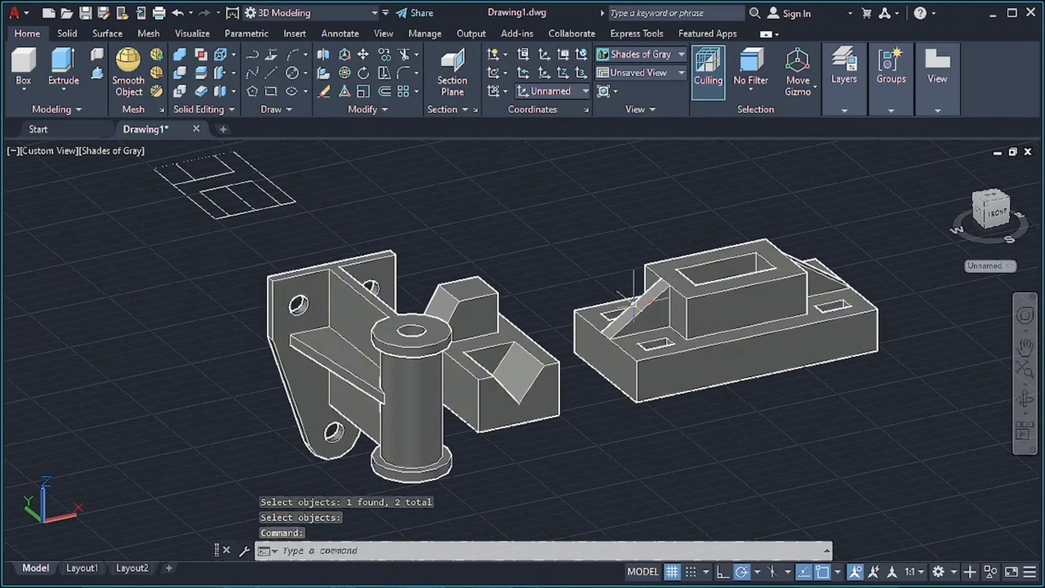
# - Set the merged solid's colour to Red and orbit to view the models side by side
pyautogui.click(714, 293)
pyautogui.press('Escape')
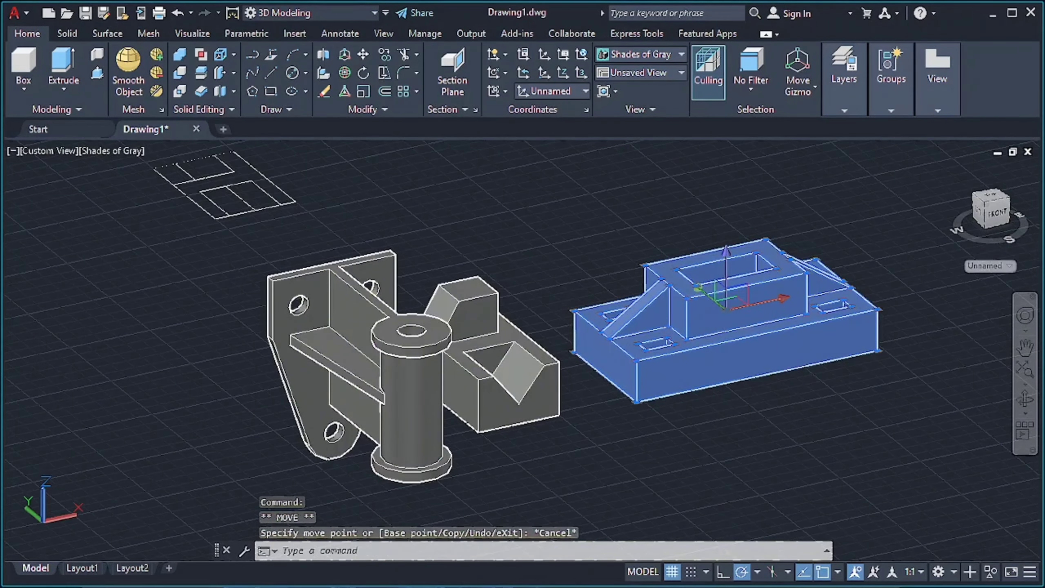
pyautogui.press('Escape')
pyautogui.click(685, 321)
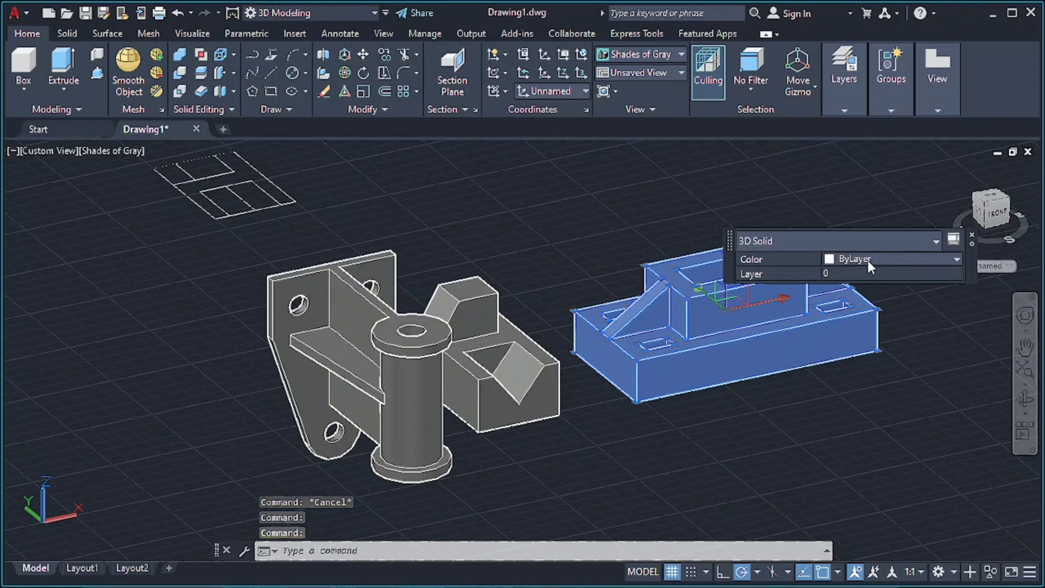
pyautogui.click(868, 259)
pyautogui.click(870, 301)
pyautogui.press('Escape')
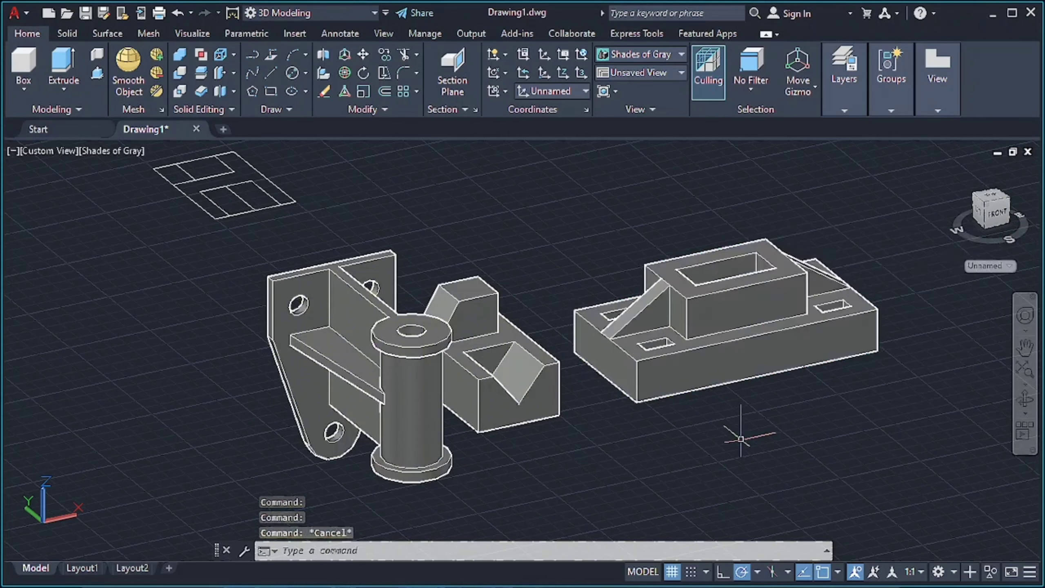
pyautogui.click(736, 395)
pyautogui.press('Escape')
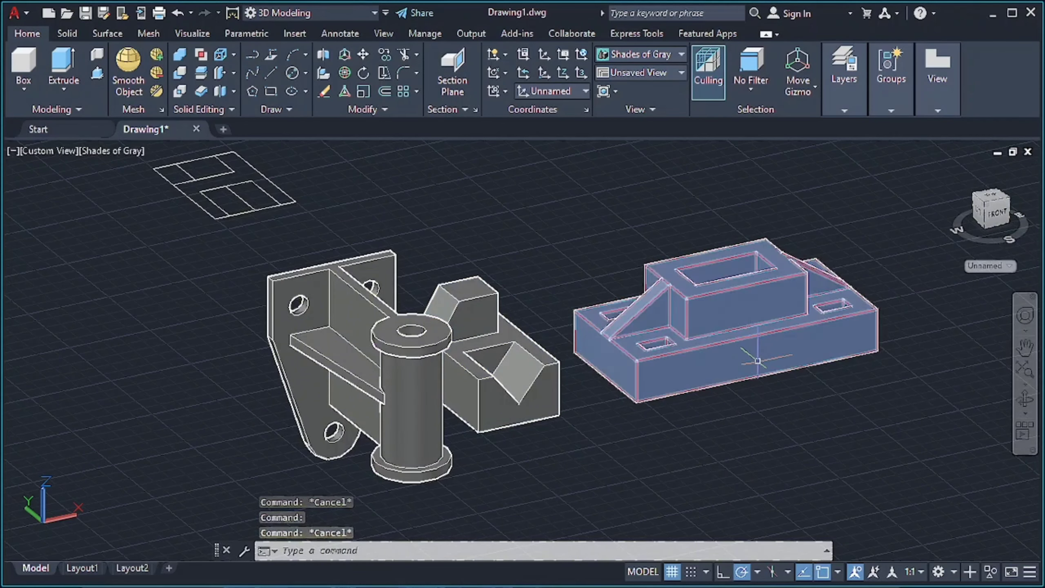
pyautogui.keyDown('shift'); pyautogui.moveTo(746, 443); pyautogui.dragTo(763, 462, button='middle'); pyautogui.keyUp('shift')
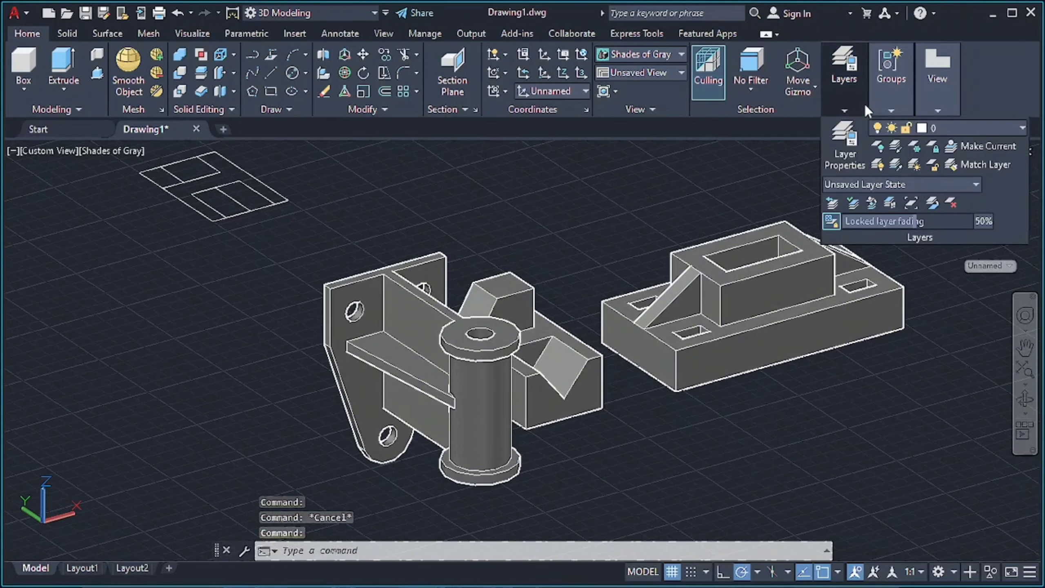